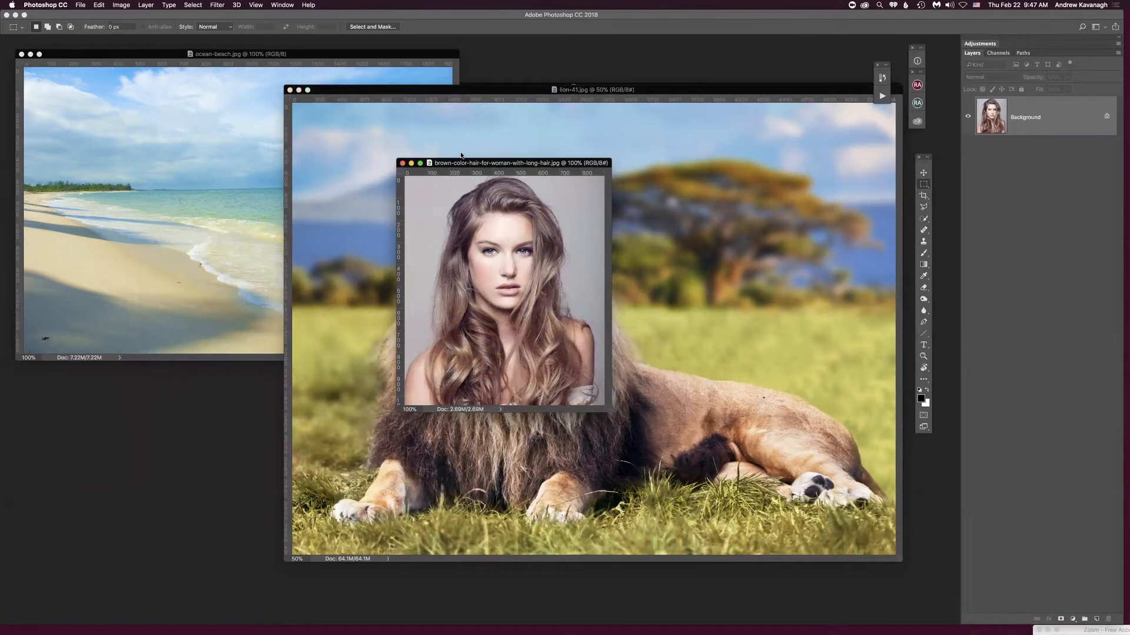
# Show the brown-hair portrait in full screen mode with the menu bar
pyautogui.press('f')
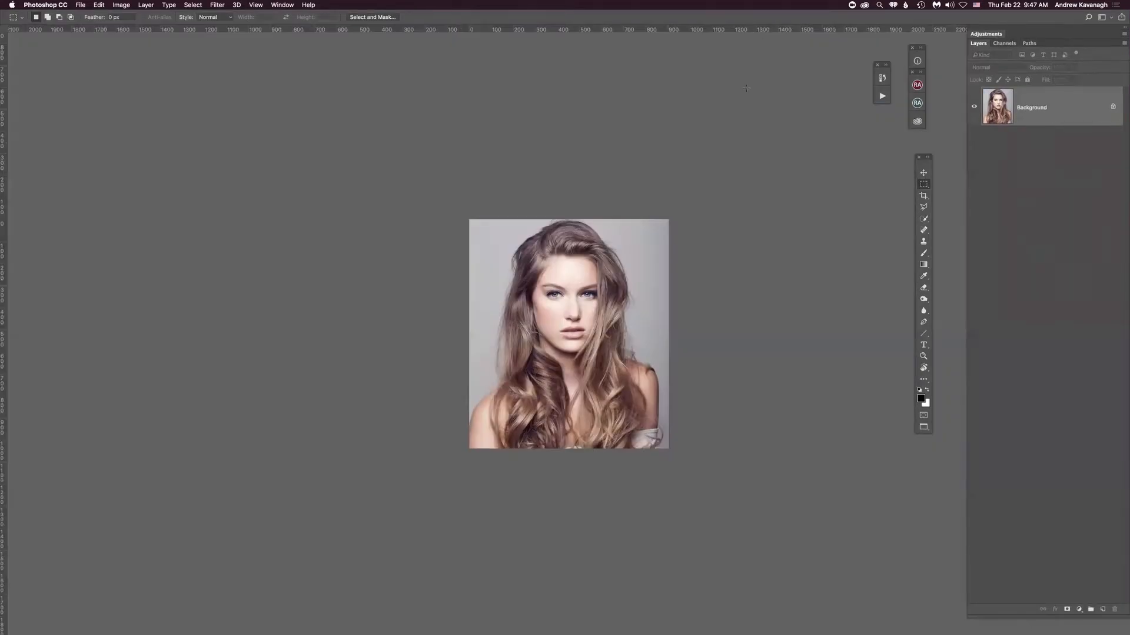
pyautogui.press('super+equal')
pyautogui.press('super+minus')
# Open the Select and Mask workspace from the Rectangular Marquee tool and lower the Onion Skin transparency to 5%
pyautogui.click(923, 173)
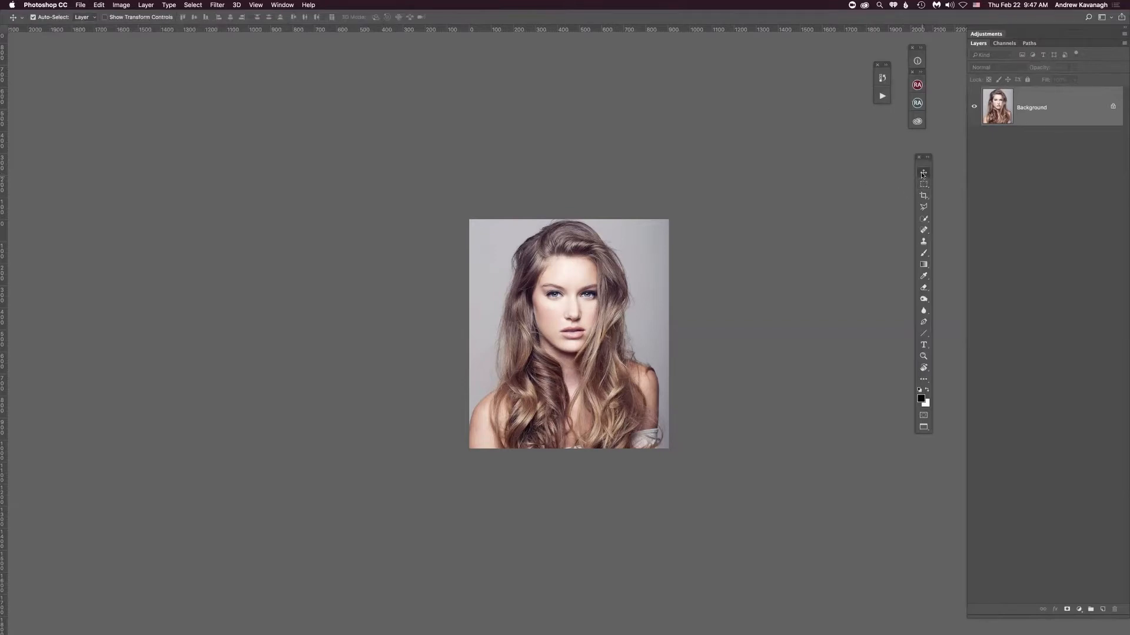
pyautogui.click(922, 185)
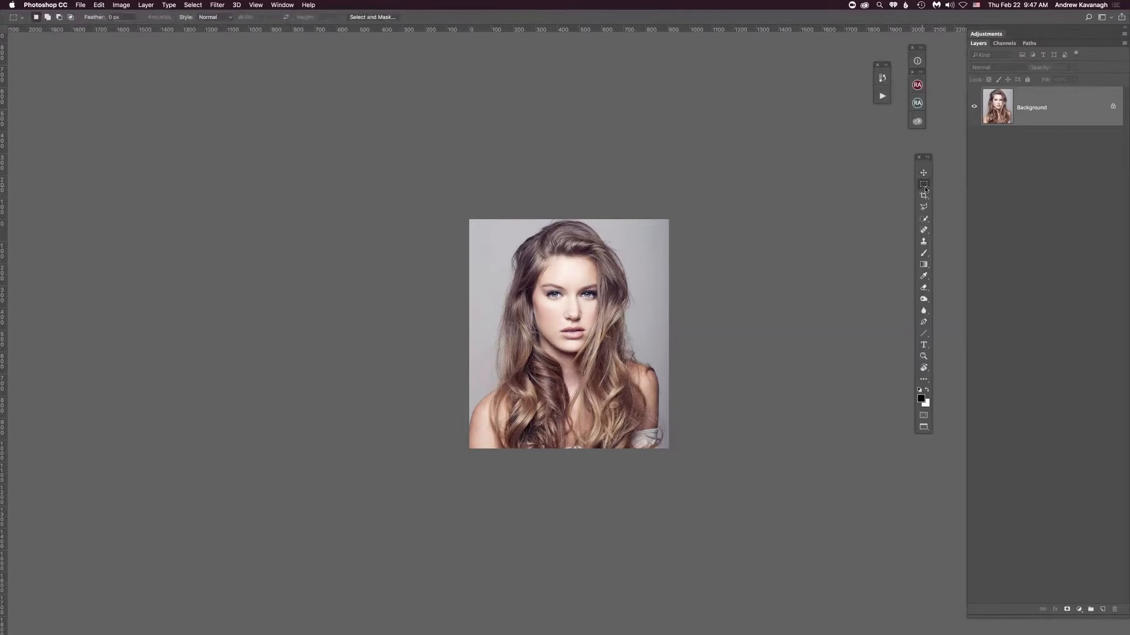
pyautogui.click(923, 208)
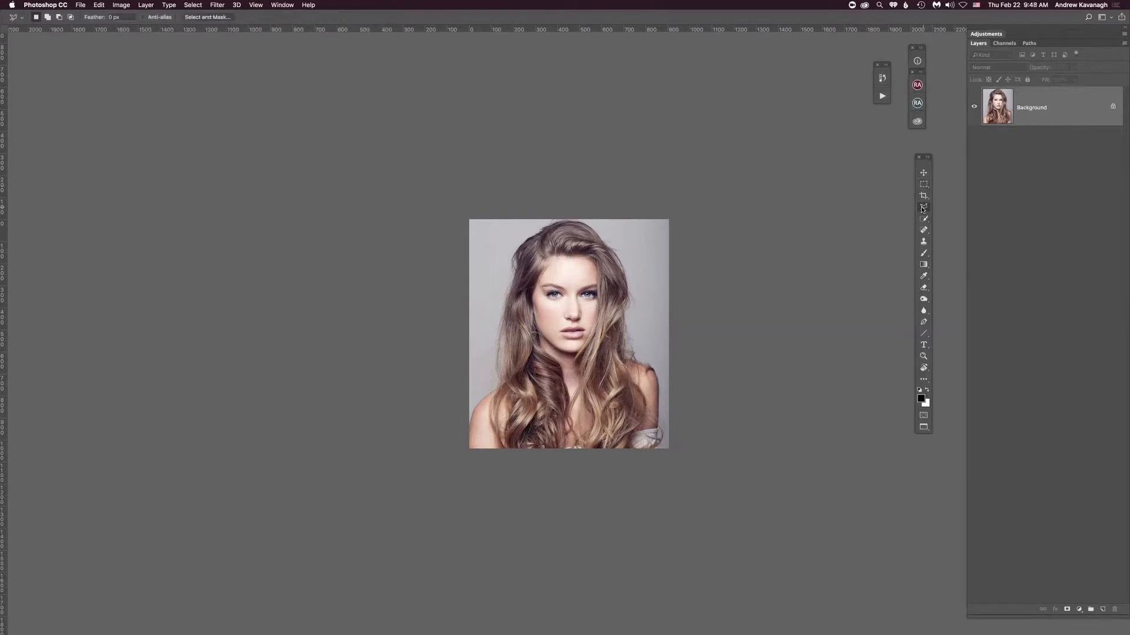
pyautogui.click(923, 185)
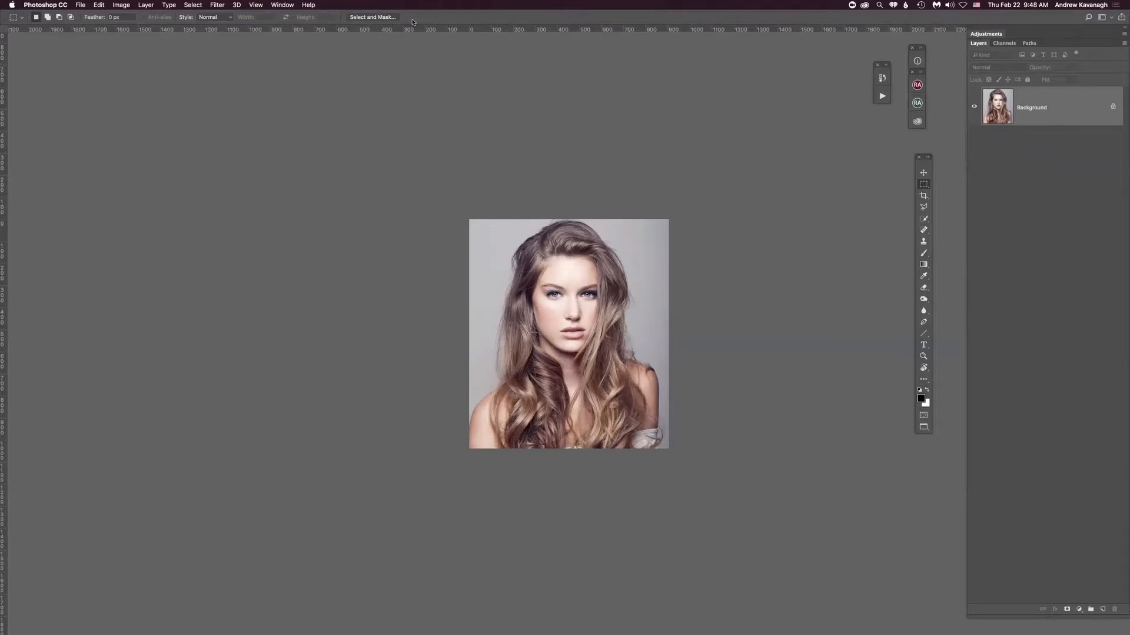
pyautogui.click(371, 17)
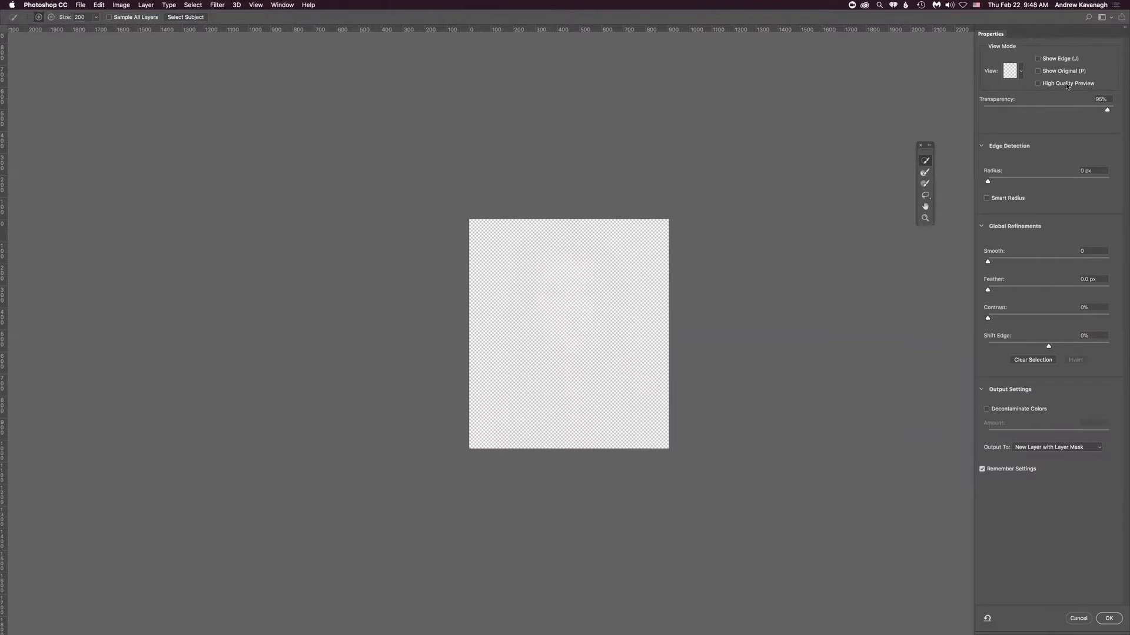
pyautogui.click(1019, 72)
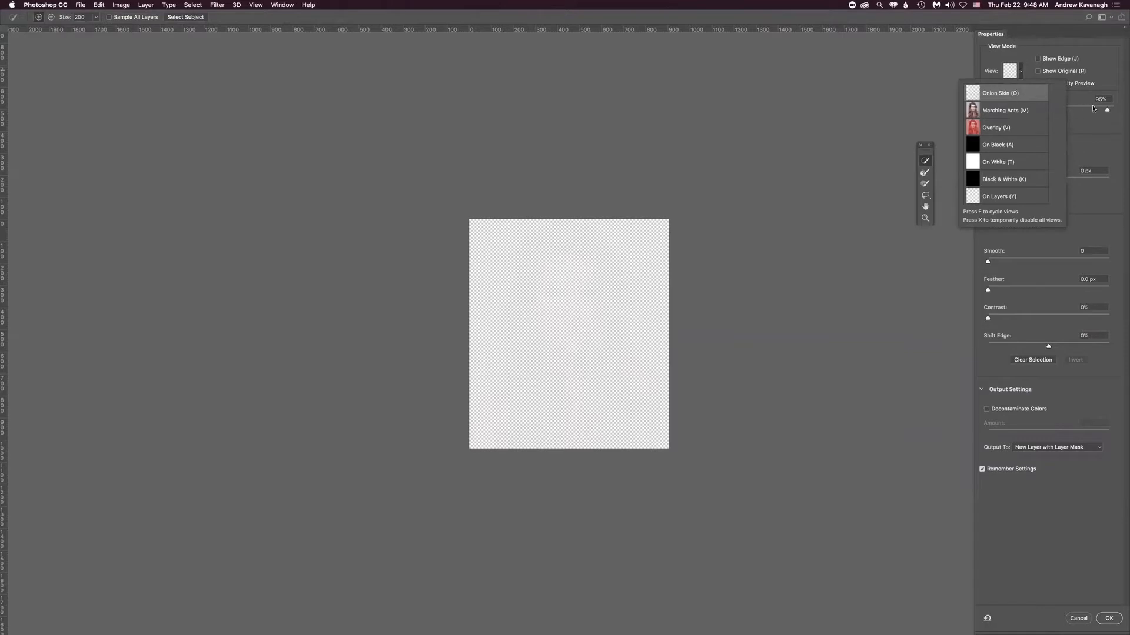
pyautogui.moveTo(1107, 110); pyautogui.dragTo(992, 109)
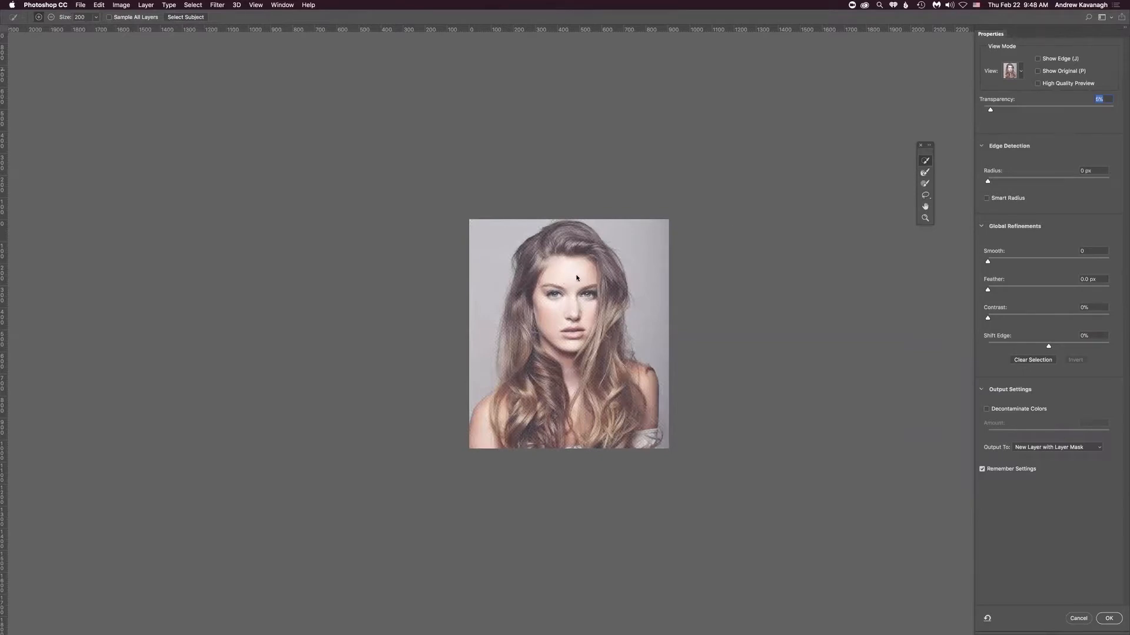
# Select the woman with the Quick Selection tool at brush size 50 and set the Onion Skin transparency to 53%
pyautogui.press('[')
pyautogui.press('[')
pyautogui.press('[')
pyautogui.press('[')
pyautogui.press('[')
pyautogui.press('[')
pyautogui.press('[')
pyautogui.moveTo(564, 234); pyautogui.dragTo(578, 248)
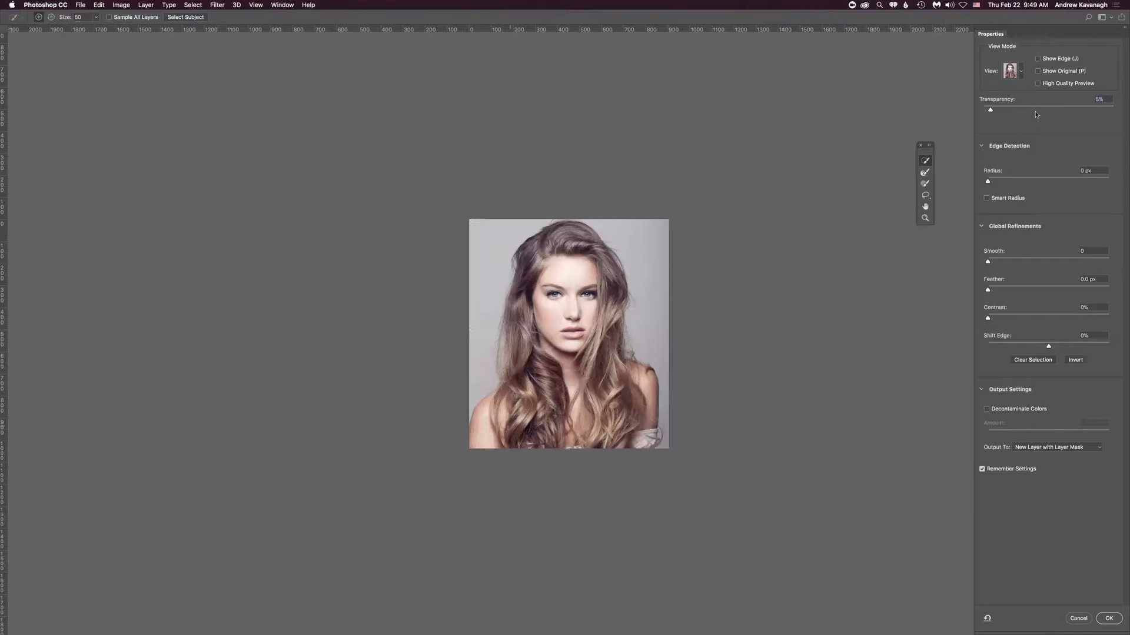
pyautogui.moveTo(991, 111); pyautogui.dragTo(1055, 115)
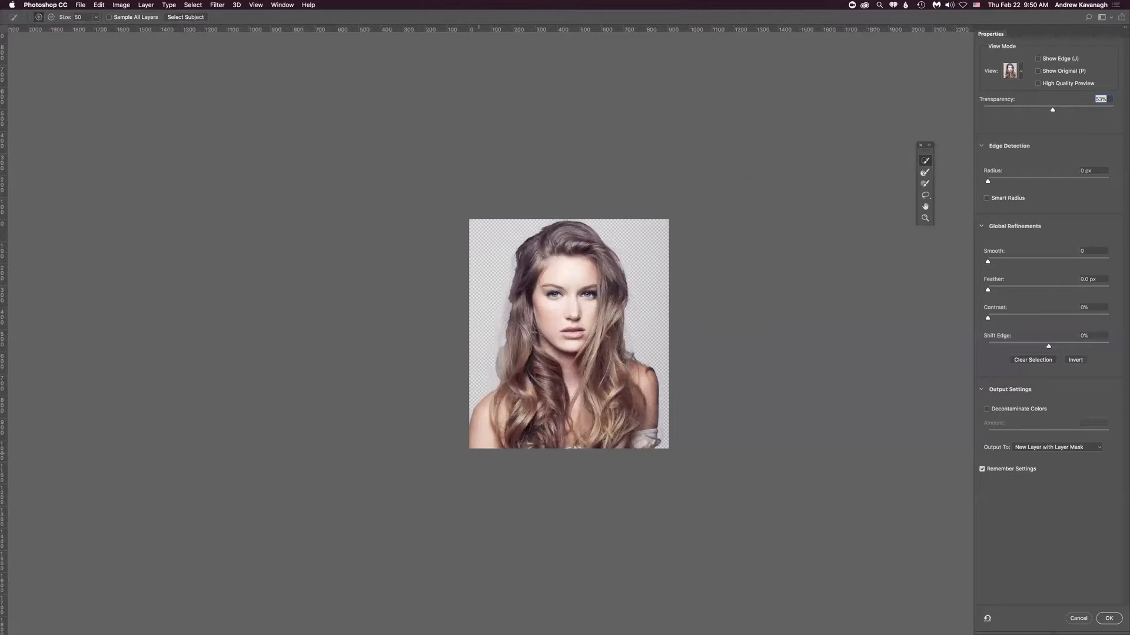
# Refine the hair edge along the portrait's left side with the Refine Edge Brush at size 90
pyautogui.press('super+equal')
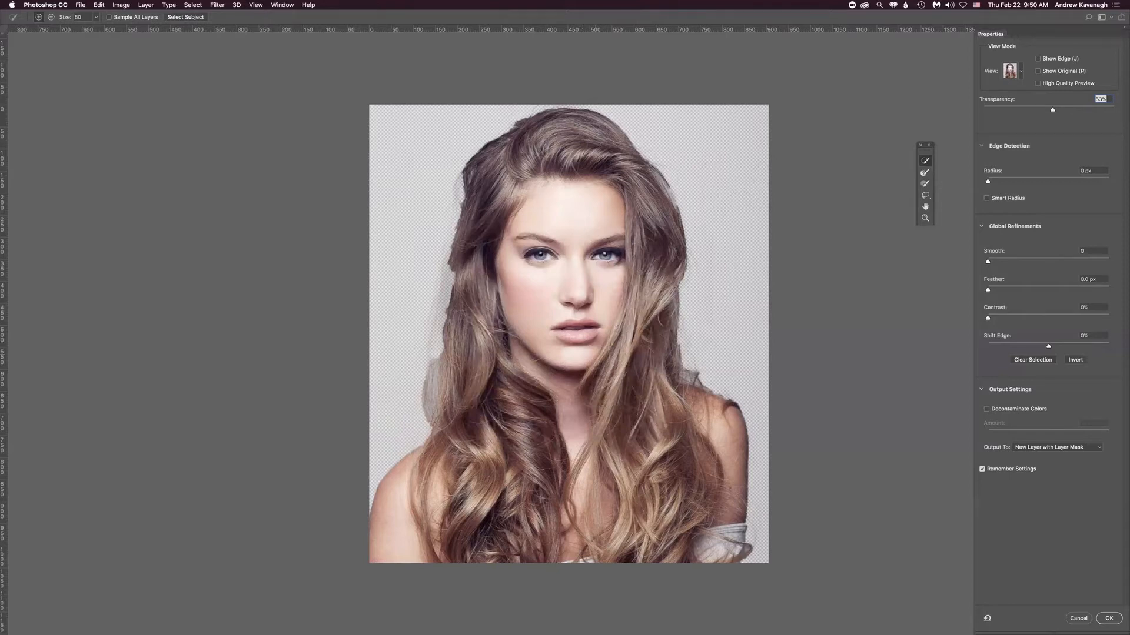
pyautogui.click(924, 174)
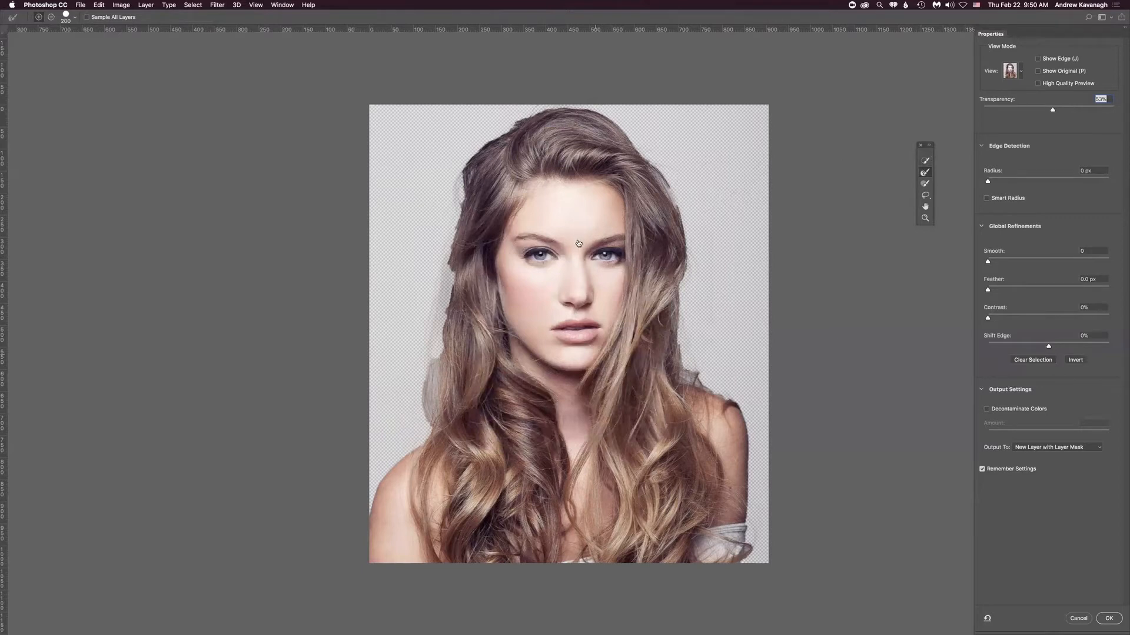
pyautogui.press(']')
pyautogui.press(']')
pyautogui.press('[')
pyautogui.press('[')
pyautogui.press('[')
pyautogui.press('[')
pyautogui.press('[')
pyautogui.press('[')
pyautogui.press('[')
pyautogui.click(453, 182)
pyautogui.moveTo(439, 234); pyautogui.dragTo(427, 313)
pyautogui.moveTo(446, 263)
pyautogui.mouseDown()
pyautogui.moveTo(419, 392)
pyautogui.moveTo(431, 319)
pyautogui.moveTo(427, 363)
pyautogui.mouseUp()
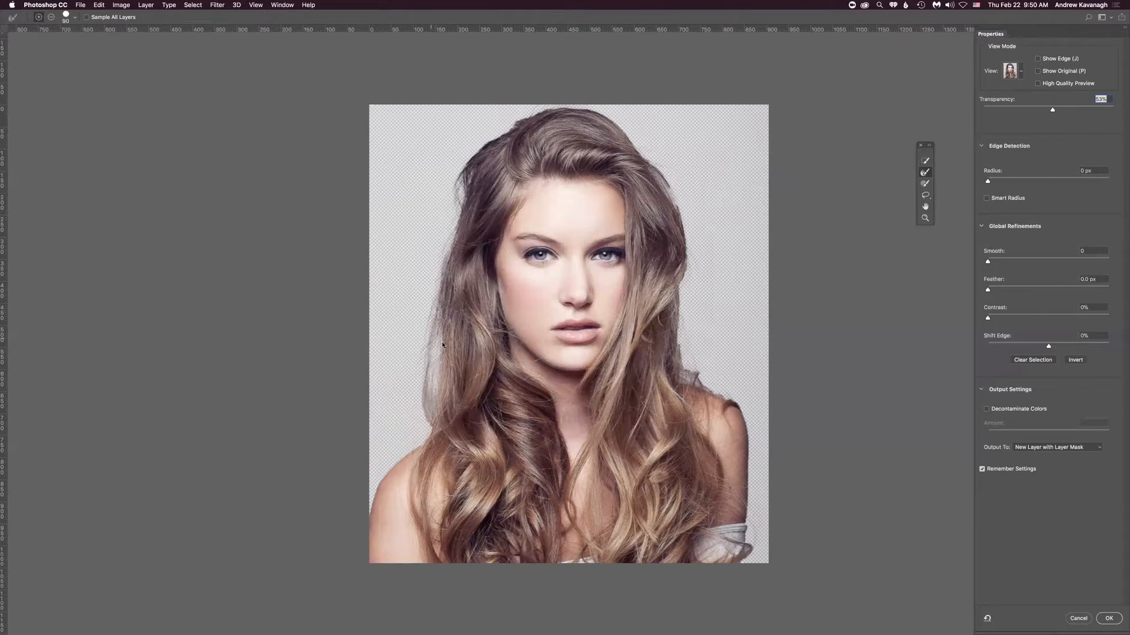
# Try to add the hair edge on the portrait's left side with the Quick Selection tool, and undo it
pyautogui.click(925, 161)
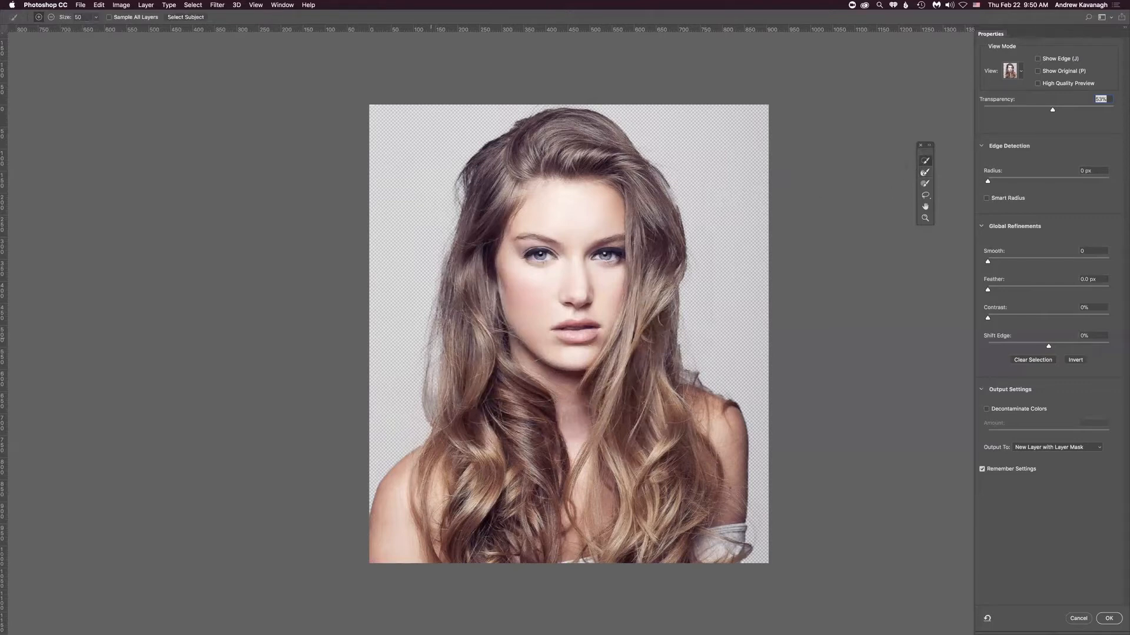
pyautogui.click(439, 353)
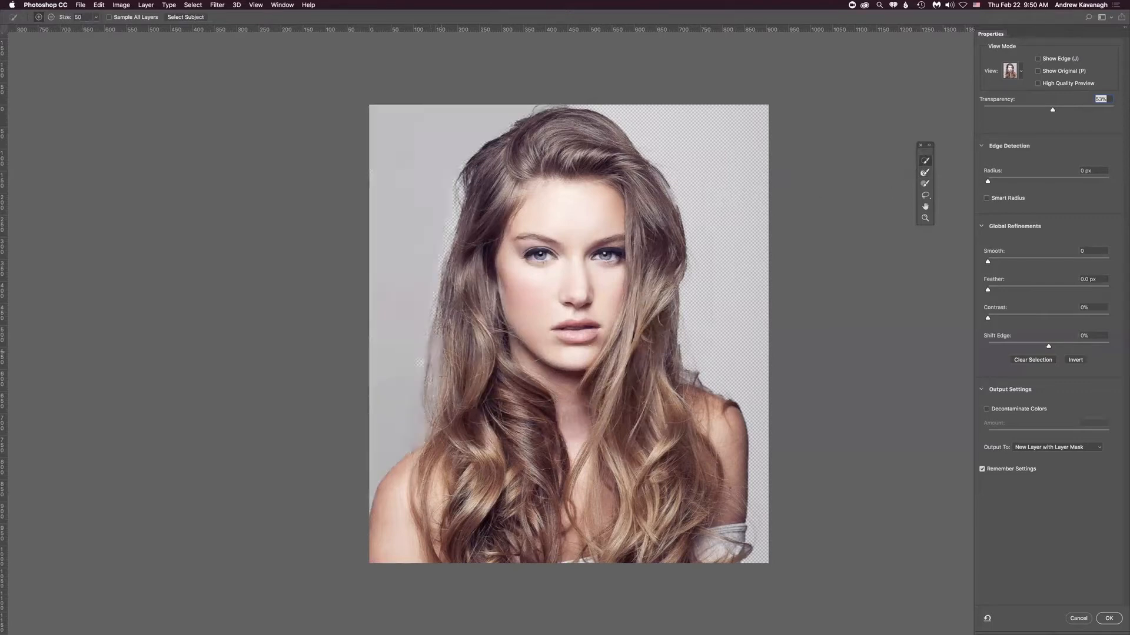
pyautogui.press('super+z')
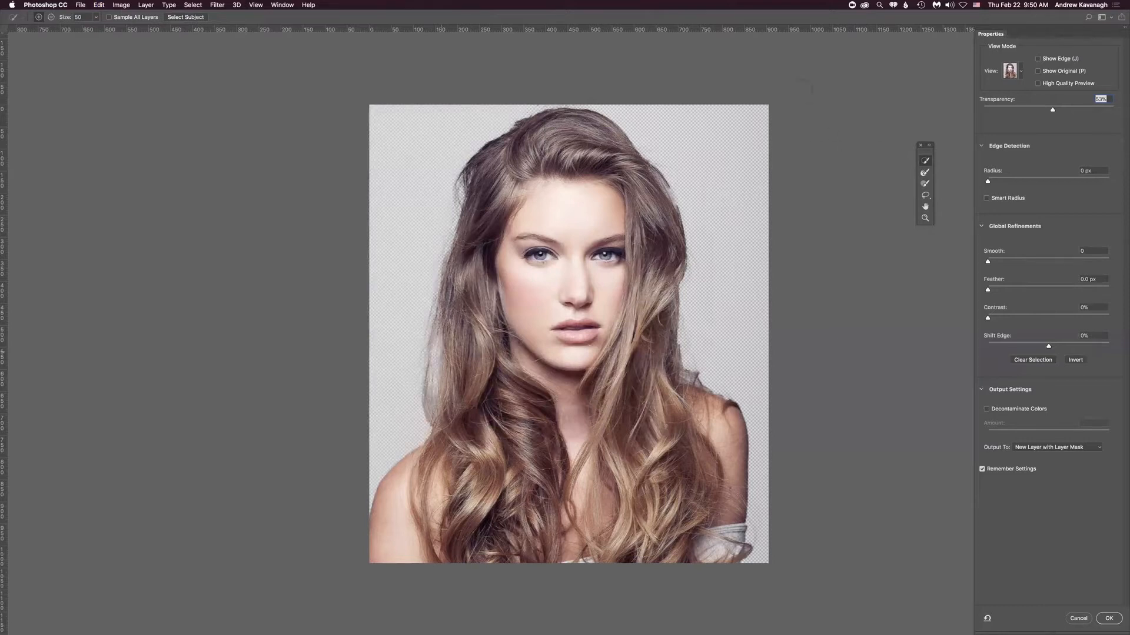
# Refine the hair and outer arm edge on the portrait's right side, down to the white sleeve, with the Refine Edge Brush
pyautogui.click(925, 173)
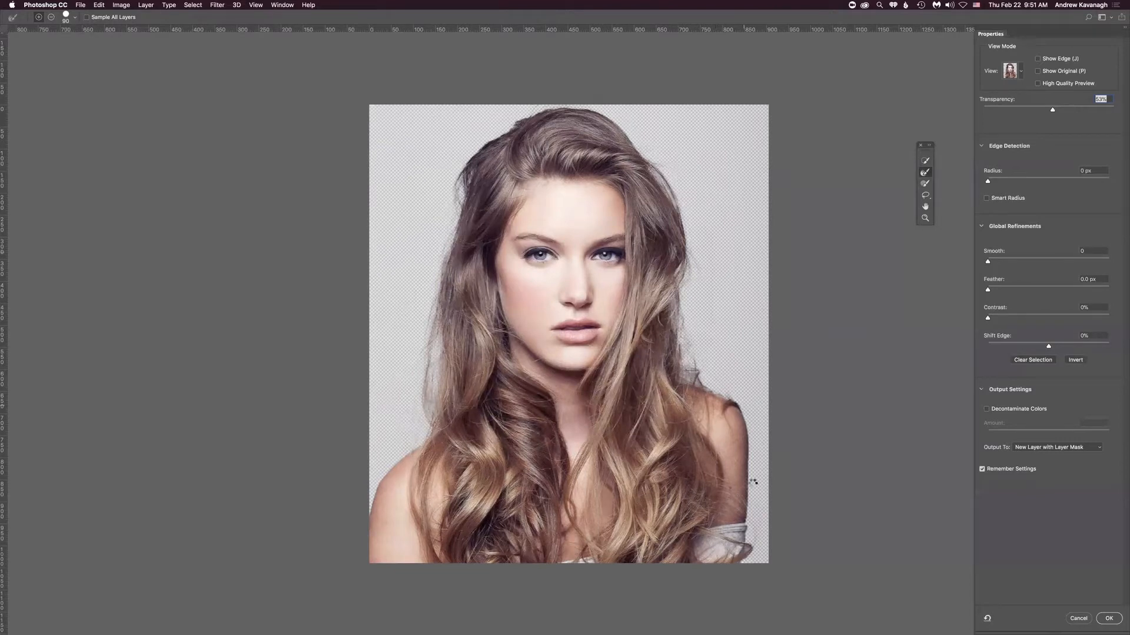
pyautogui.moveTo(755, 470); pyautogui.dragTo(753, 531)
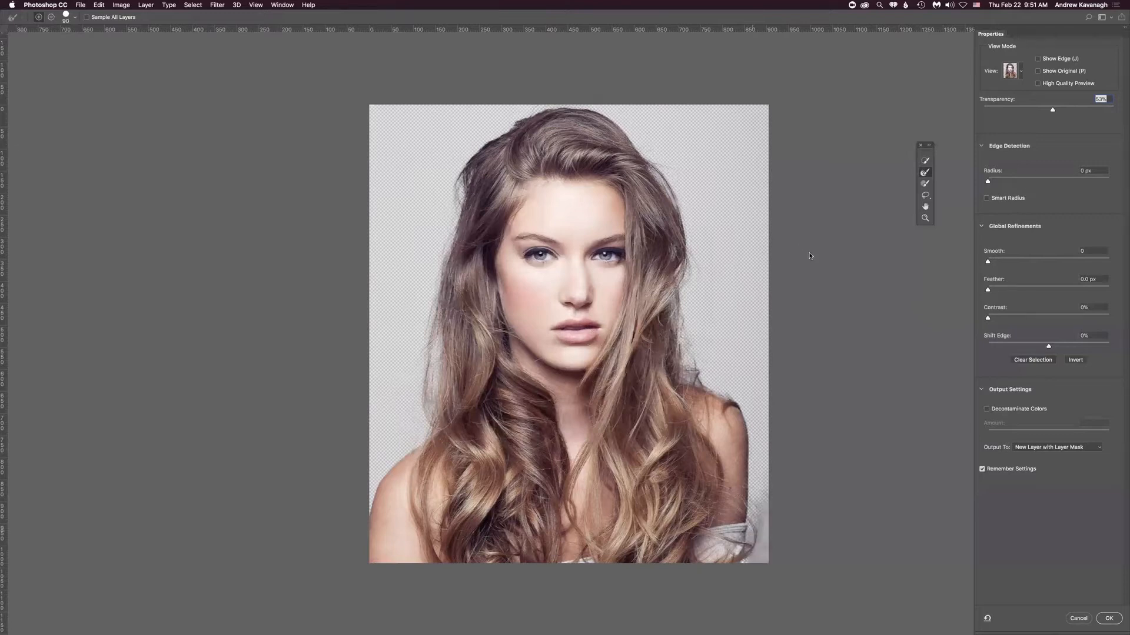
pyautogui.press('super+z')
# Subtract the stray edge refinement beside the white sleeve with the Refine Edge Brush, moving the floating toolbar nearer the portrait
pyautogui.moveTo(925, 145); pyautogui.dragTo(892, 180)
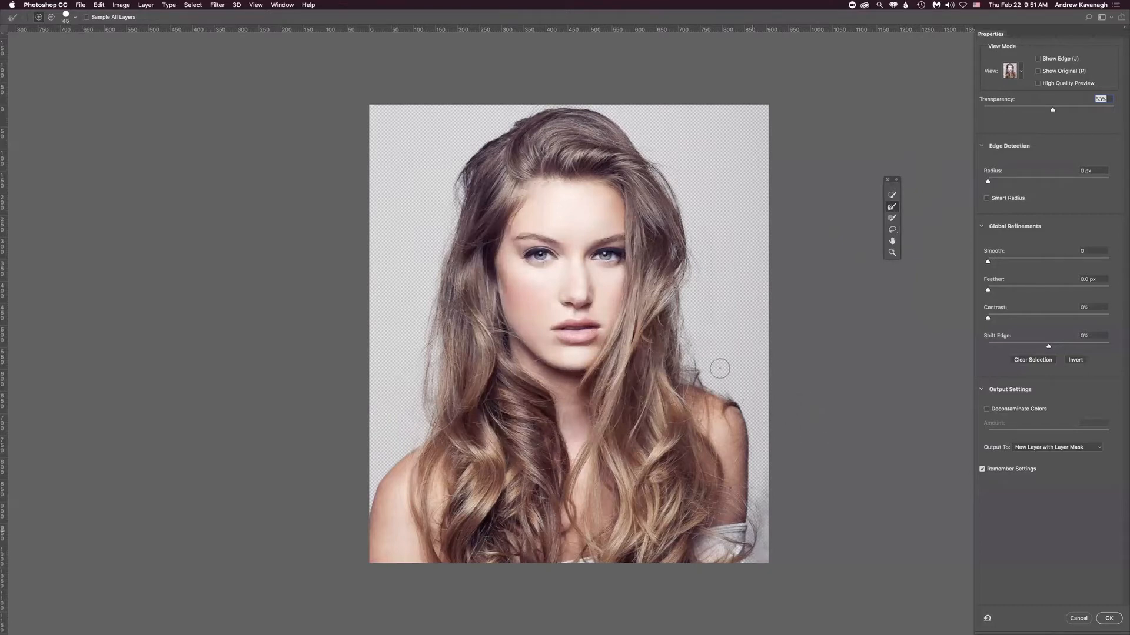
pyautogui.press('alt')
pyautogui.moveTo(753, 530)
pyautogui.mouseDown()
pyautogui.moveTo(758, 555)
pyautogui.moveTo(761, 546)
pyautogui.mouseUp()
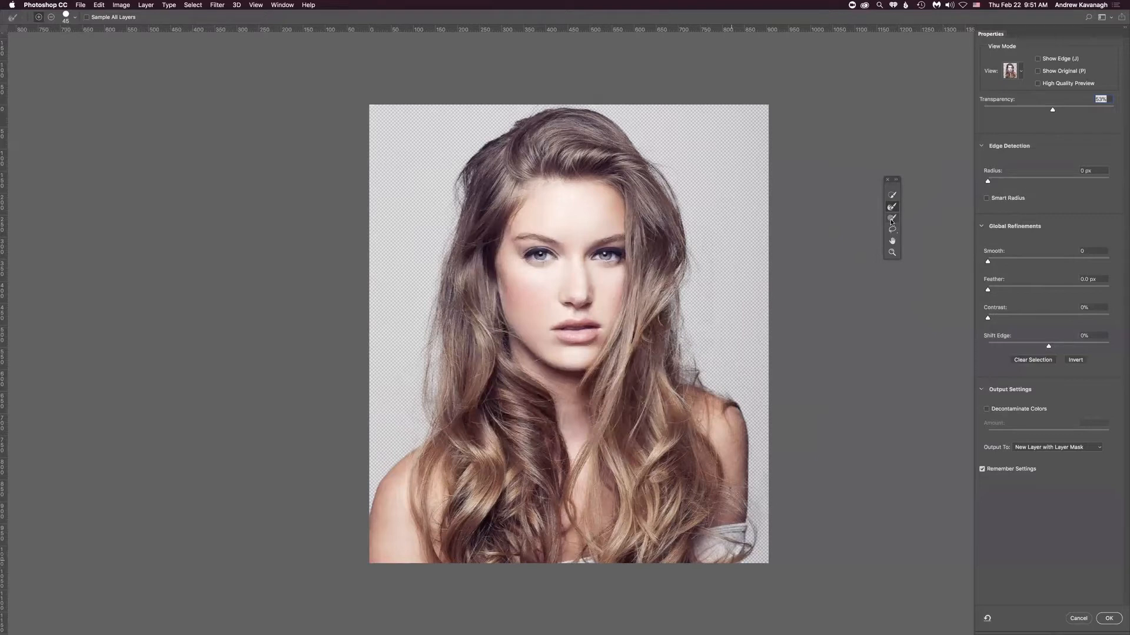
pyautogui.click(891, 219)
pyautogui.press('[')
pyautogui.press('[')
pyautogui.press('[')
pyautogui.press('[')
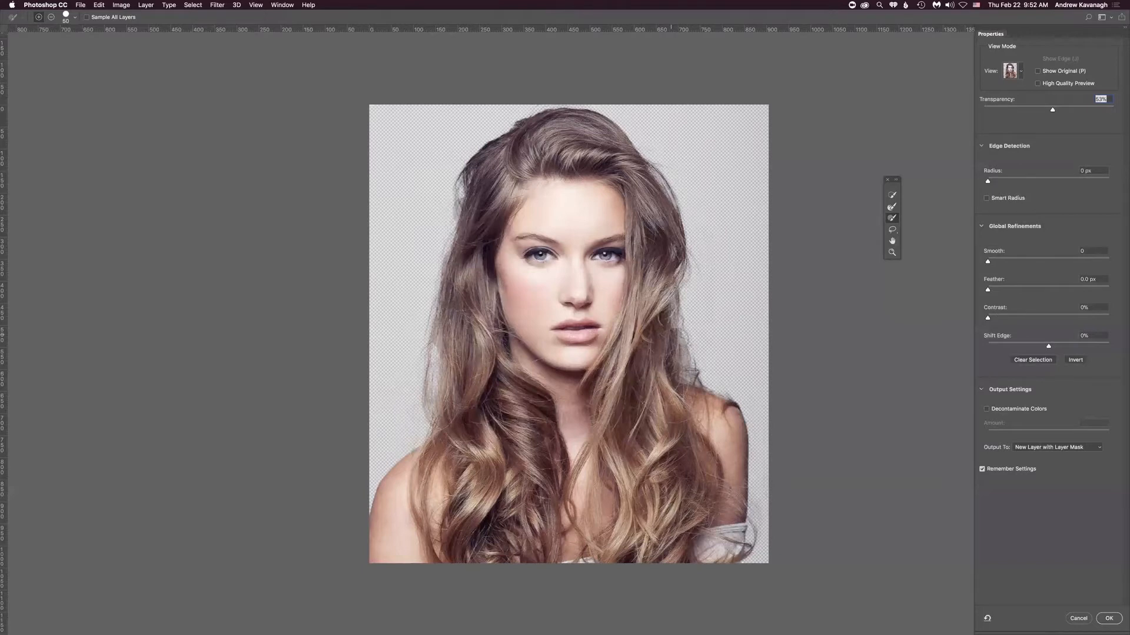
pyautogui.click(891, 208)
# Try to quick-select the hair edge above the shoulder on the portrait's right side, and undo it
pyautogui.click(892, 194)
pyautogui.moveTo(685, 361); pyautogui.dragTo(678, 325)
pyautogui.press('super+z')
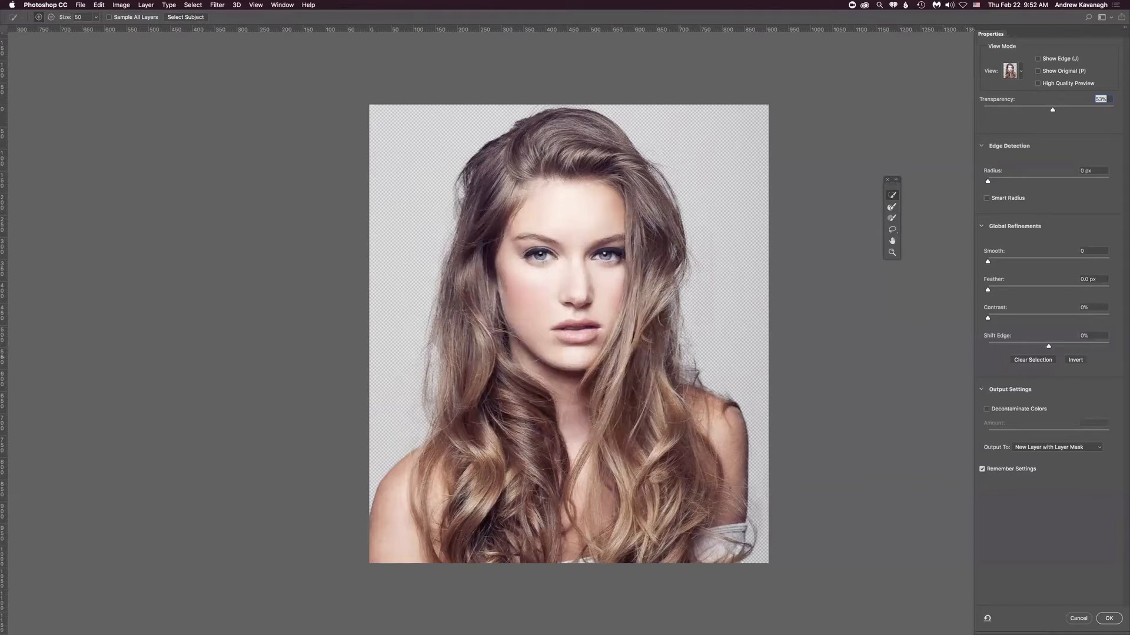
# Switch back to the Refine Edge Brush and set the Onion Skin transparency to 58%
pyautogui.click(893, 205)
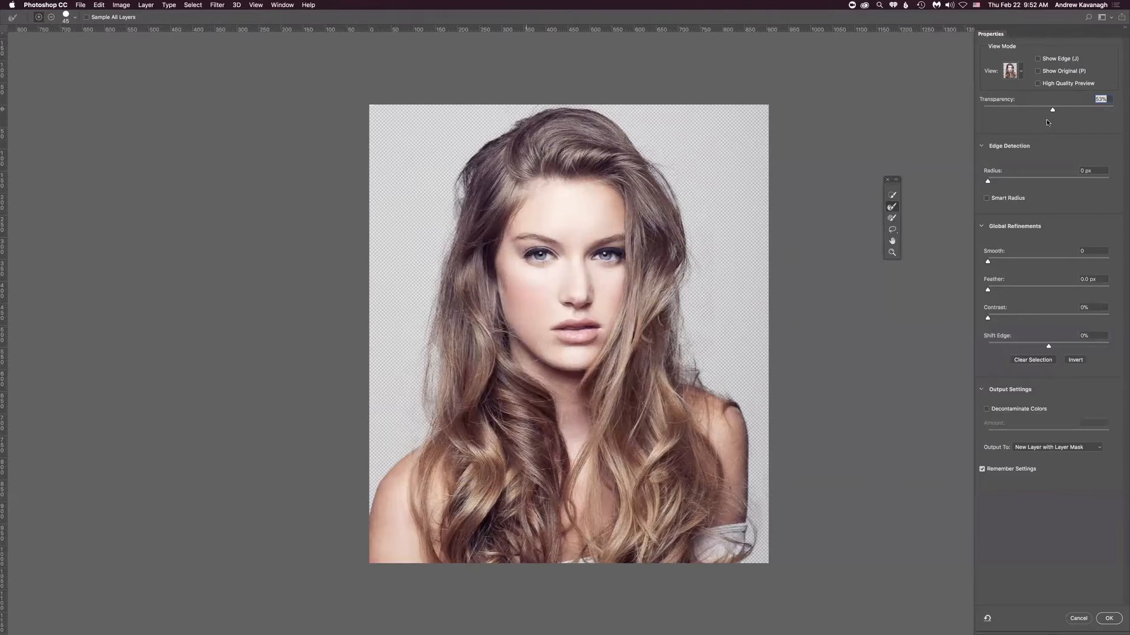
pyautogui.moveTo(1053, 110)
pyautogui.mouseDown()
pyautogui.moveTo(1095, 110)
pyautogui.moveTo(956, 115)
pyautogui.moveTo(1083, 108)
pyautogui.moveTo(1059, 110)
pyautogui.mouseUp()
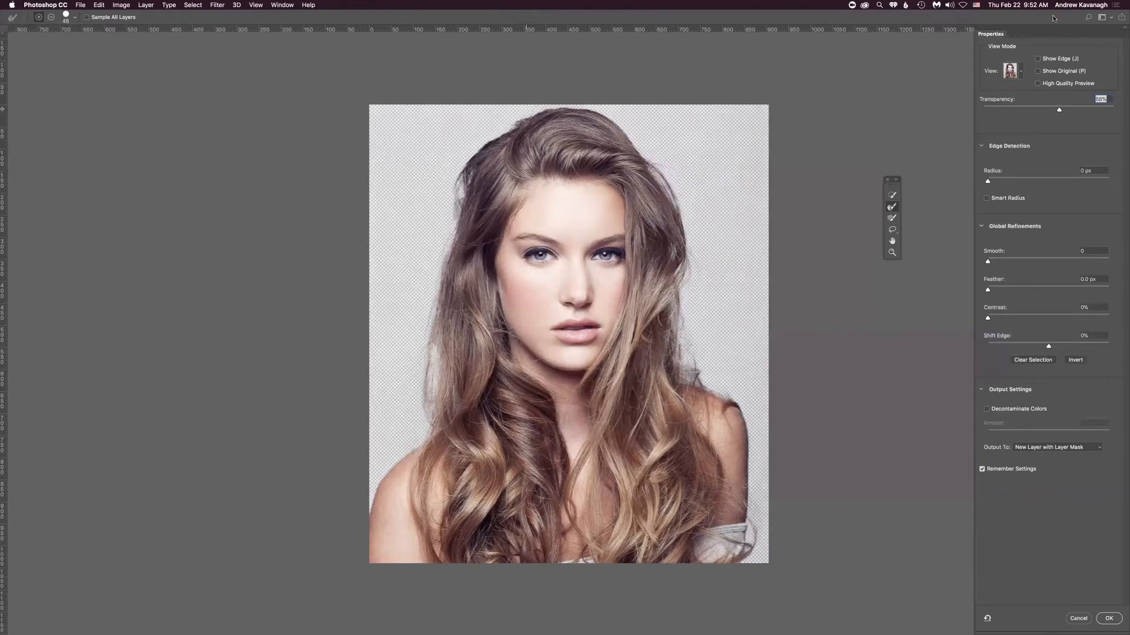
# Preview the selection in Marching Ants, Overlay, On Black, On White, Black & White and On Layers views, ending on Onion Skin
pyautogui.click(1021, 72)
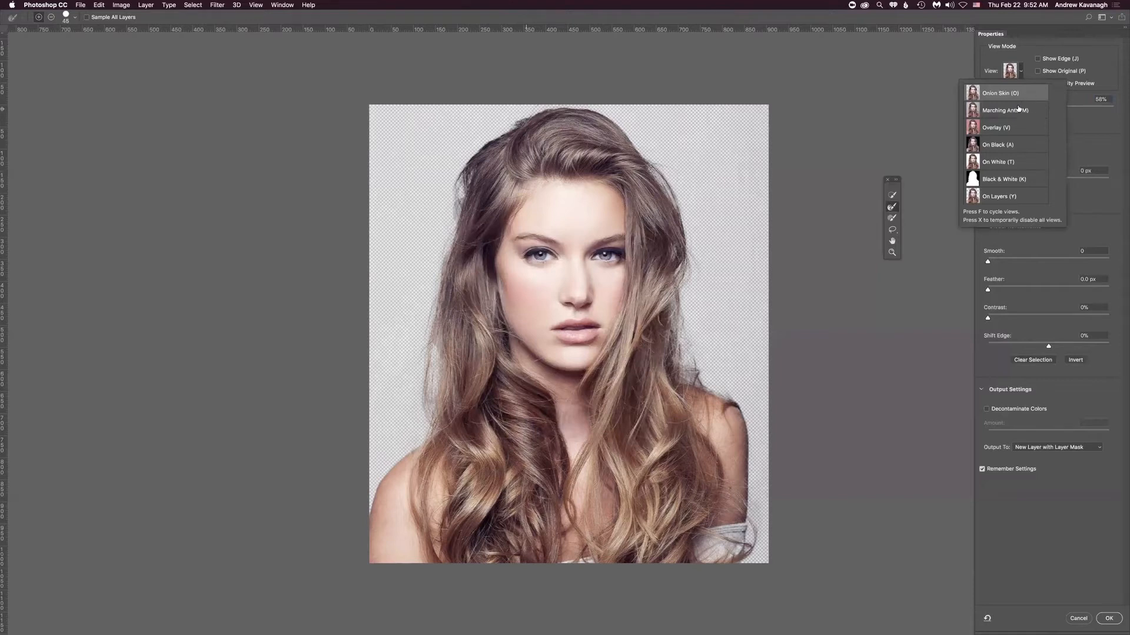
pyautogui.press('m')
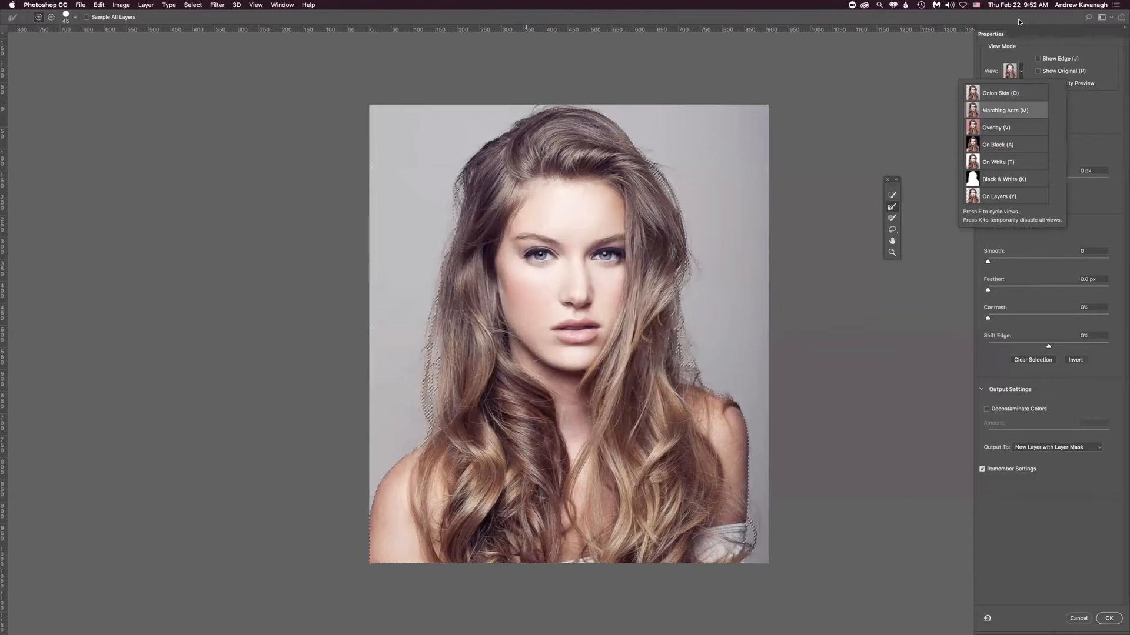
pyautogui.press('v')
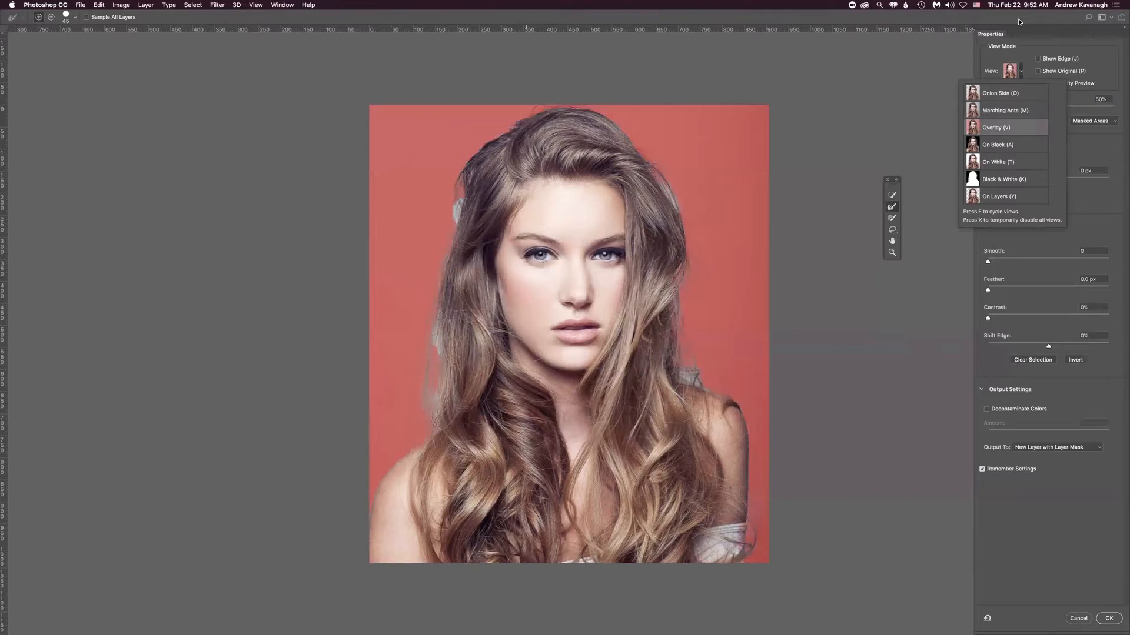
pyautogui.press('a')
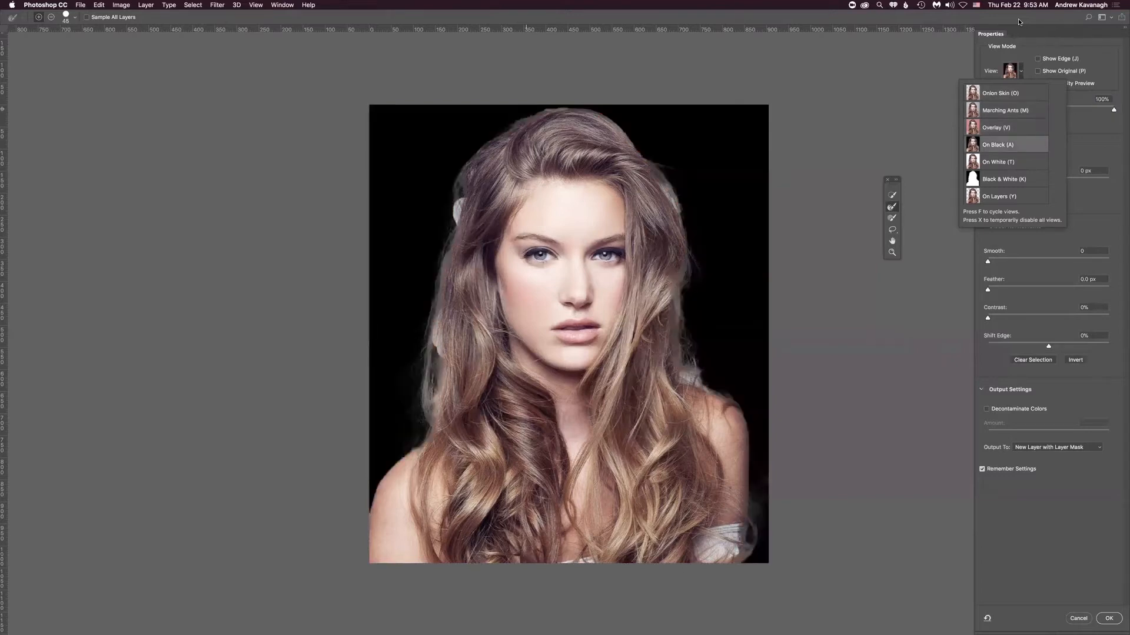
pyautogui.press('t')
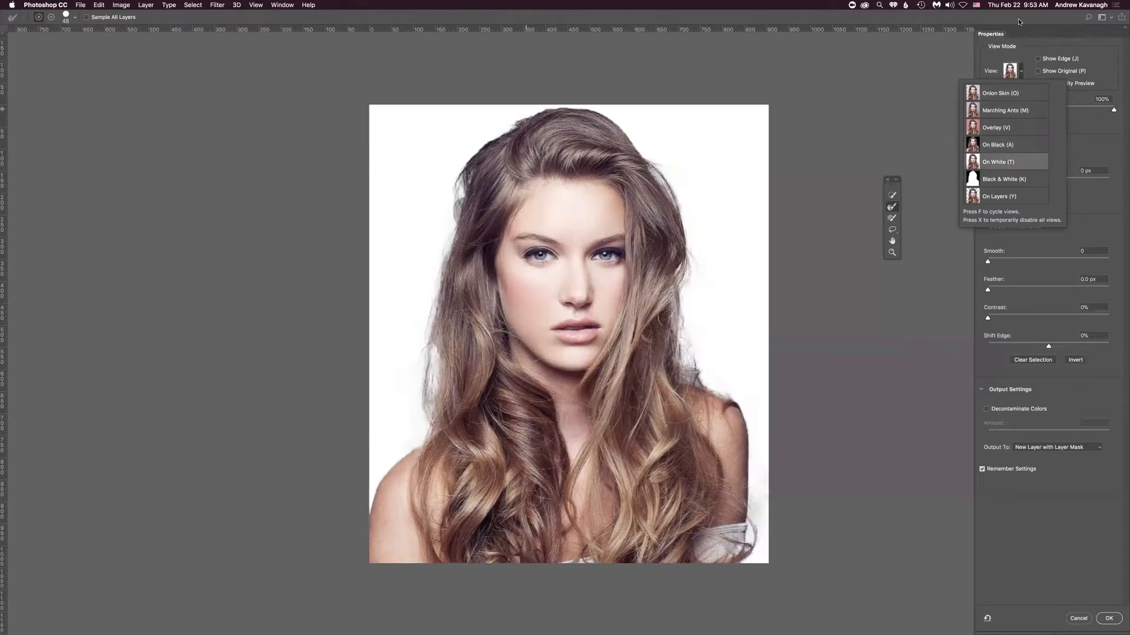
pyautogui.press('k')
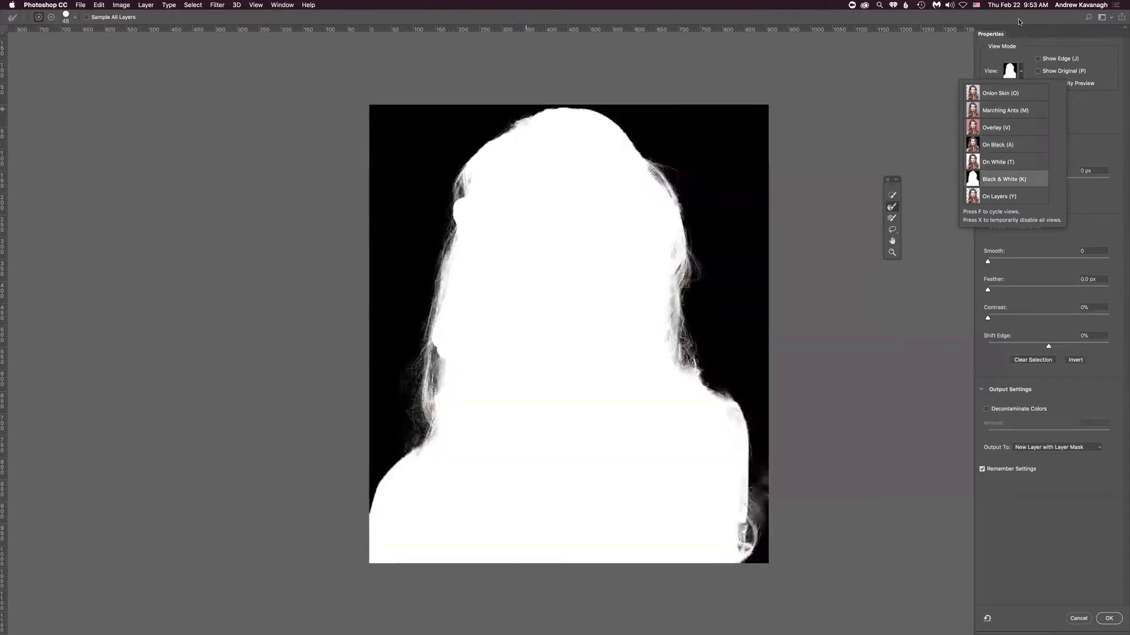
pyautogui.press('y')
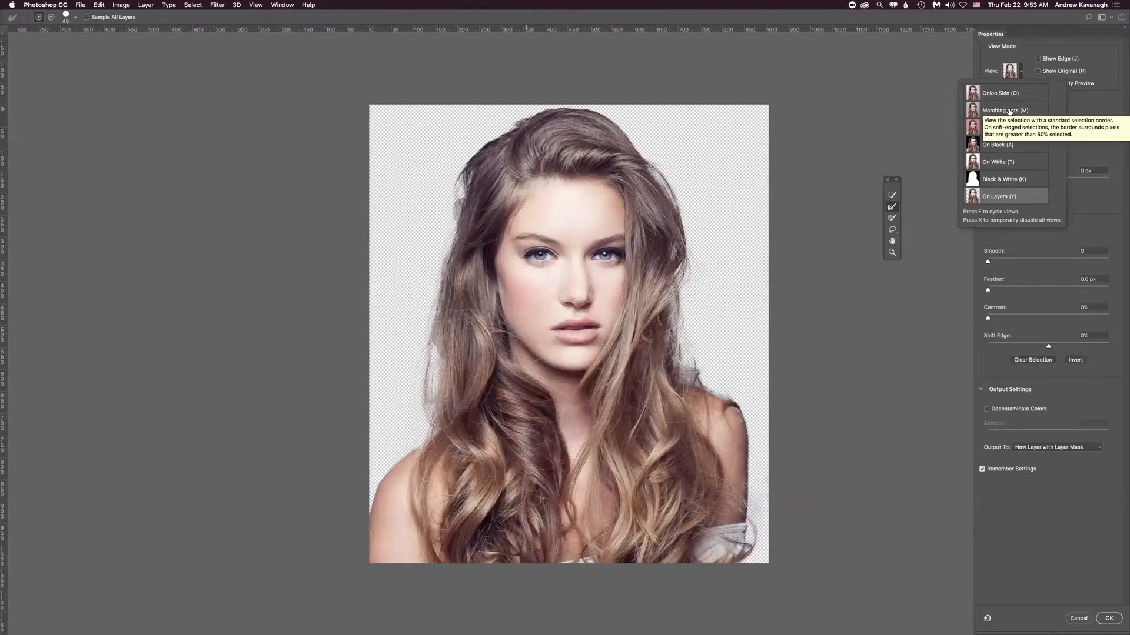
pyautogui.press('o')
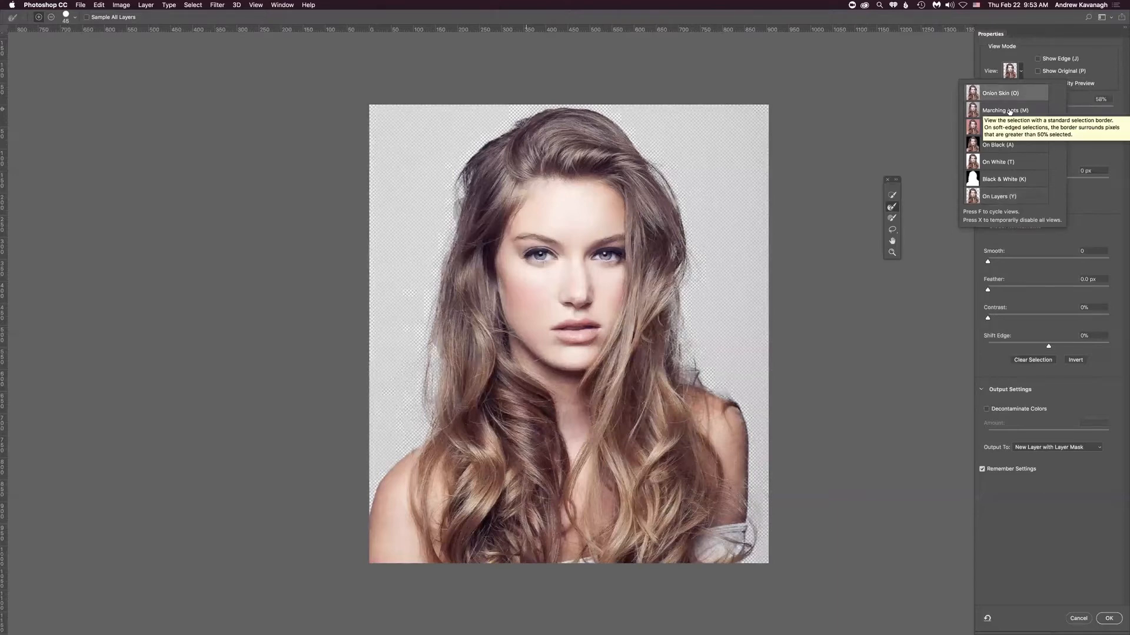
# Cycle the view modes through Marching Ants, Overlay and On Black, and switch the preview to On White
pyautogui.press('f')
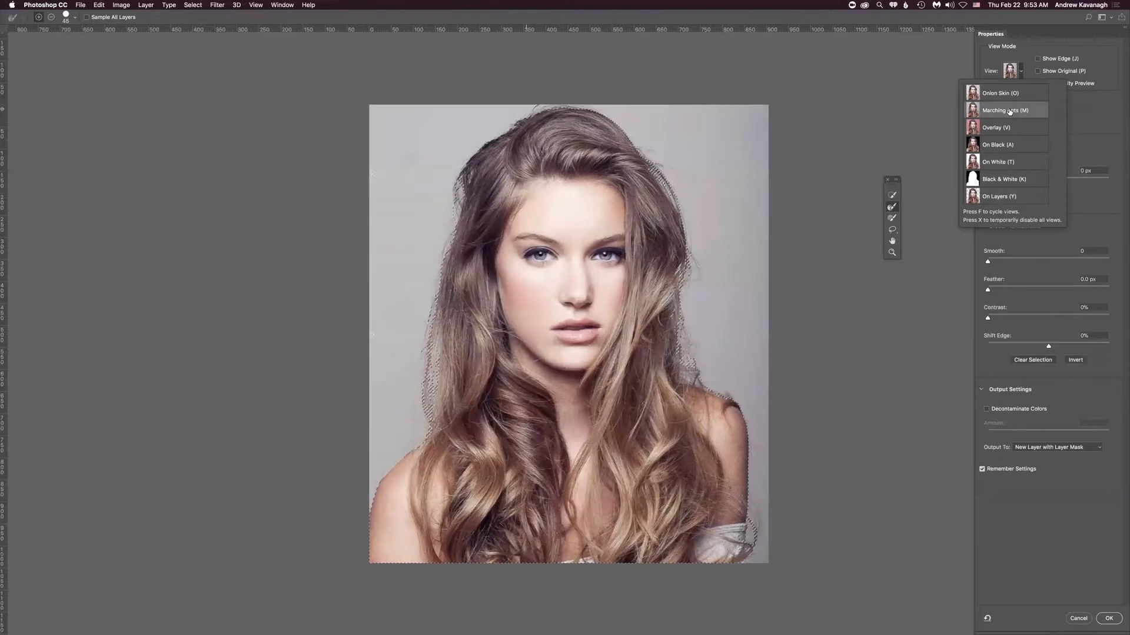
pyautogui.press('f')
pyautogui.press('f')
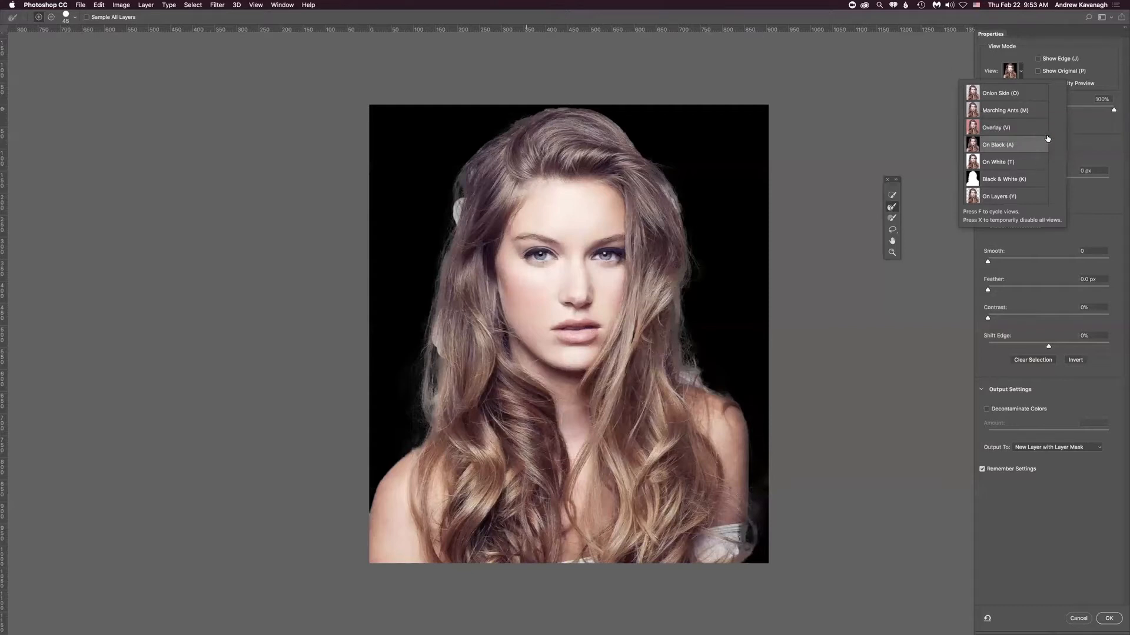
pyautogui.press('t')
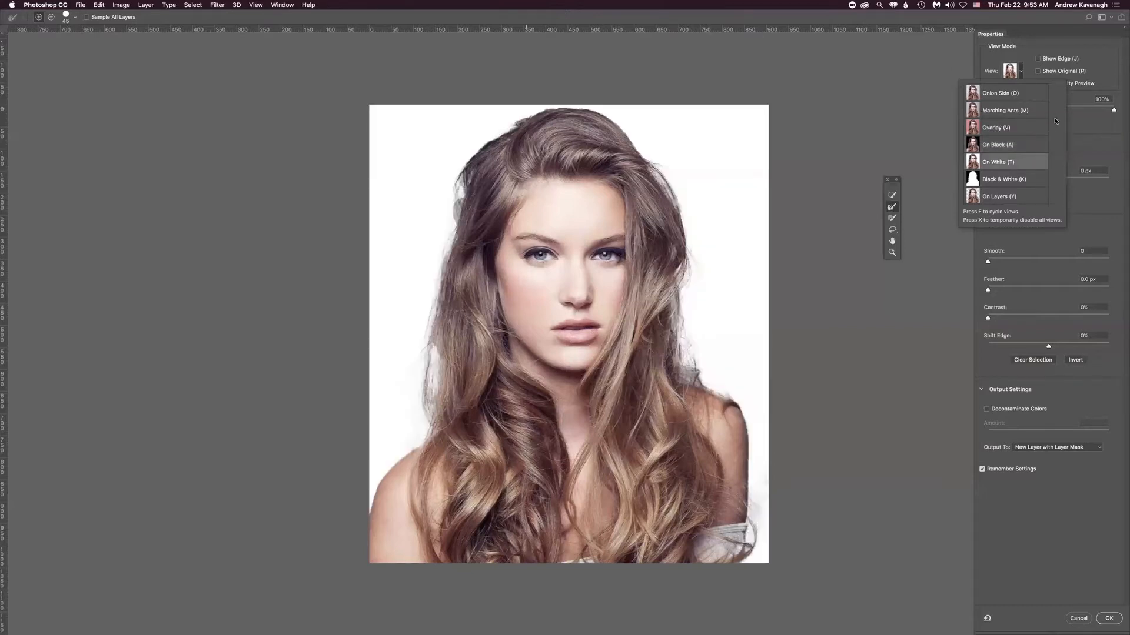
# Cycle the selection preview on to Onion Skin and close the list of view modes
pyautogui.press('f')
pyautogui.press('f')
pyautogui.press('f')
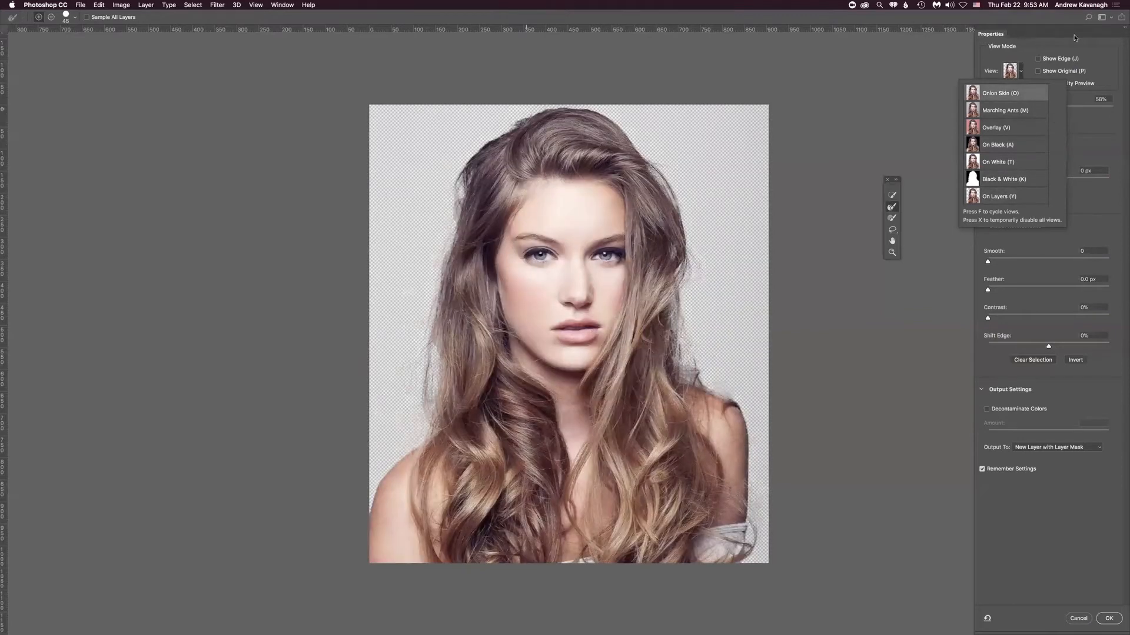
pyautogui.click(1075, 38)
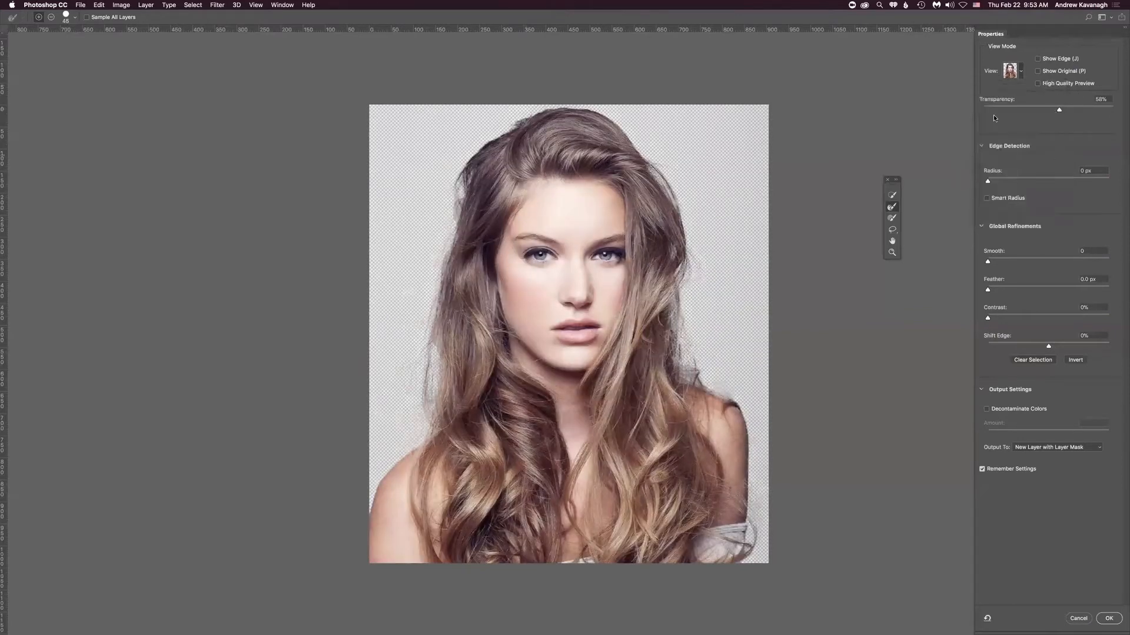
# Test an edge detection radius of 4 px, set the Onion Skin transparency to 37%, and reduce the radius again
pyautogui.moveTo(988, 181); pyautogui.dragTo(1011, 183)
pyautogui.moveTo(1059, 111); pyautogui.dragTo(1024, 109)
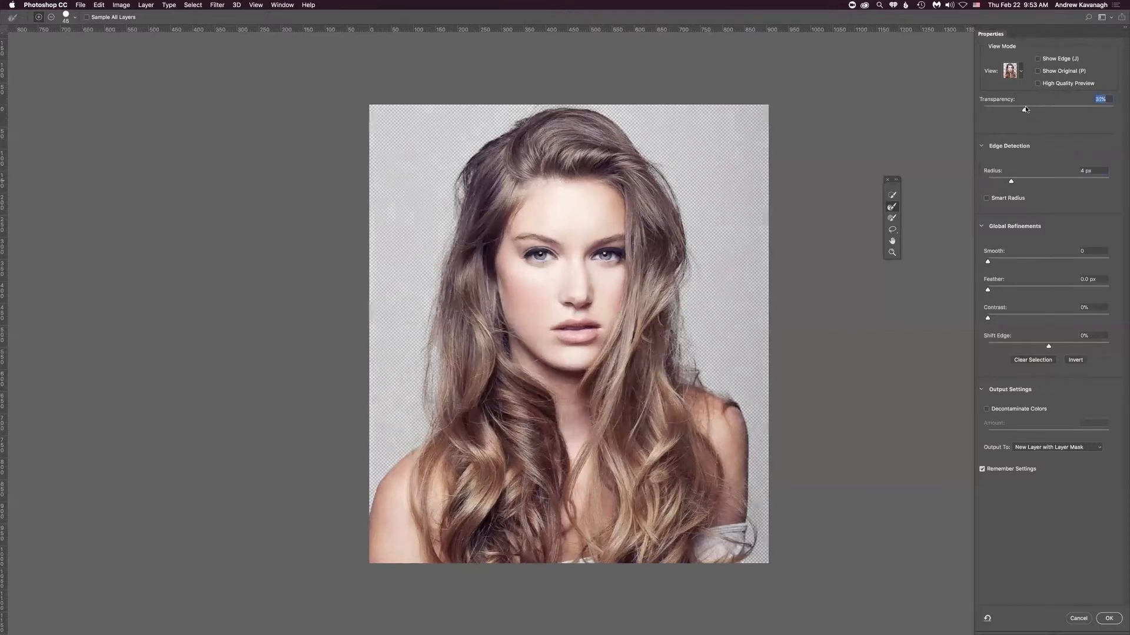
pyautogui.click(1011, 181)
pyautogui.moveTo(1012, 180); pyautogui.dragTo(993, 180)
# Collapse Edge Detection, keep Smooth at 0 and Feather at 0 px, and set the Contrast to 6%
pyautogui.click(981, 146)
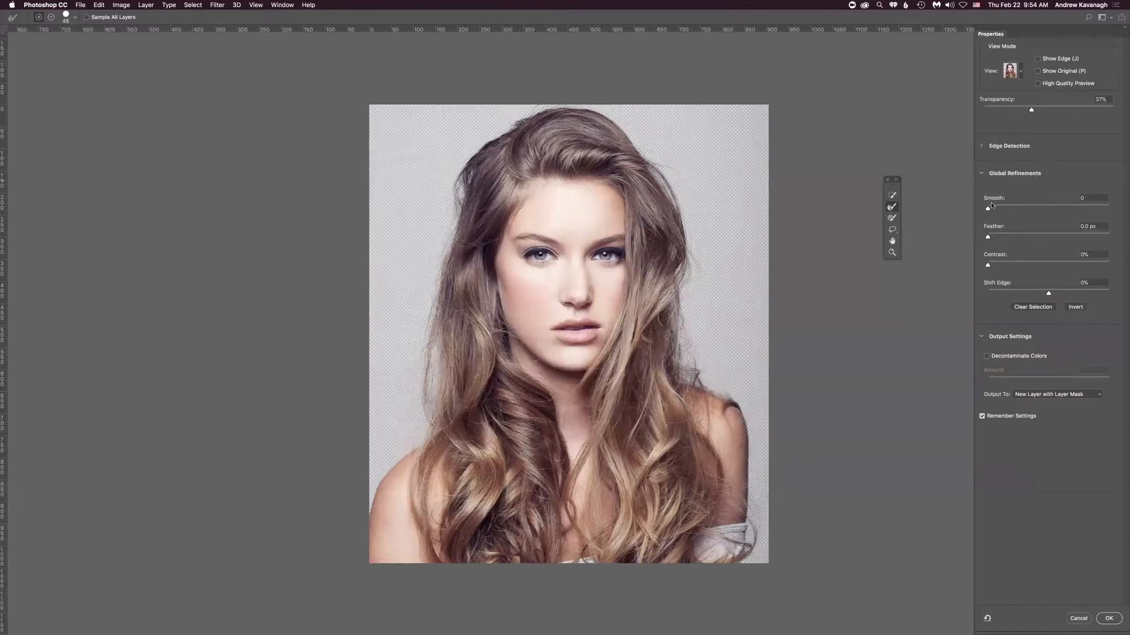
pyautogui.moveTo(989, 208)
pyautogui.mouseDown()
pyautogui.moveTo(1006, 209)
pyautogui.moveTo(987, 209)
pyautogui.mouseUp()
pyautogui.moveTo(988, 235); pyautogui.dragTo(994, 259)
# Toggle Decontaminate Colors repeatedly to compare the hair fringe, leaving it enabled at an amount of 100%
pyautogui.click(988, 357)
pyautogui.click(987, 357)
pyautogui.click(988, 357)
pyautogui.click(988, 356)
pyautogui.click(988, 356)
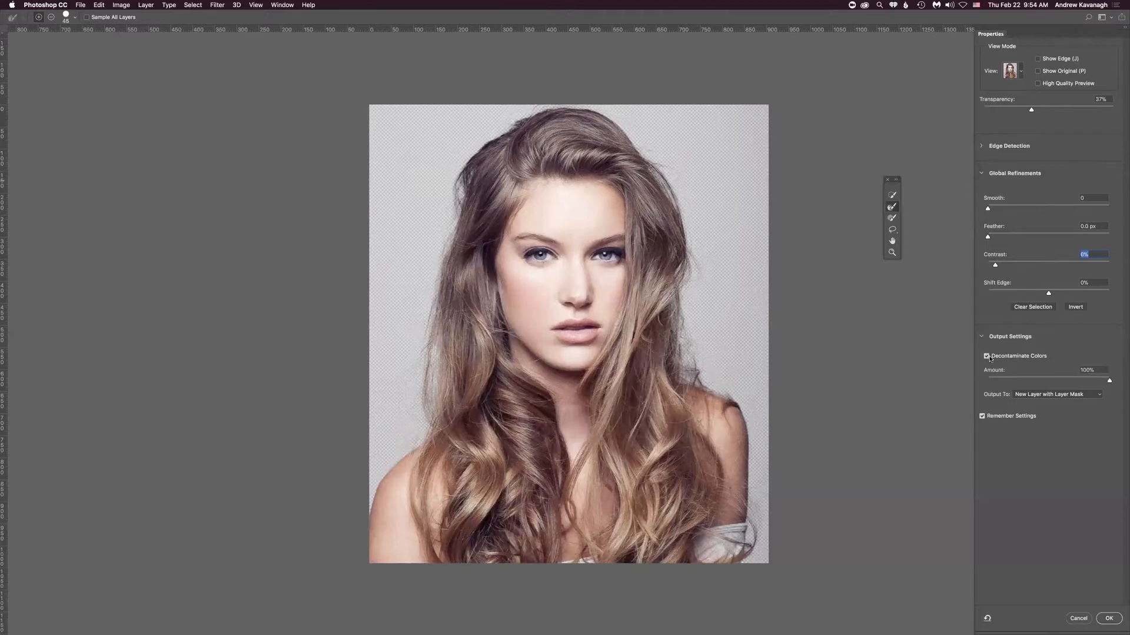
pyautogui.click(987, 356)
pyautogui.click(987, 357)
pyautogui.click(987, 357)
pyautogui.click(987, 357)
pyautogui.click(987, 356)
pyautogui.click(986, 356)
pyautogui.moveTo(1109, 381)
pyautogui.mouseDown()
pyautogui.moveTo(1018, 381)
pyautogui.moveTo(1124, 381)
pyautogui.mouseUp()
# Keep the output as New Layer with Layer Mask and apply the refined selection
pyautogui.click(1100, 398)
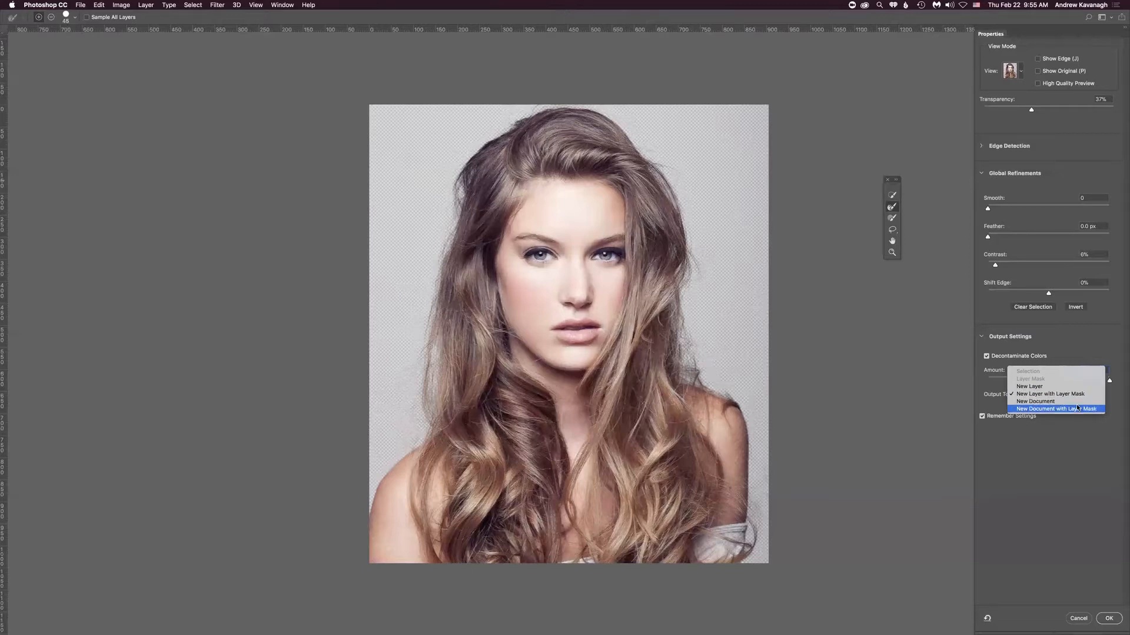
pyautogui.click(1080, 396)
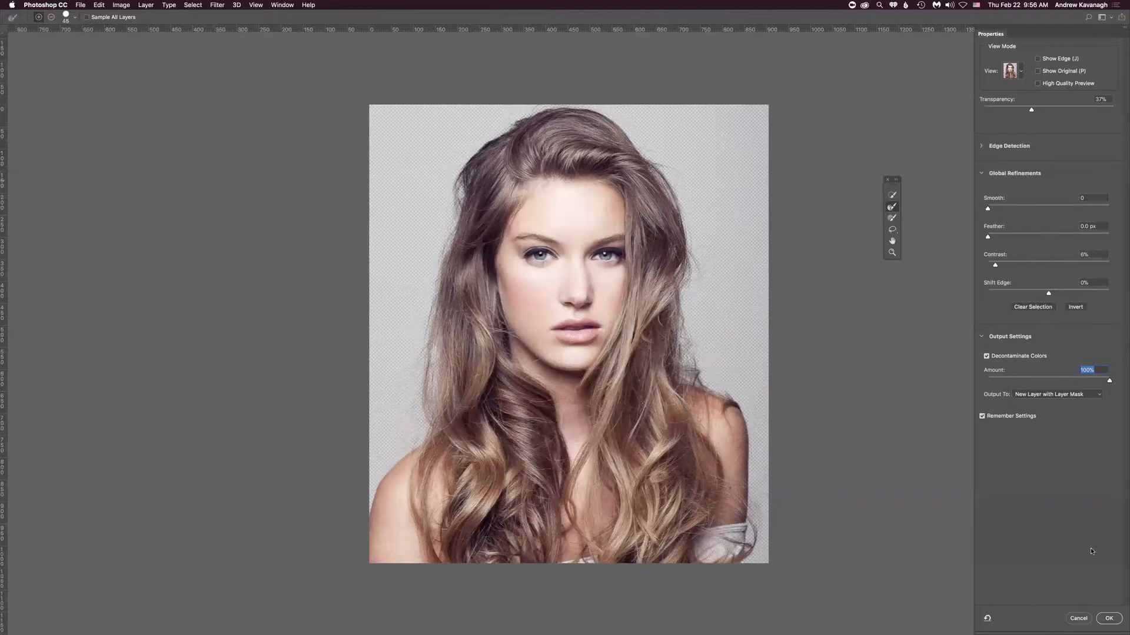
pyautogui.click(1108, 617)
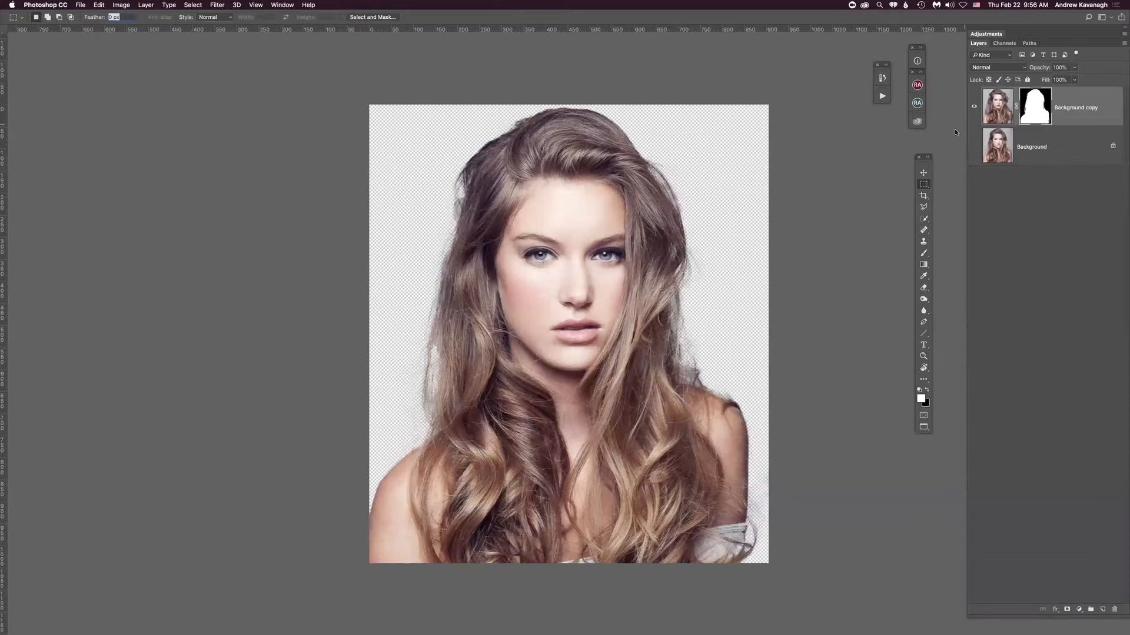
# Toggle the visibility of the Background copy and Background layers to compare the cutout with the original portrait
pyautogui.click(974, 106)
pyautogui.click(973, 107)
pyautogui.click(974, 146)
pyautogui.click(974, 106)
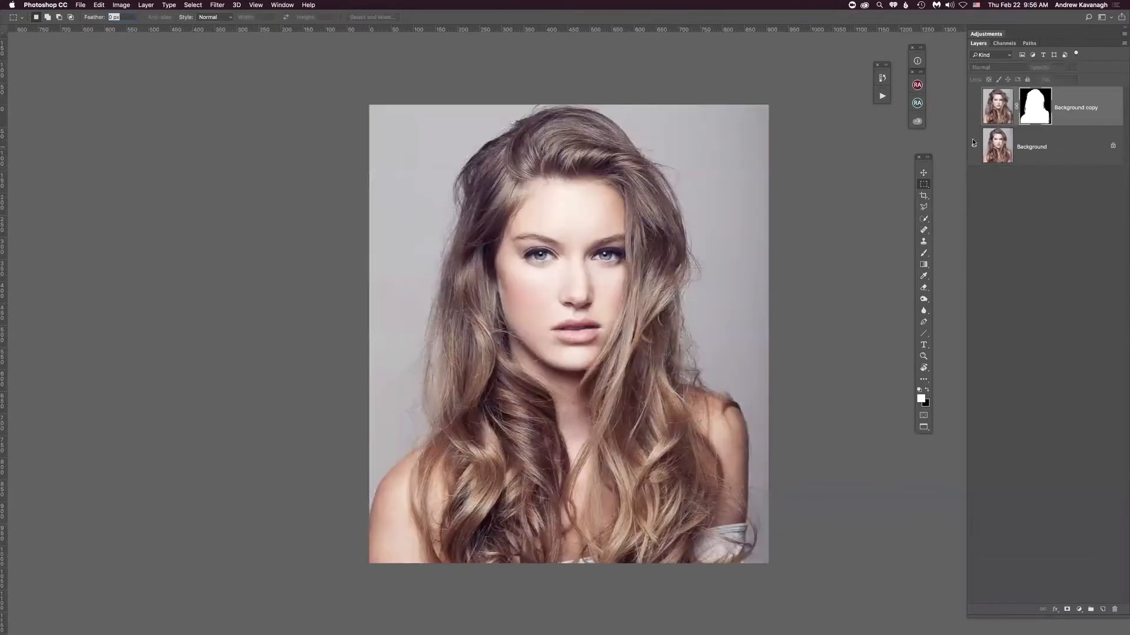
pyautogui.click(973, 146)
pyautogui.click(974, 107)
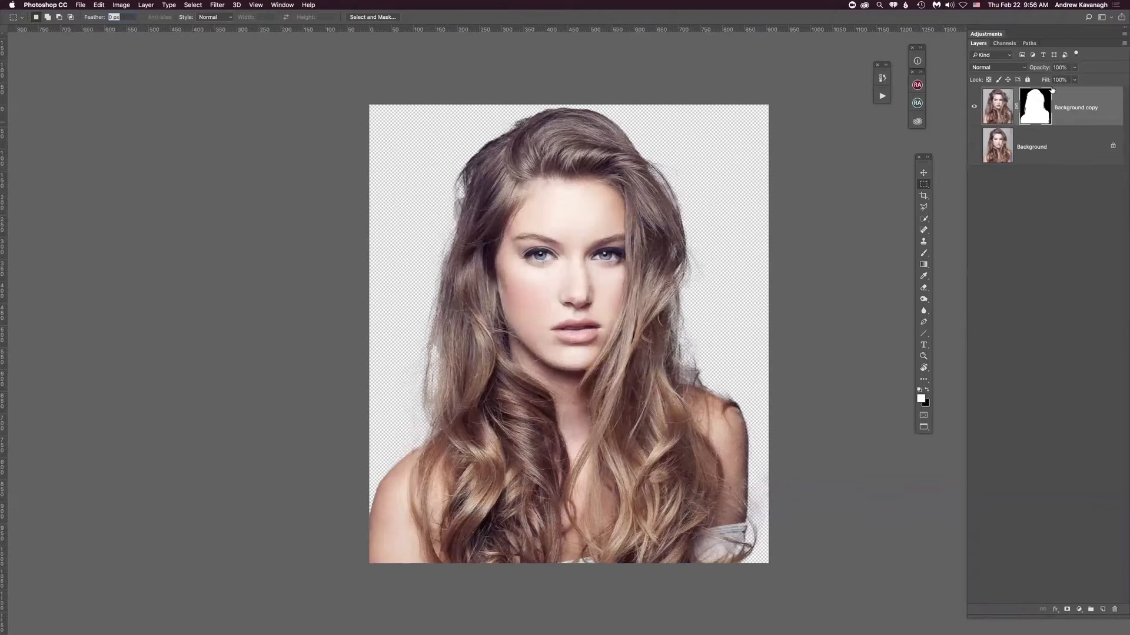
# Set up the Brush for painting on the cutout's layer mask, with black as foreground colour and a size of 25
pyautogui.press('b')
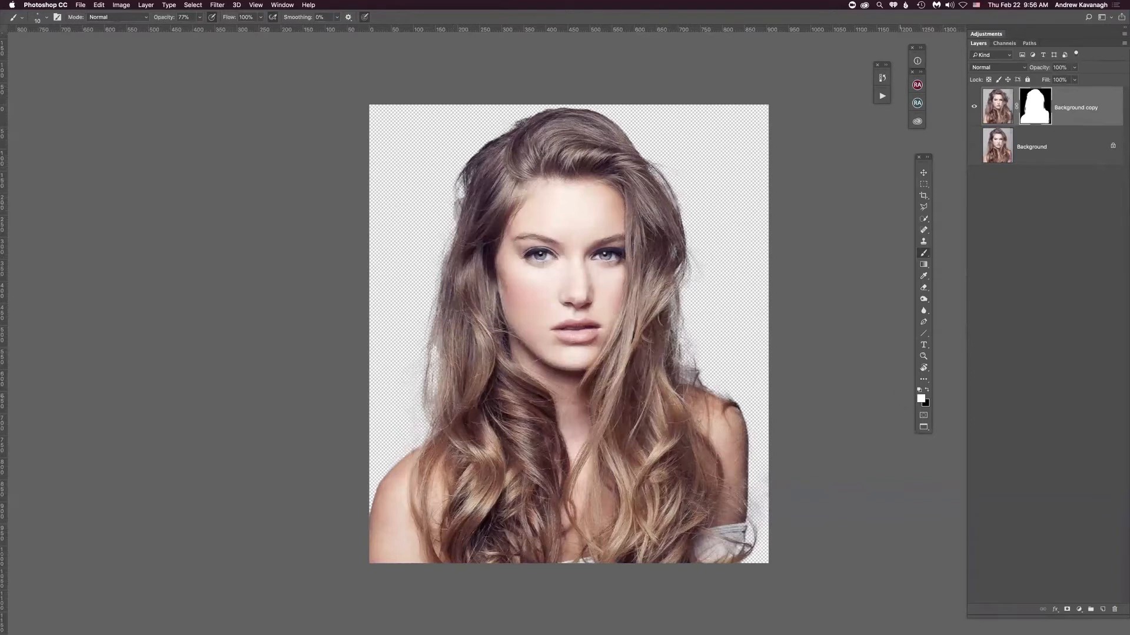
pyautogui.click(927, 390)
pyautogui.press('x')
pyautogui.press('[')
pyautogui.press('x')
pyautogui.press(']')
pyautogui.press(']')
pyautogui.press(']')
pyautogui.press('x')
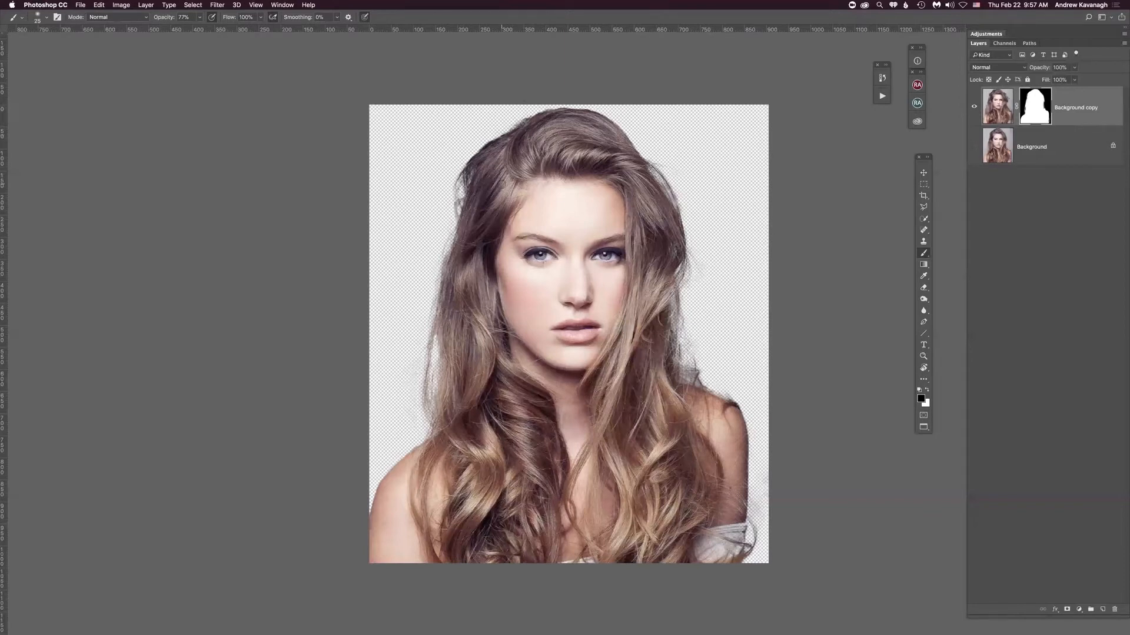
# Try painting white on the layer mask along the hair edges on both sides, and undo the strokes
pyautogui.press('x')
pyautogui.moveTo(455, 201); pyautogui.dragTo(454, 183)
pyautogui.press('super+z')
pyautogui.moveTo(676, 371); pyautogui.dragTo(668, 281)
pyautogui.press('super+z')
pyautogui.press('super+z')
pyautogui.press('x')
# Duplicate the masked Background copy layer and toggle the lower copy's visibility to compare the hair density
pyautogui.doubleClick(1007, 105)
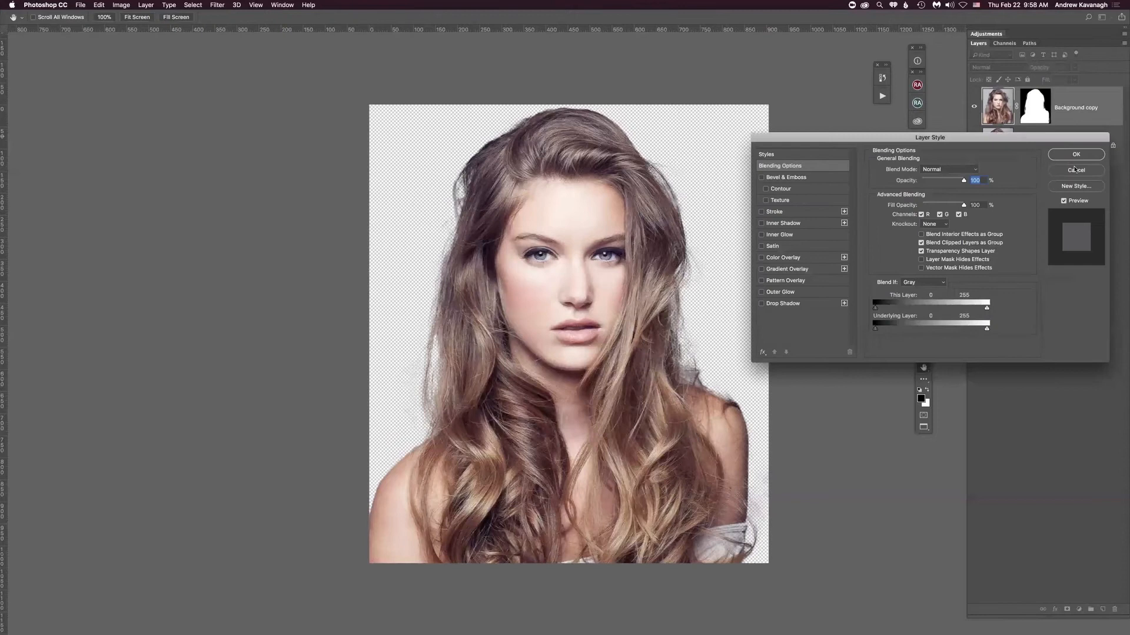
pyautogui.click(1077, 170)
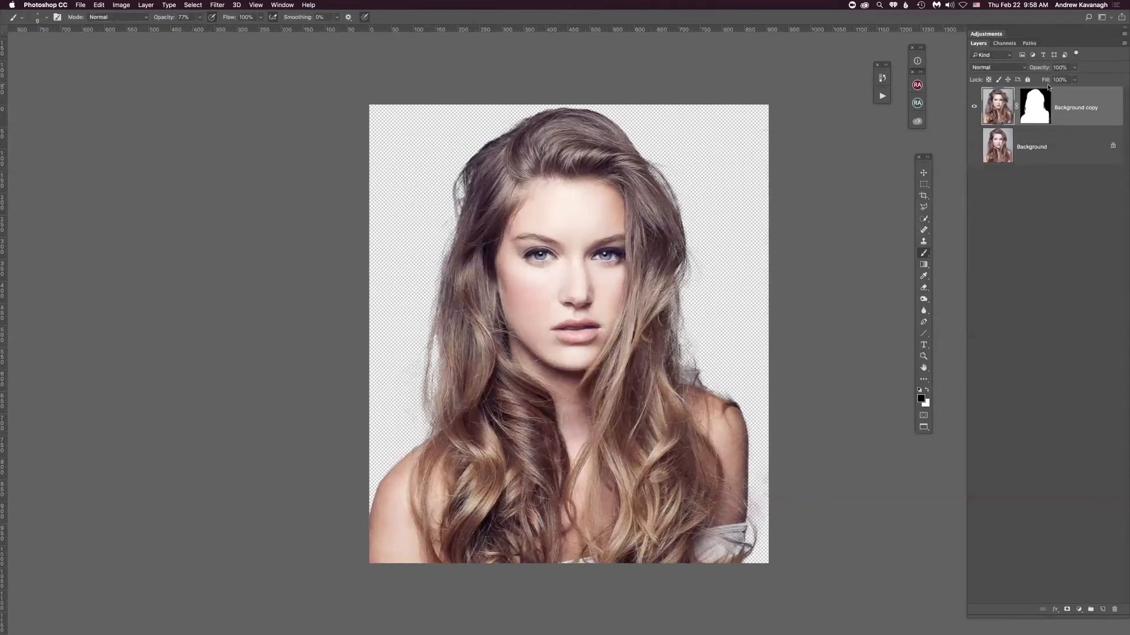
pyautogui.press('super+j')
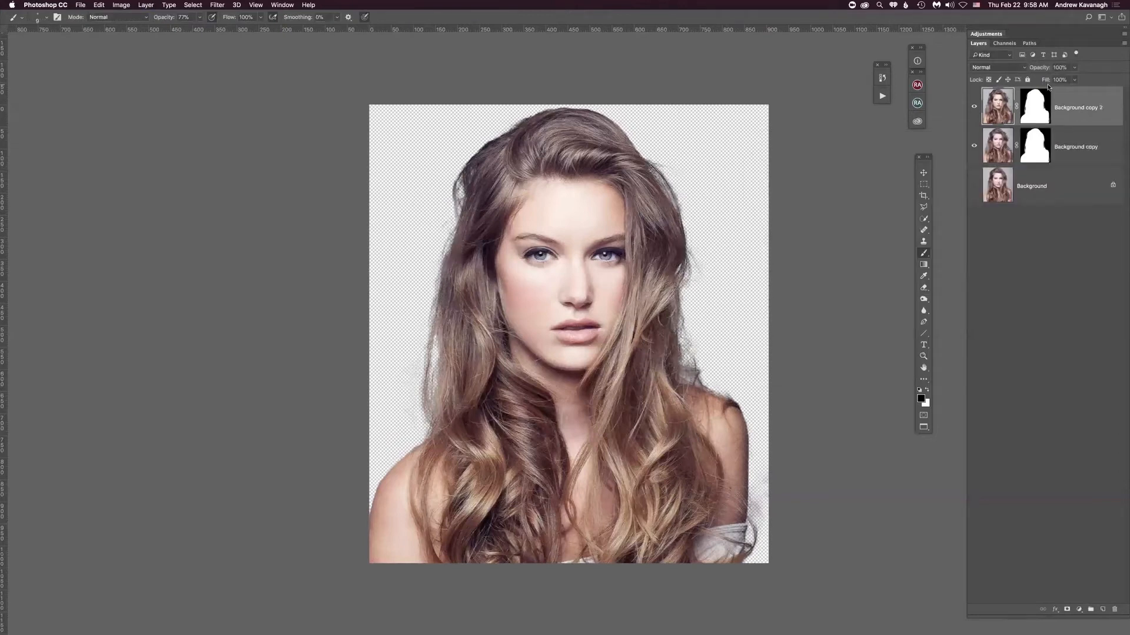
pyautogui.click(974, 144)
pyautogui.click(974, 145)
# Show the open documents in floating windows, bring City.jpg forward and move its window beside the portrait
pyautogui.press('f')
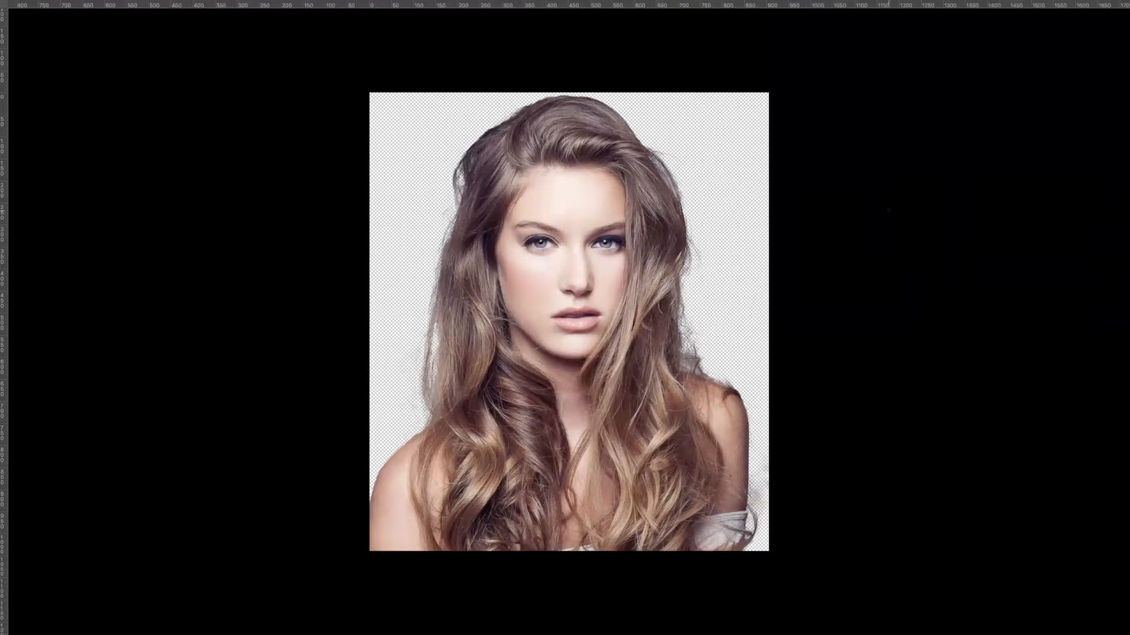
pyautogui.press('f')
pyautogui.moveTo(506, 145); pyautogui.dragTo(482, 90)
pyautogui.click(282, 5)
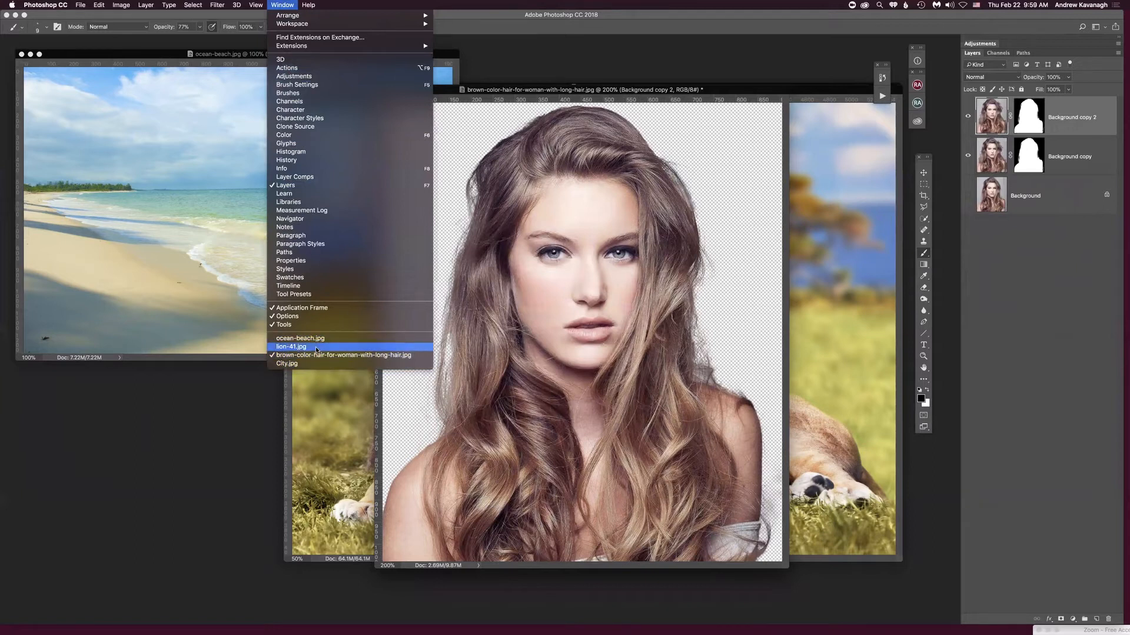
pyautogui.click(312, 365)
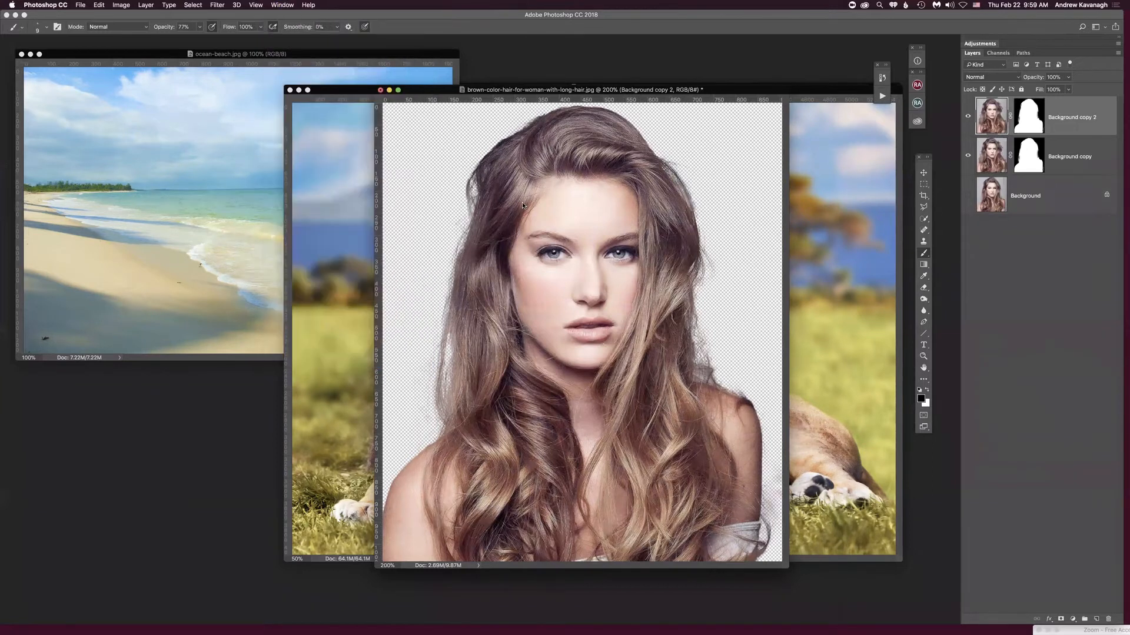
pyautogui.moveTo(523, 92); pyautogui.dragTo(372, 134)
# Copy the city street image into the portrait document with the Move tool and place its layer below both cutout layers
pyautogui.click(922, 170)
pyautogui.moveTo(1027, 111); pyautogui.dragTo(763, 316)
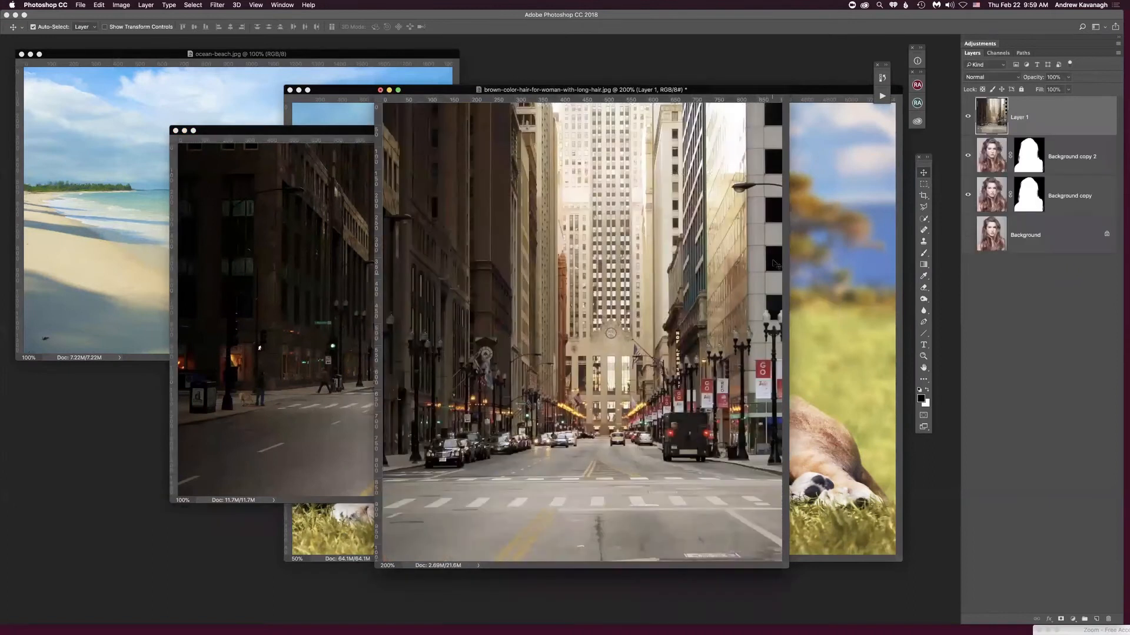
pyautogui.press('f')
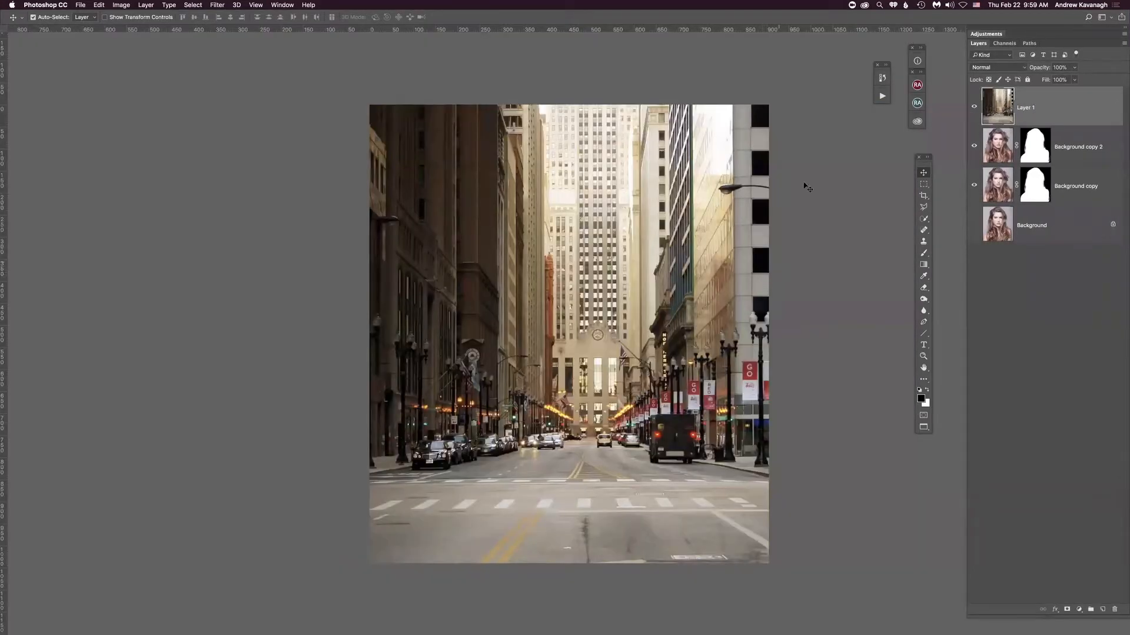
pyautogui.moveTo(1051, 111); pyautogui.dragTo(1051, 201)
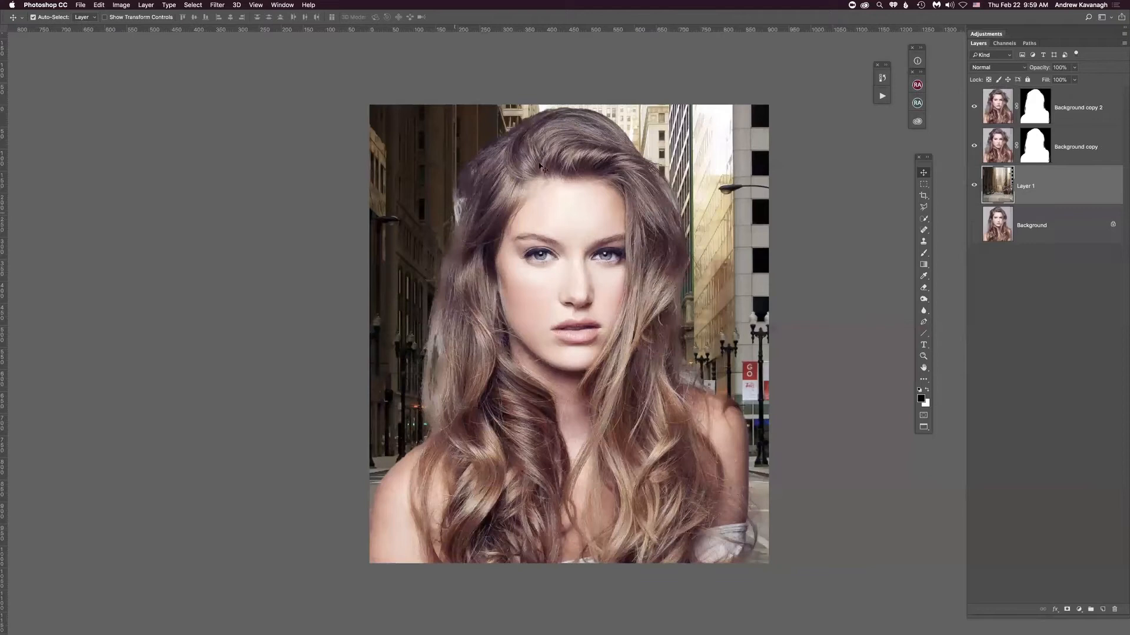
# Delete the duplicate cutout layer Background copy 2
pyautogui.click(1071, 148)
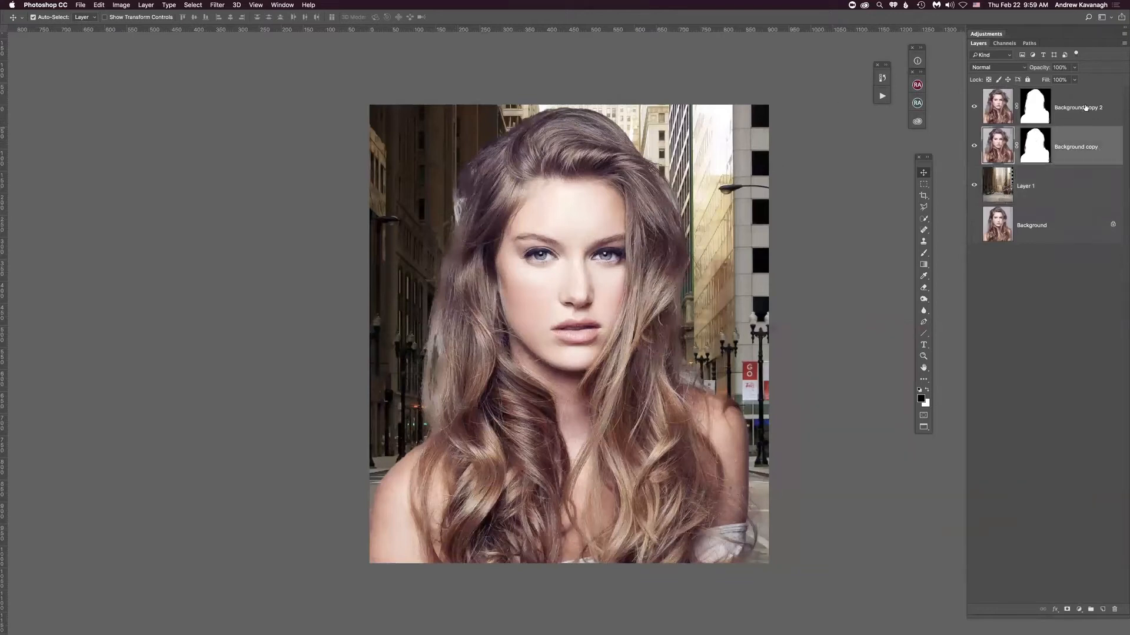
pyautogui.click(1085, 108)
pyautogui.press('Delete')
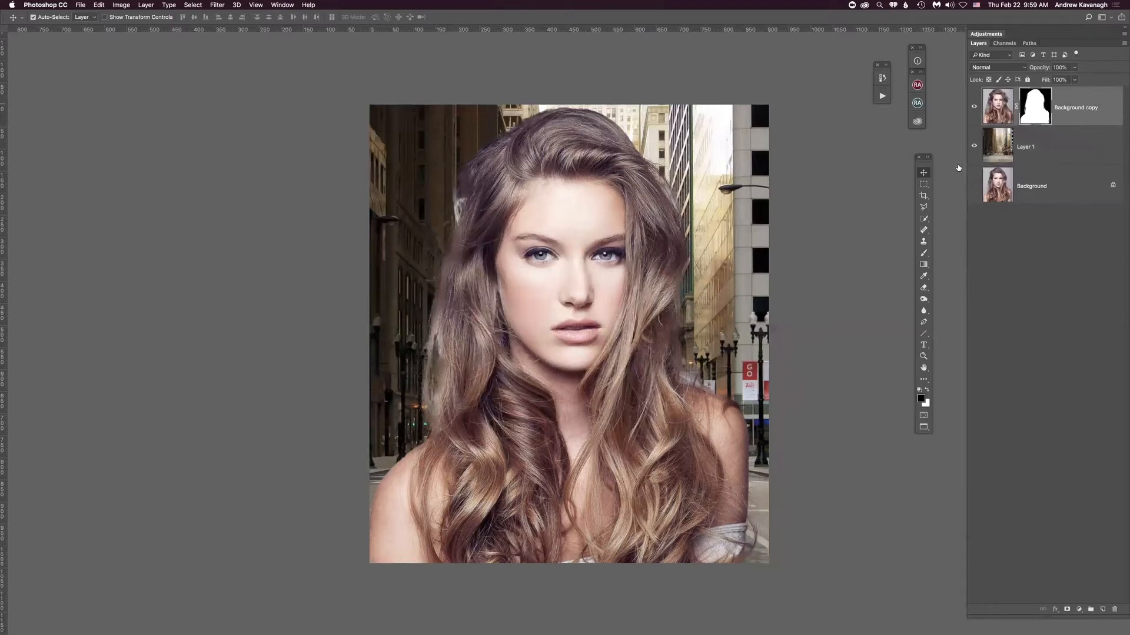
# Paint black on the Background copy layer mask to hide the pale patches along the portrait's left hair edge
pyautogui.press('b')
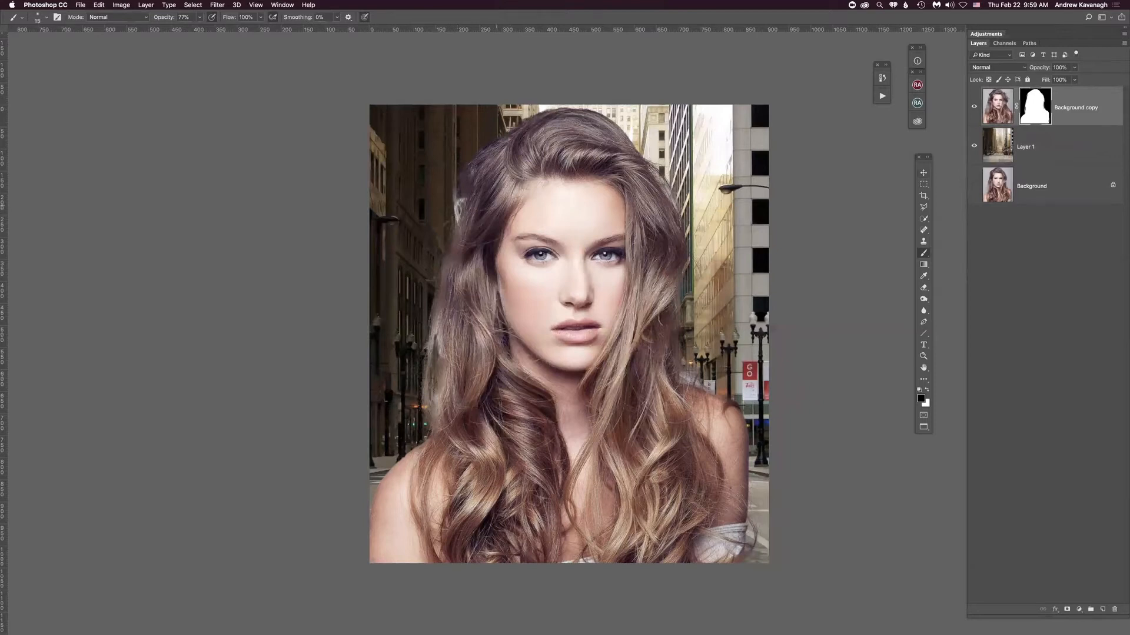
pyautogui.moveTo(455, 204)
pyautogui.mouseDown()
pyautogui.moveTo(456, 218)
pyautogui.moveTo(461, 204)
pyautogui.mouseUp()
pyautogui.moveTo(455, 190); pyautogui.dragTo(454, 199)
pyautogui.moveTo(439, 336); pyautogui.dragTo(439, 356)
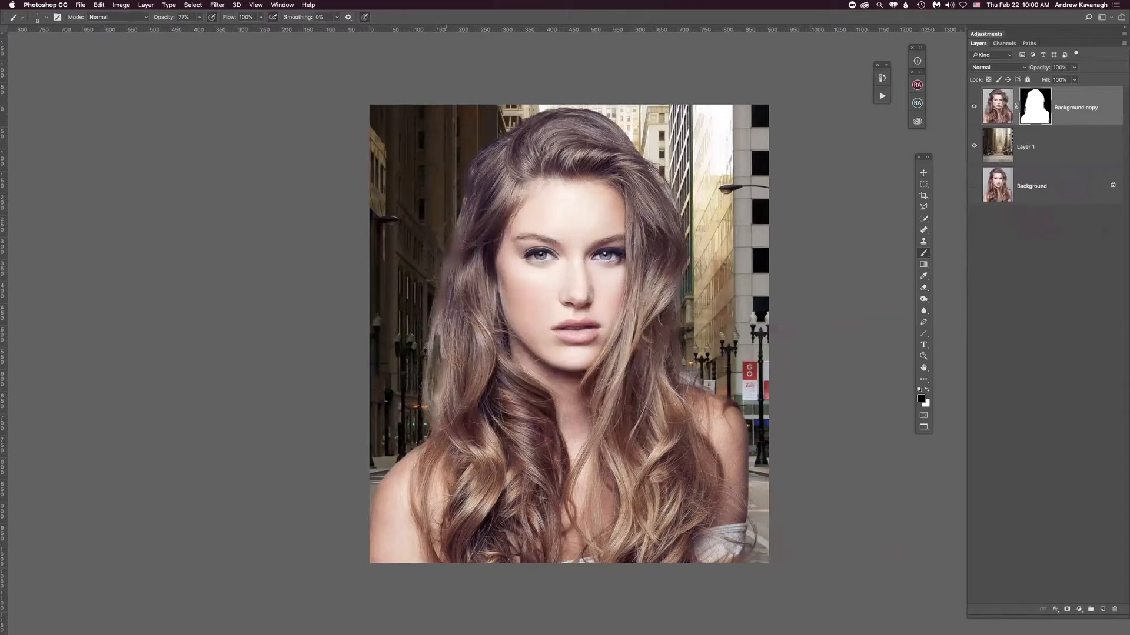
# Try cloning hair over the left edge directly on the Background copy image with the Clone Stamp, and undo it
pyautogui.click(1000, 109)
pyautogui.click(923, 241)
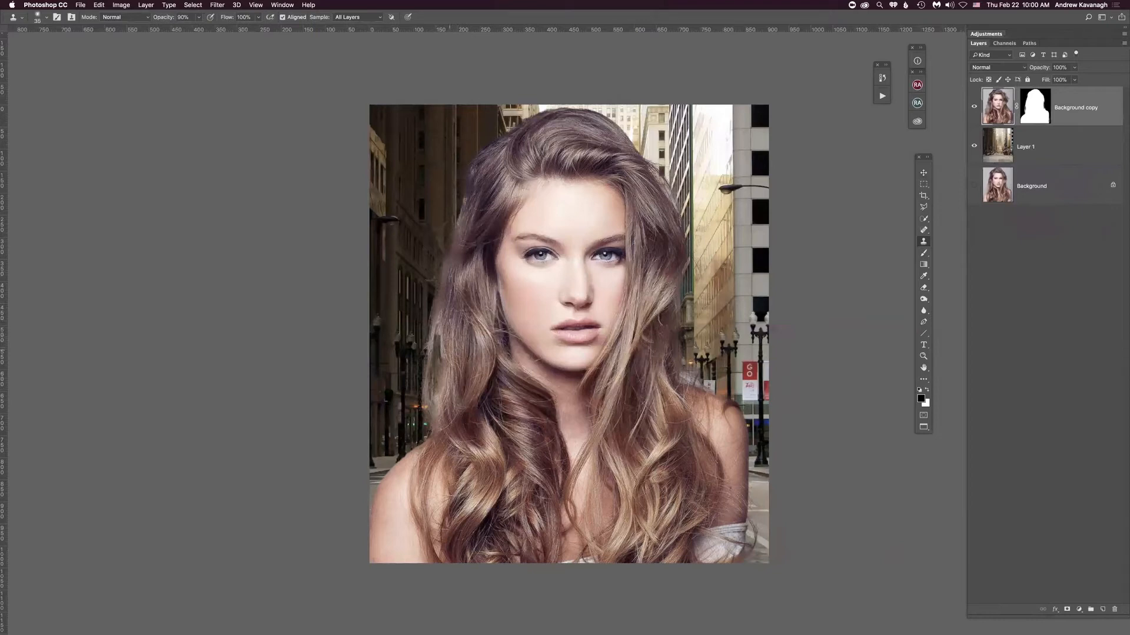
pyautogui.moveTo(439, 336); pyautogui.dragTo(440, 361)
pyautogui.press('super+z')
# Add a new layer above the cutout and clone hair onto it along the portrait's left hair edge
pyautogui.click(1102, 610)
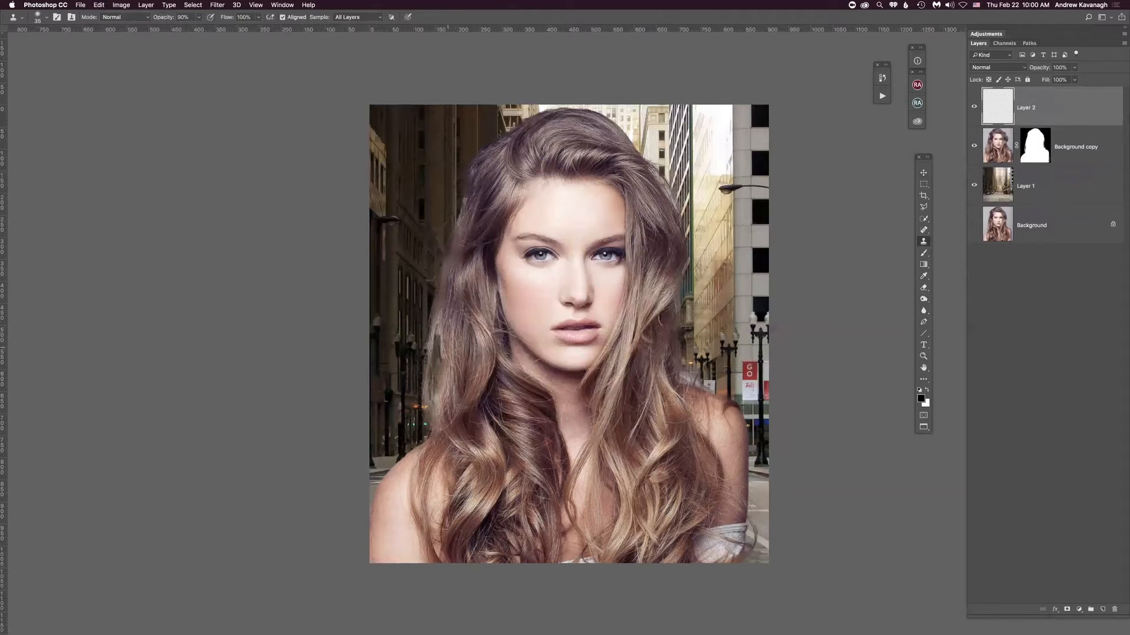
pyautogui.moveTo(439, 339)
pyautogui.mouseDown()
pyautogui.moveTo(436, 410)
pyautogui.moveTo(440, 353)
pyautogui.mouseUp()
pyautogui.keyDown('alt'); pyautogui.click(453, 344); pyautogui.keyUp('alt')
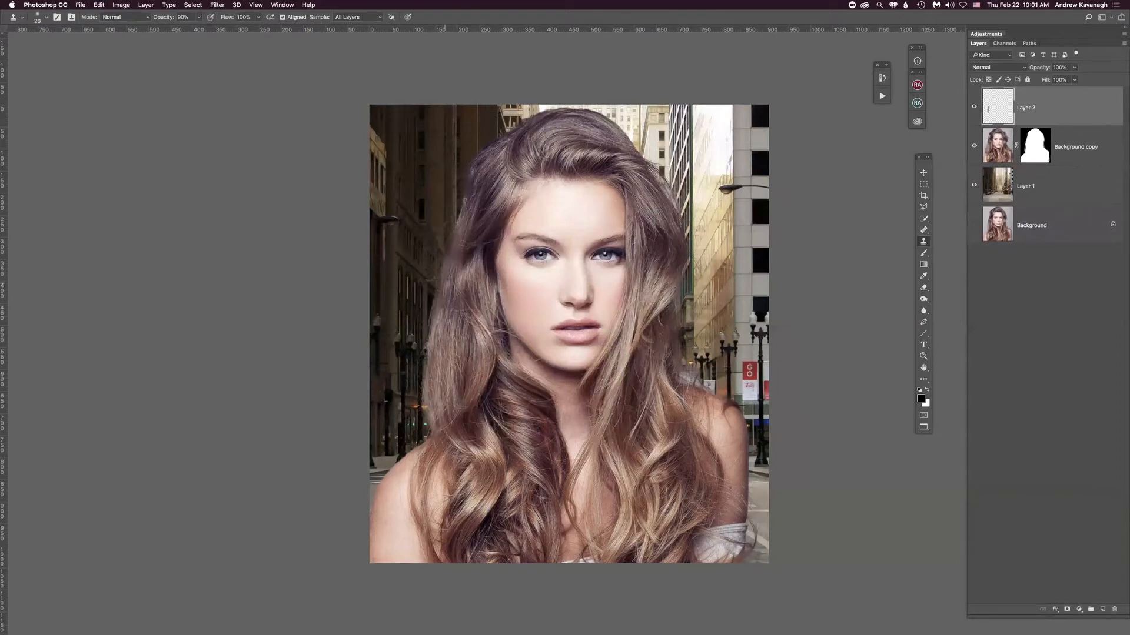
pyautogui.press('super+z')
# Clone hair along the portrait's right hair edge on the new layer, keeping the sampling set to All Layers
pyautogui.moveTo(671, 336); pyautogui.dragTo(677, 373)
pyautogui.moveTo(673, 322); pyautogui.dragTo(674, 303)
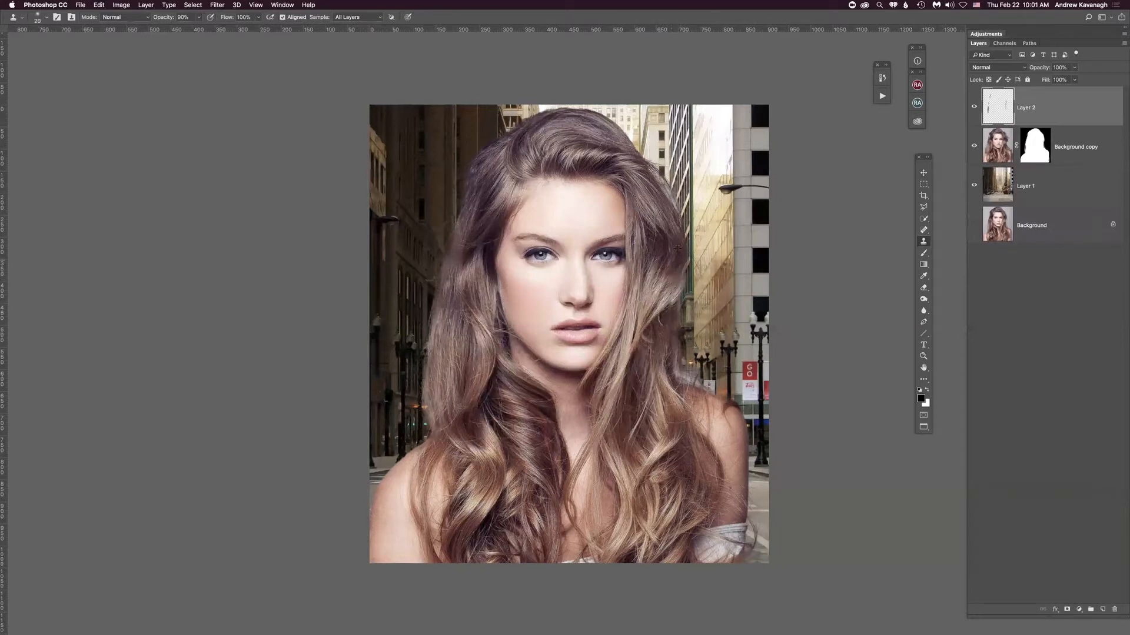
pyautogui.moveTo(684, 279); pyautogui.dragTo(683, 265)
pyautogui.click(379, 17)
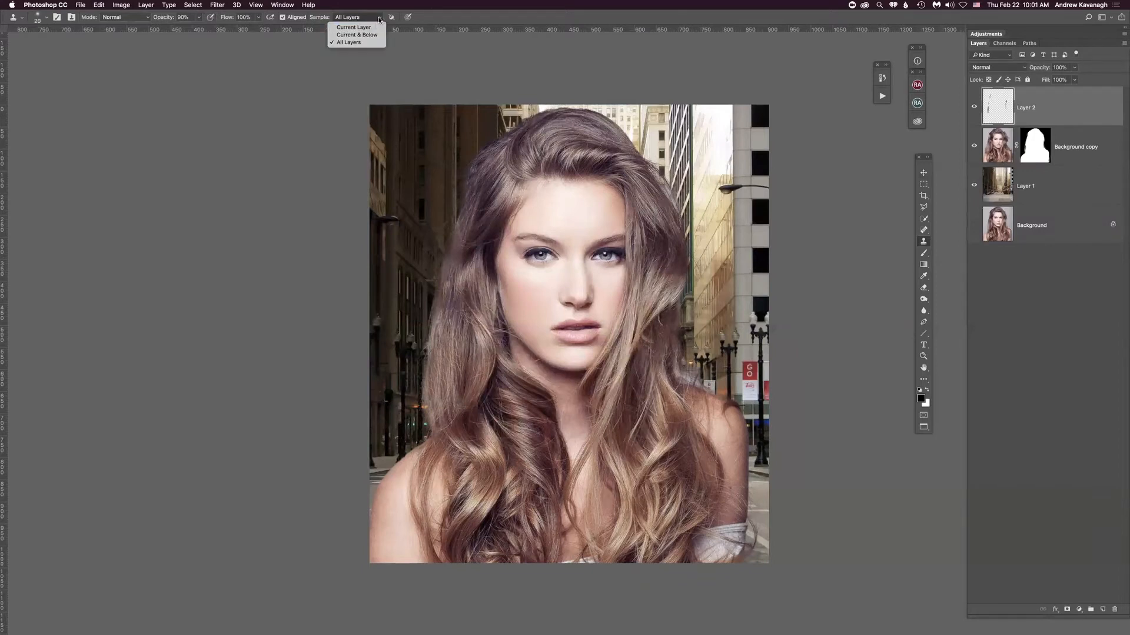
pyautogui.click(378, 15)
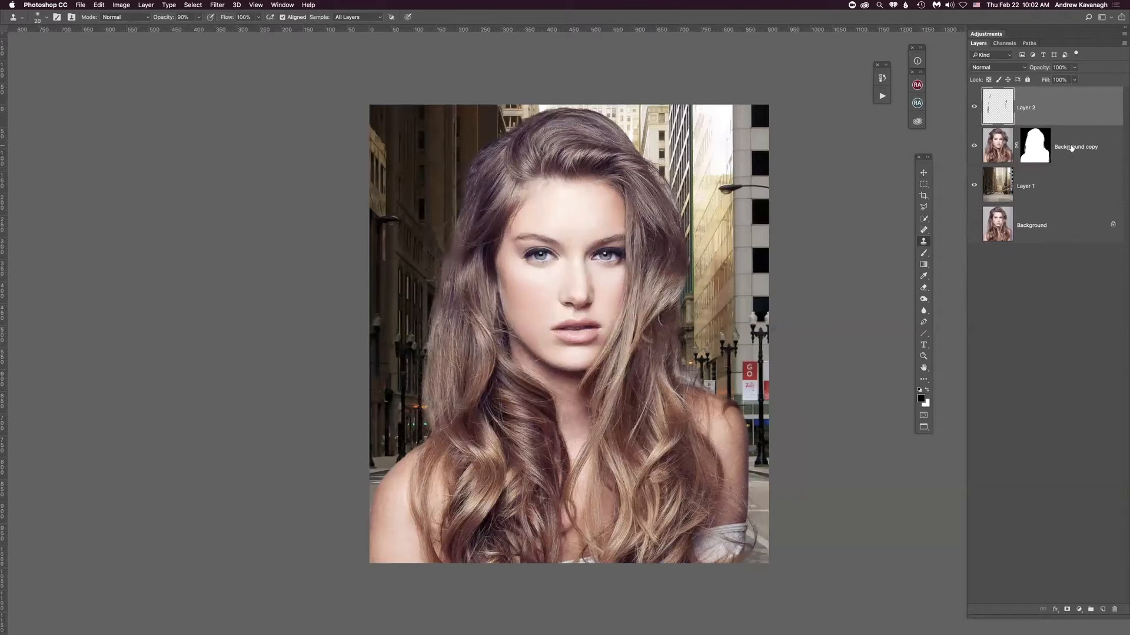
# Apply the layer mask of the Background copy layer so the cutout becomes permanent, and check the layer by toggling its visibility
pyautogui.click(998, 145)
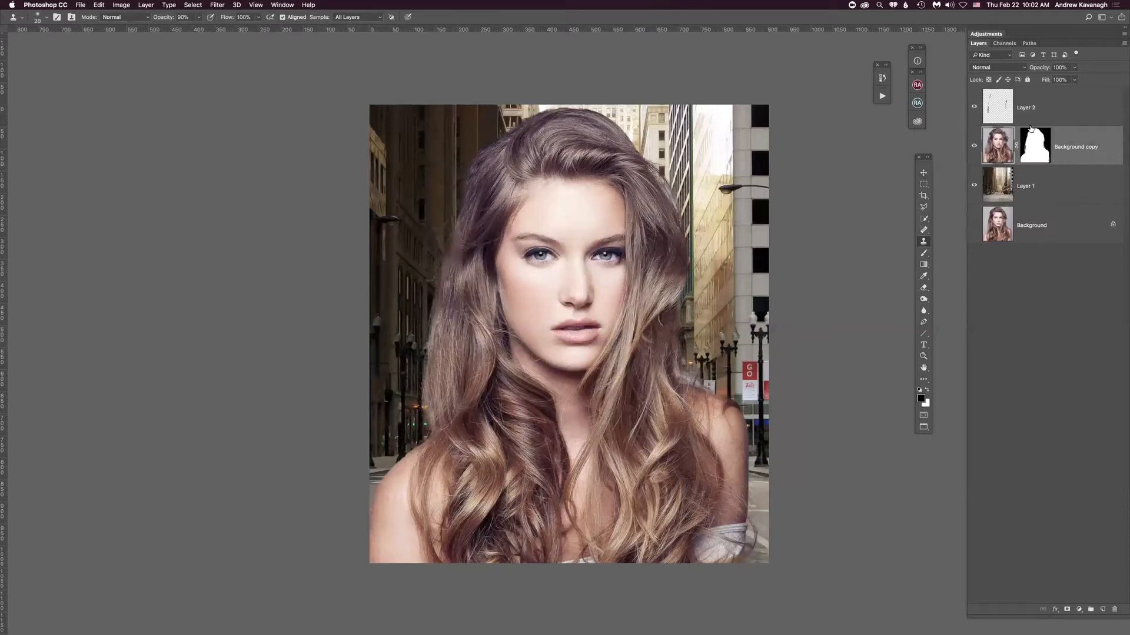
pyautogui.rightClick(1074, 148)
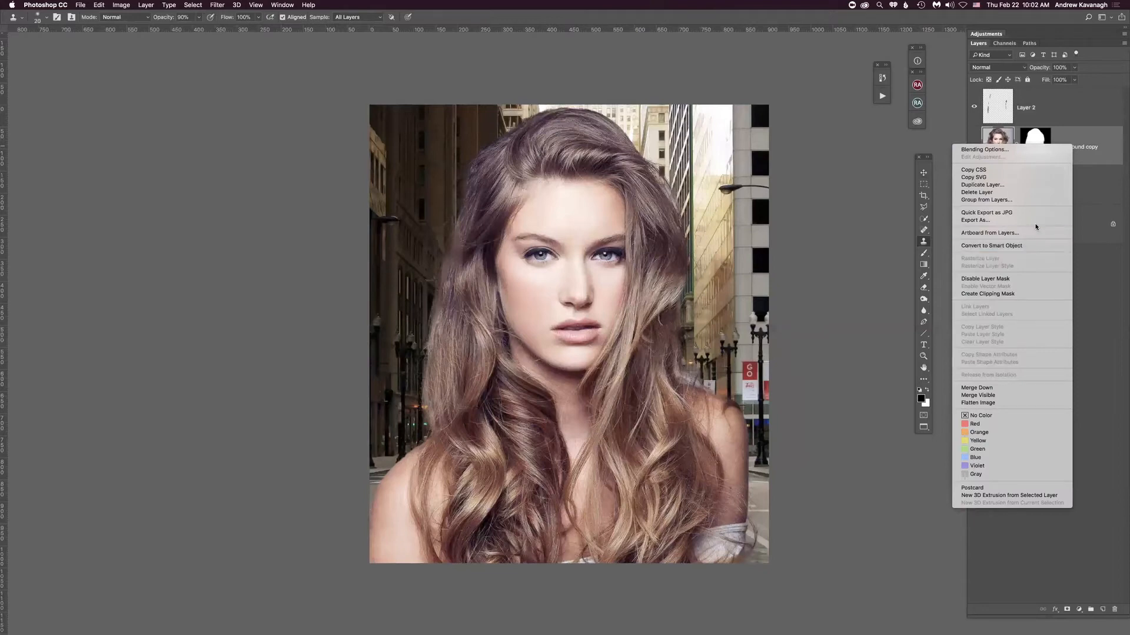
pyautogui.click(351, 51)
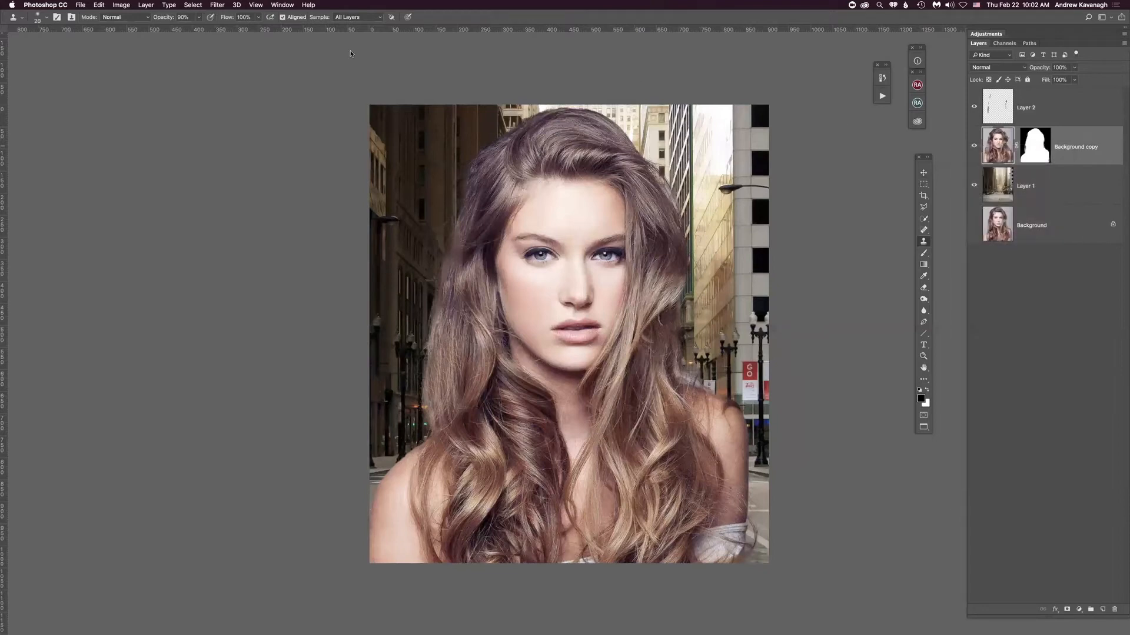
pyautogui.click(147, 5)
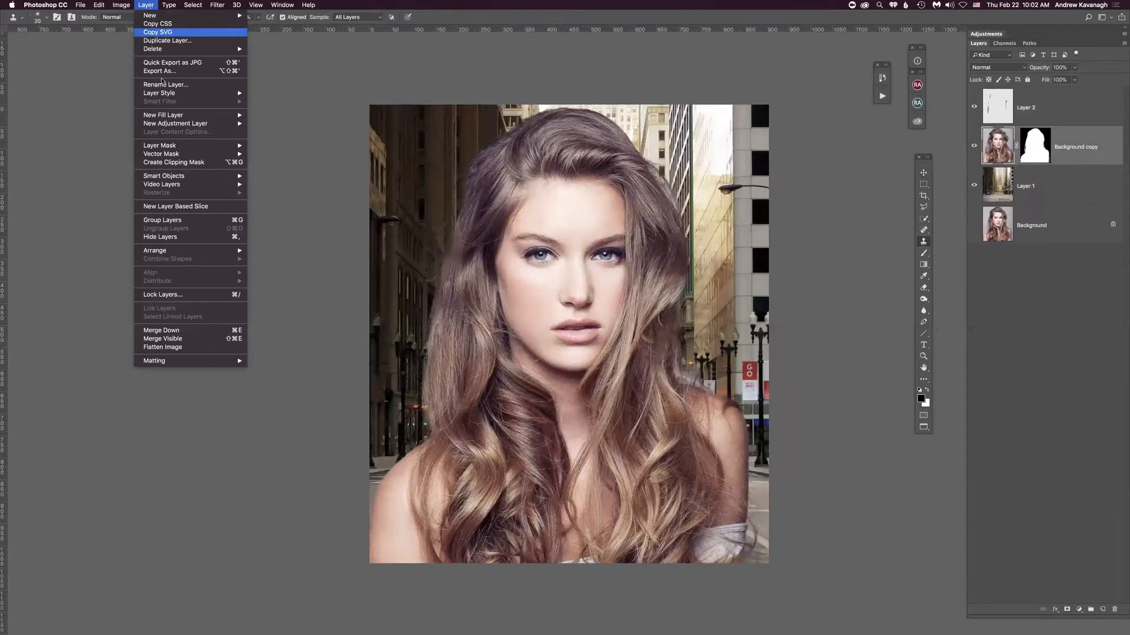
pyautogui.moveTo(166, 146)
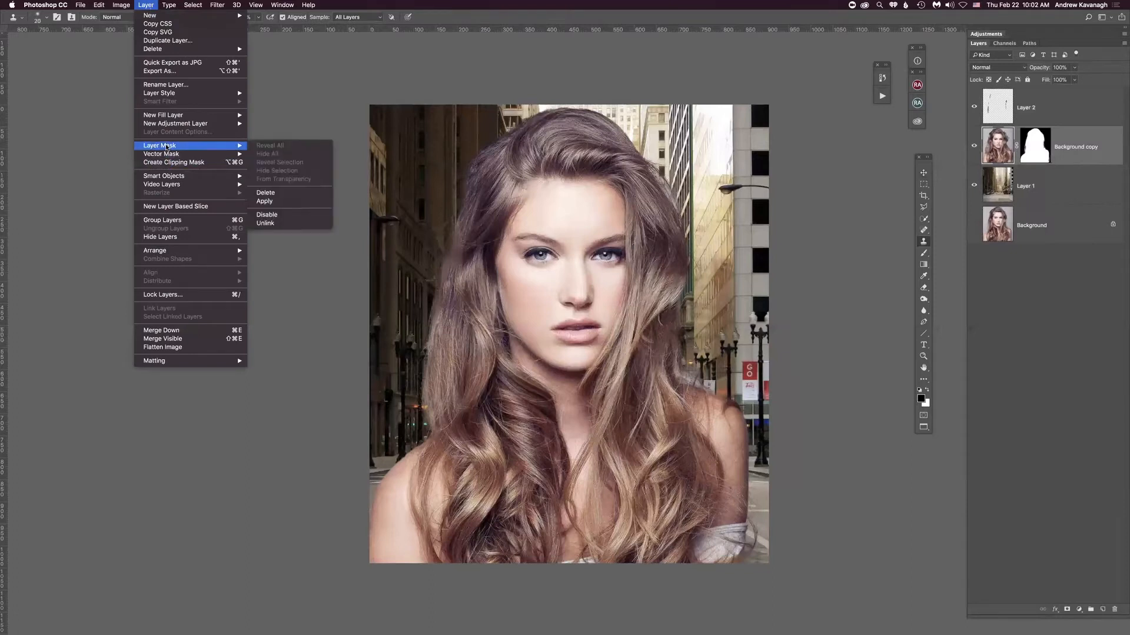
pyautogui.click(276, 203)
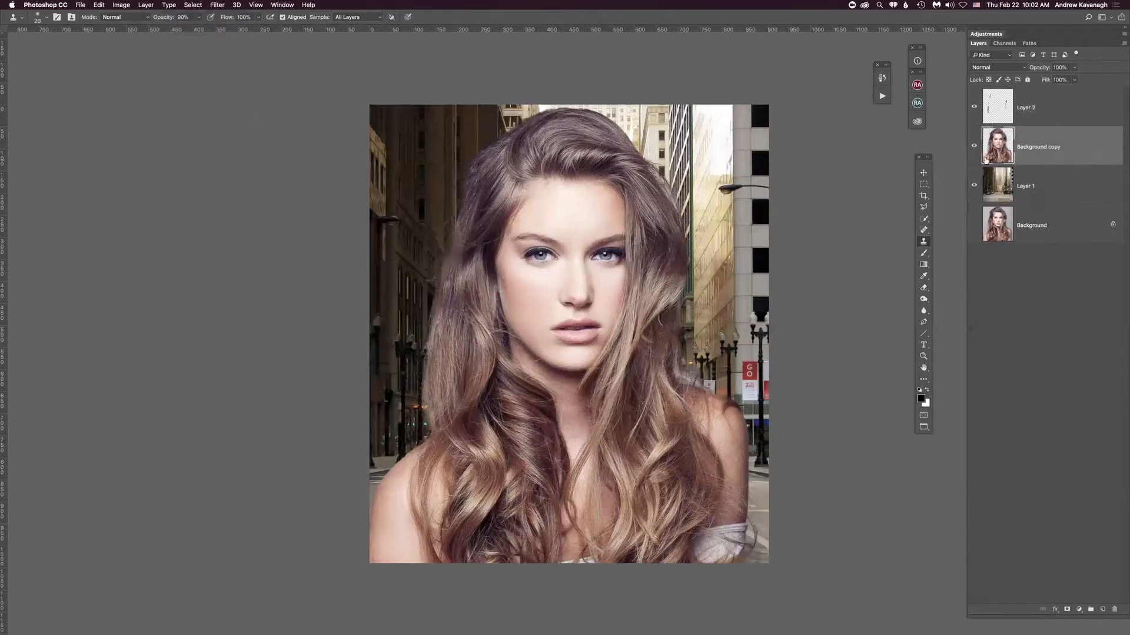
pyautogui.click(975, 147)
pyautogui.click(975, 147)
pyautogui.rightClick(1053, 144)
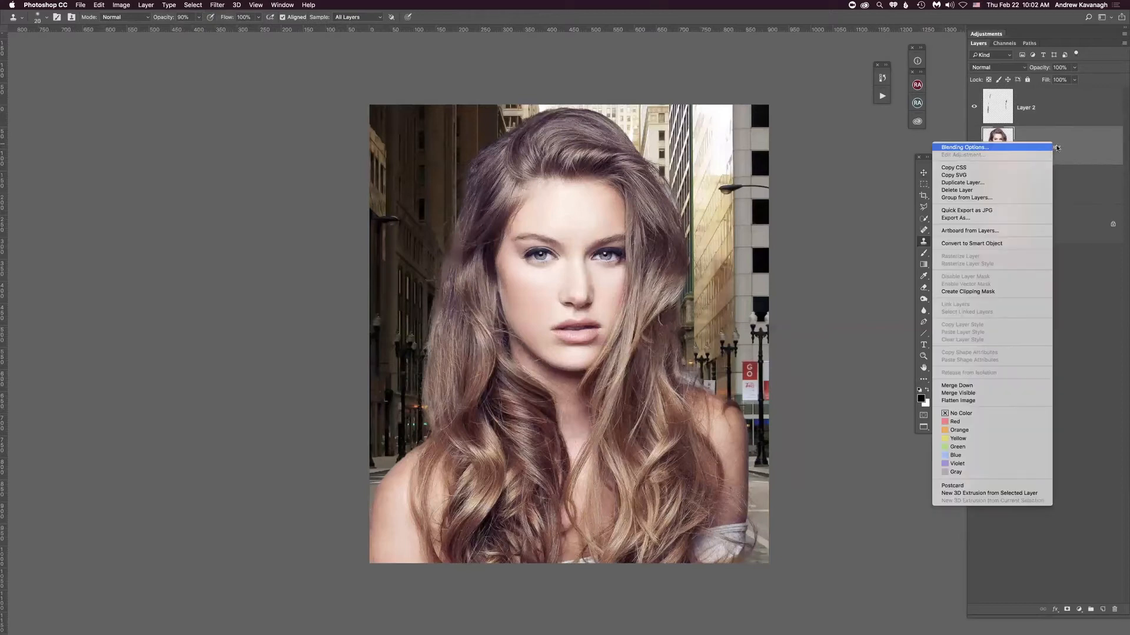
pyautogui.click(1071, 136)
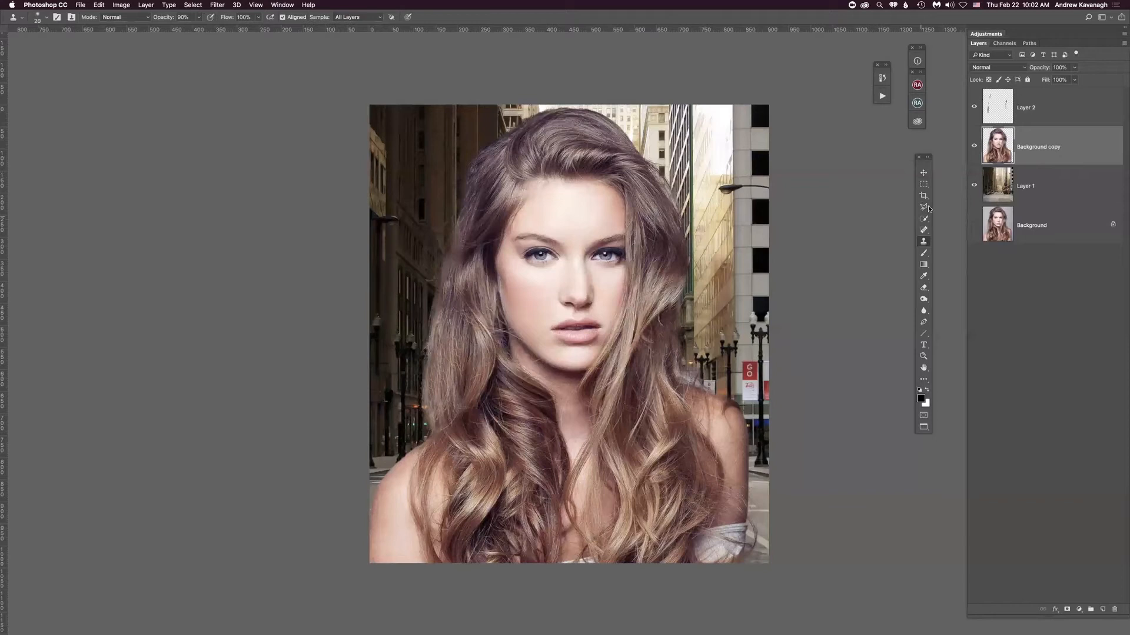
pyautogui.click(924, 173)
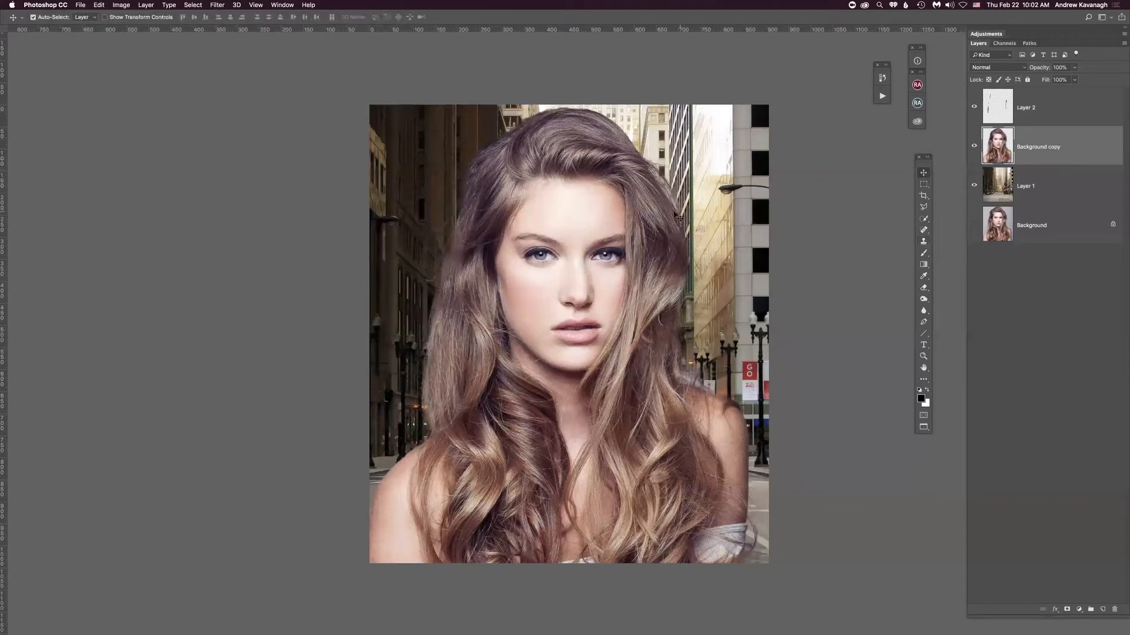
pyautogui.rightClick(676, 216)
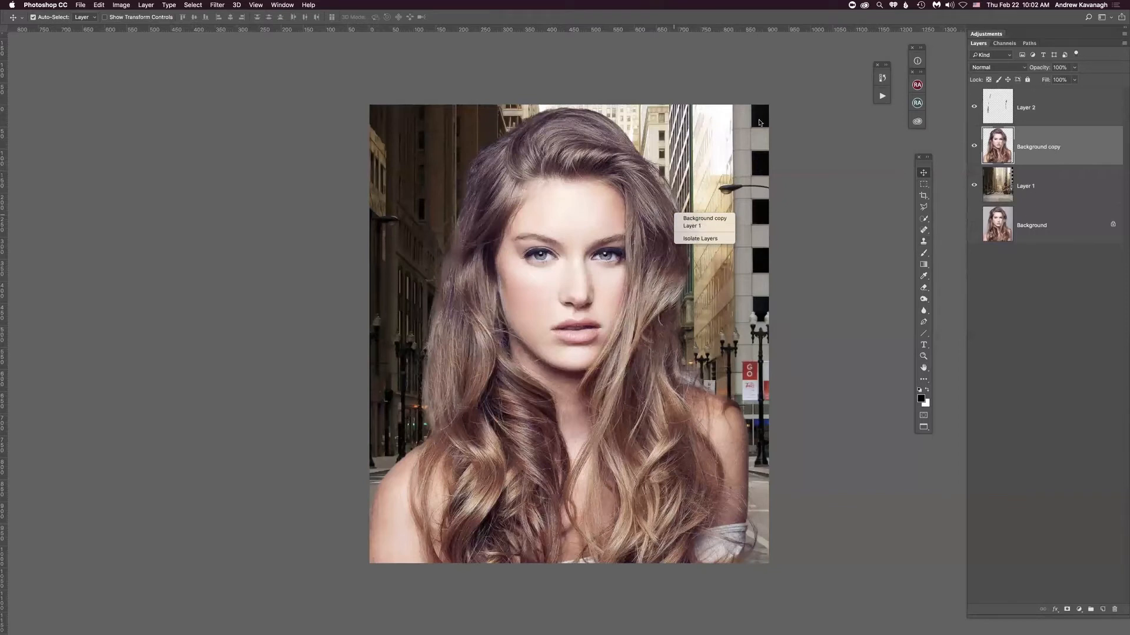
pyautogui.click(735, 136)
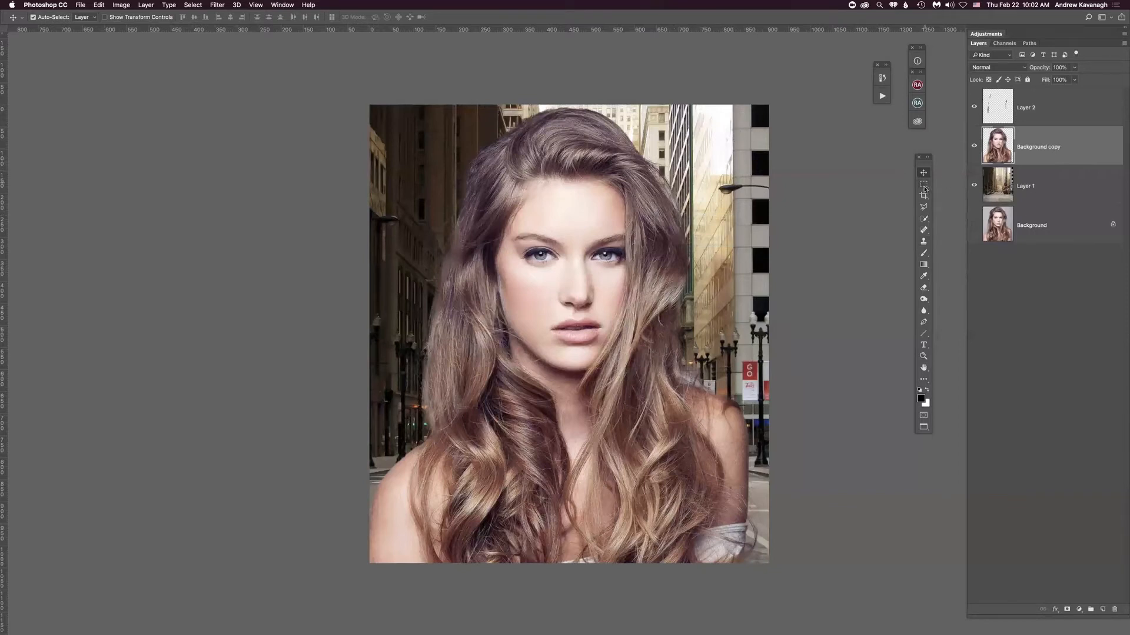
pyautogui.click(923, 184)
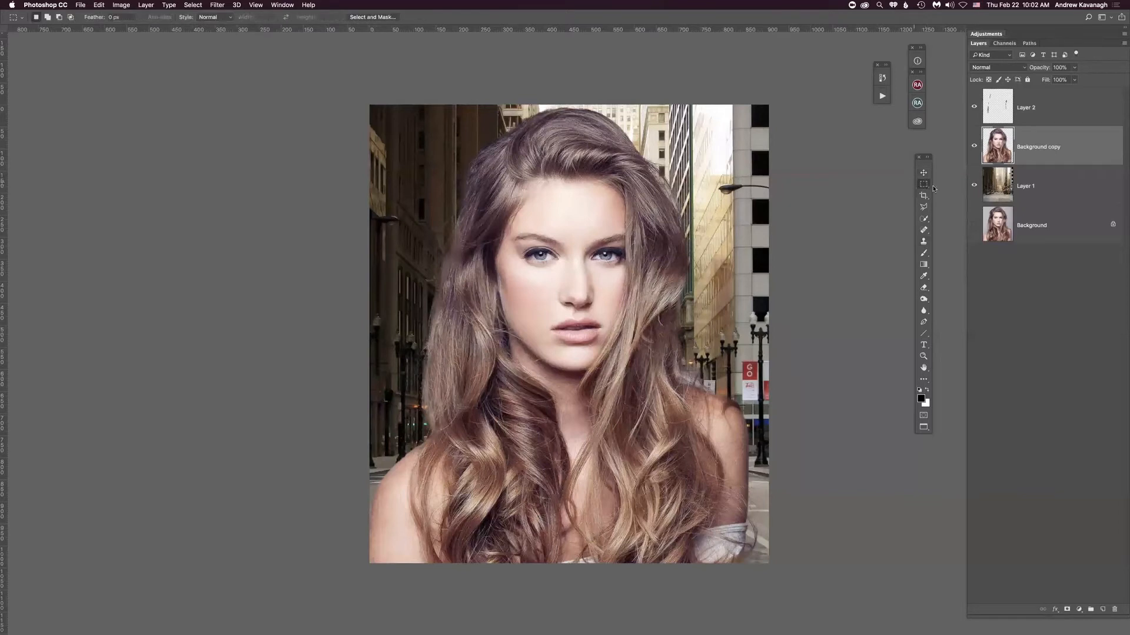
pyautogui.rightClick(692, 209)
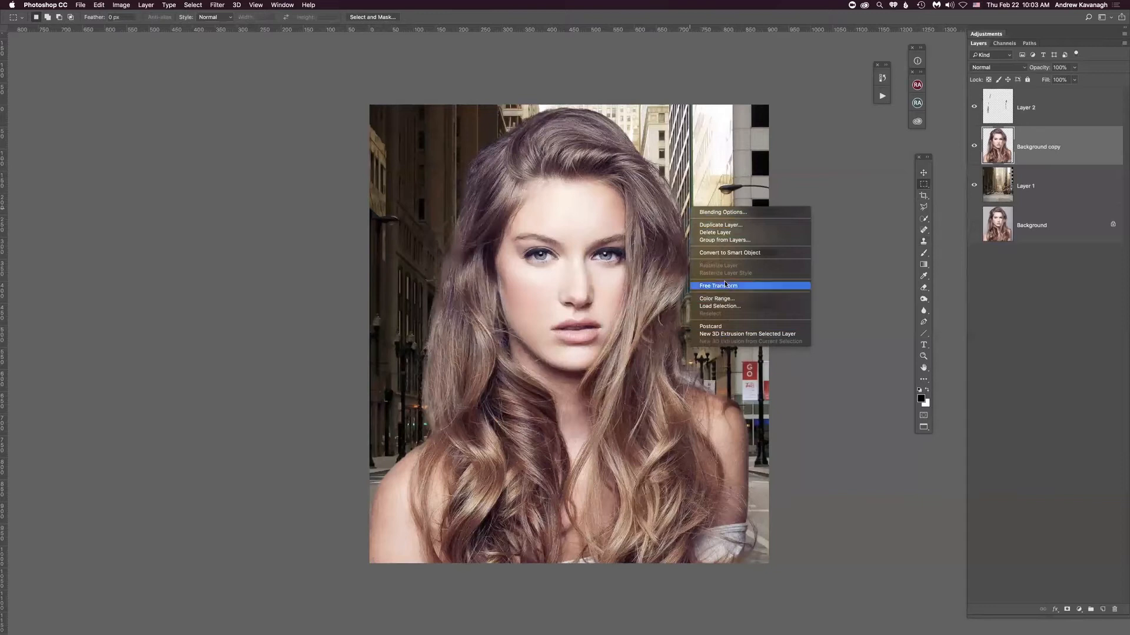
pyautogui.click(730, 182)
# Convert the Background copy layer to a Smart Object
pyautogui.press('v')
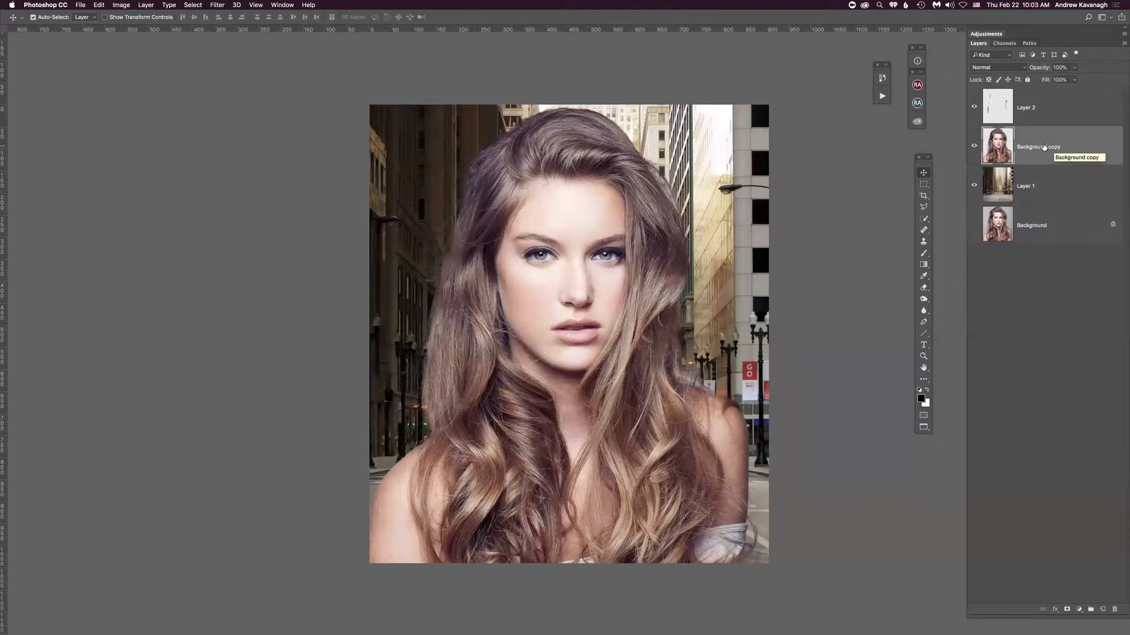
pyautogui.rightClick(1044, 147)
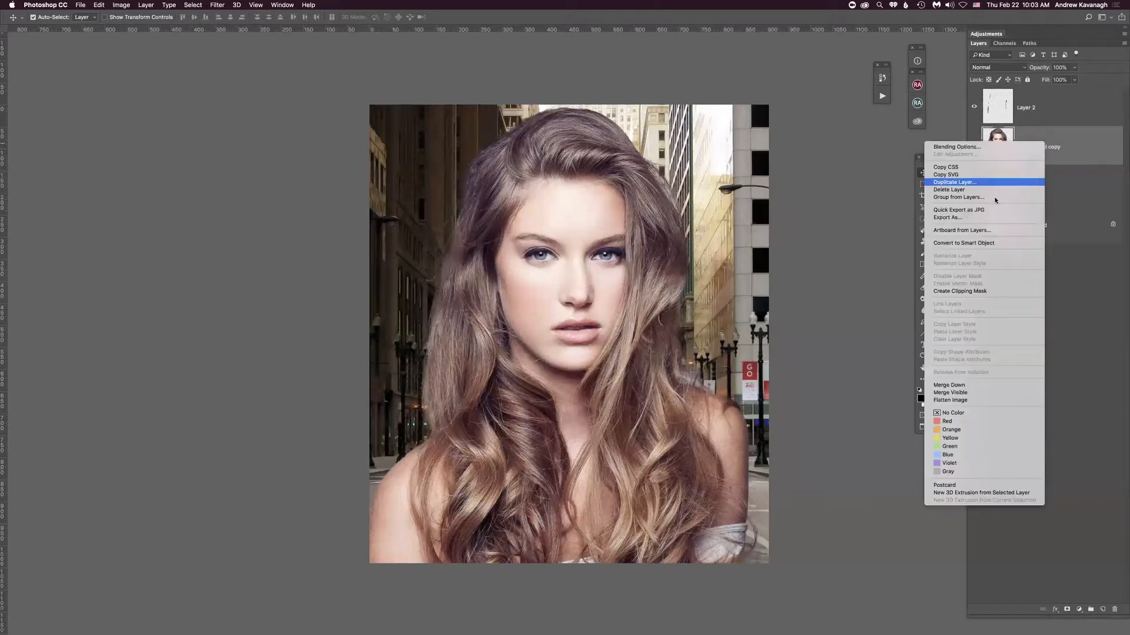
pyautogui.click(992, 244)
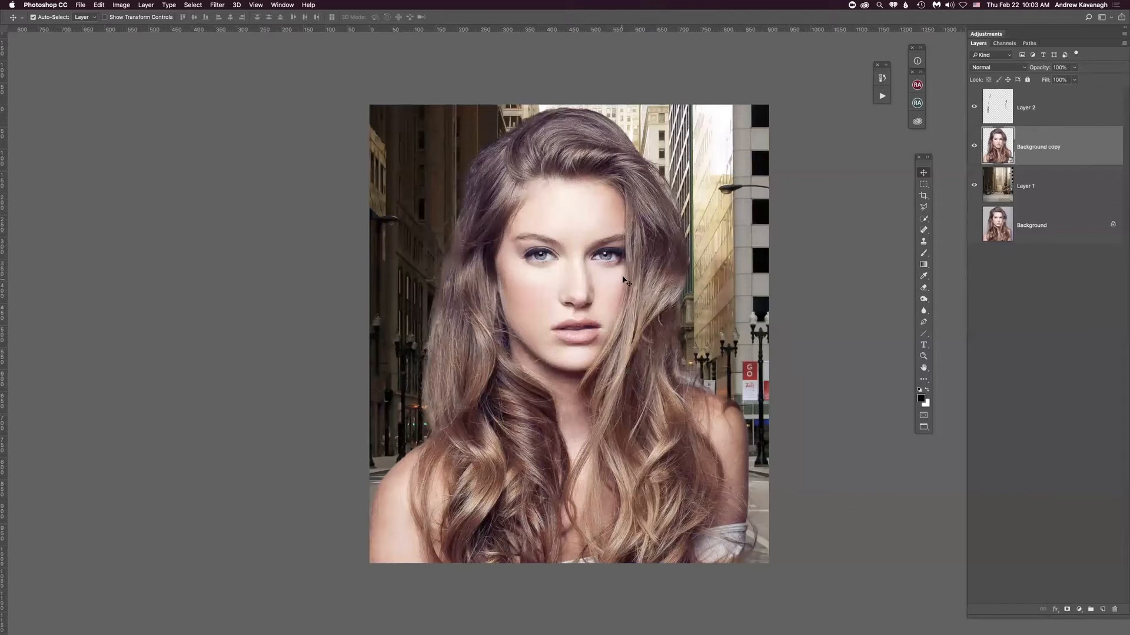
# Try to scale down the Background copy cutout on its own with Free Transform and place the woman at the street's lower centre
pyautogui.hotkey('ctrl', 't')
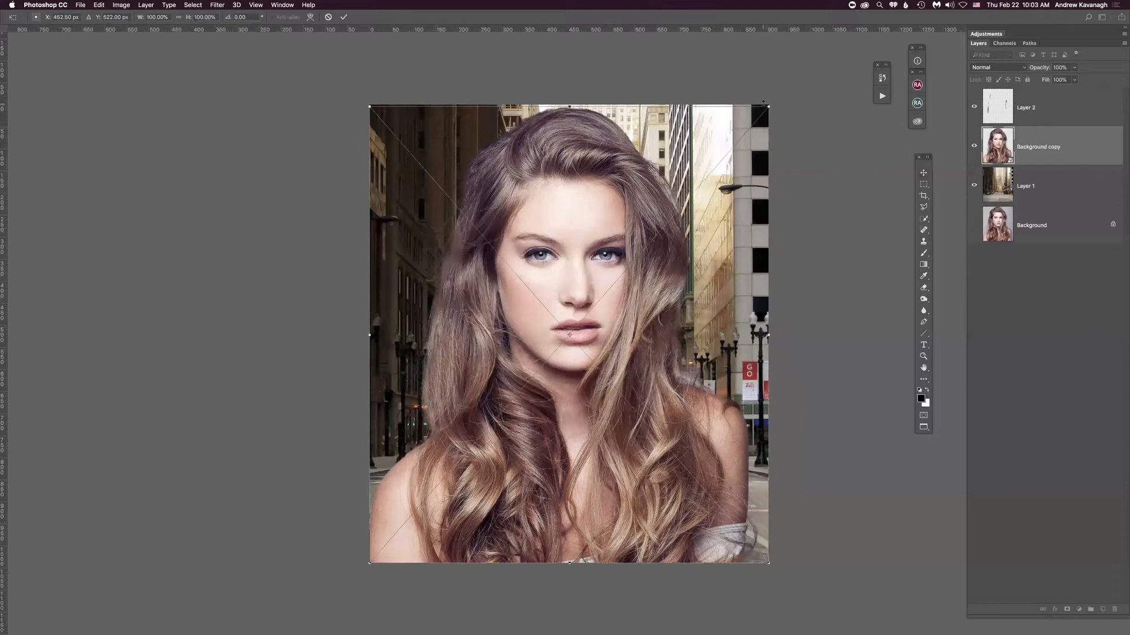
pyautogui.moveTo(785, 122); pyautogui.dragTo(728, 185)
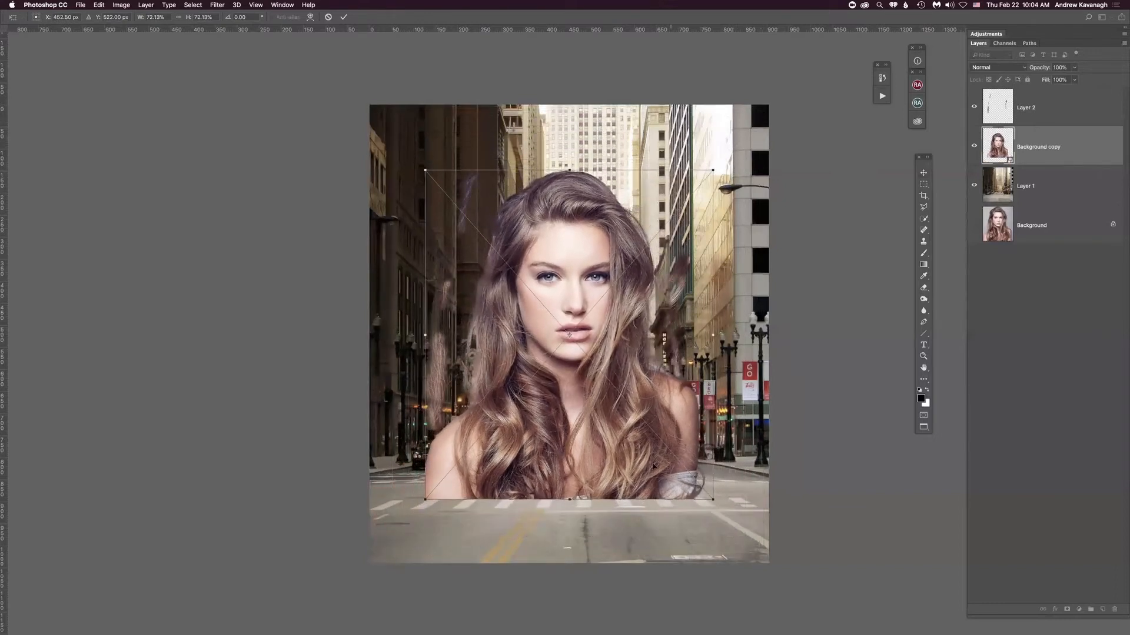
pyautogui.moveTo(681, 288); pyautogui.dragTo(690, 355)
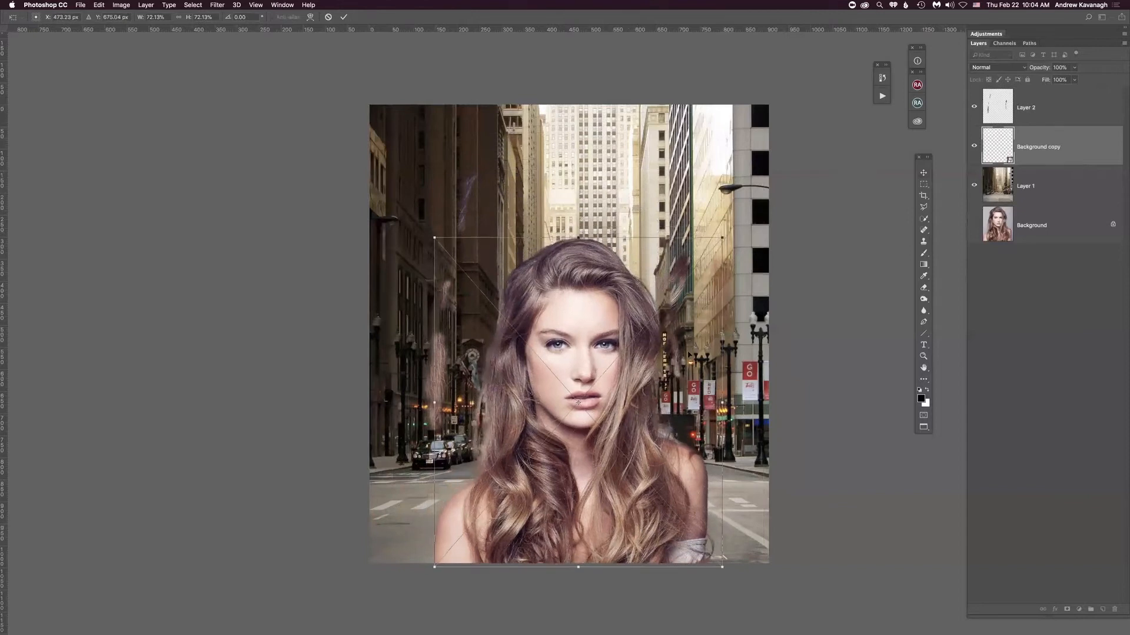
pyautogui.moveTo(723, 237); pyautogui.dragTo(711, 251)
pyautogui.moveTo(649, 447); pyautogui.dragTo(646, 466)
pyautogui.moveTo(708, 270); pyautogui.dragTo(687, 292)
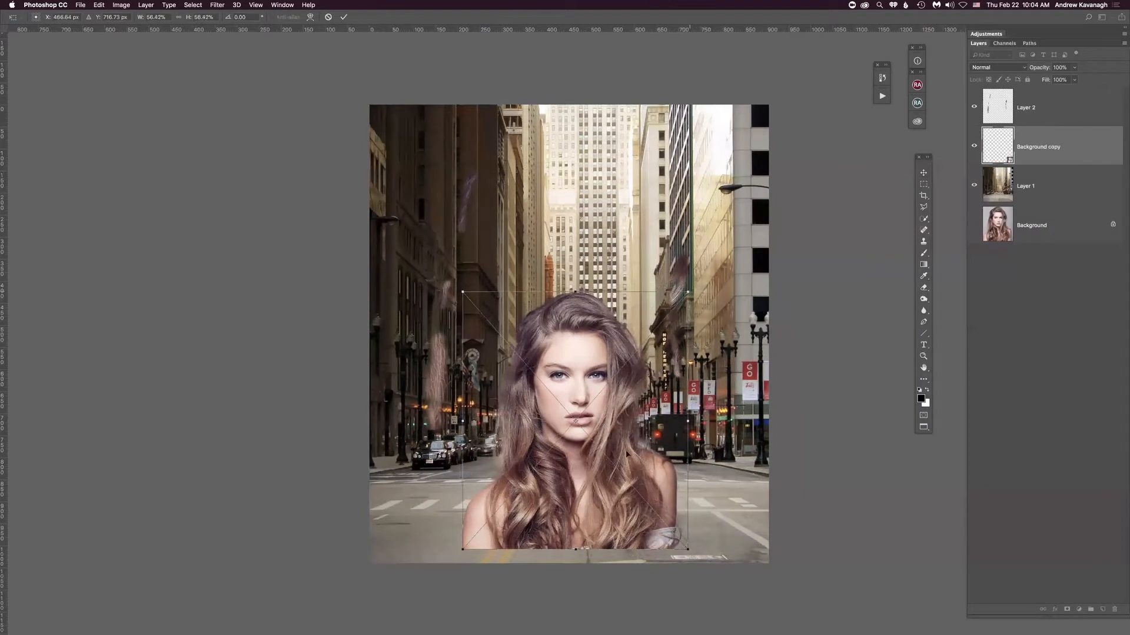
pyautogui.moveTo(618, 531)
pyautogui.mouseDown()
pyautogui.moveTo(612, 555)
pyautogui.moveTo(610, 538)
pyautogui.mouseUp()
pyautogui.moveTo(683, 315); pyautogui.dragTo(678, 318)
pyautogui.press('Return')
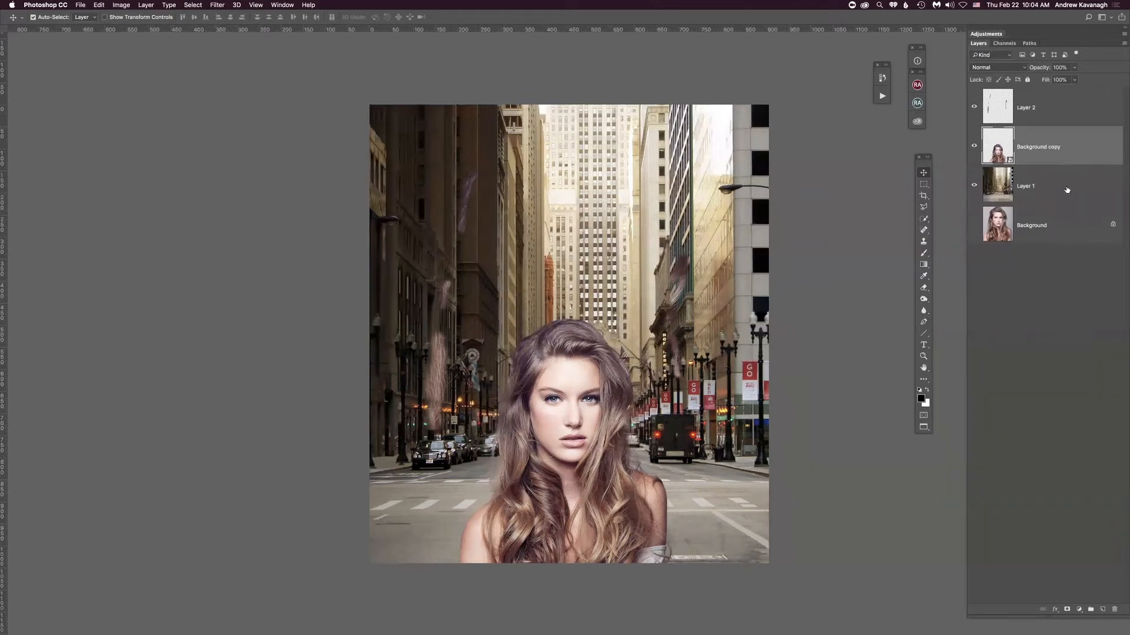
# Toggle the visibility of the Background copy and Layer 2 layers to examine the scaled cutout and the separate cloned hair strokes
pyautogui.click(975, 147)
pyautogui.click(975, 147)
pyautogui.rightClick(1036, 150)
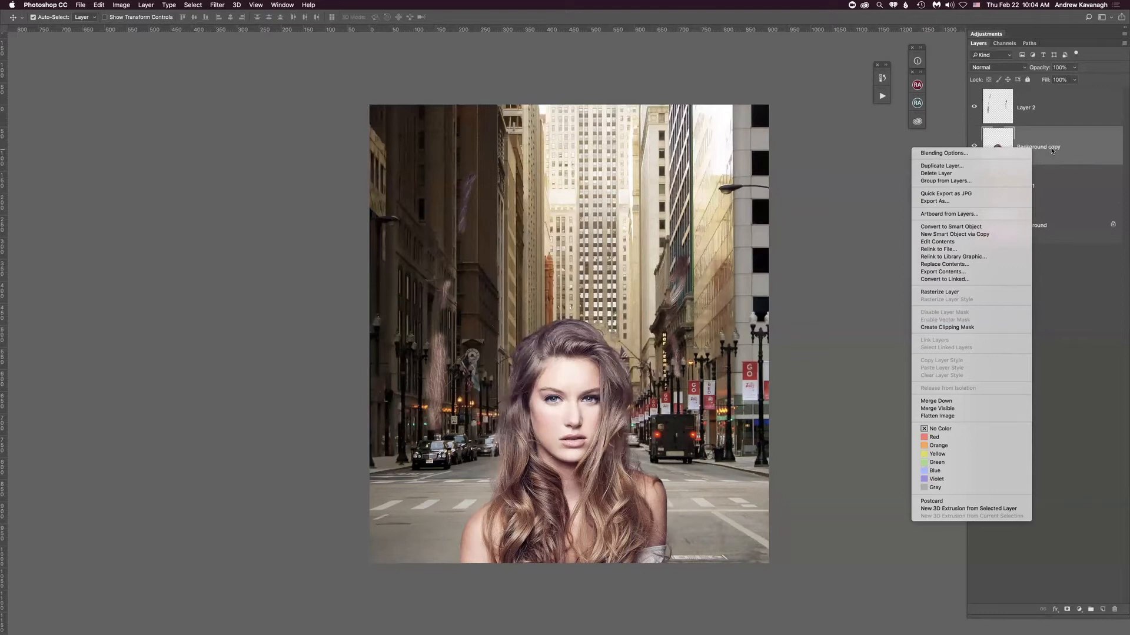
pyautogui.click(1052, 151)
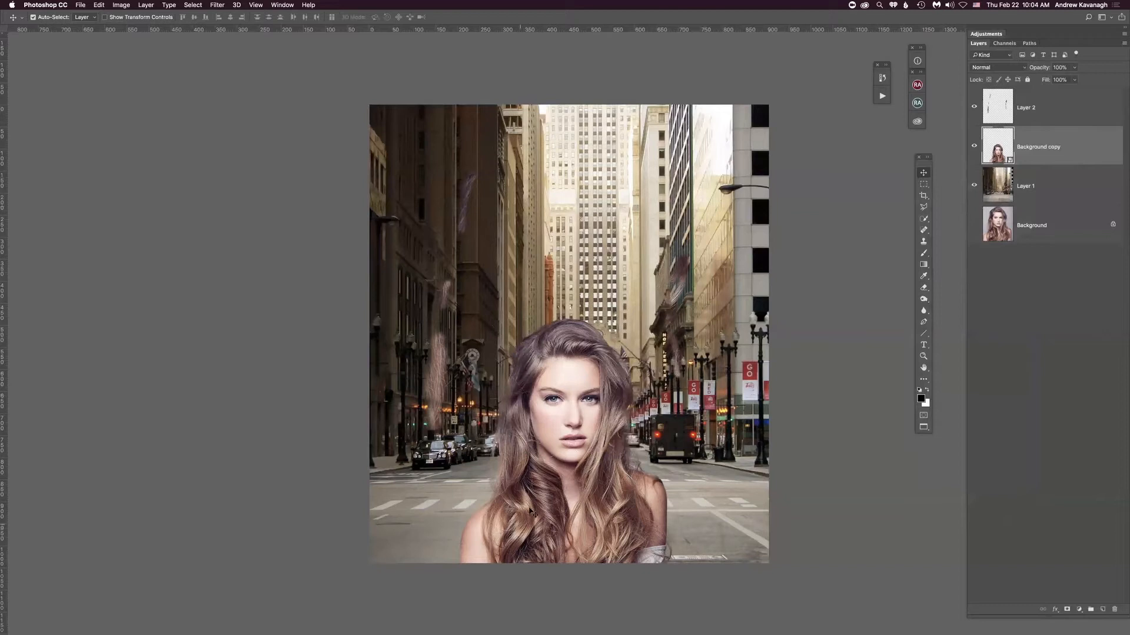
pyautogui.press('s')
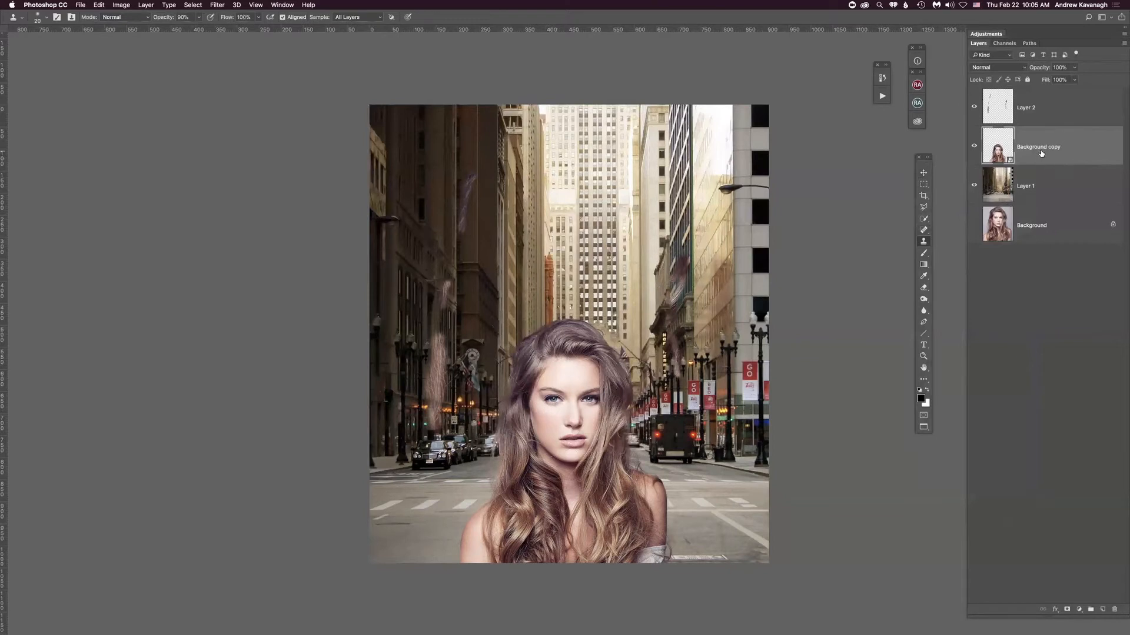
pyautogui.click(974, 108)
pyautogui.click(973, 108)
pyautogui.click(974, 108)
pyautogui.click(974, 107)
# Undo the transform of the Background copy cutout and check the Layer 2 hair strokes by hiding and showing them
pyautogui.press('super+z')
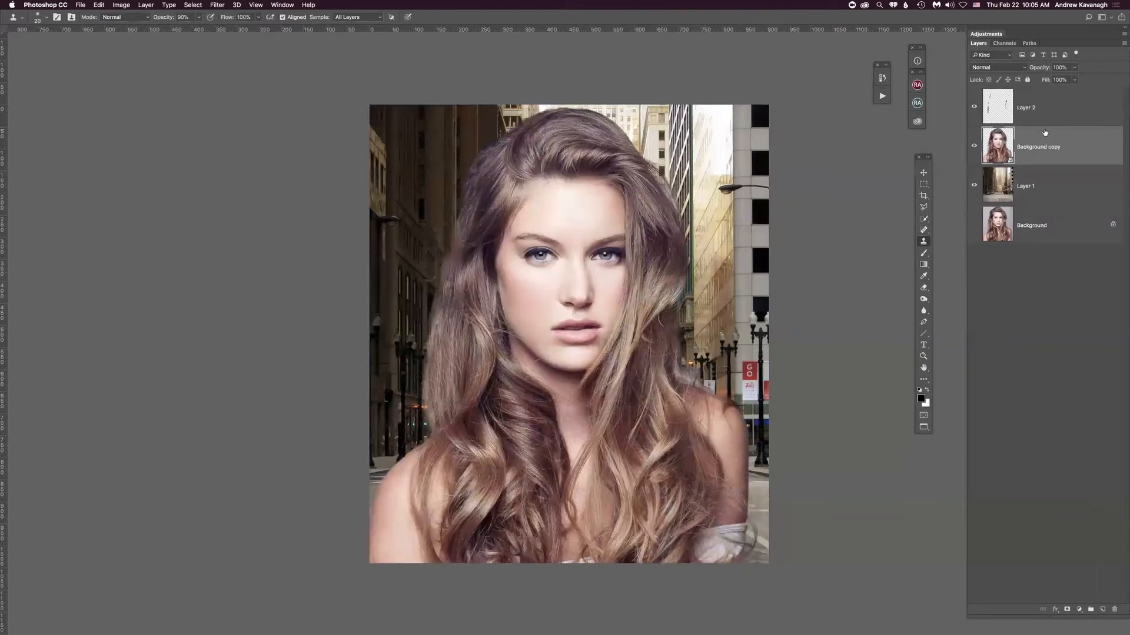
pyautogui.click(975, 108)
pyautogui.click(975, 108)
# Merge the cloned hair on Layer 2 and the Background copy cutout into one layer
pyautogui.click(1044, 112)
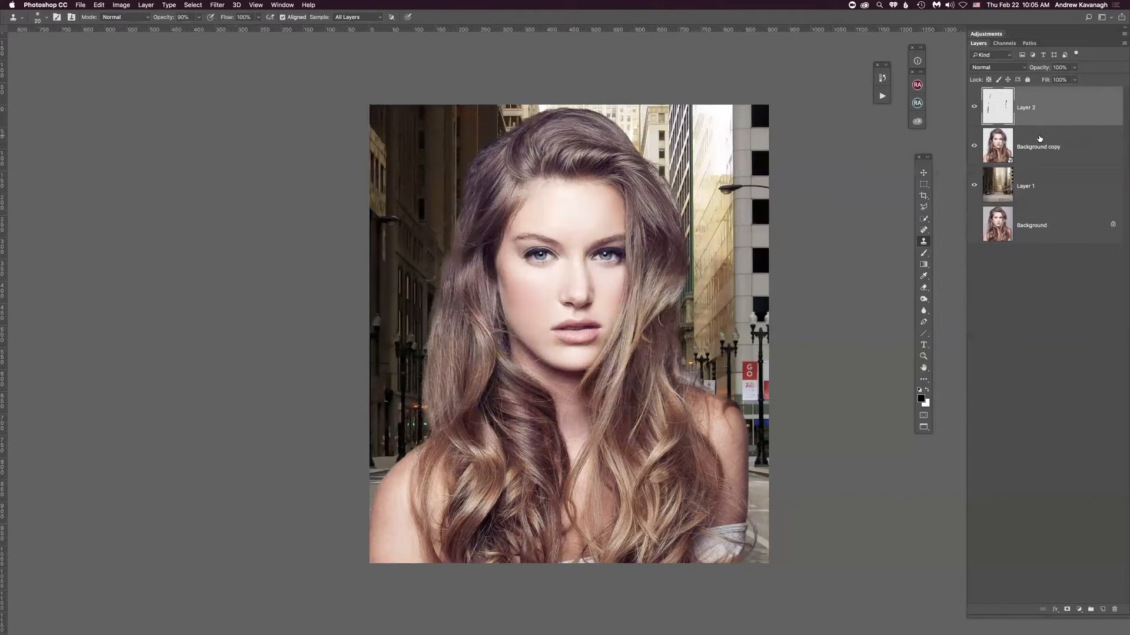
pyautogui.click(924, 173)
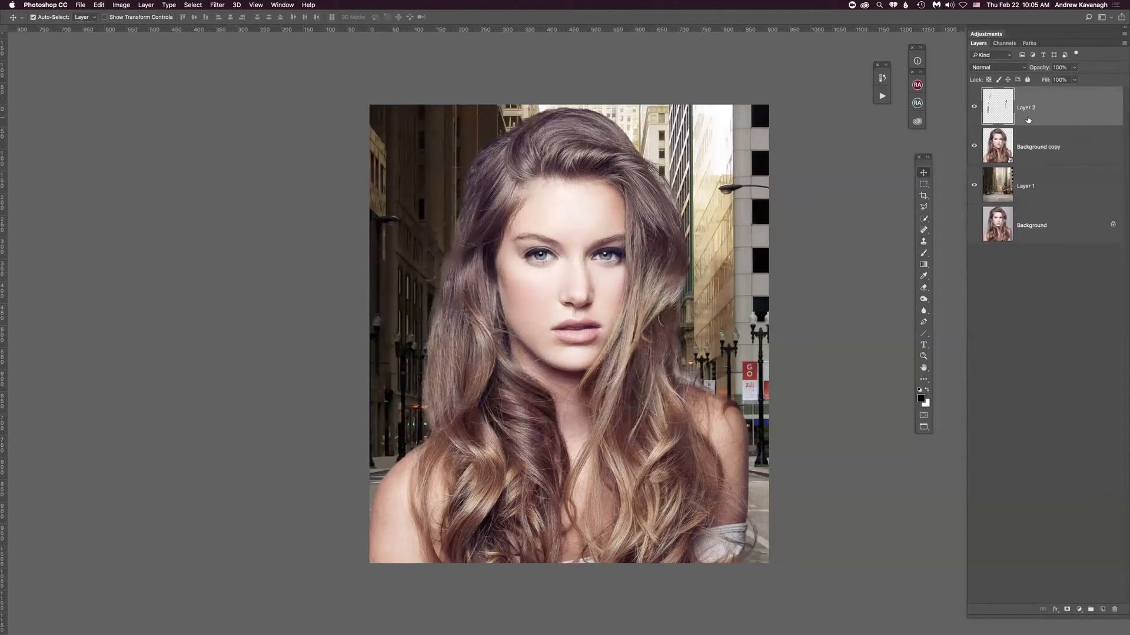
pyautogui.rightClick(1047, 113)
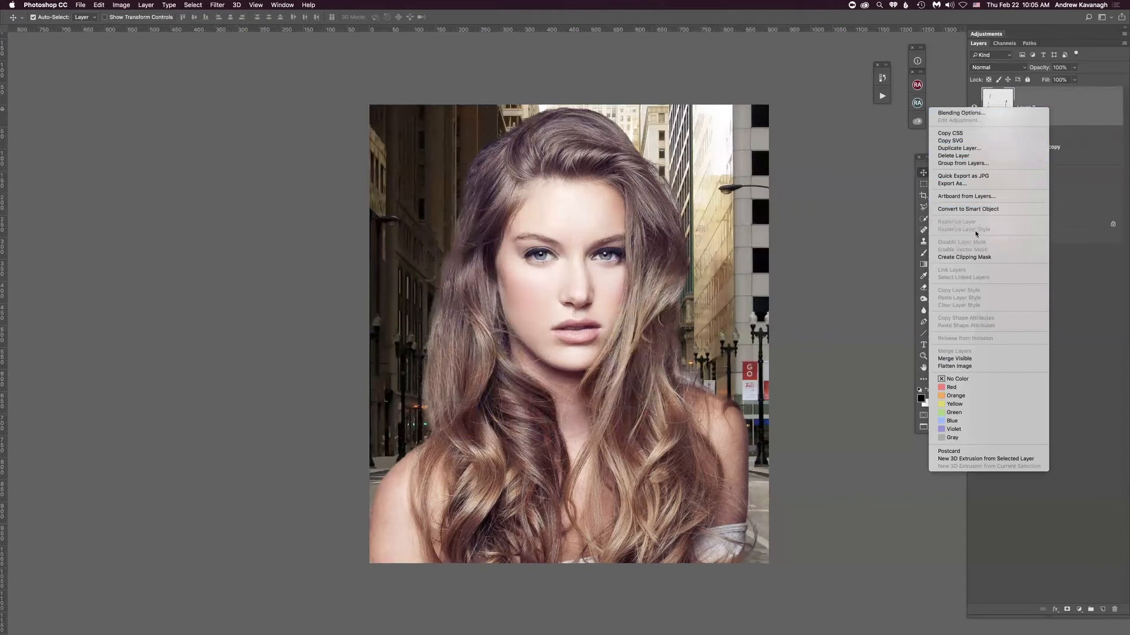
pyautogui.click(1066, 110)
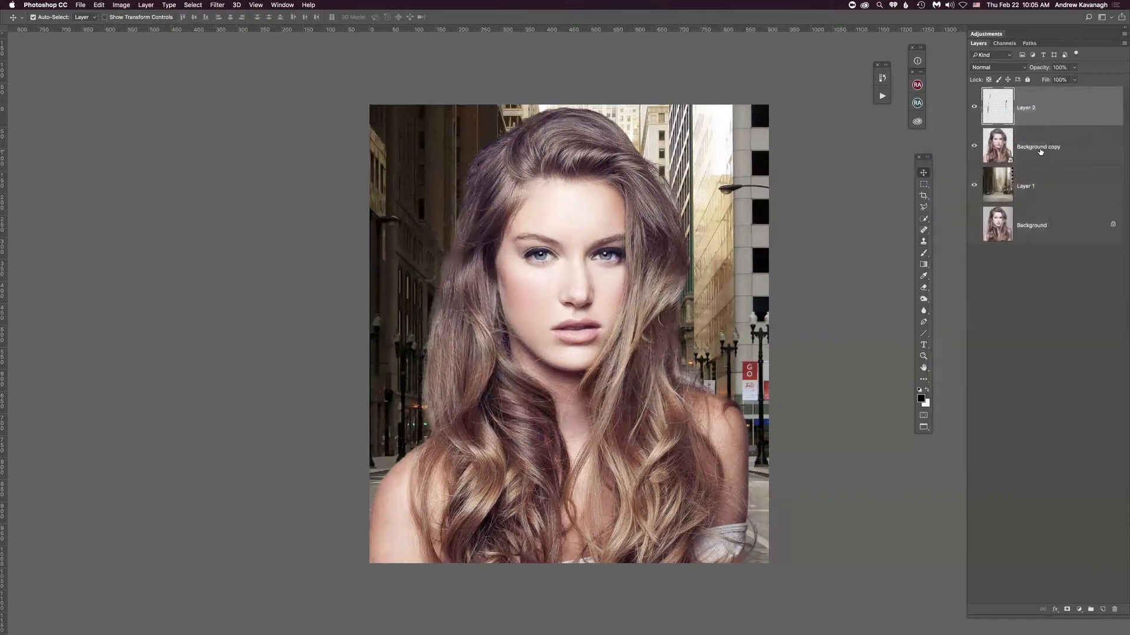
pyautogui.keyDown('shift'); pyautogui.click(1041, 151); pyautogui.keyUp('shift')
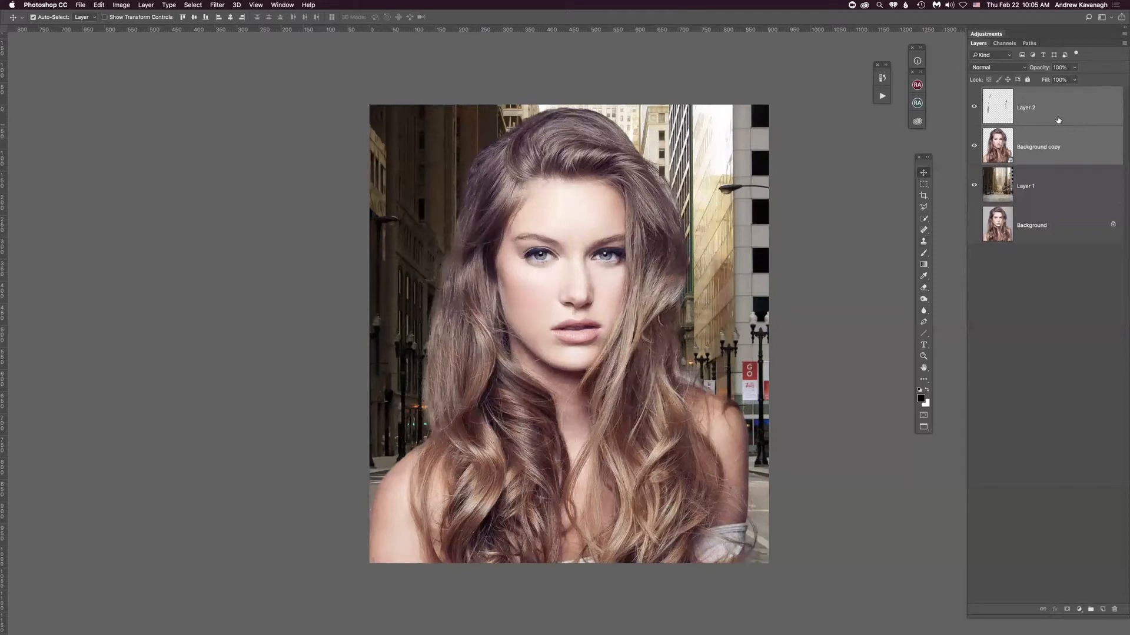
pyautogui.press('super+e')
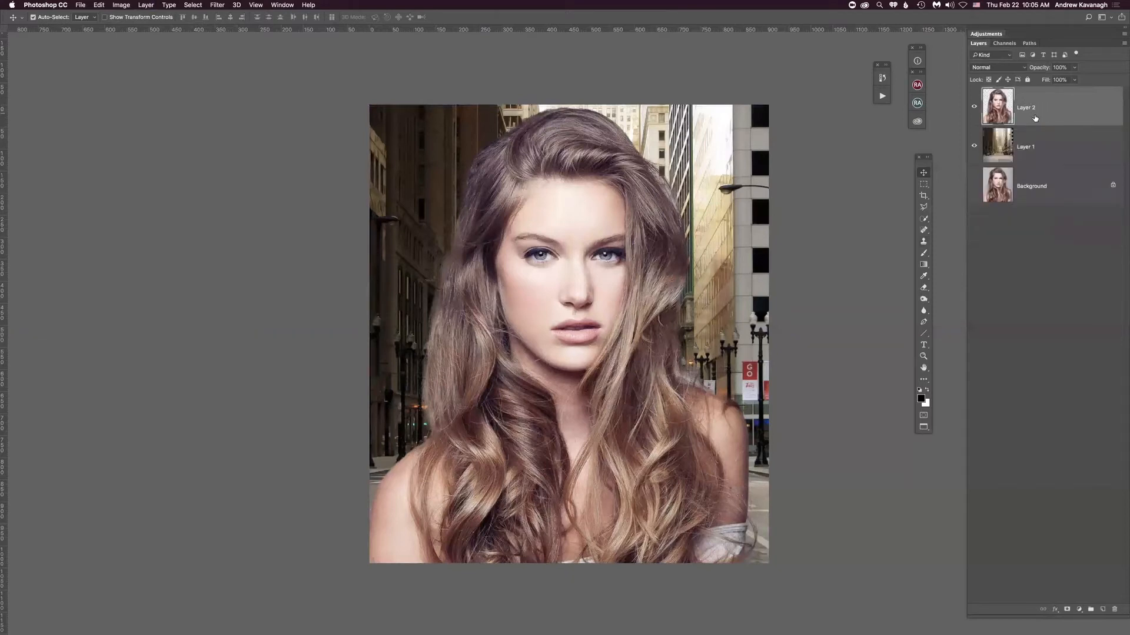
# Check the merged Layer 2 by toggling its visibility, and convert it to a Smart Object
pyautogui.click(974, 106)
pyautogui.click(974, 106)
pyautogui.click(973, 107)
pyautogui.click(974, 107)
pyautogui.rightClick(1043, 112)
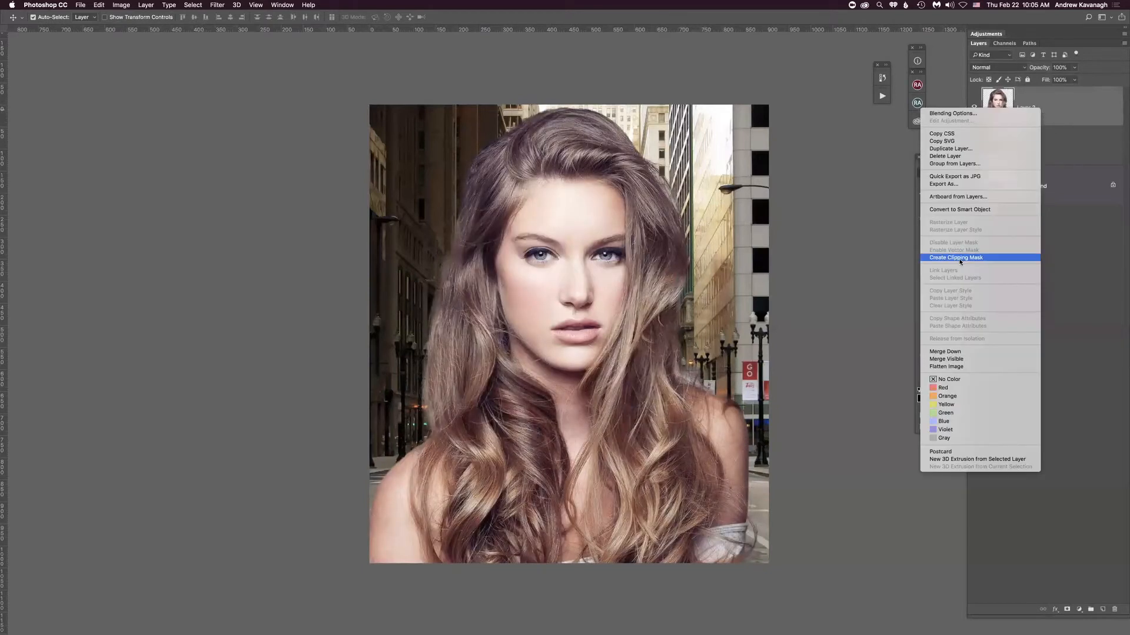
pyautogui.click(970, 210)
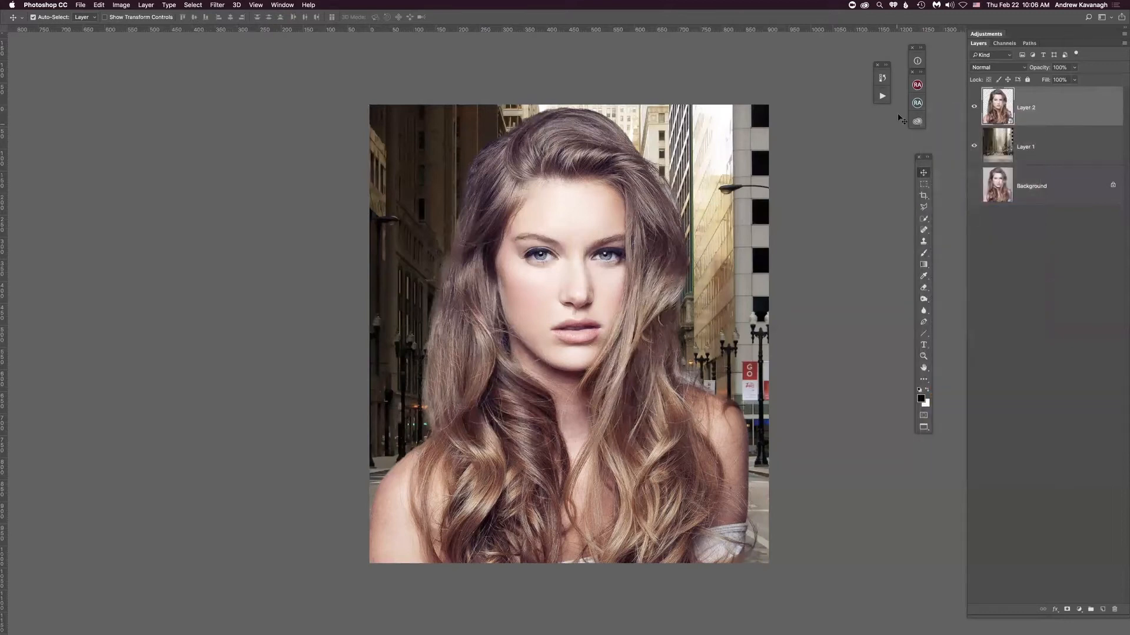
# Scale the Layer 2 Smart Object proportionally to about 47% and place the woman at the bottom centre of the street
pyautogui.press('super+t')
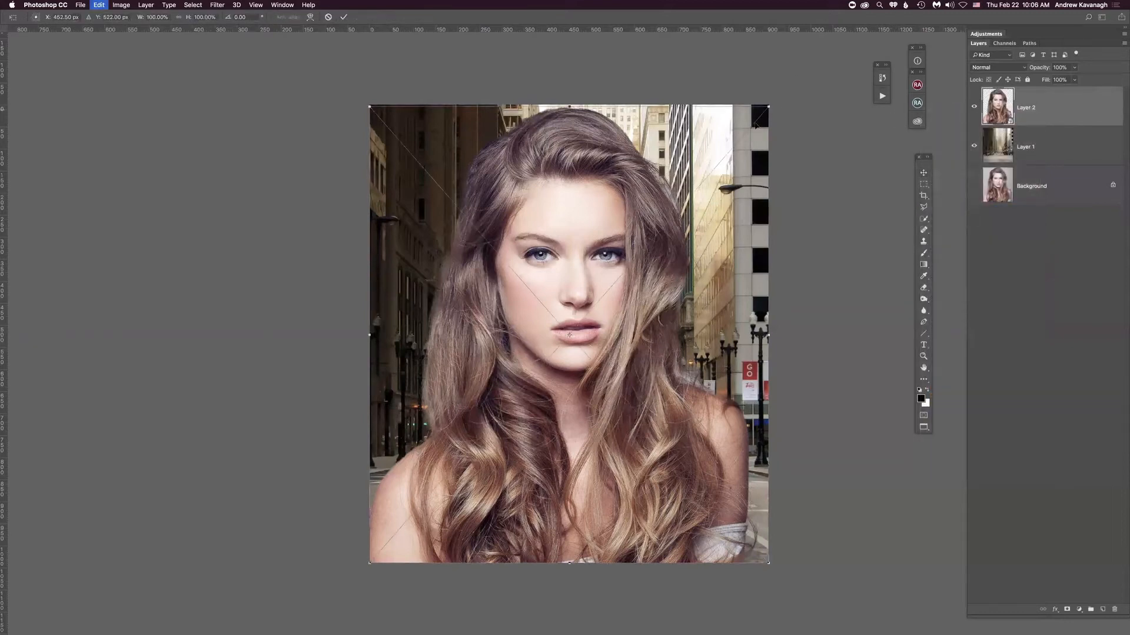
pyautogui.moveTo(769, 104); pyautogui.dragTo(662, 228)
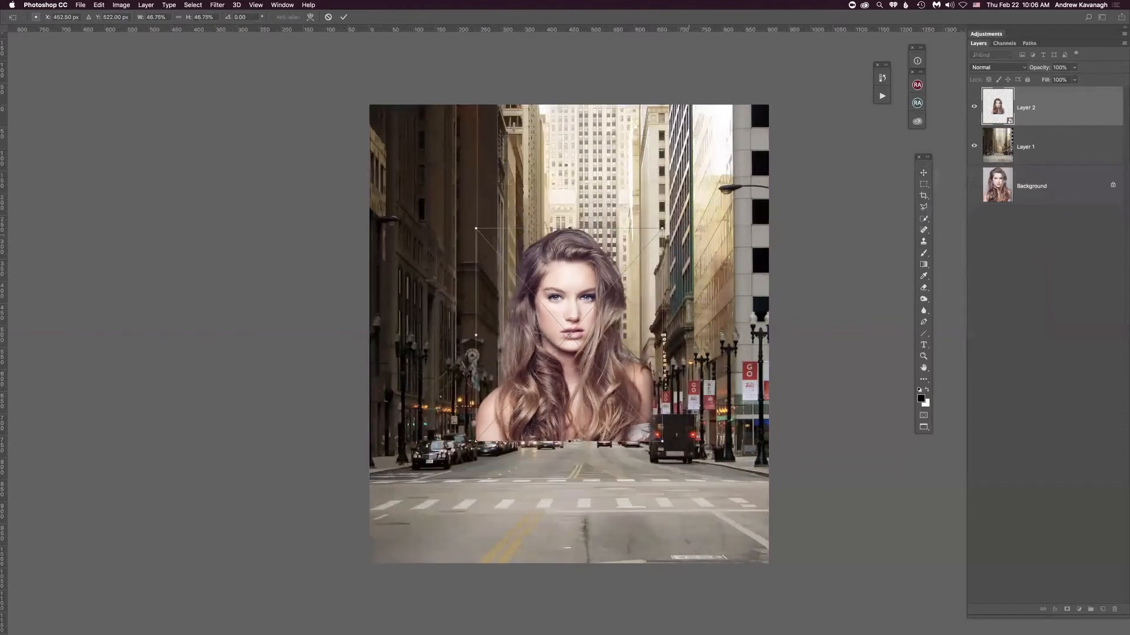
pyautogui.moveTo(594, 422); pyautogui.dragTo(611, 543)
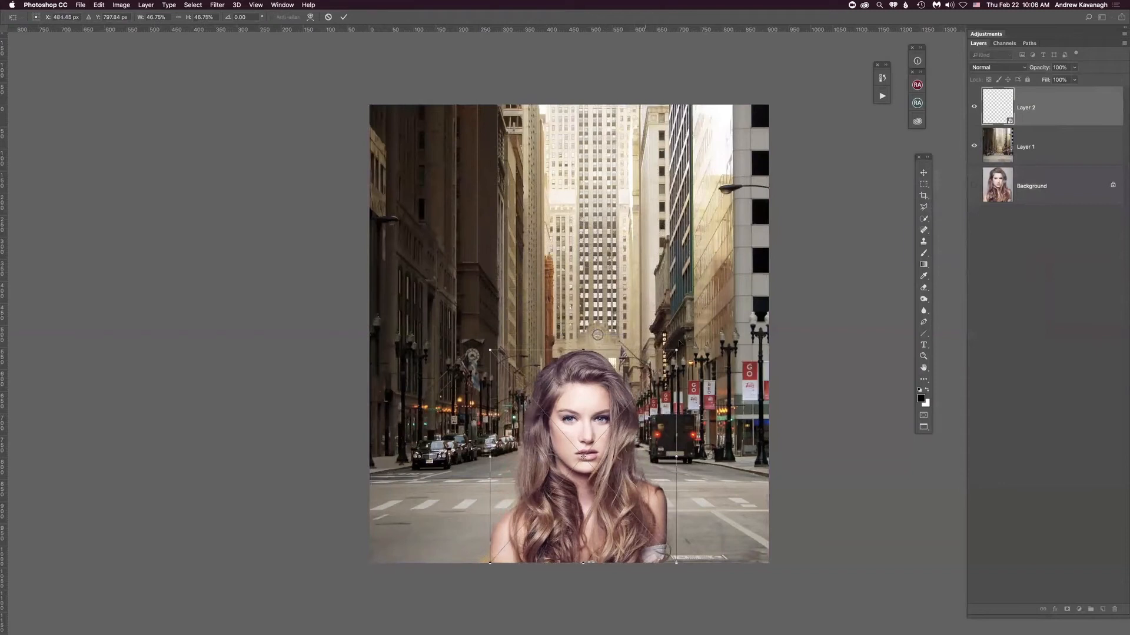
pyautogui.press('Return')
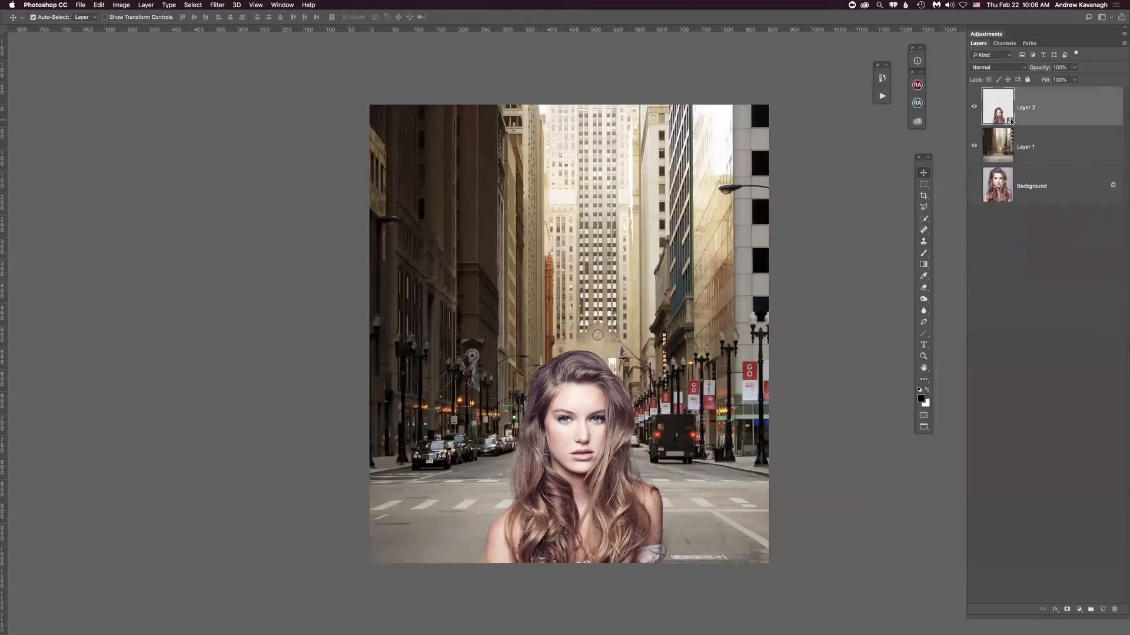
# Rasterize the Layer 2 Smart Object at its reduced size
pyautogui.rightClick(1010, 121)
pyautogui.click(1058, 109)
pyautogui.rightClick(1057, 106)
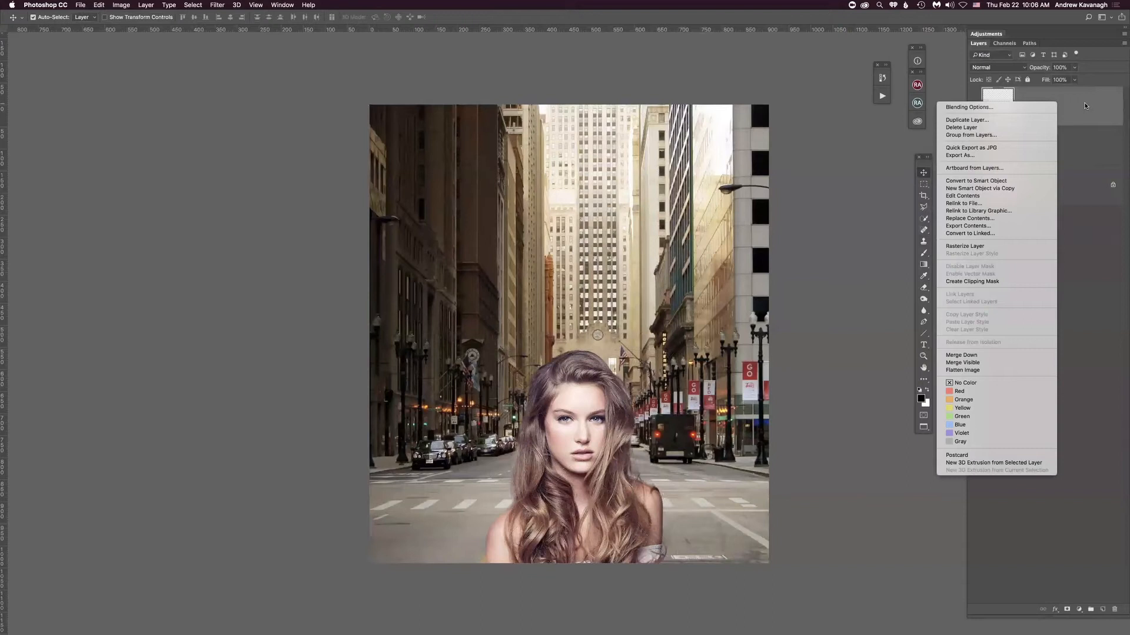
pyautogui.click(976, 245)
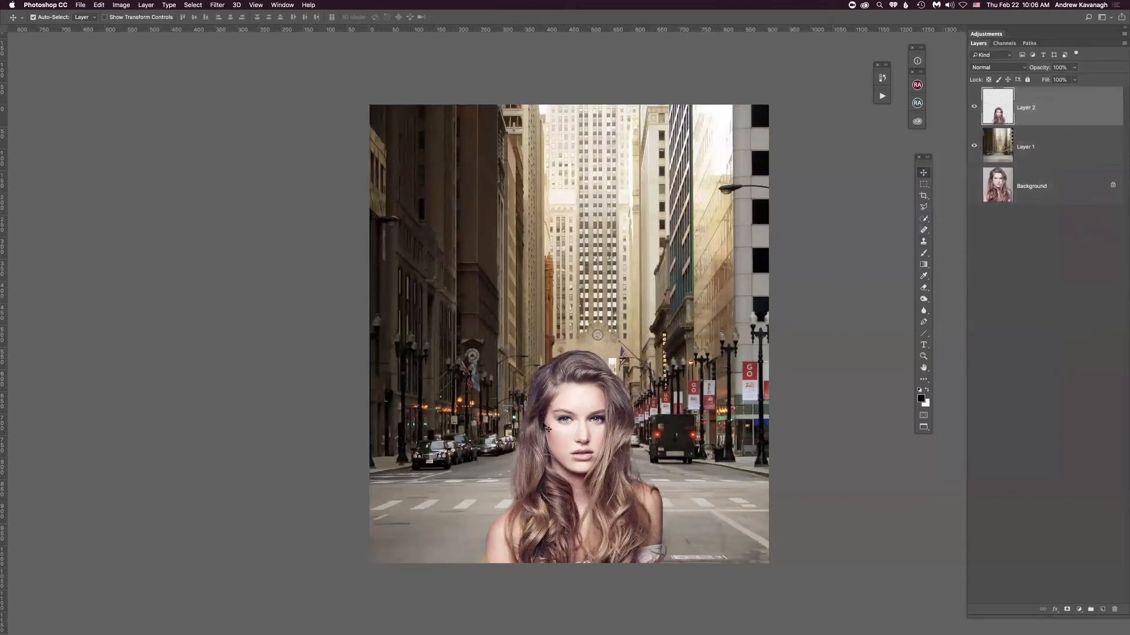
# Hide and show Layer 2 repeatedly to examine the rasterized cutout against the city street
pyautogui.press('s')
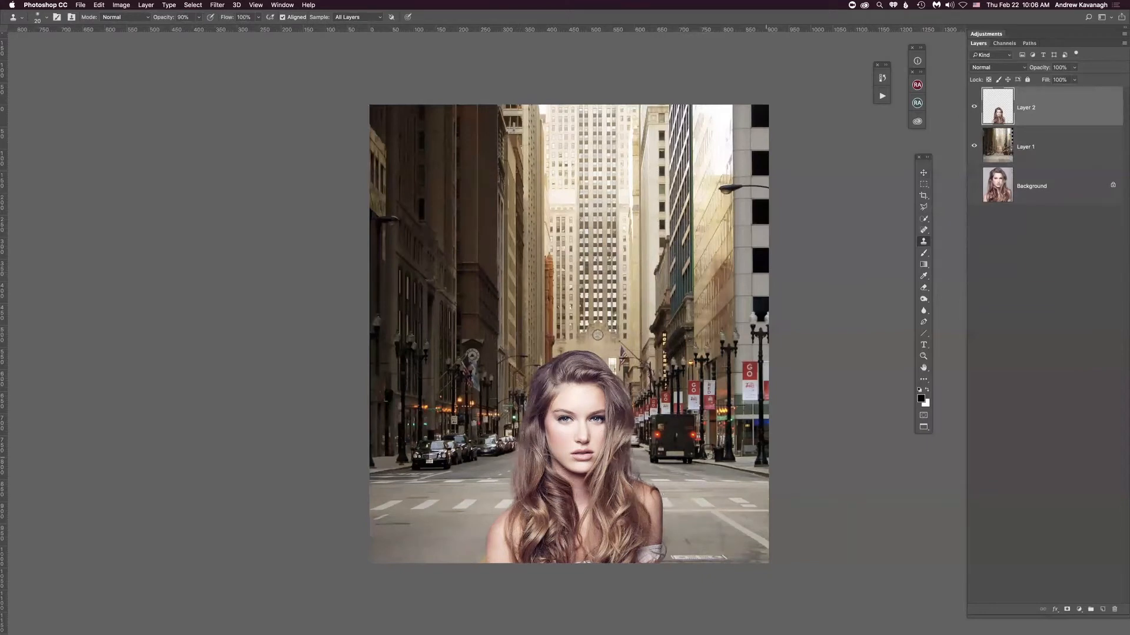
pyautogui.click(973, 108)
pyautogui.click(973, 108)
pyautogui.press('v')
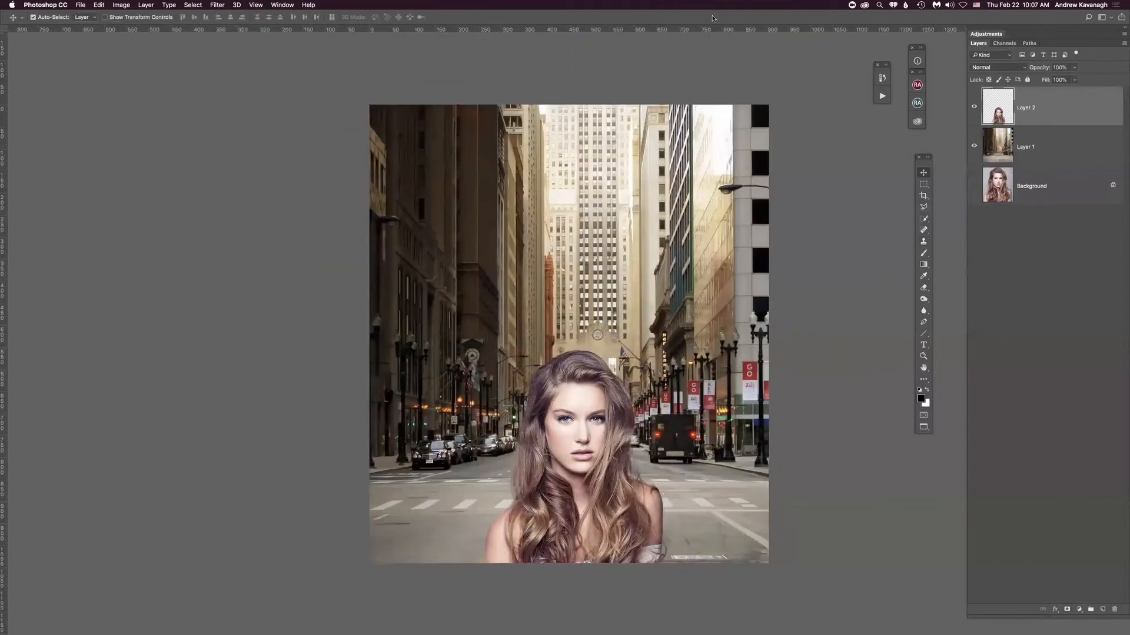
pyautogui.click(974, 106)
pyautogui.click(973, 107)
pyautogui.click(974, 106)
pyautogui.click(974, 106)
# Duplicate Layer 2 into a new document named Model
pyautogui.rightClick(1039, 111)
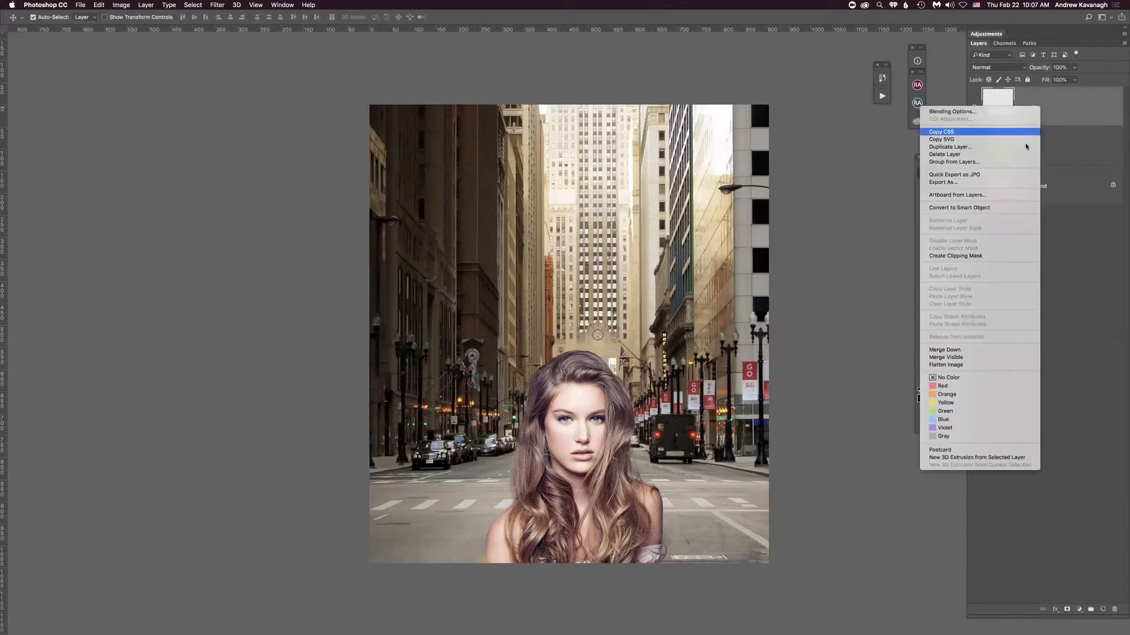
pyautogui.click(979, 148)
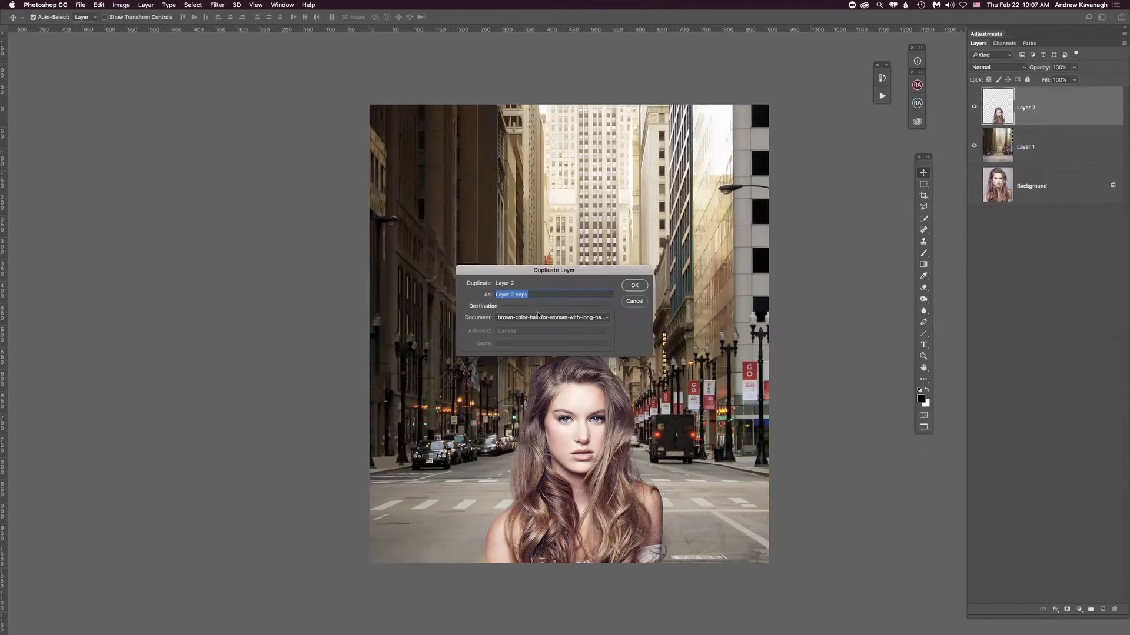
pyautogui.click(602, 321)
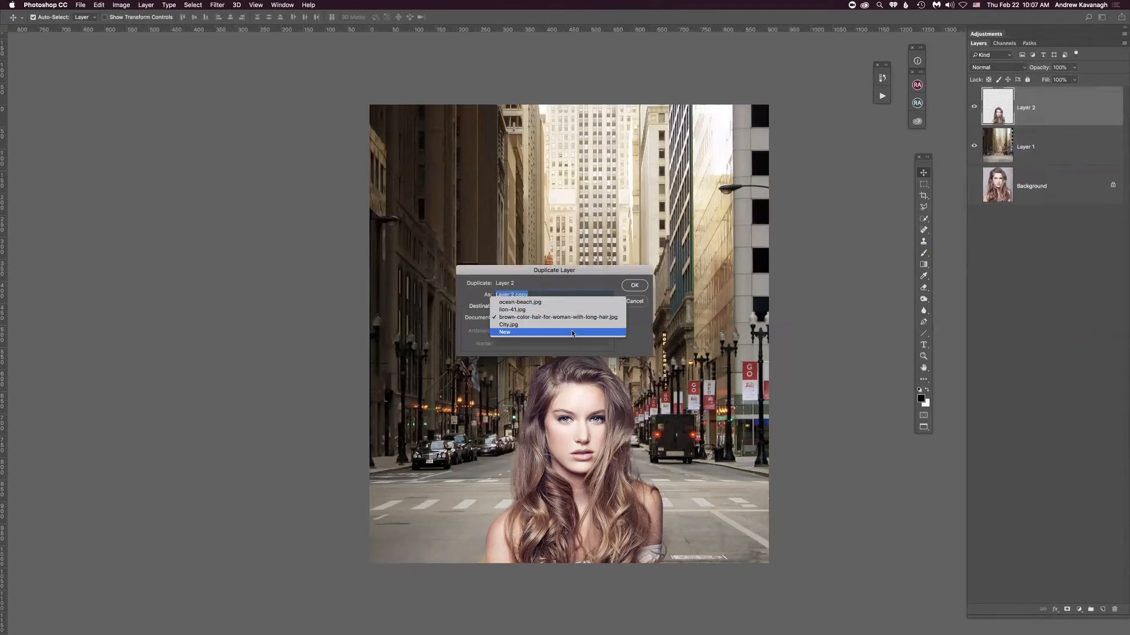
pyautogui.click(572, 334)
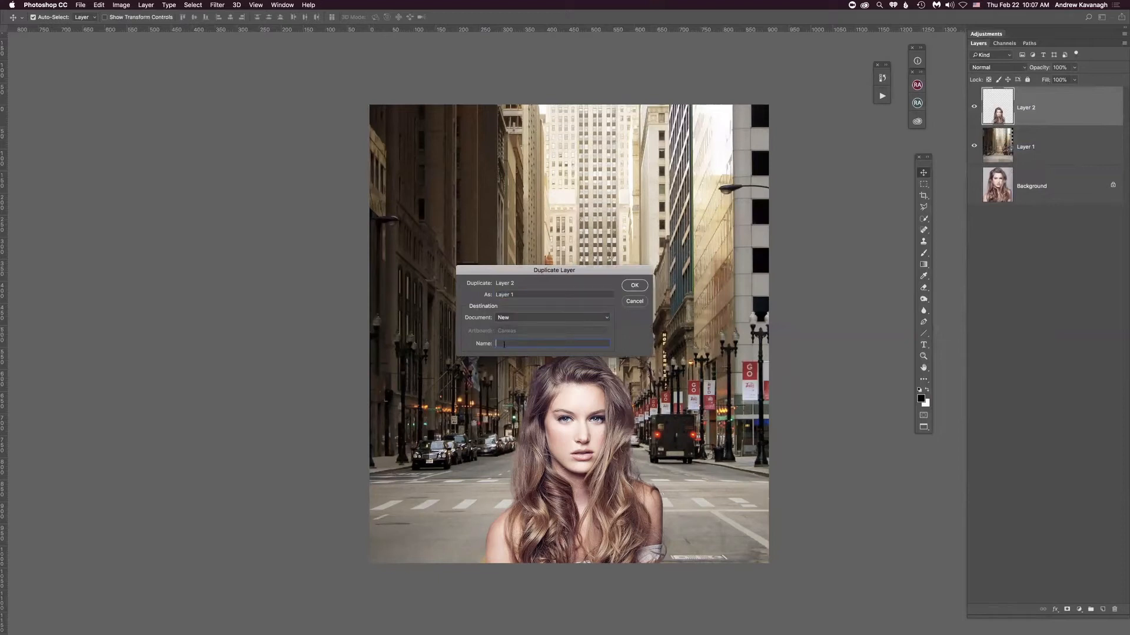
pyautogui.write('Mod')
pyautogui.click(636, 285)
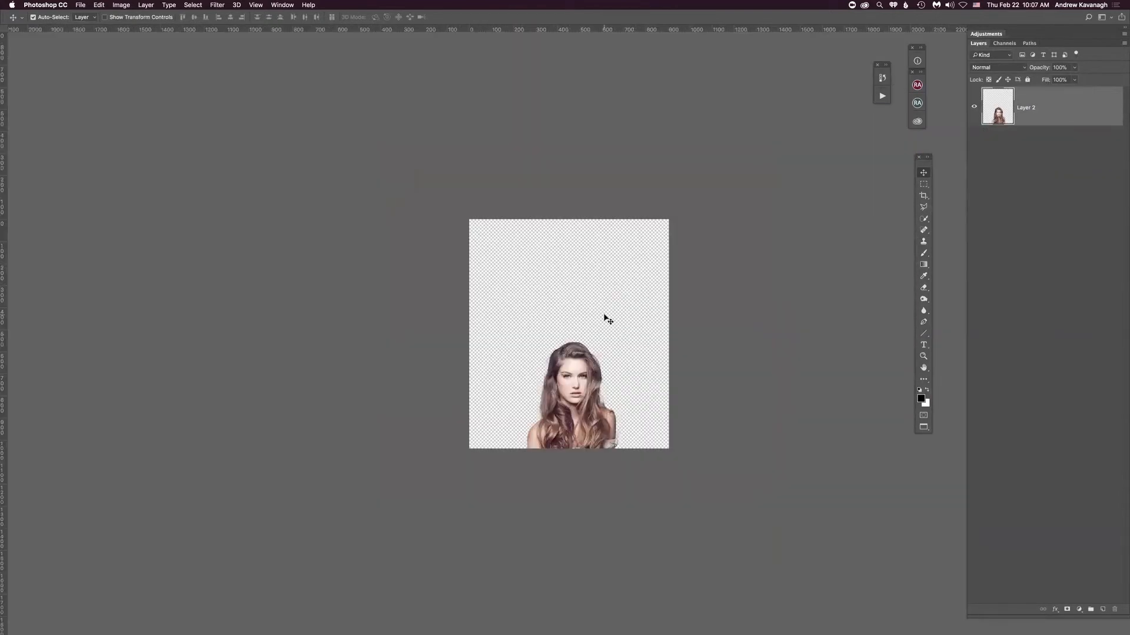
# Examine the isolated woman in the Model document up close, and return to brown-color-hair-for-woman-with-long-hair.jpg
pyautogui.press('super+1')
pyautogui.moveTo(639, 492); pyautogui.dragTo(624, 384)
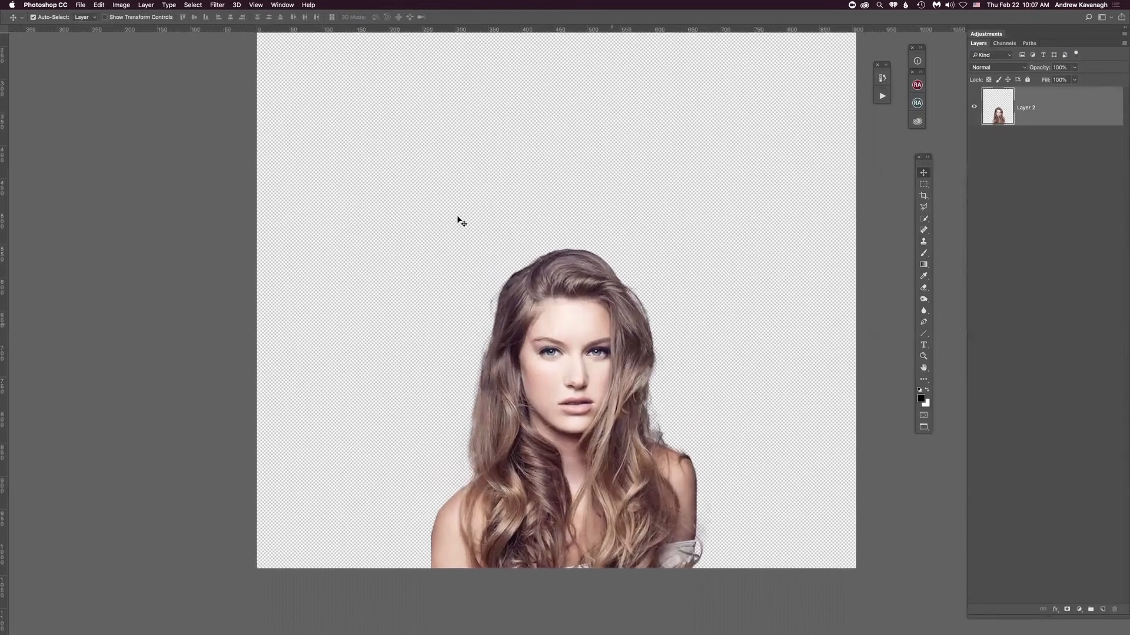
pyautogui.click(283, 5)
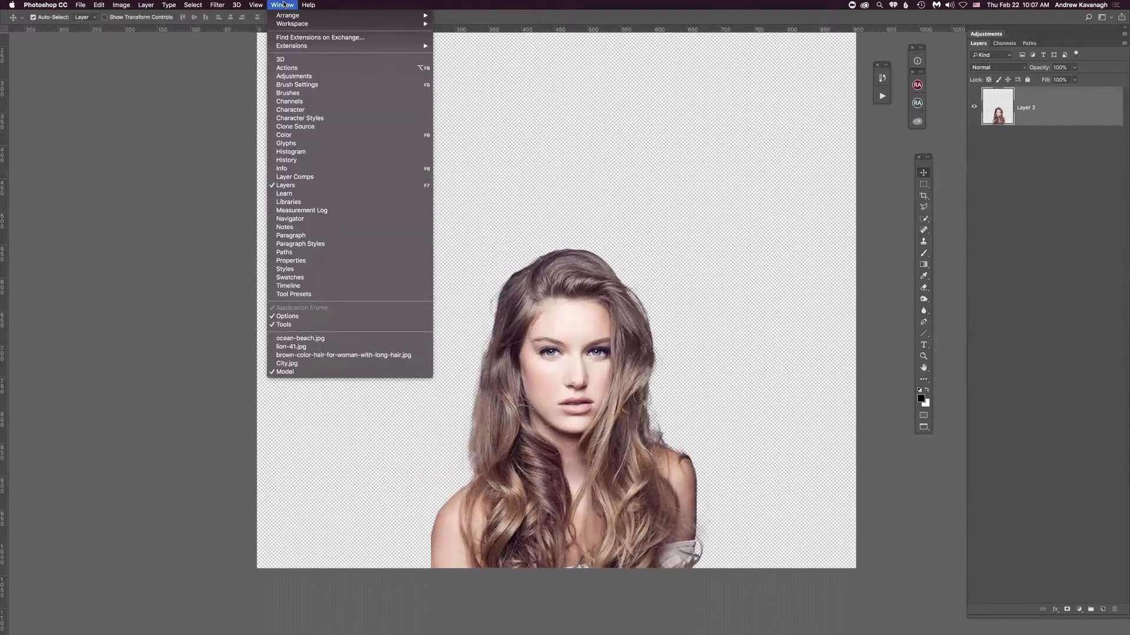
pyautogui.click(317, 356)
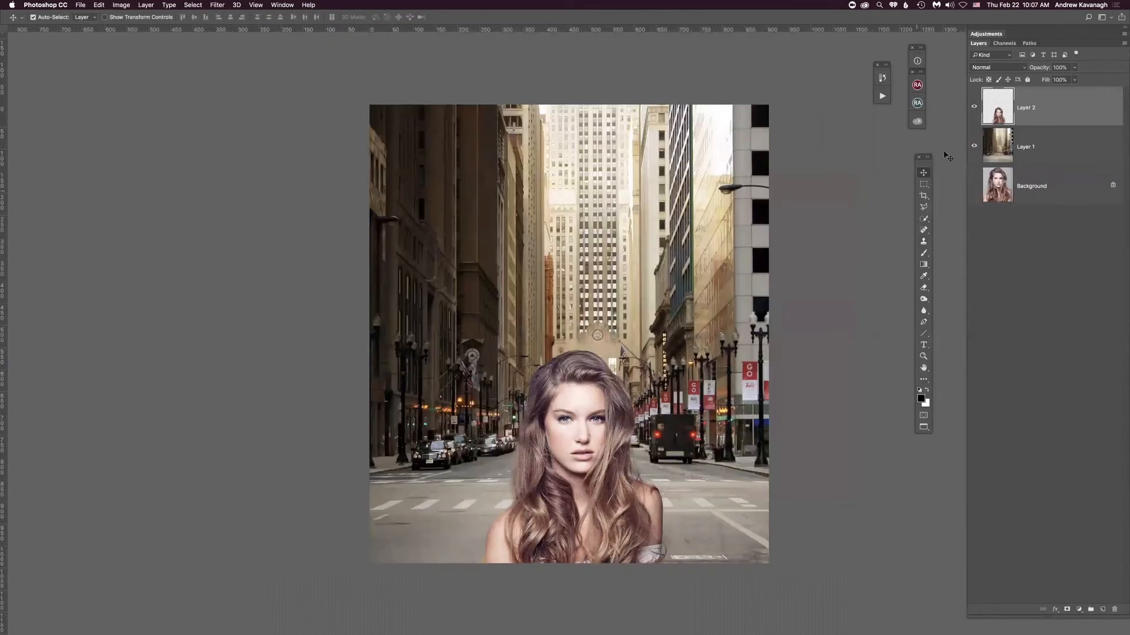
# Check Layer 2 by toggling its visibility and look through the available layer commands without applying any
pyautogui.click(973, 108)
pyautogui.click(973, 108)
pyautogui.rightClick(1052, 109)
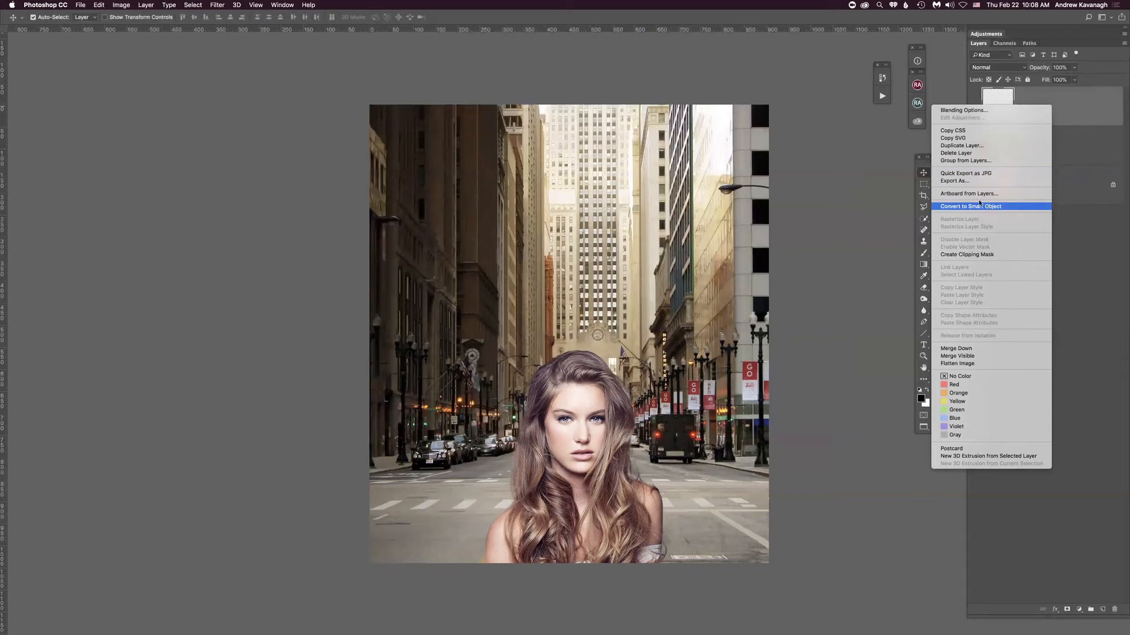
pyautogui.click(832, 210)
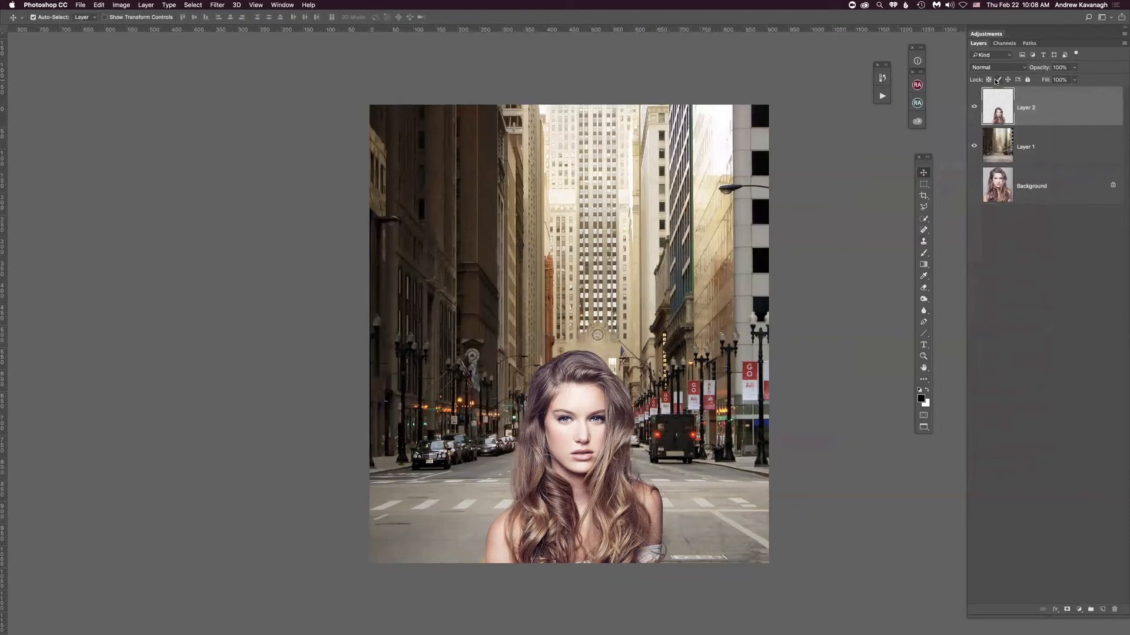
# Hide Layer 2 and Layer 1, and show and select the Background layer
pyautogui.moveTo(974, 147); pyautogui.dragTo(978, 112)
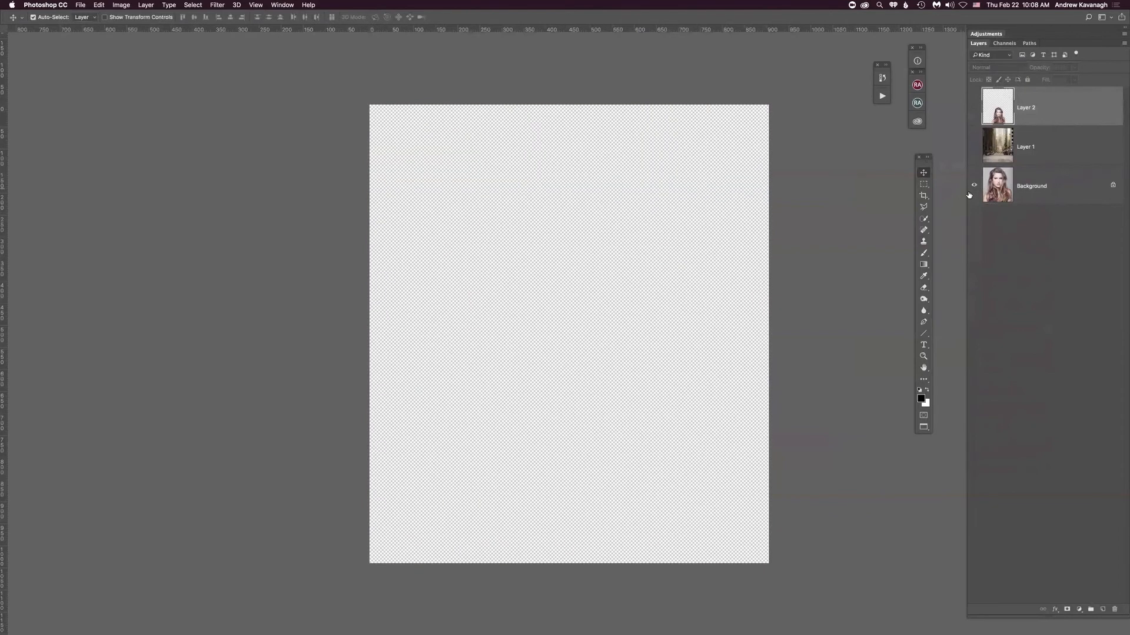
pyautogui.click(974, 184)
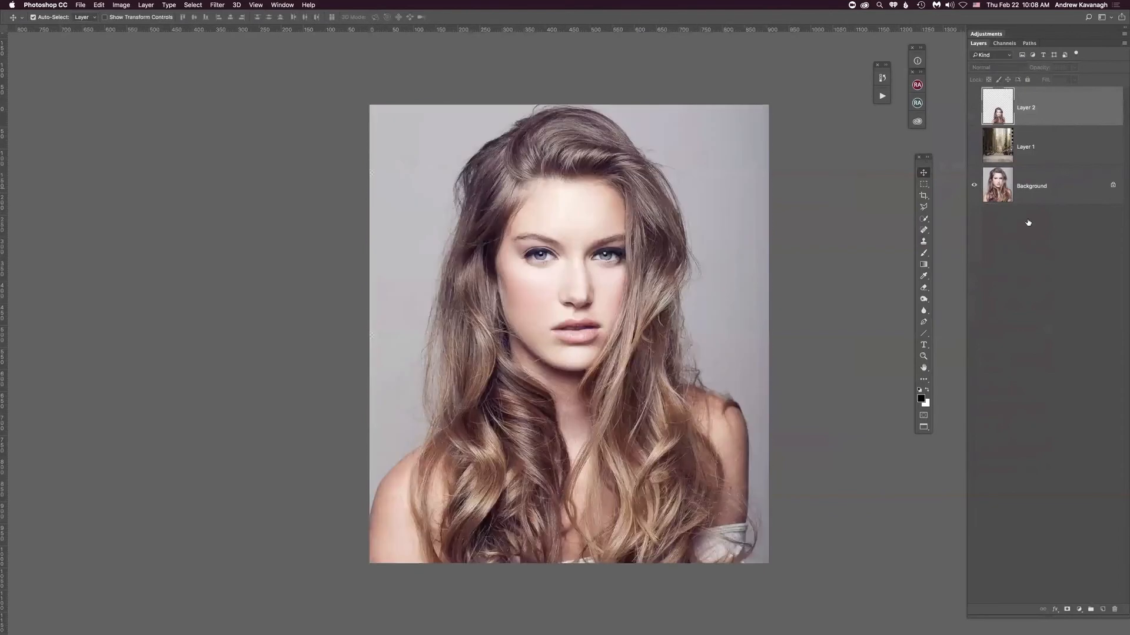
pyautogui.click(1037, 187)
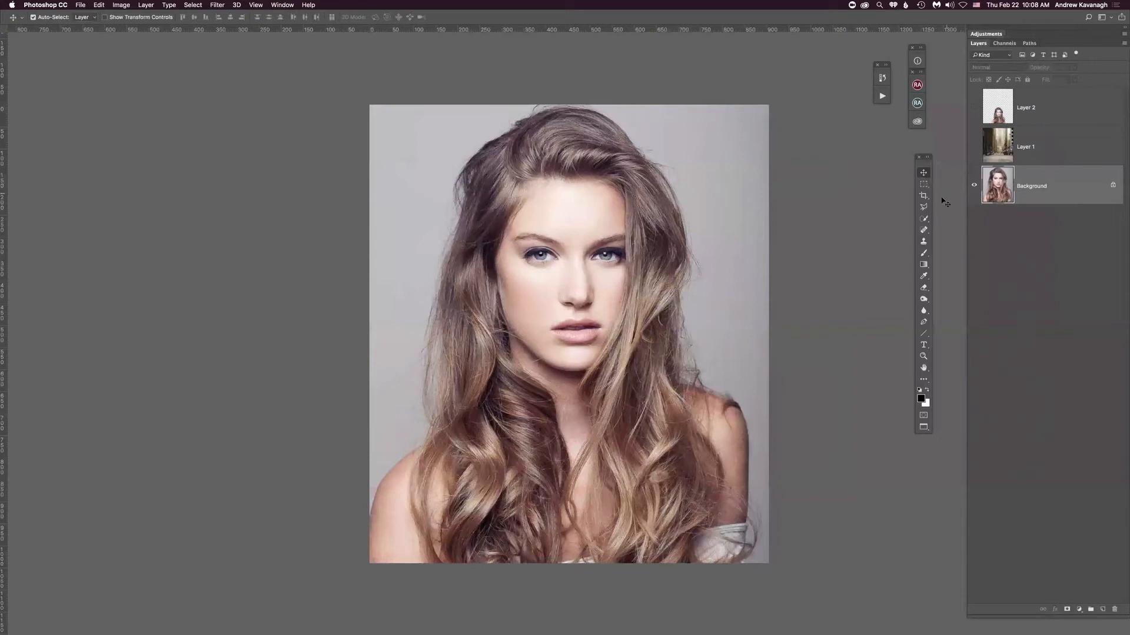
# Try erasing a vertical strip of grey backdrop beside the hair on the locked Background layer, and undo the stroke
pyautogui.press('e')
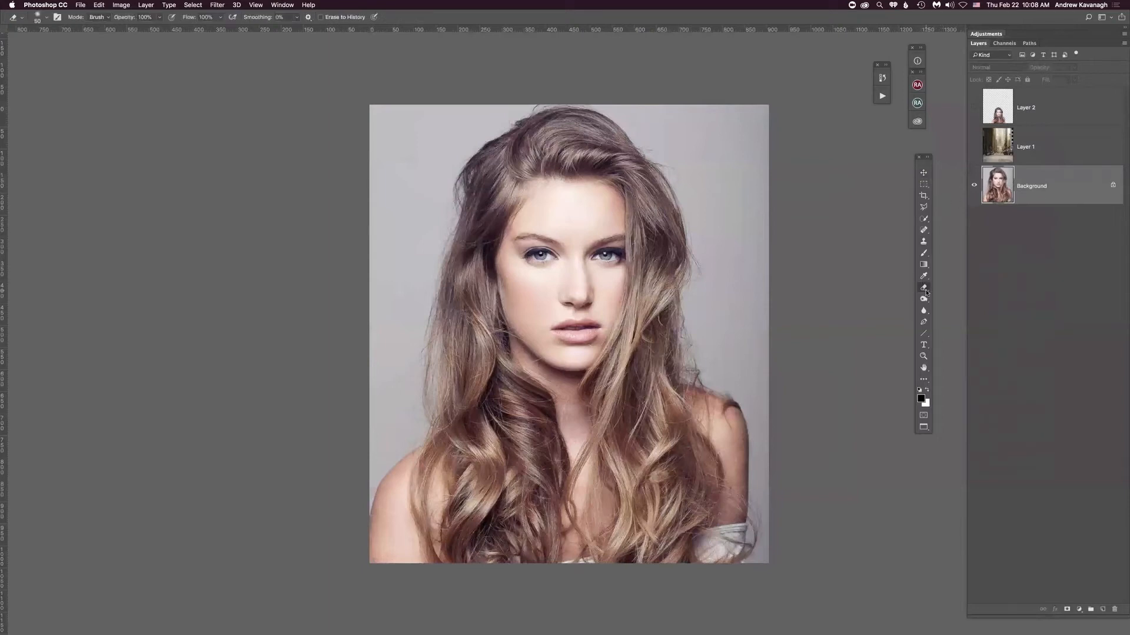
pyautogui.rightClick(923, 288)
pyautogui.click(942, 287)
pyautogui.moveTo(718, 167); pyautogui.dragTo(715, 370)
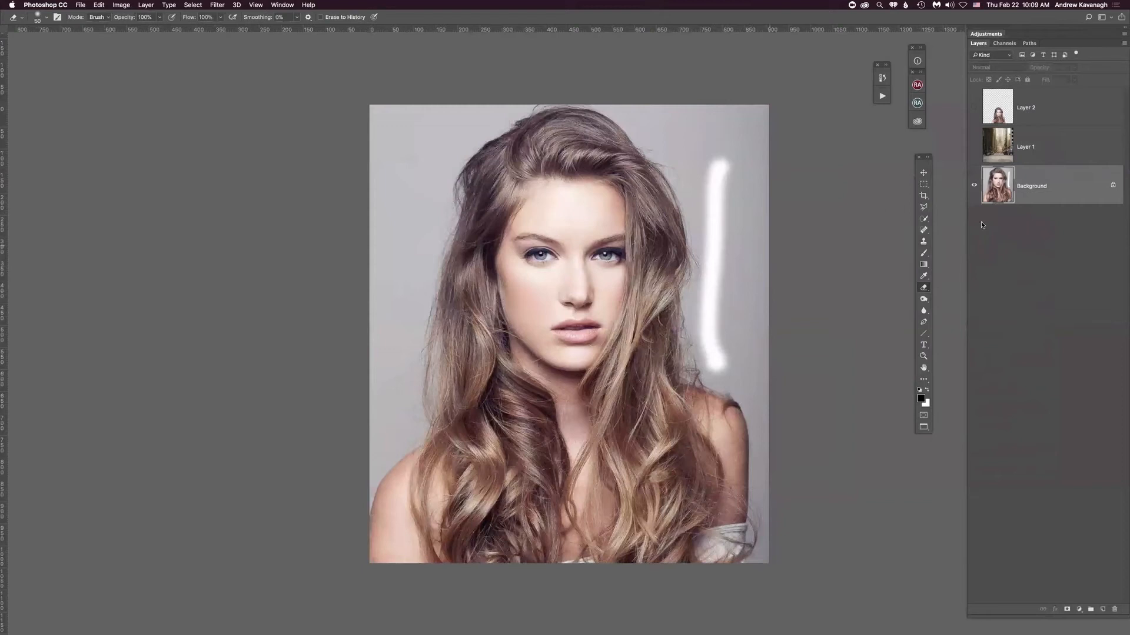
pyautogui.press('super+z')
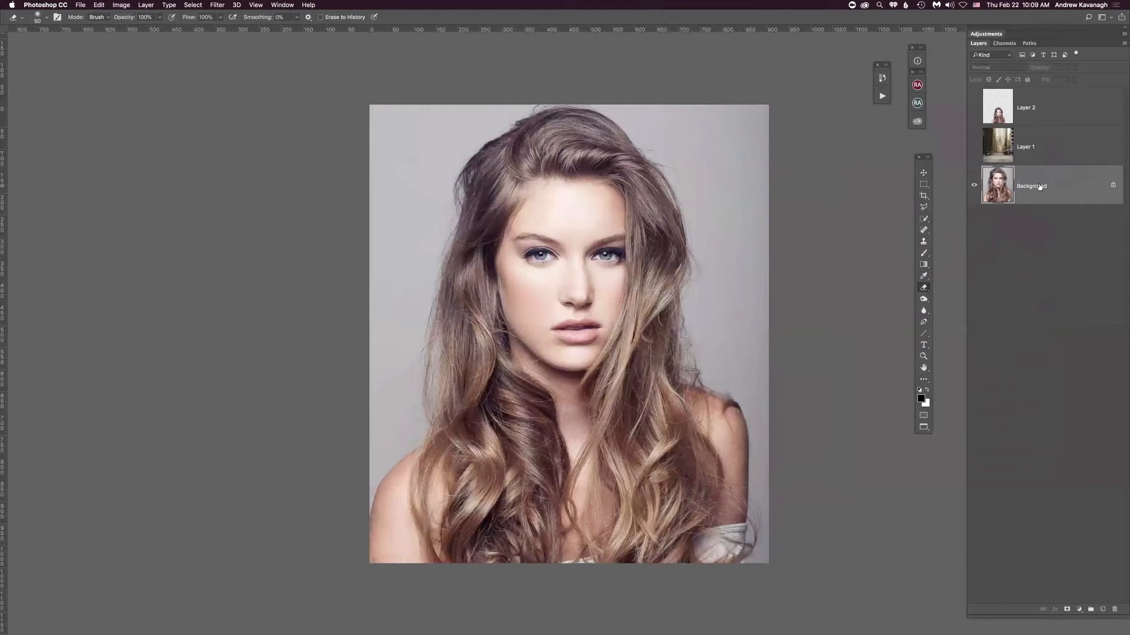
# Convert the Background into a regular layer named Layer 0 and check it by toggling its visibility
pyautogui.doubleClick(1039, 186)
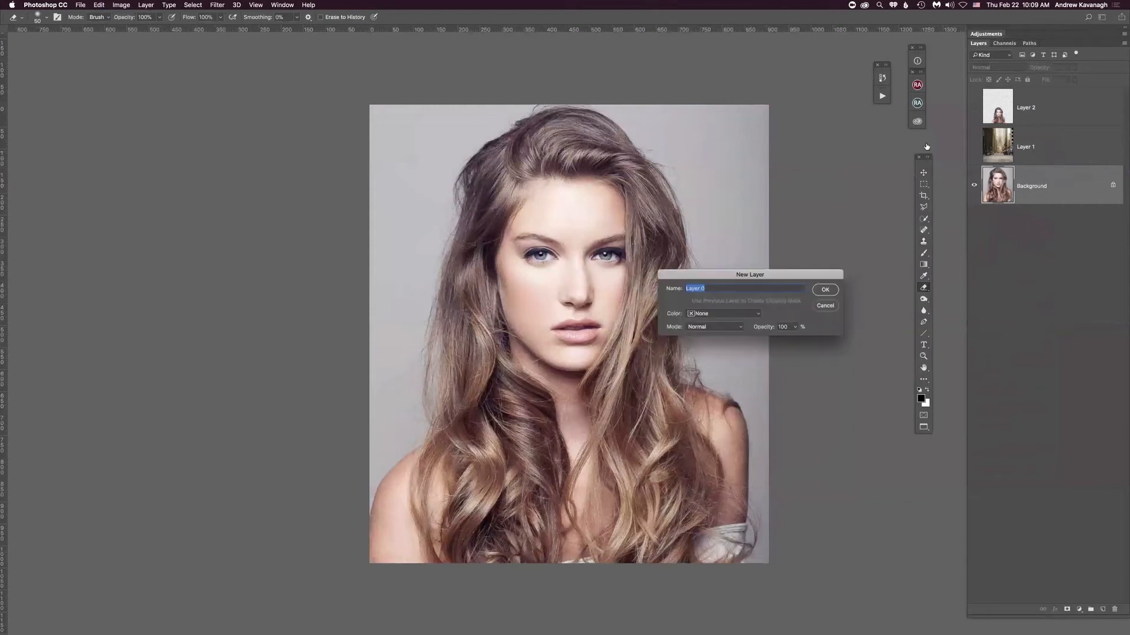
pyautogui.click(827, 290)
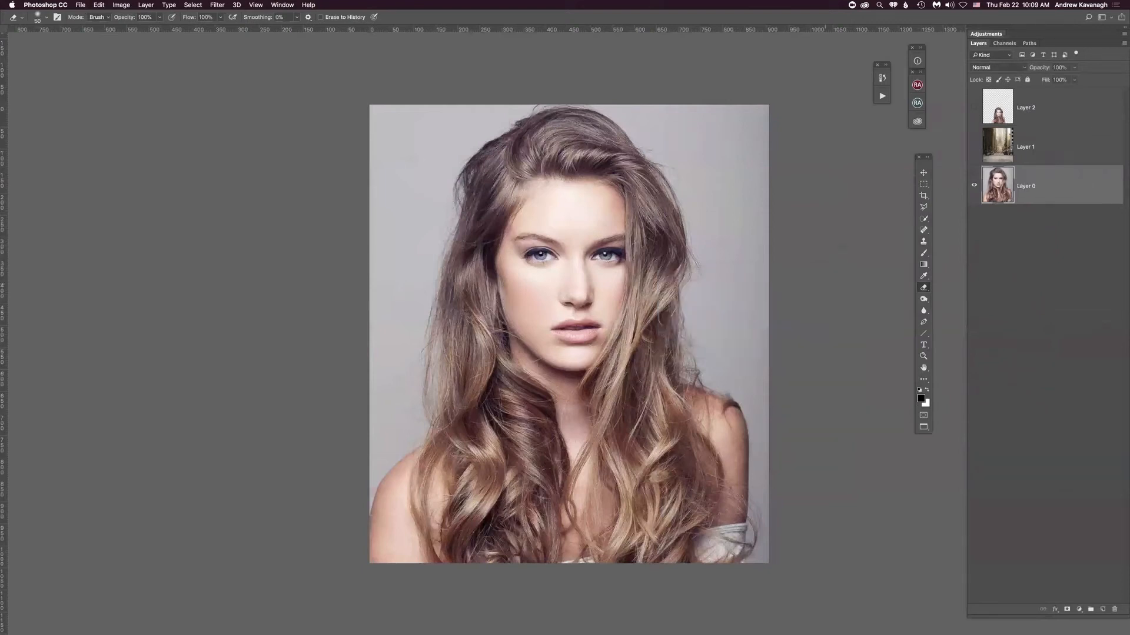
pyautogui.click(973, 186)
pyautogui.click(974, 186)
# Try erasing a strip of backdrop on Layer 0 and deleting the layer, reverting the erasure and cancelling the deletion
pyautogui.moveTo(719, 172); pyautogui.dragTo(735, 377)
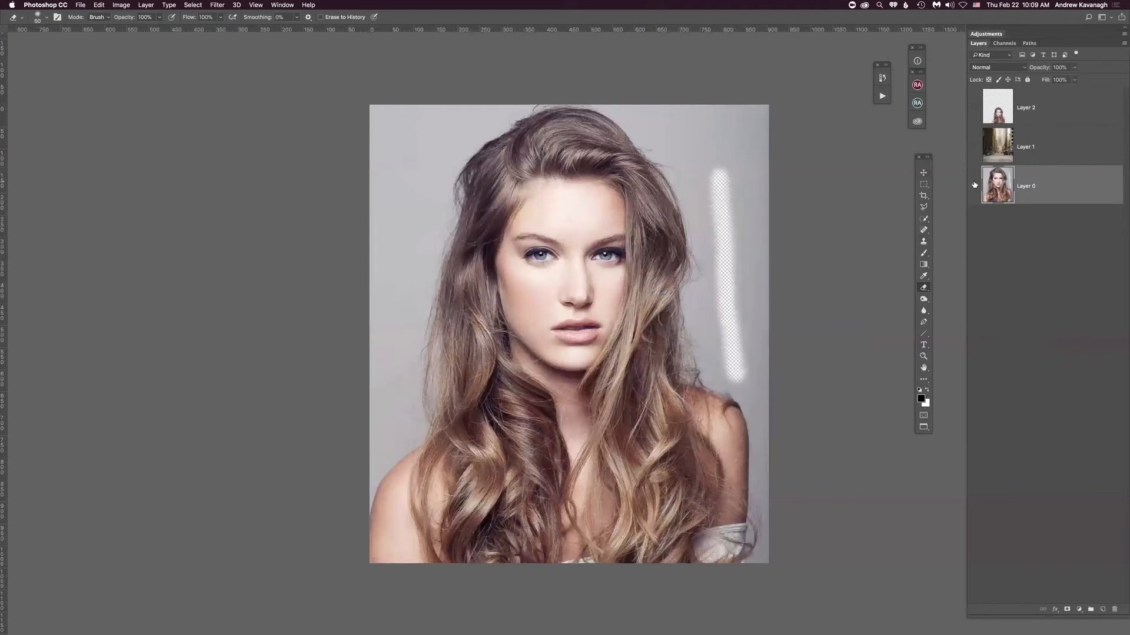
pyautogui.click(974, 185)
pyautogui.click(973, 185)
pyautogui.click(971, 185)
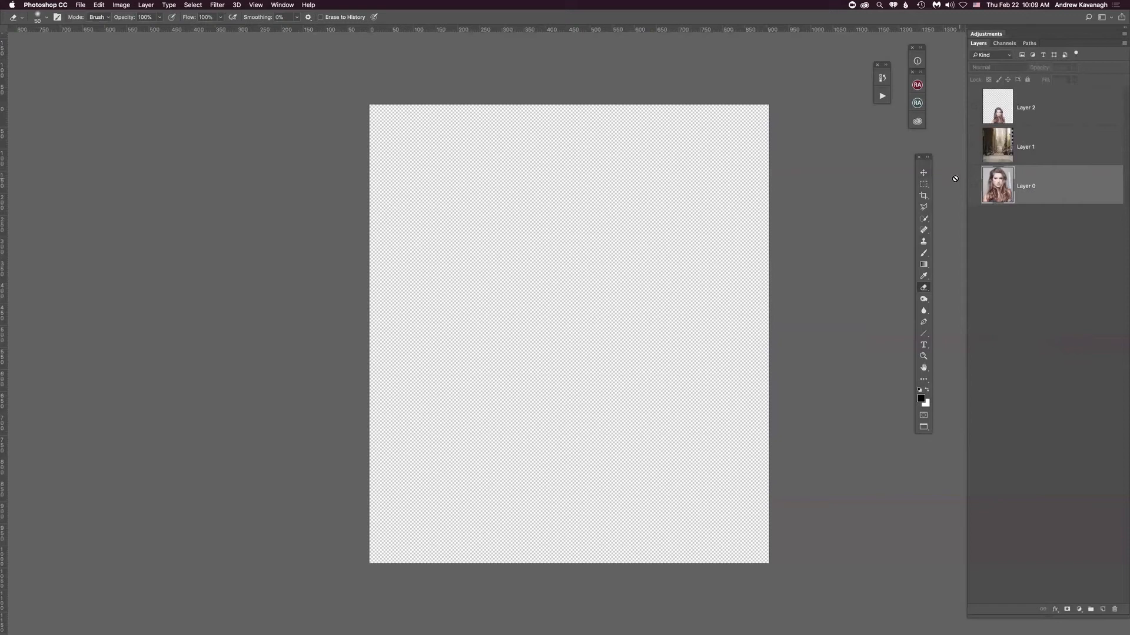
pyautogui.click(973, 186)
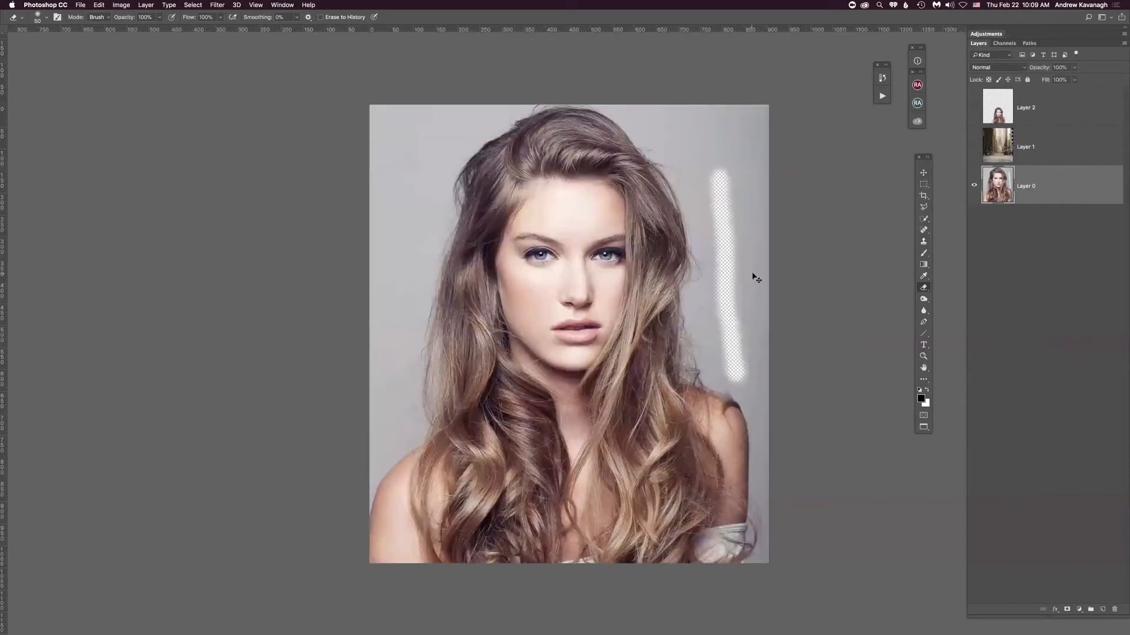
pyautogui.press('super+z')
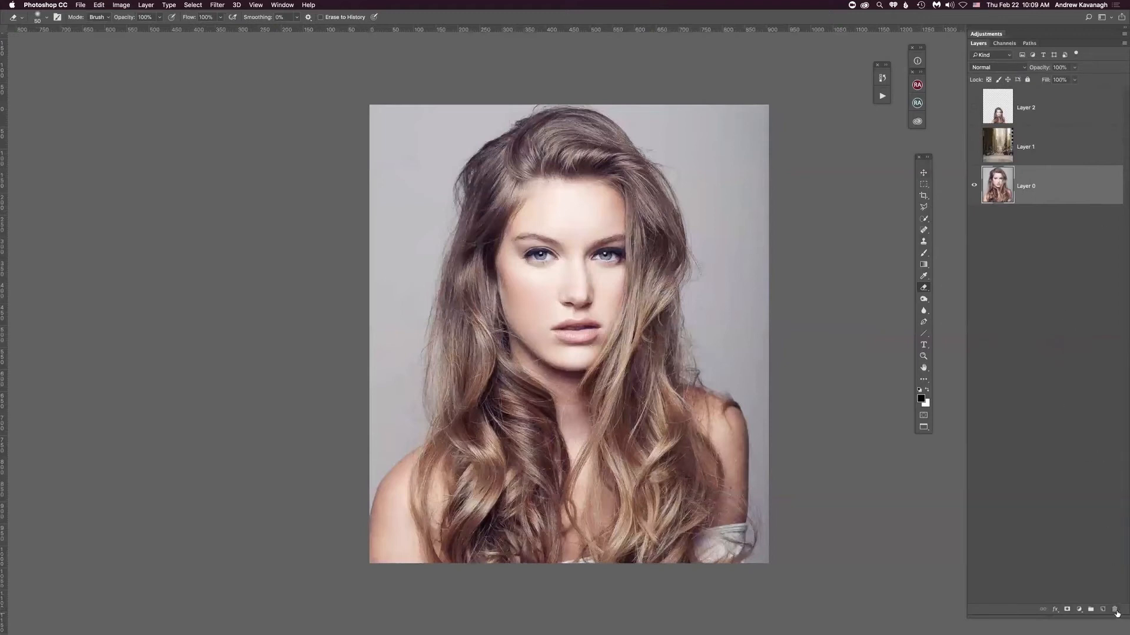
pyautogui.click(1115, 611)
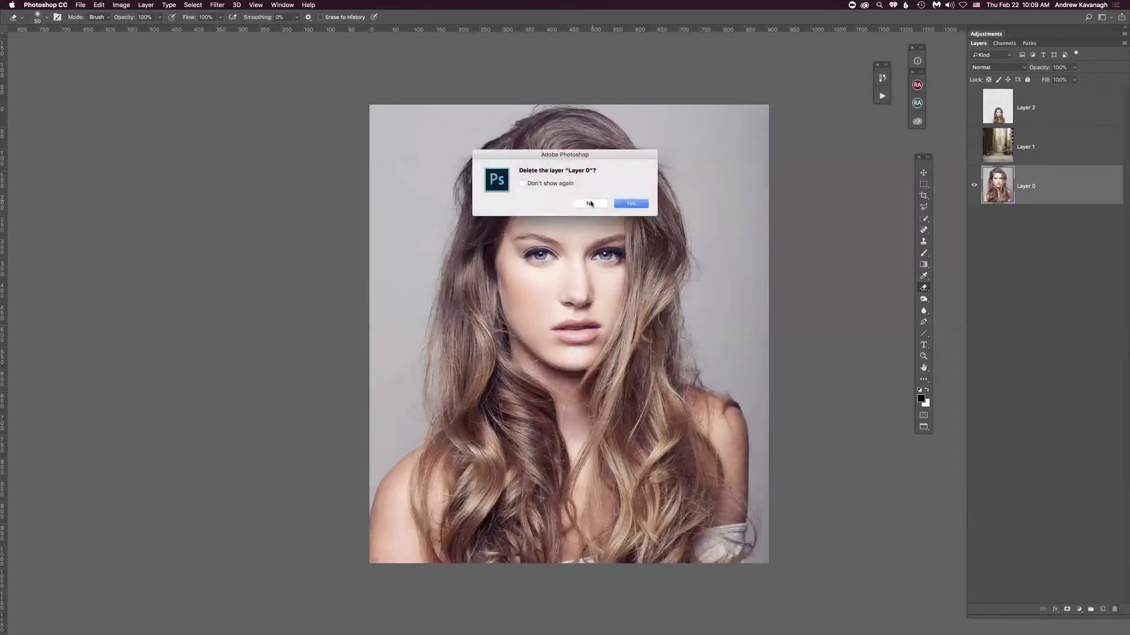
pyautogui.click(588, 203)
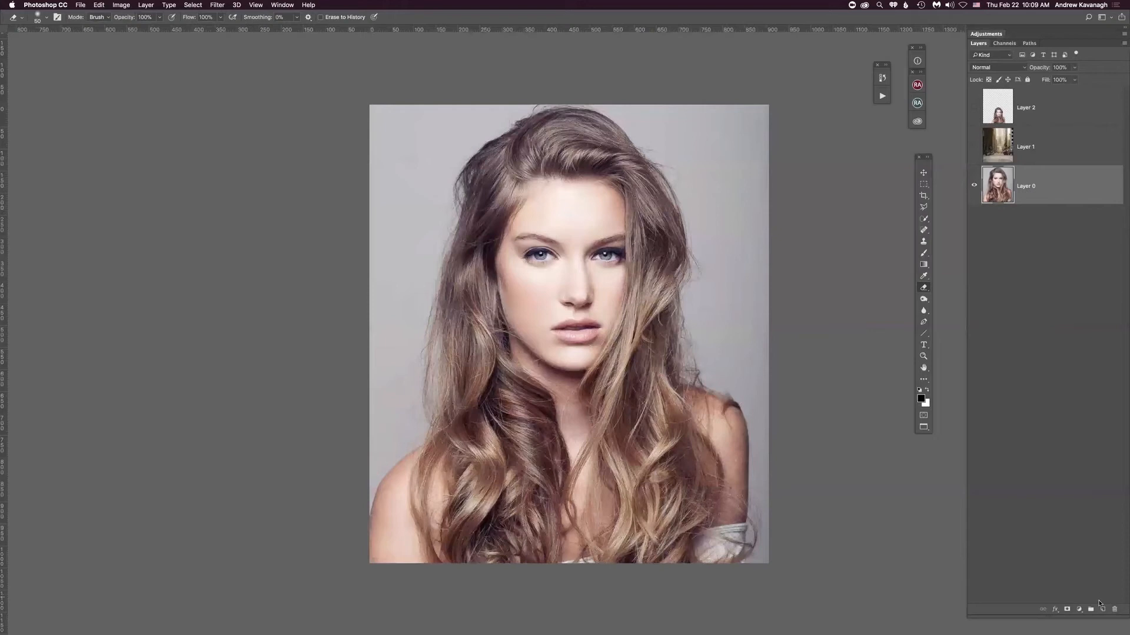
# Add an empty layer above Layer 0 and set up the Brush with a red foreground colour at 100% opacity
pyautogui.click(1103, 610)
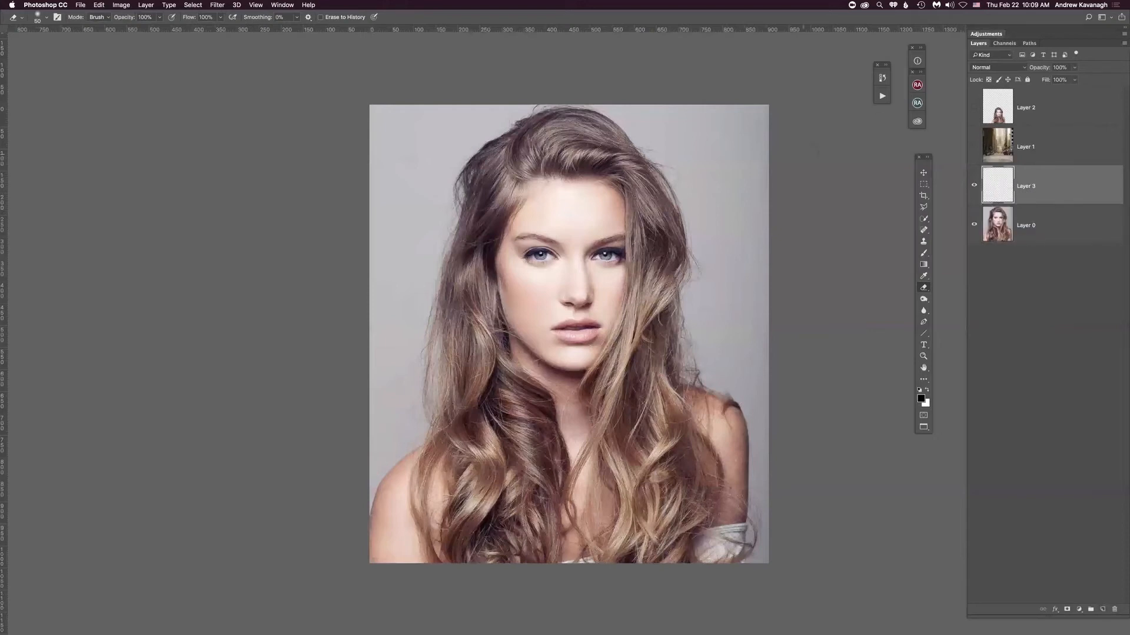
pyautogui.press('b')
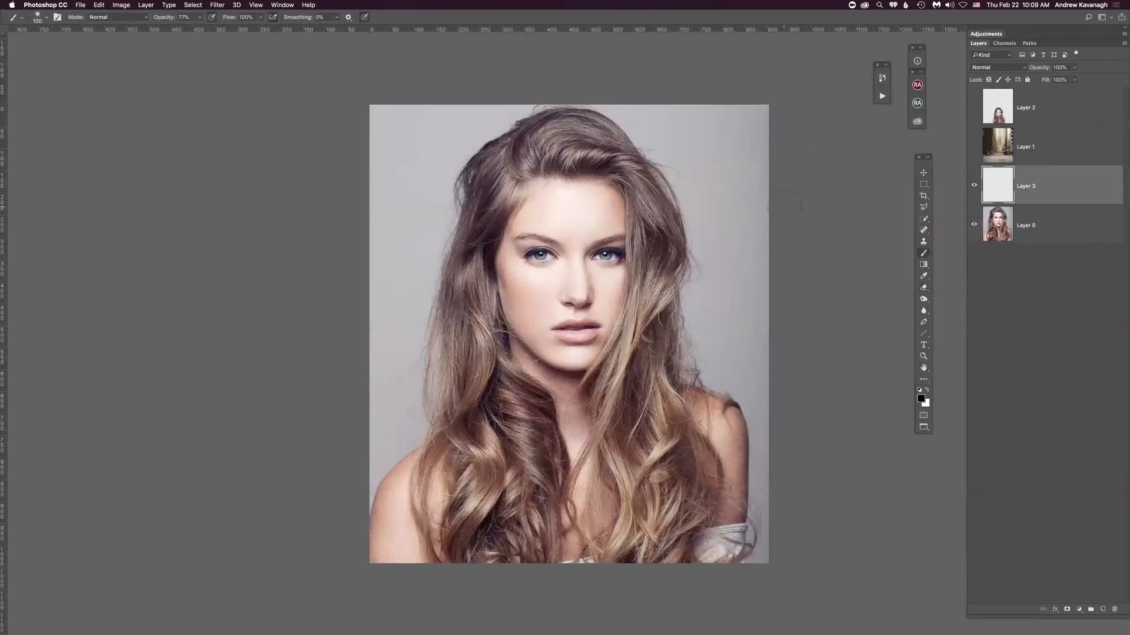
pyautogui.click(922, 400)
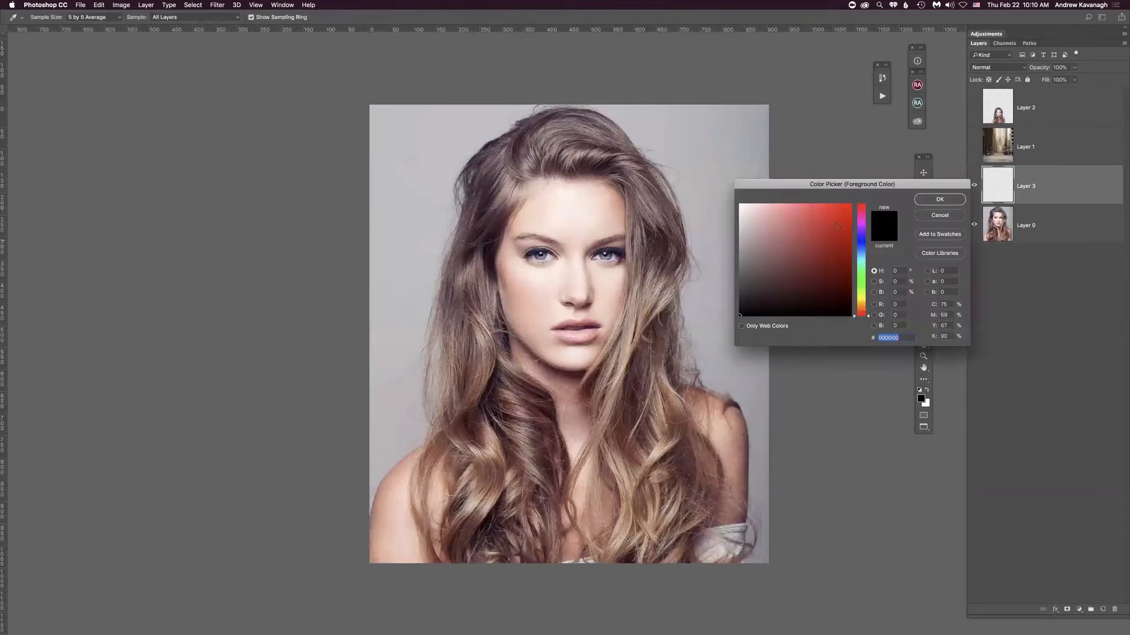
pyautogui.click(940, 200)
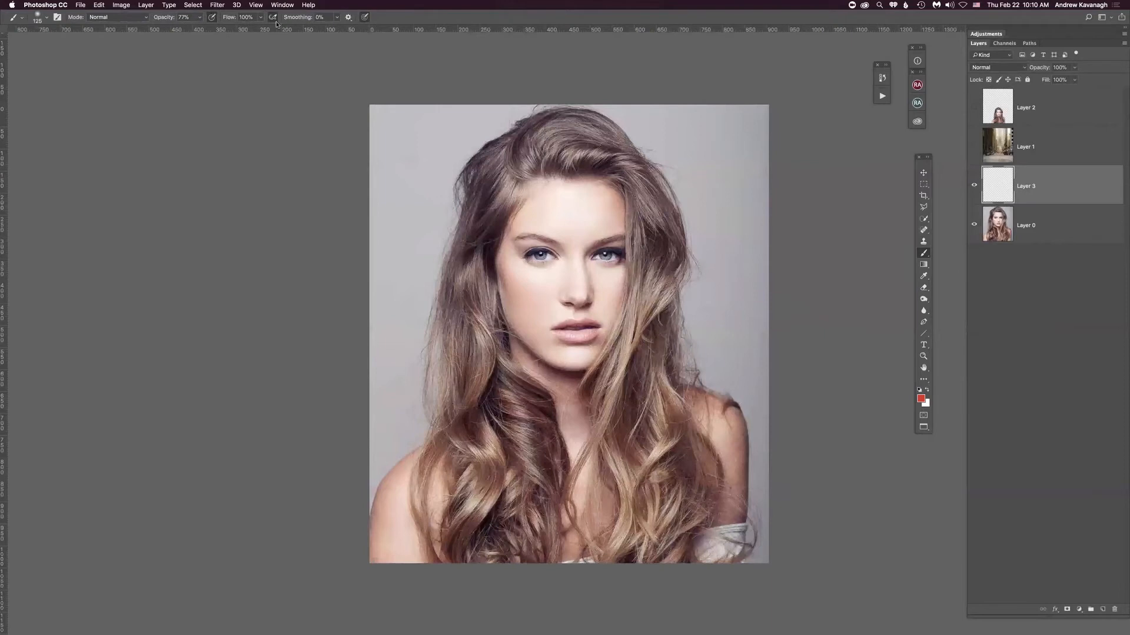
pyautogui.moveTo(160, 18); pyautogui.dragTo(267, 28)
# Undo a trial red stroke beside the hair, and paint red over the woman's face and neck on Layer 3, sparing eyes and lips
pyautogui.moveTo(689, 141)
pyautogui.mouseDown()
pyautogui.moveTo(717, 200)
pyautogui.moveTo(683, 137)
pyautogui.moveTo(727, 380)
pyautogui.moveTo(739, 374)
pyautogui.moveTo(752, 348)
pyautogui.mouseUp()
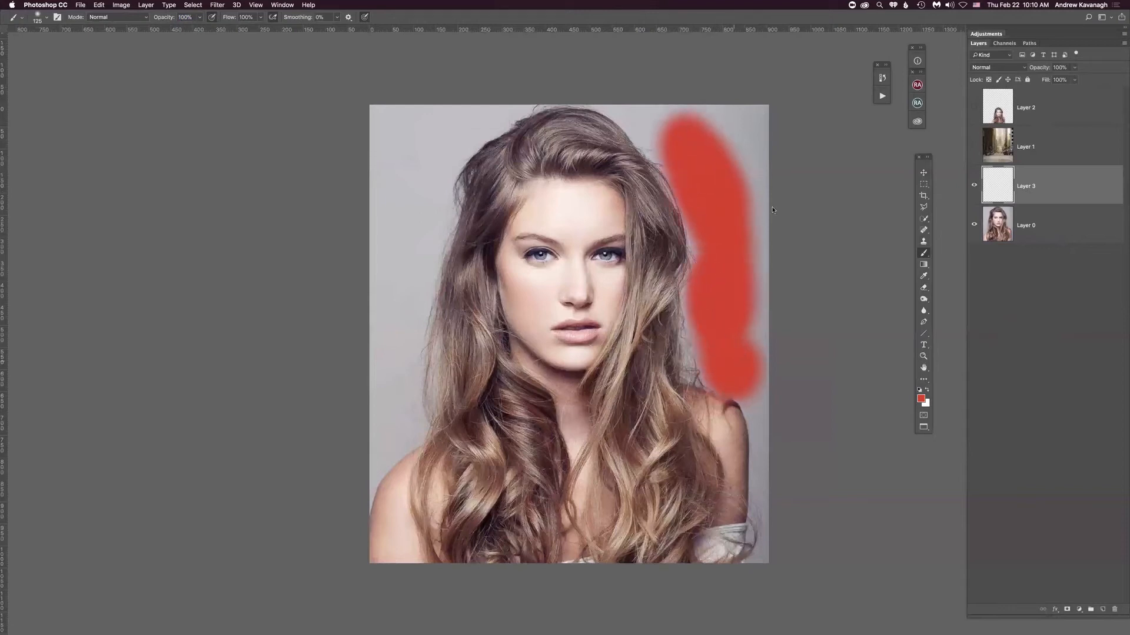
pyautogui.press('super+z')
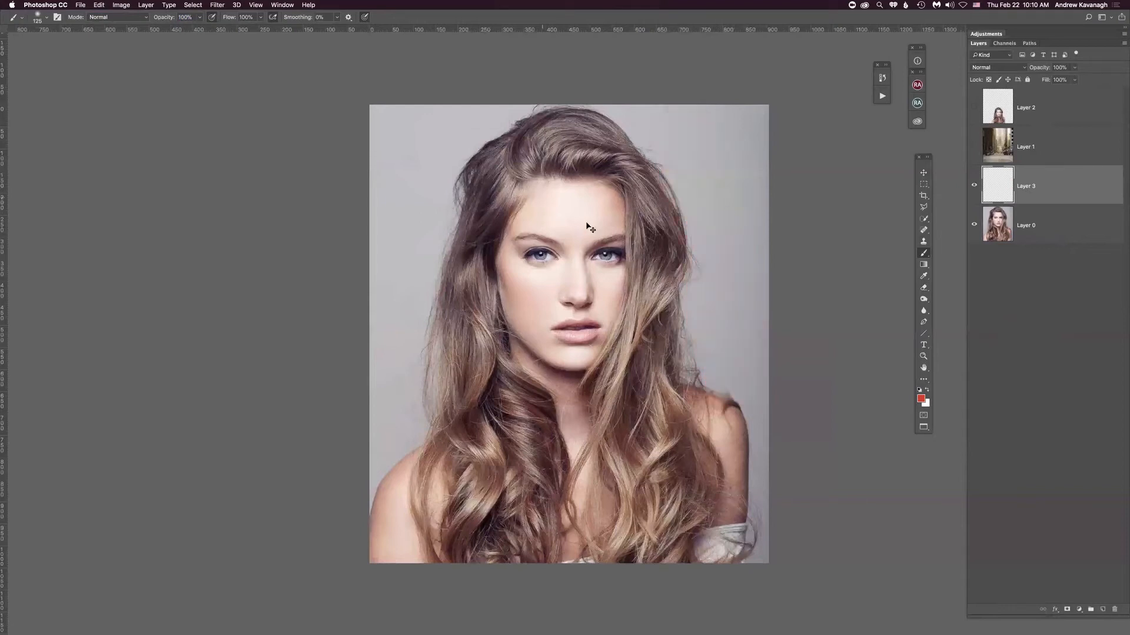
pyautogui.moveTo(541, 216)
pyautogui.mouseDown()
pyautogui.moveTo(544, 199)
pyautogui.moveTo(575, 229)
pyautogui.moveTo(517, 232)
pyautogui.moveTo(534, 301)
pyautogui.moveTo(566, 272)
pyautogui.moveTo(606, 288)
pyautogui.moveTo(527, 325)
pyautogui.moveTo(536, 337)
pyautogui.moveTo(529, 320)
pyautogui.moveTo(572, 357)
pyautogui.moveTo(592, 352)
pyautogui.moveTo(619, 277)
pyautogui.moveTo(606, 197)
pyautogui.moveTo(589, 183)
pyautogui.mouseUp()
pyautogui.press('[')
pyautogui.moveTo(532, 353)
pyautogui.mouseDown()
pyautogui.moveTo(559, 392)
pyautogui.moveTo(574, 453)
pyautogui.moveTo(570, 400)
pyautogui.mouseUp()
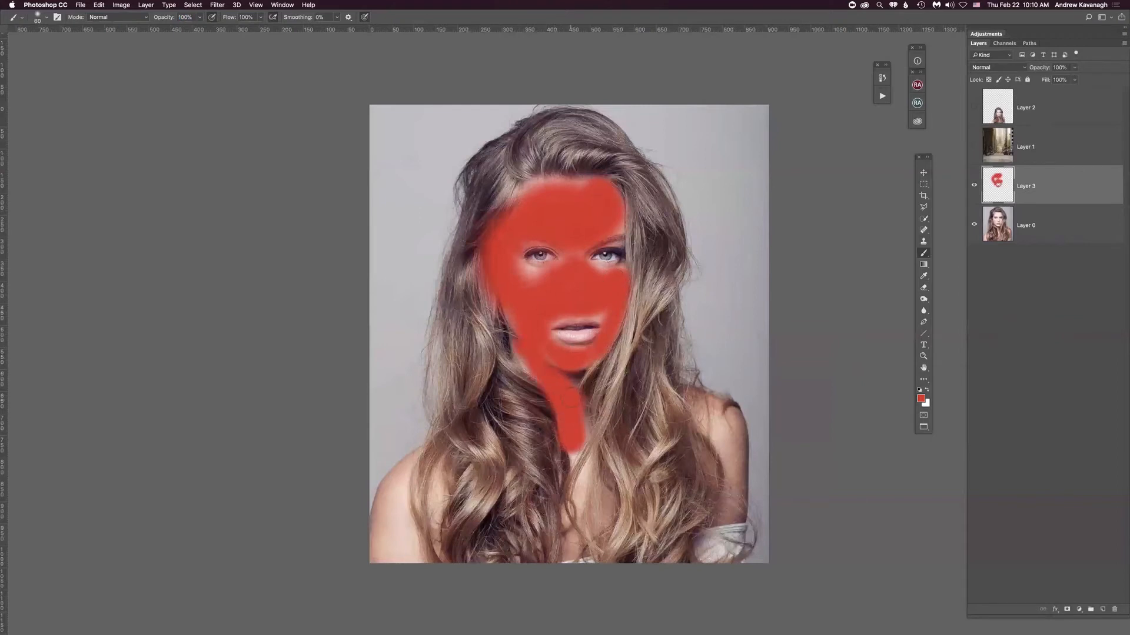
# Set the red layer's blend mode to Overlay and compare the portrait with that layer hidden and shown
pyautogui.click(1018, 66)
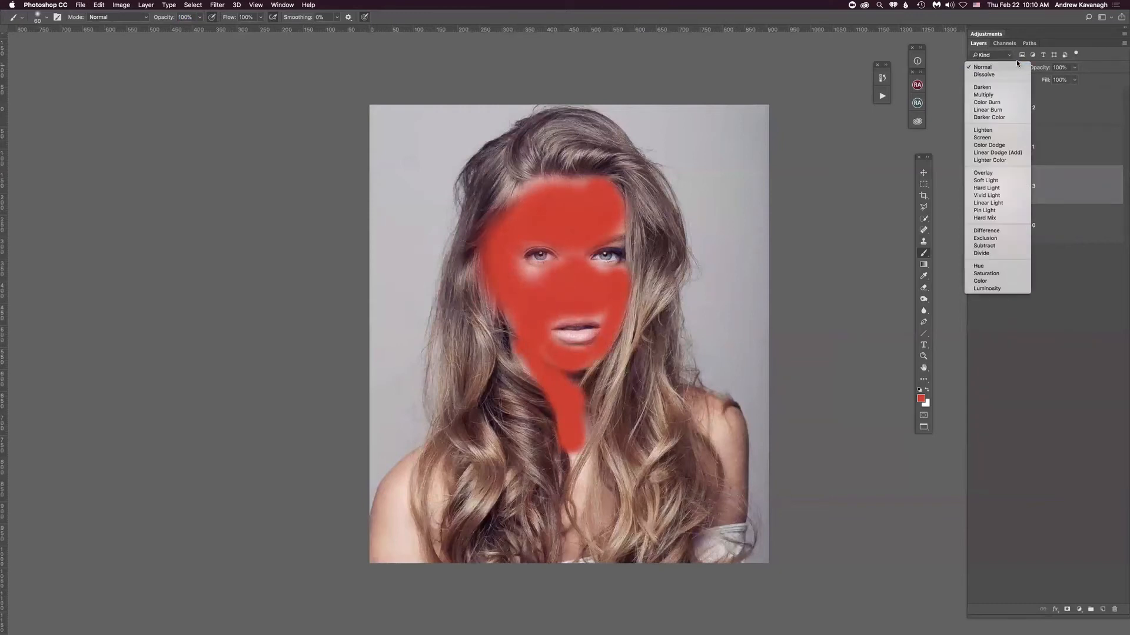
pyautogui.click(1005, 174)
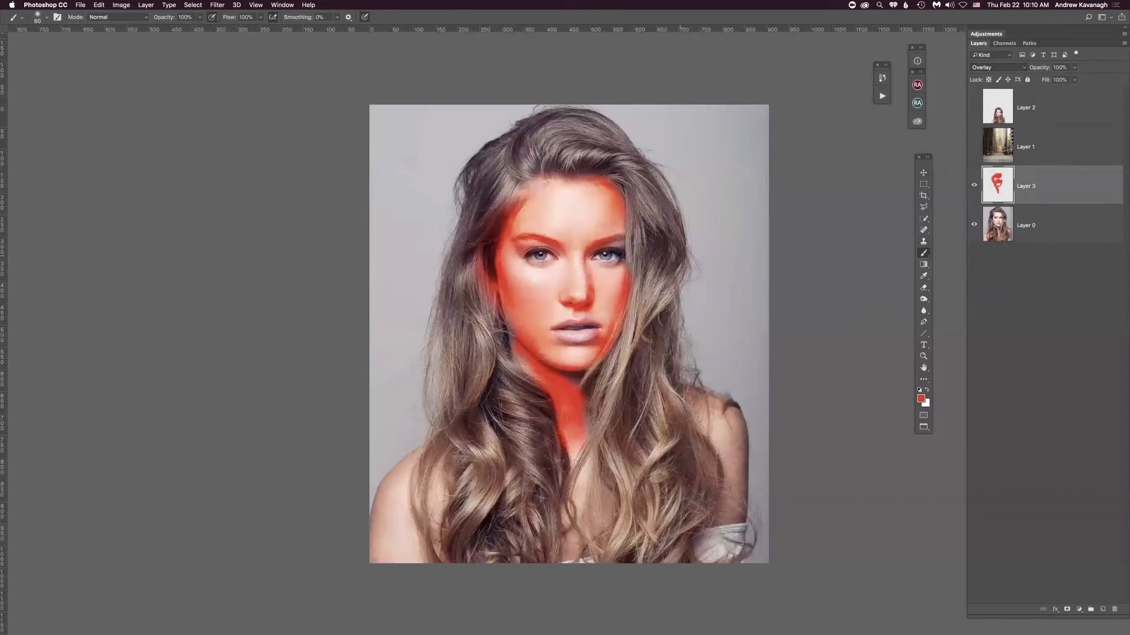
pyautogui.click(973, 186)
pyautogui.click(972, 186)
pyautogui.moveTo(1025, 34); pyautogui.dragTo(1024, 25)
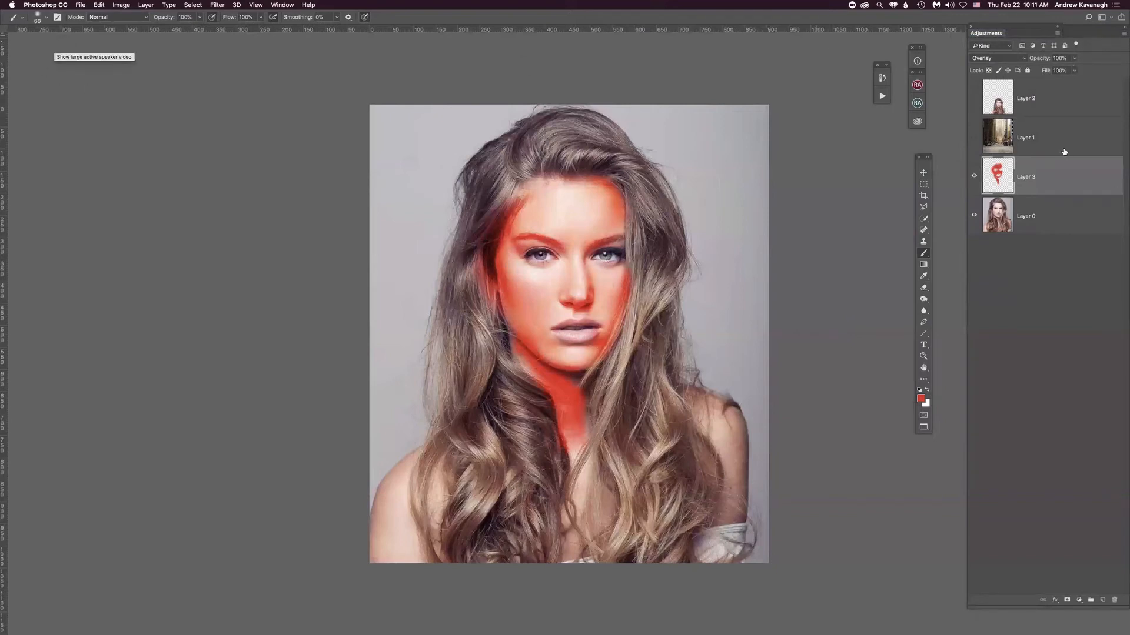
pyautogui.click(974, 176)
pyautogui.click(974, 176)
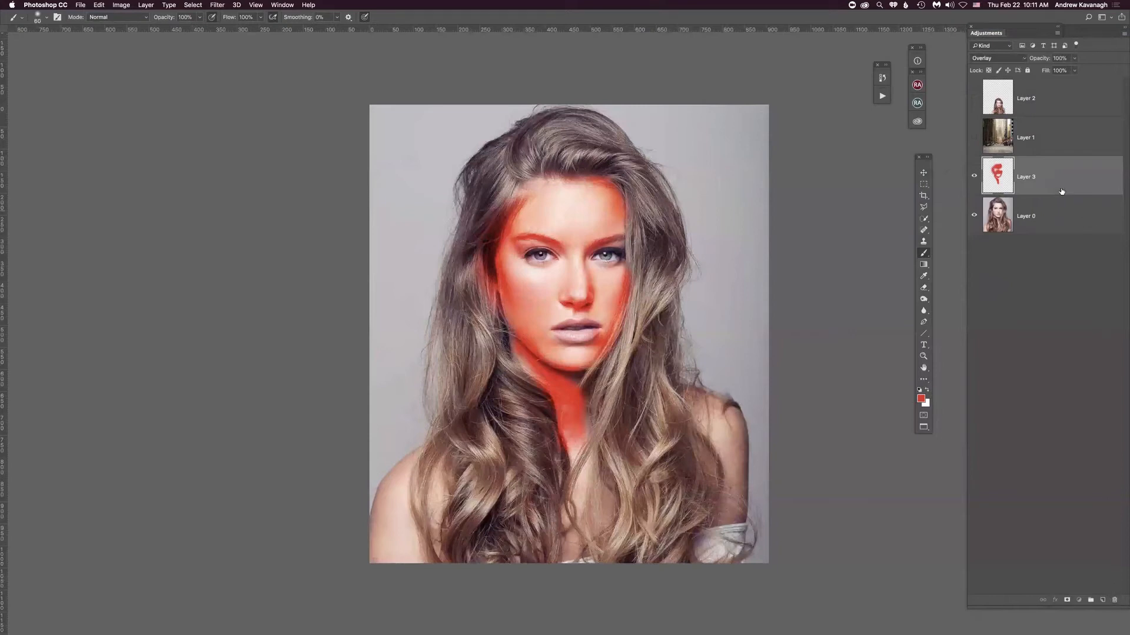
# Delete the red painted layer and add a new empty layer above Layer 0
pyautogui.moveTo(1054, 177)
pyautogui.mouseDown()
pyautogui.moveTo(1115, 574)
pyautogui.moveTo(1094, 289)
pyautogui.moveTo(1070, 182)
pyautogui.moveTo(1052, 184)
pyautogui.mouseUp()
pyautogui.press('BackSpace')
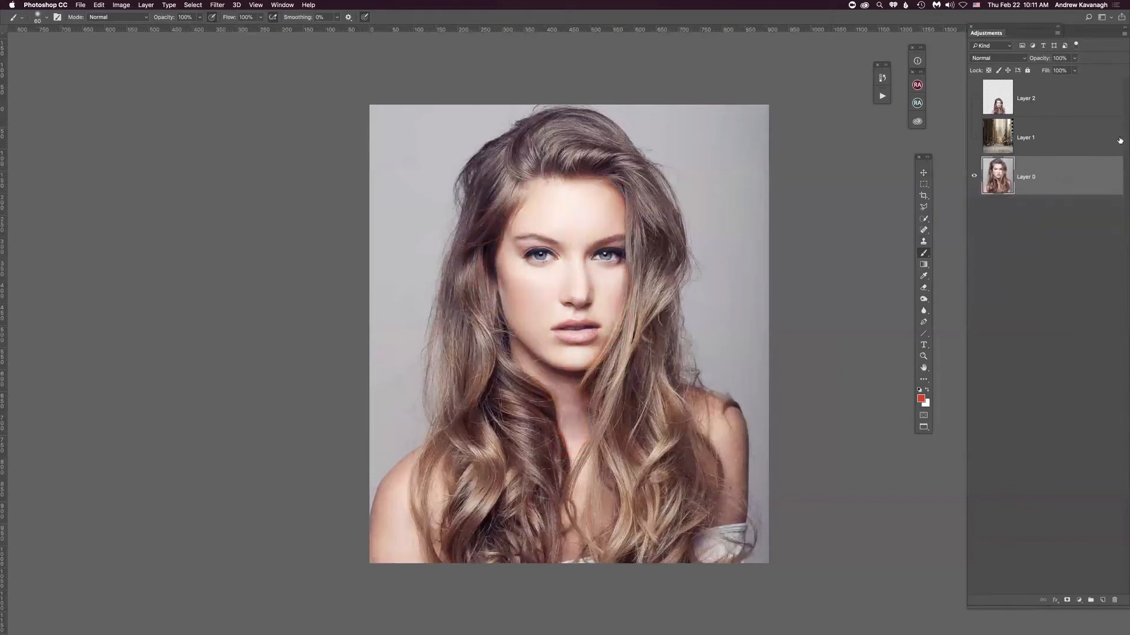
pyautogui.click(1103, 600)
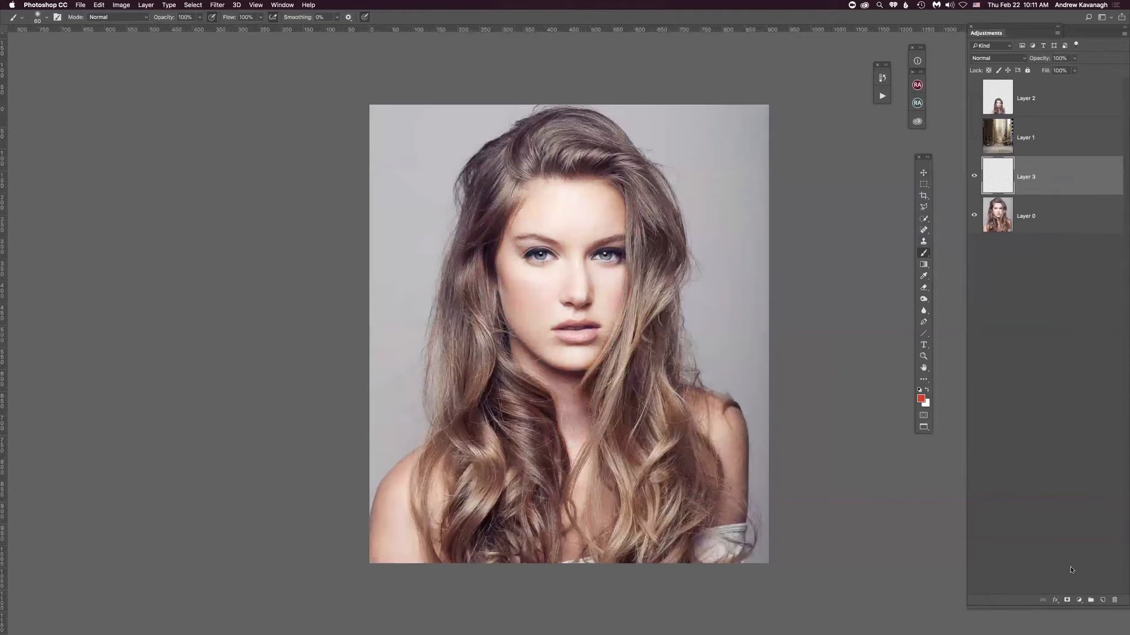
# Hide the empty Layer 3 and add a Levels adjustment layer directly above Layer 0
pyautogui.click(1078, 602)
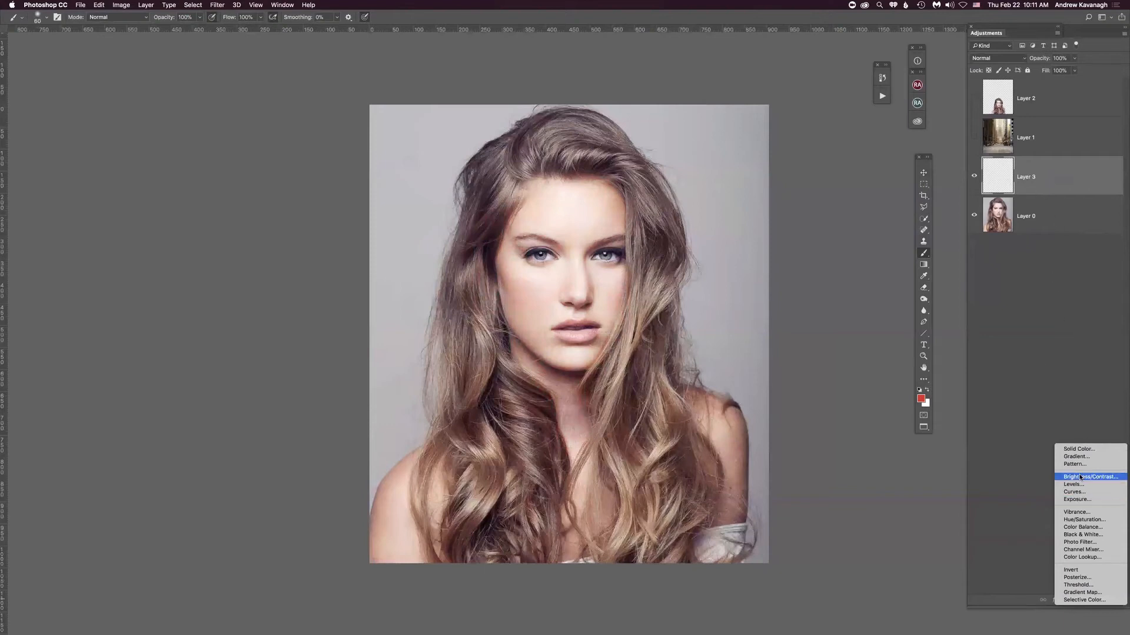
pyautogui.click(1036, 218)
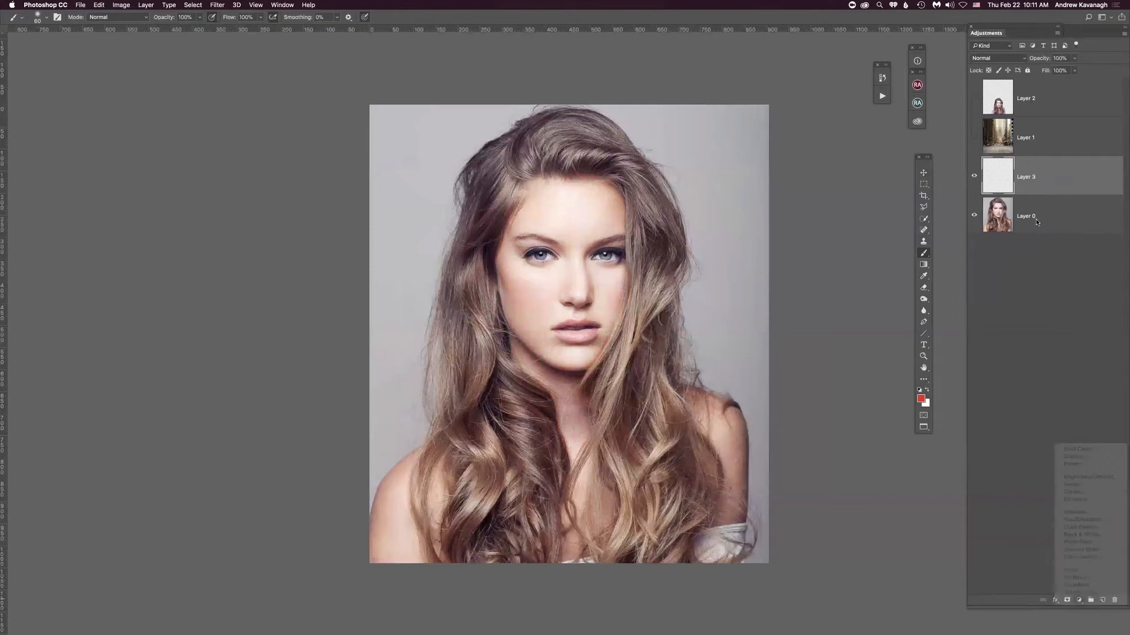
pyautogui.click(1034, 218)
pyautogui.click(974, 176)
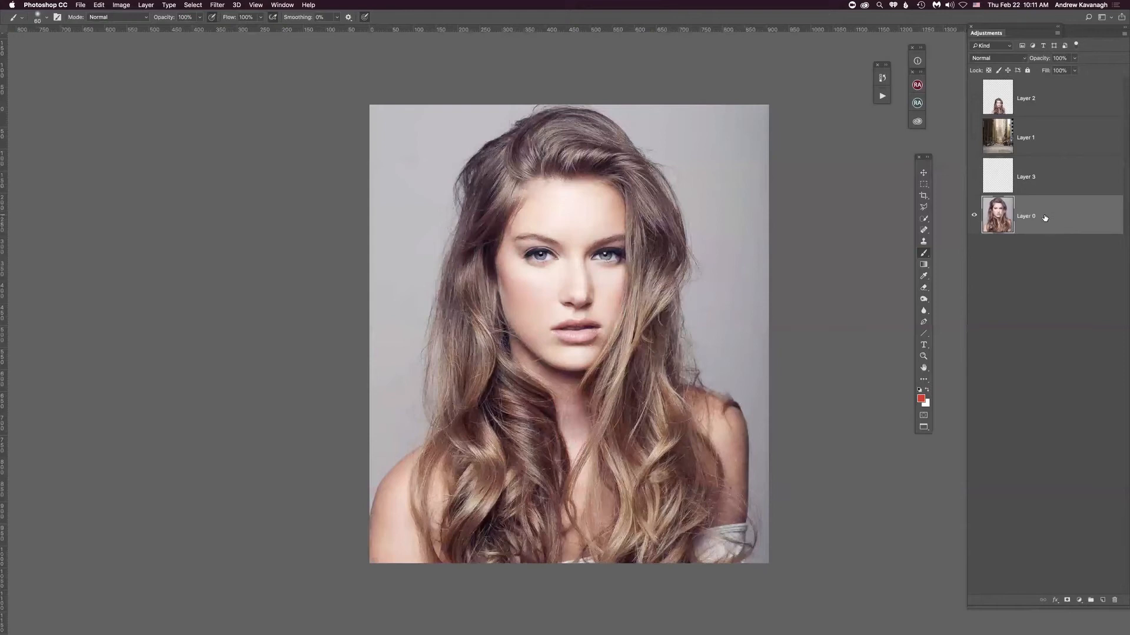
pyautogui.click(1079, 600)
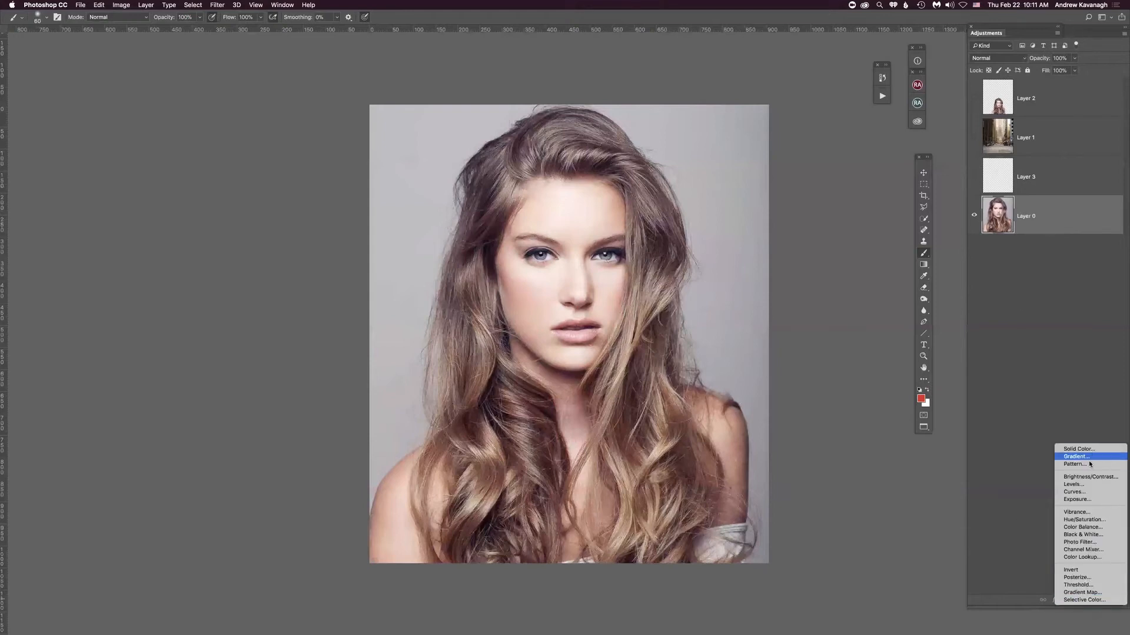
pyautogui.click(1085, 485)
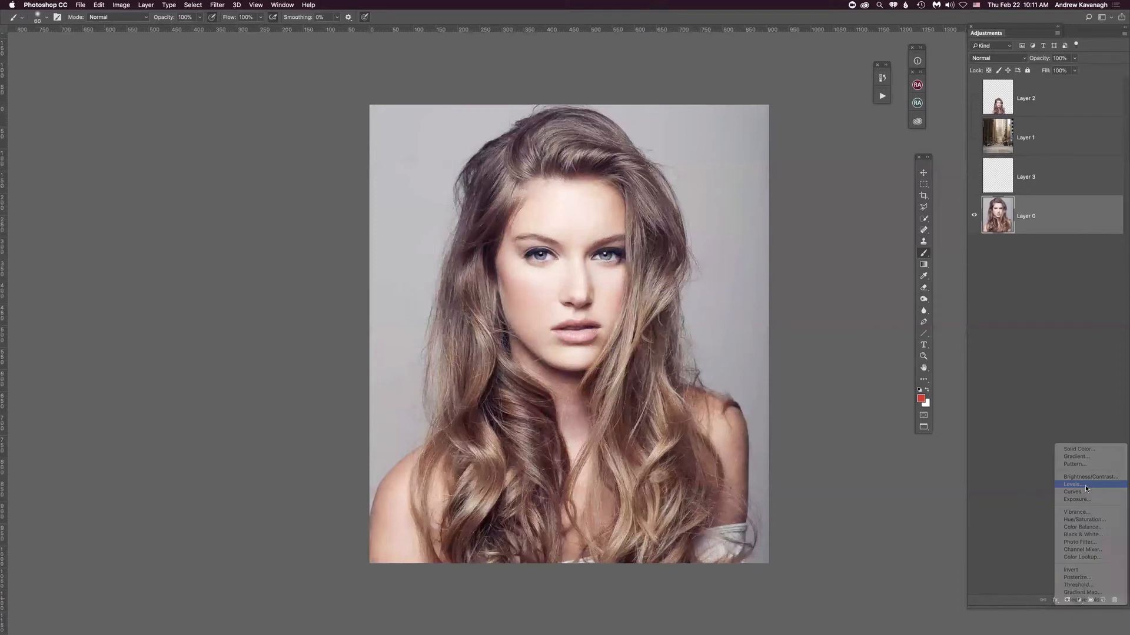
pyautogui.moveTo(660, 222); pyautogui.dragTo(822, 183)
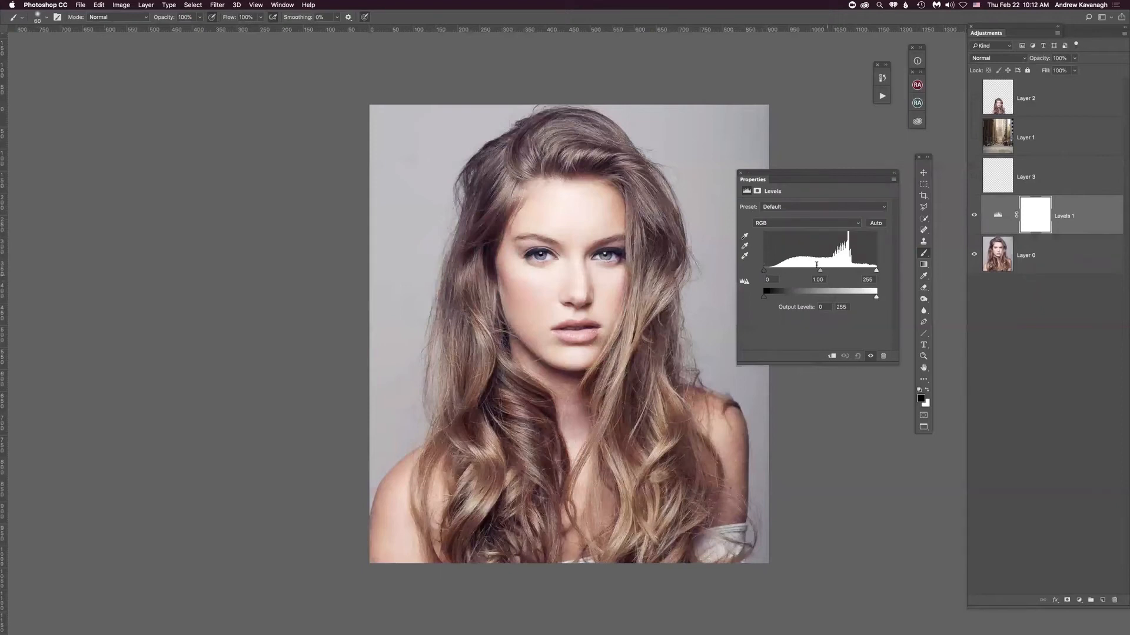
# Set the Levels input shadows to 10, midtones to 1.28 and output levels to 2 and 246, and collapse the adjustment's settings
pyautogui.moveTo(765, 270); pyautogui.dragTo(820, 269)
pyautogui.moveTo(874, 270); pyautogui.dragTo(877, 269)
pyautogui.moveTo(768, 271); pyautogui.dragTo(767, 296)
pyautogui.moveTo(875, 298)
pyautogui.mouseDown()
pyautogui.moveTo(858, 297)
pyautogui.moveTo(872, 297)
pyautogui.mouseUp()
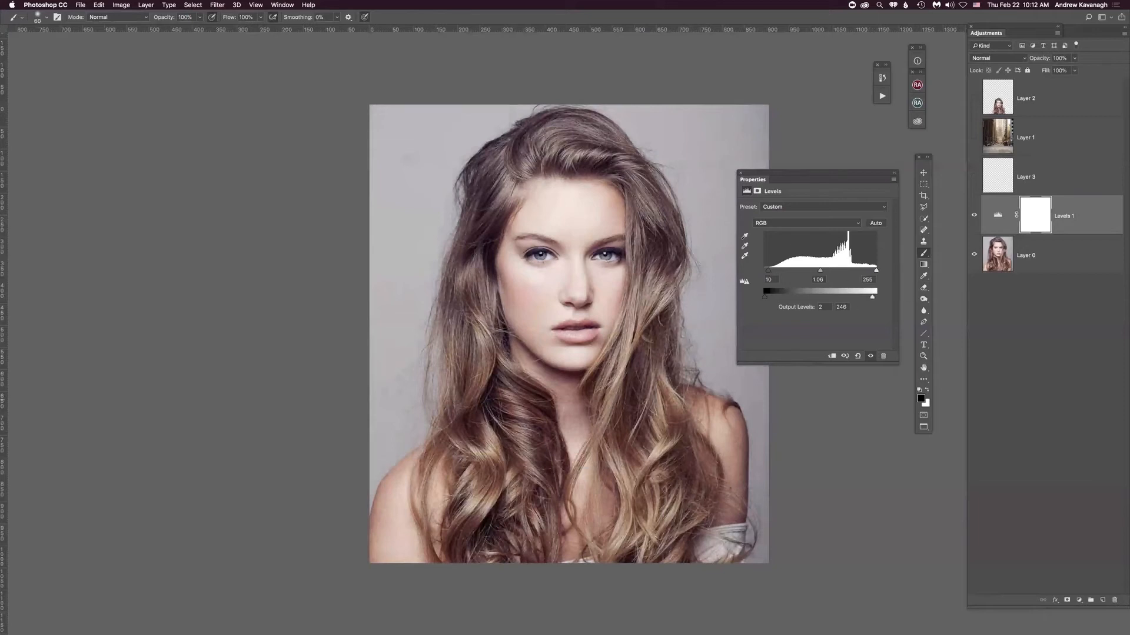
pyautogui.moveTo(820, 270); pyautogui.dragTo(812, 270)
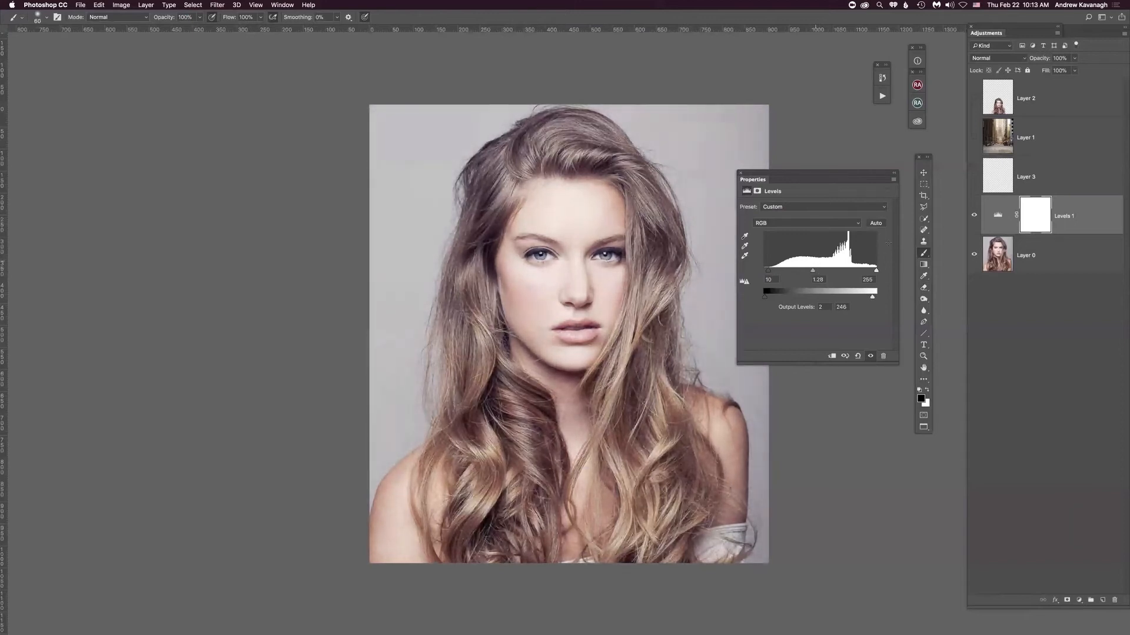
pyautogui.click(894, 175)
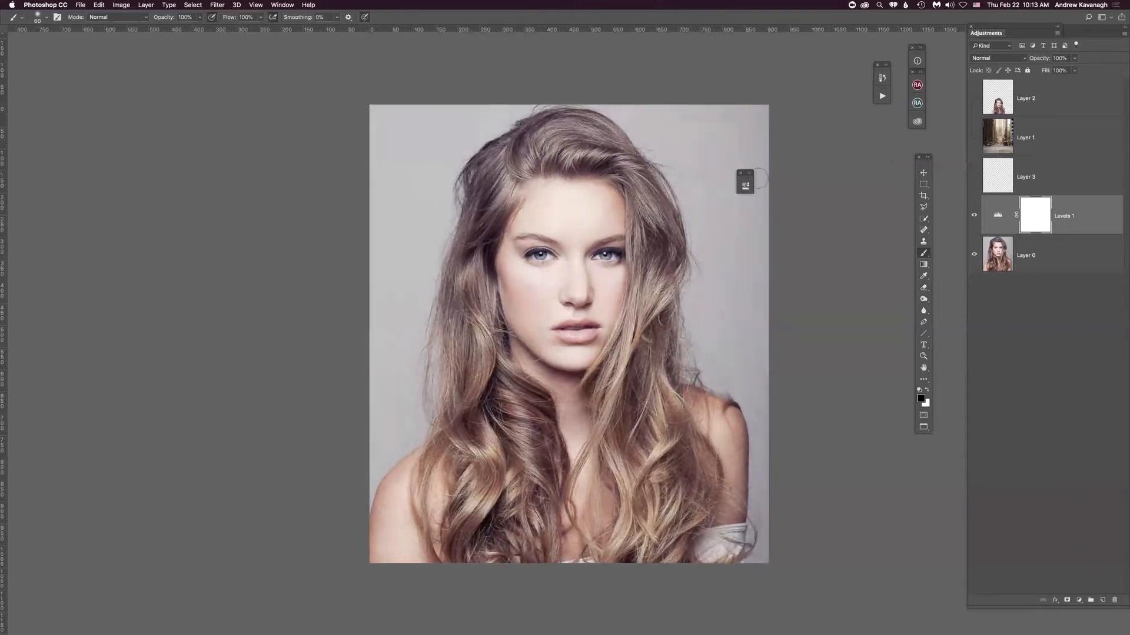
pyautogui.moveTo(745, 173); pyautogui.dragTo(875, 161)
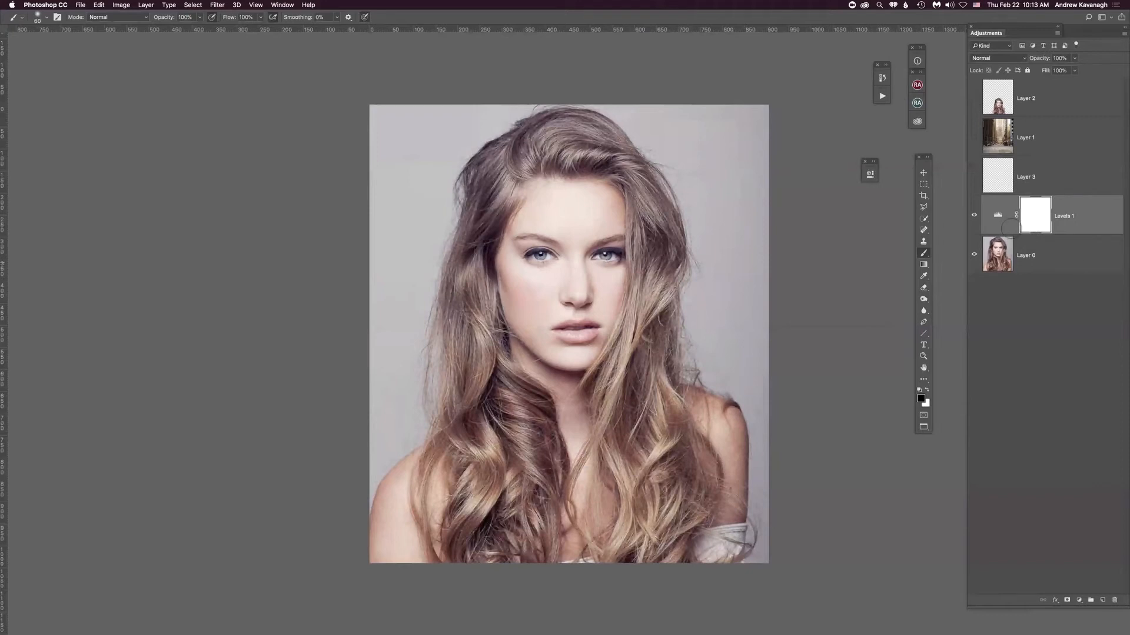
# Compare the portrait with the Levels 1 adjustment hidden and shown
pyautogui.click(975, 217)
pyautogui.click(975, 217)
pyautogui.click(975, 217)
pyautogui.click(975, 217)
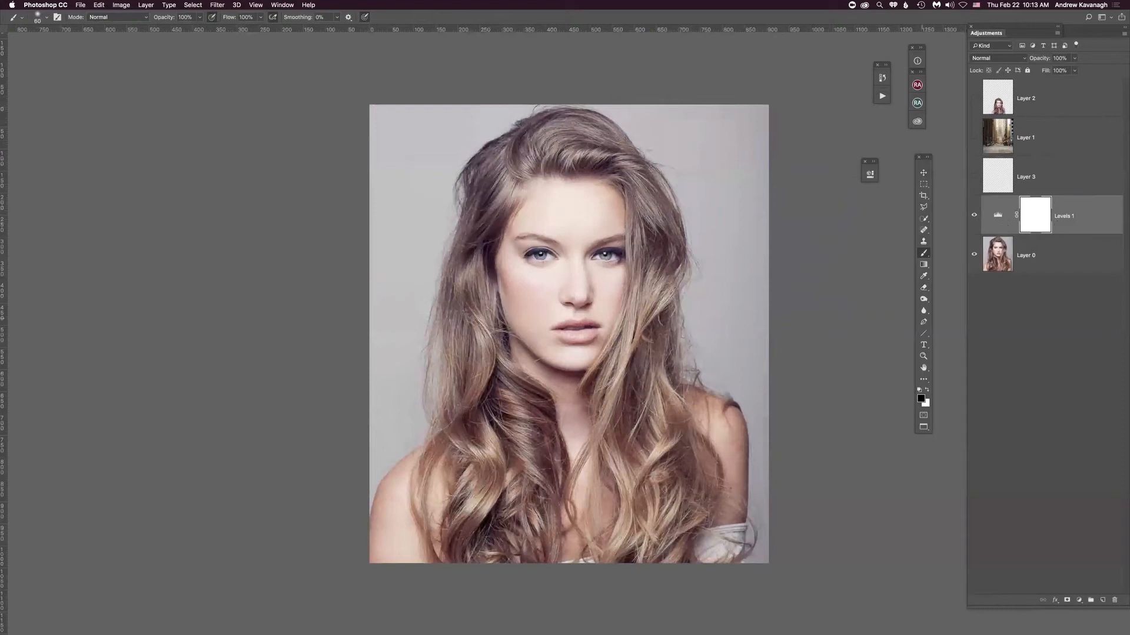
# Paint black over the woman's hair on the Levels 1 layer mask with the regular Brush tool
pyautogui.hotkey('shift', 'b')
pyautogui.hotkey('shift', 'b')
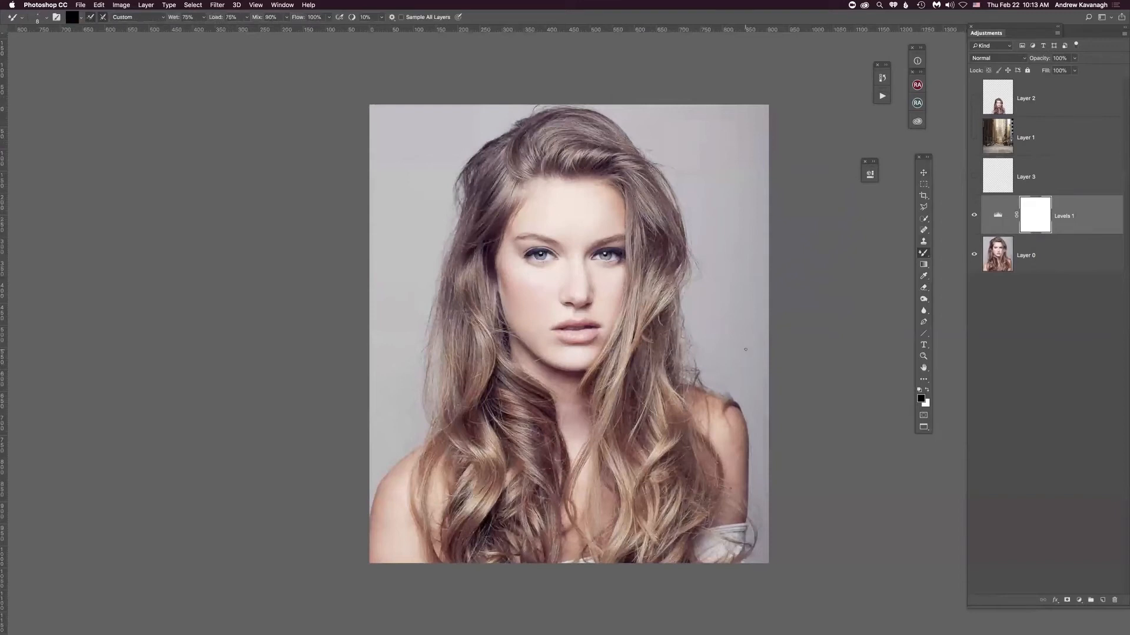
pyautogui.hotkey('shift', 'b')
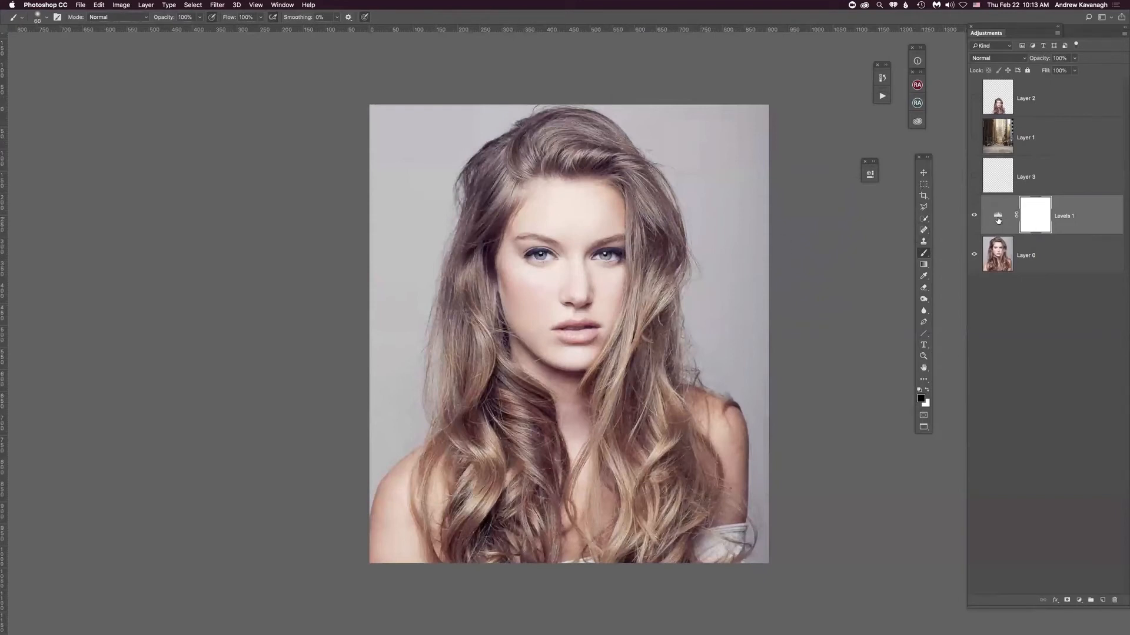
pyautogui.click(974, 216)
pyautogui.click(974, 216)
pyautogui.moveTo(660, 456)
pyautogui.mouseDown()
pyautogui.moveTo(675, 515)
pyautogui.moveTo(651, 521)
pyautogui.mouseUp()
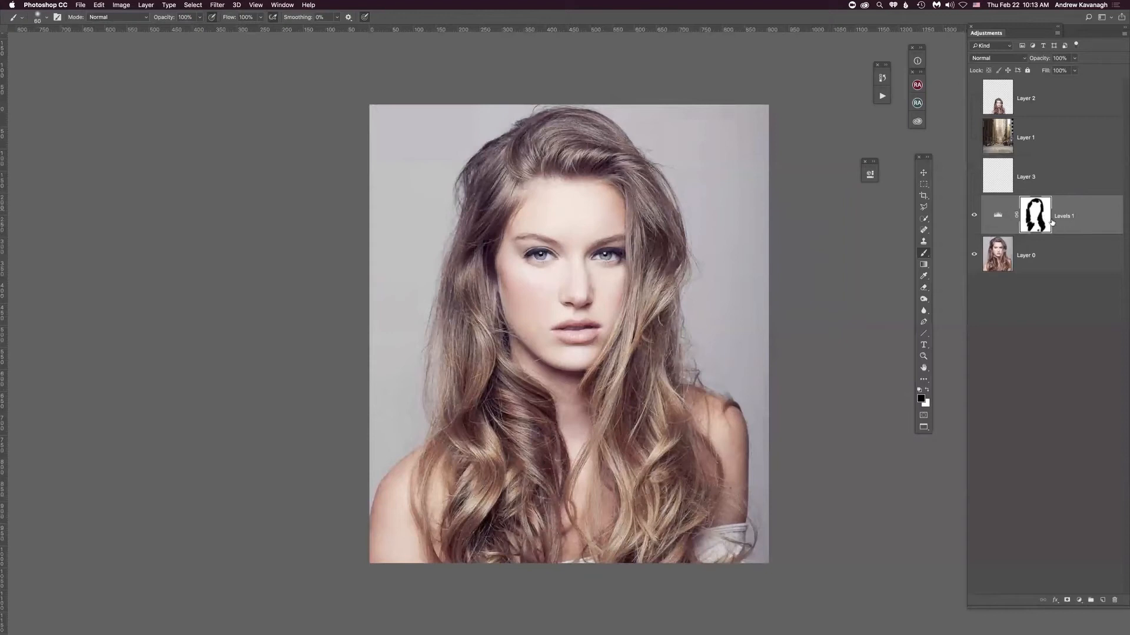
# View the Levels 1 mask on its own, check the black foreground colour, and return to the normal image view
pyautogui.keyDown('alt'); pyautogui.click(1033, 219); pyautogui.keyUp('alt')
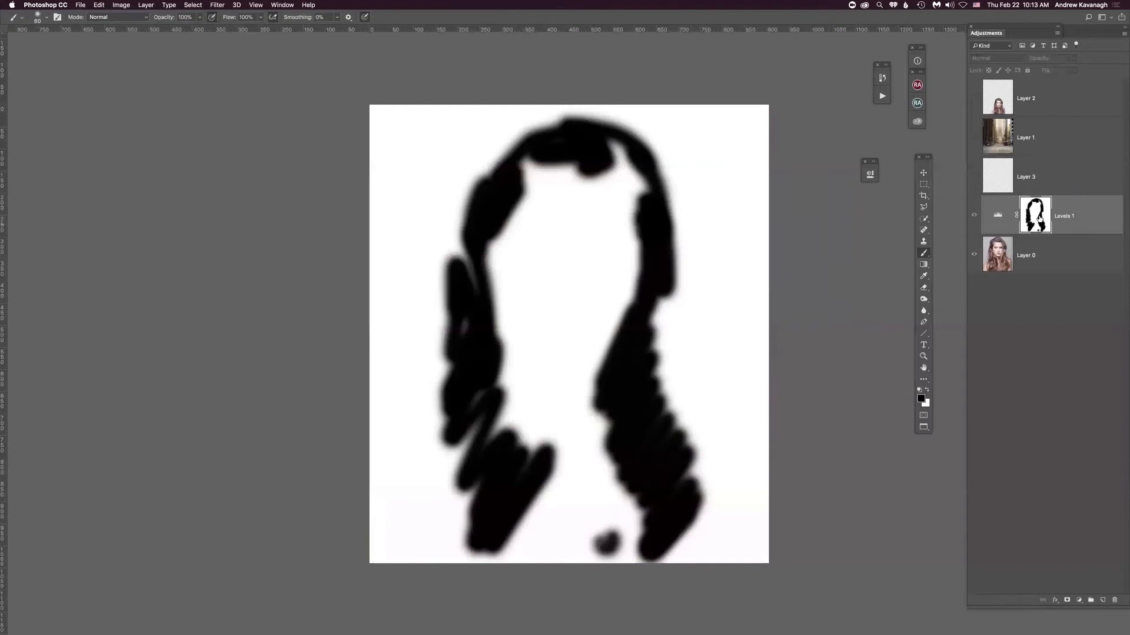
pyautogui.keyDown('alt'); pyautogui.click(1040, 218); pyautogui.keyUp('alt')
pyautogui.keyDown('alt'); pyautogui.click(1038, 218); pyautogui.keyUp('alt')
pyautogui.click(921, 399)
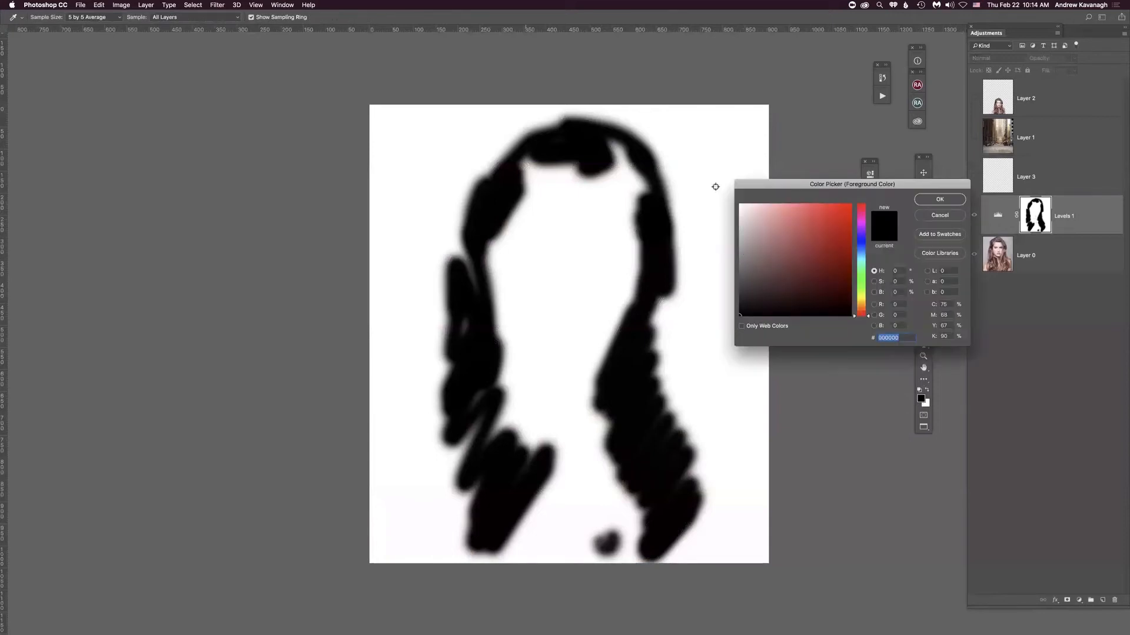
pyautogui.click(940, 215)
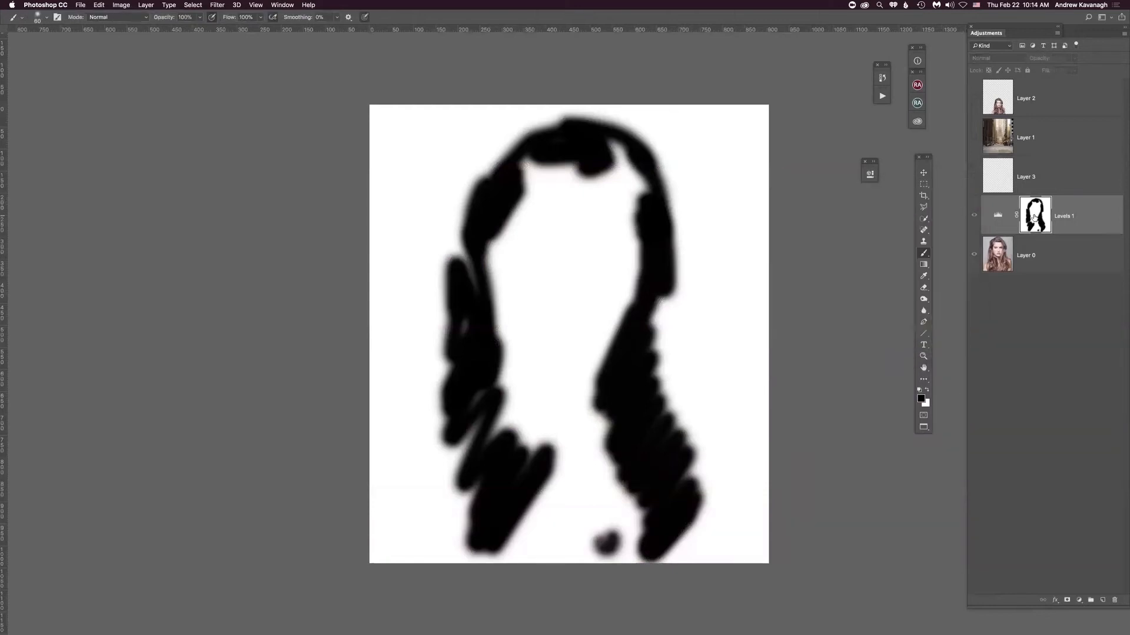
pyautogui.keyDown('alt'); pyautogui.click(1034, 216); pyautogui.keyUp('alt')
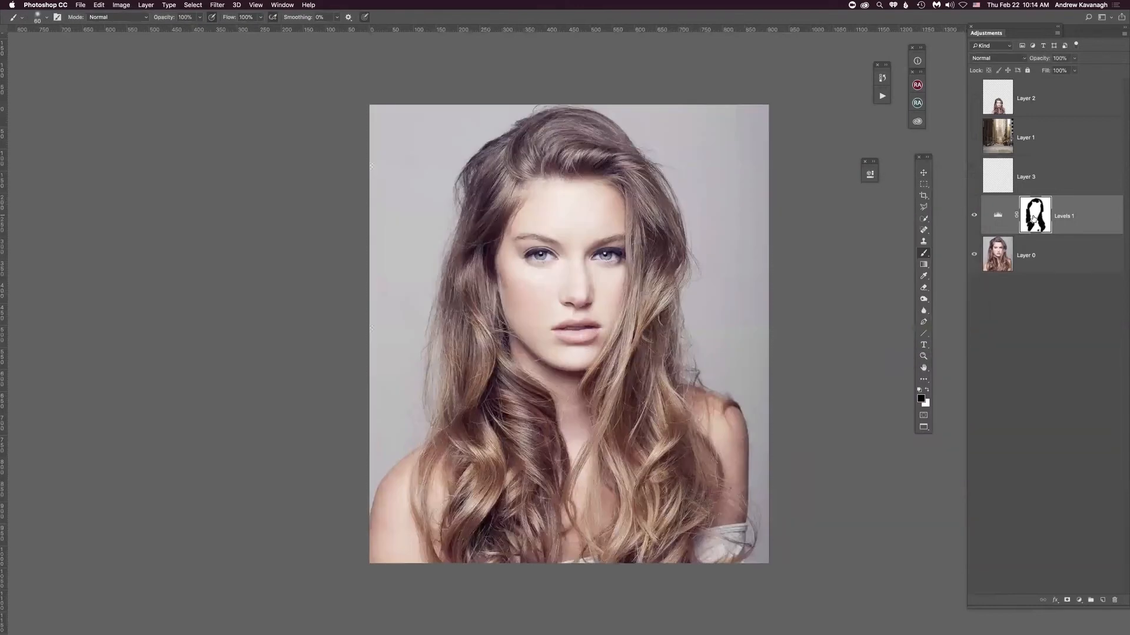
# Toggle the masked Levels 1 adjustment repeatedly to examine its effect on the skin and backdrop versus the hair
pyautogui.click(973, 216)
pyautogui.click(973, 216)
pyautogui.click(974, 216)
pyautogui.click(974, 216)
pyautogui.click(972, 217)
pyautogui.click(973, 216)
pyautogui.click(974, 217)
pyautogui.click(974, 217)
# Reopen the Levels 1 settings, set the midtones to 1.04, and collapse them again
pyautogui.doubleClick(998, 217)
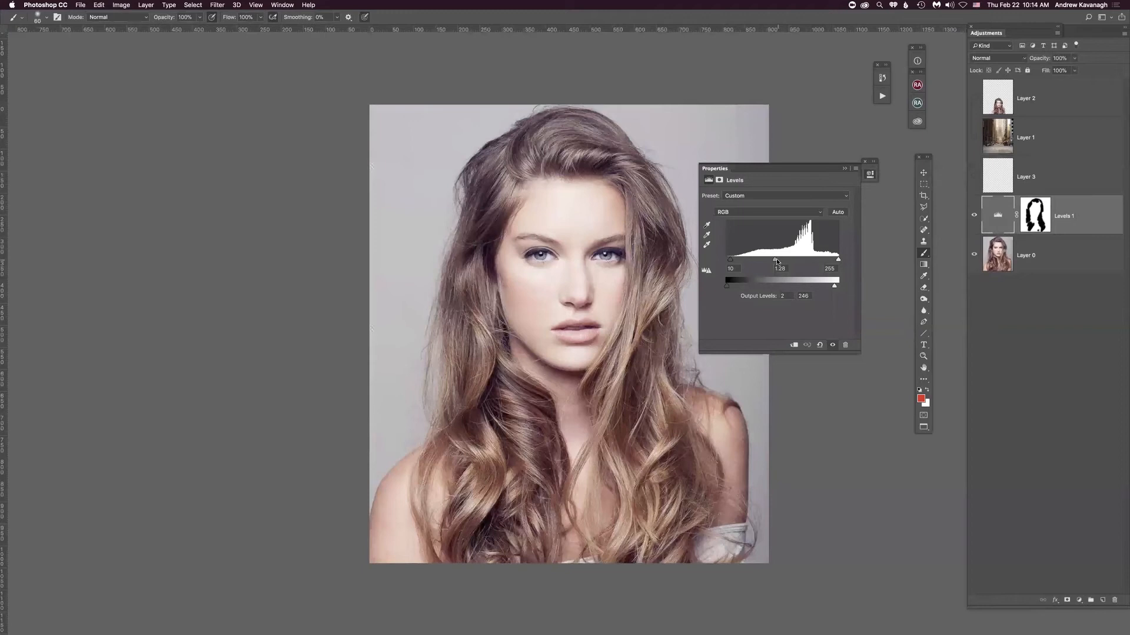
pyautogui.moveTo(776, 259); pyautogui.dragTo(781, 259)
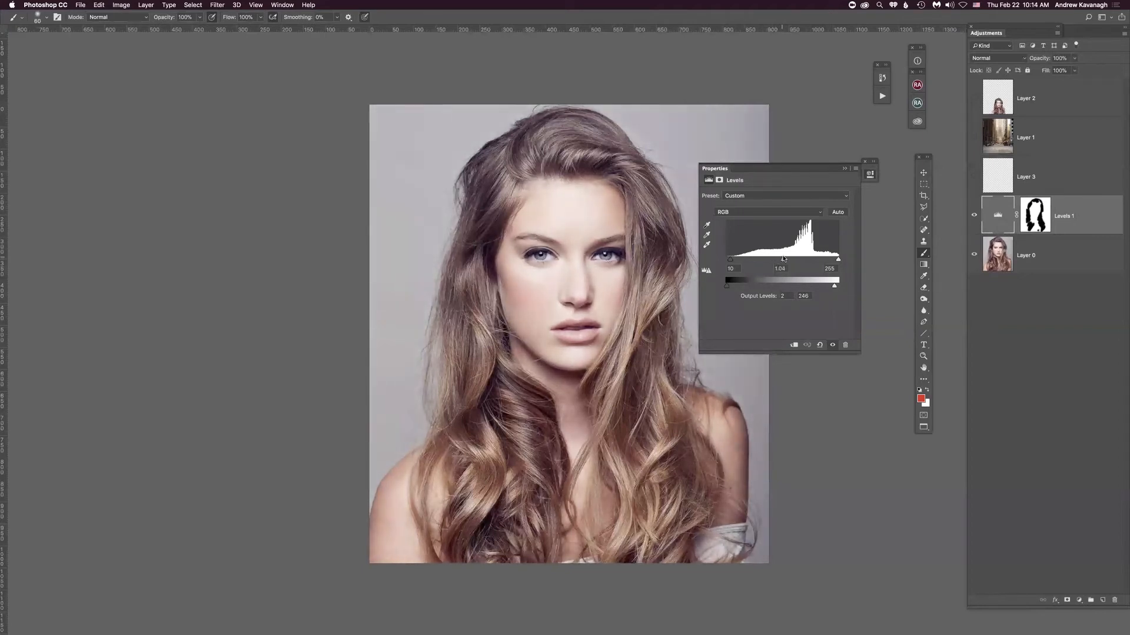
pyautogui.click(844, 169)
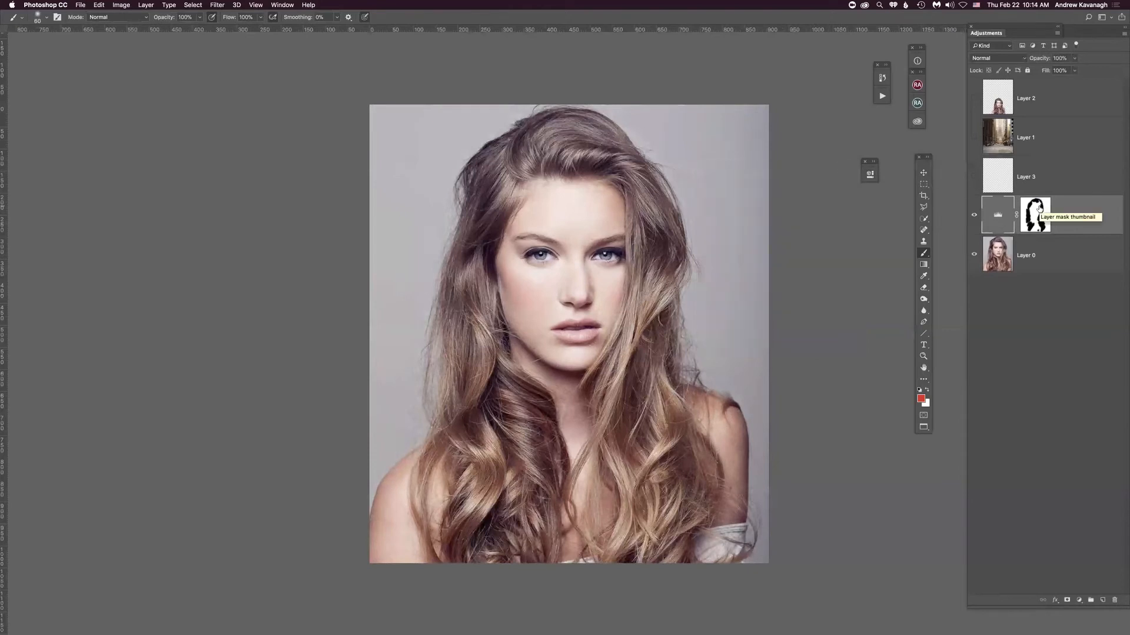
# Toggle the Levels 1 adjustment off and on for comparison, and delete the adjustment layer
pyautogui.click(974, 215)
pyautogui.click(974, 216)
pyautogui.moveTo(1074, 219); pyautogui.dragTo(1063, 204)
pyautogui.press('BackSpace')
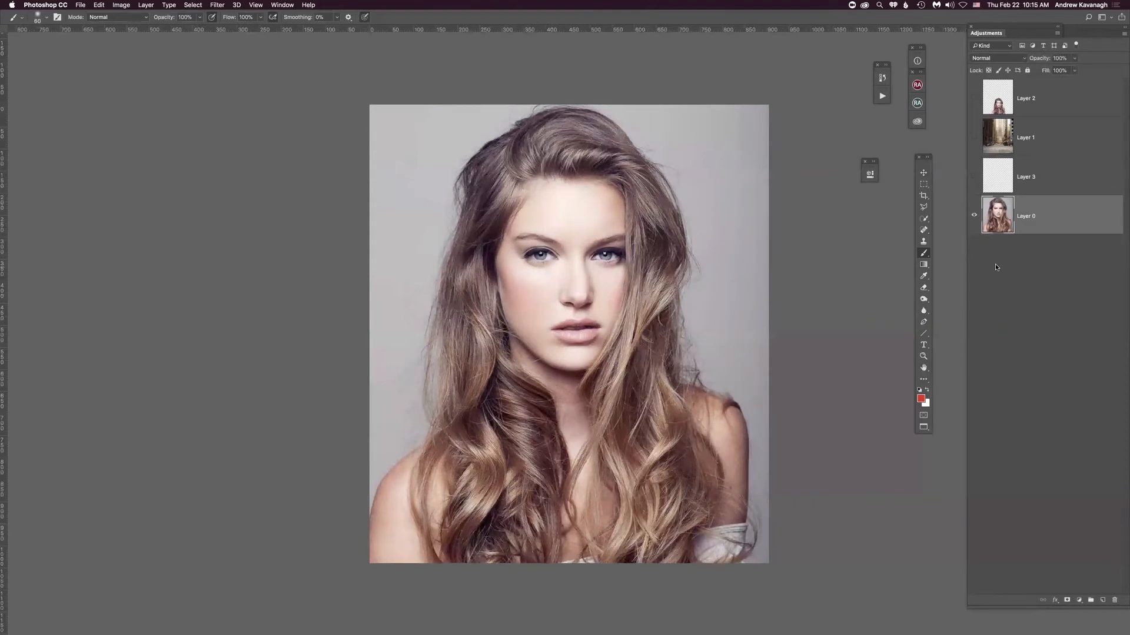
# Look through the direct image adjustments available for Layer 0 without applying any
pyautogui.click(121, 5)
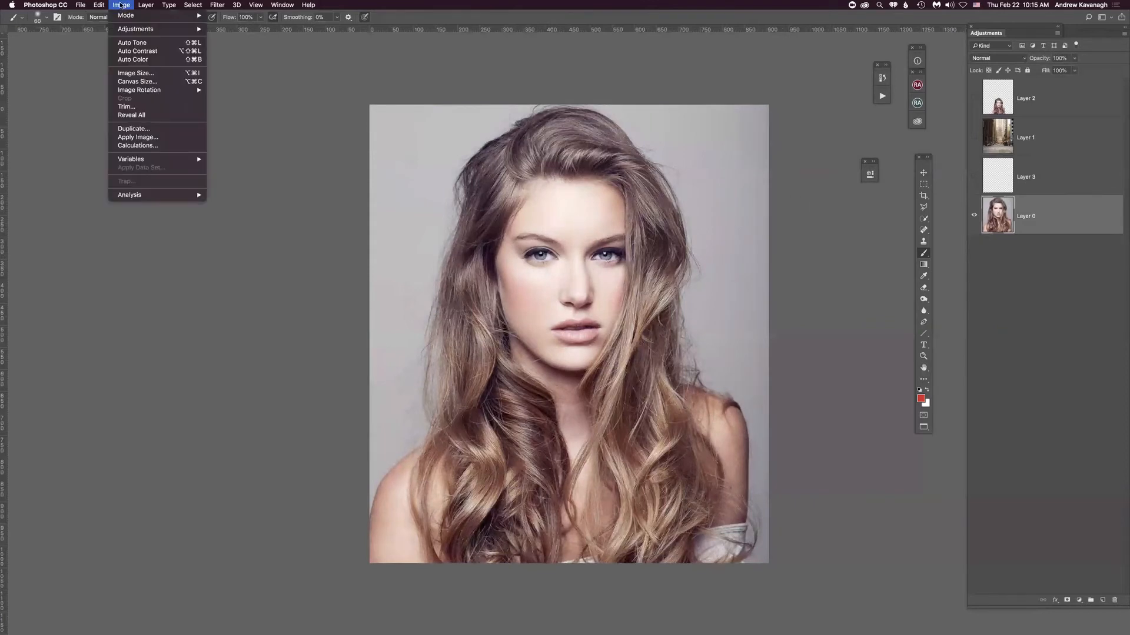
pyautogui.moveTo(176, 29)
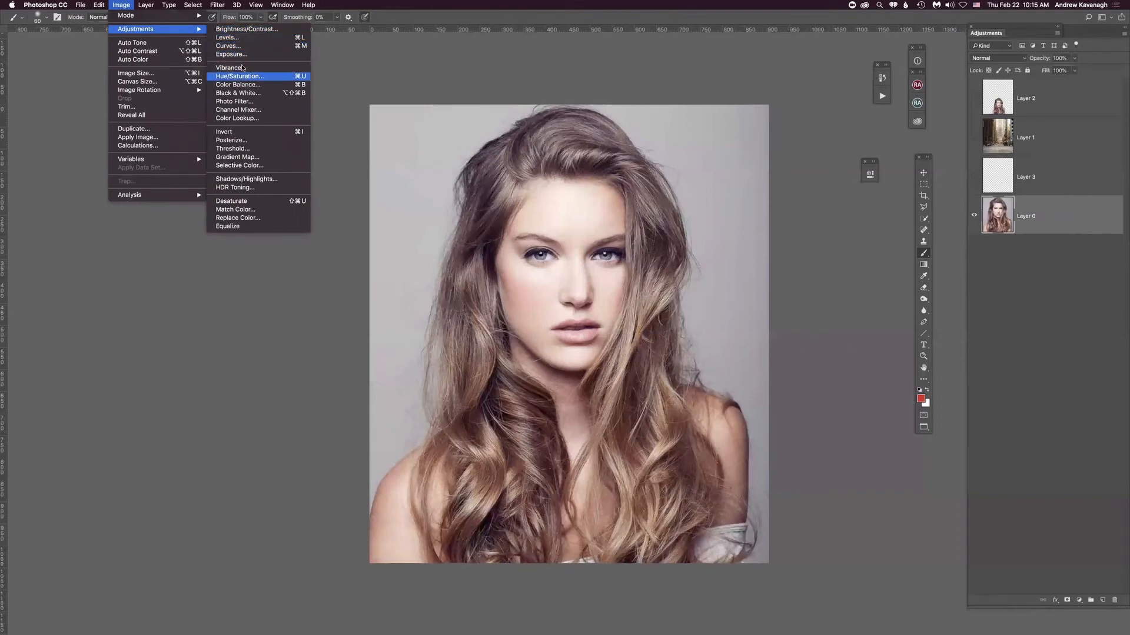
pyautogui.click(159, 29)
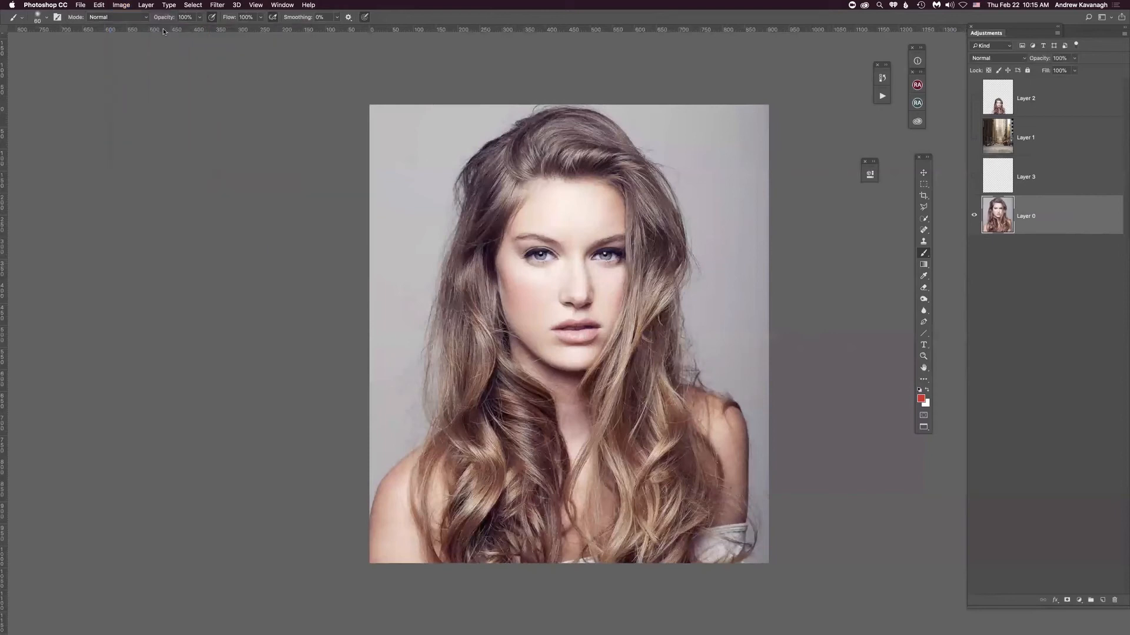
pyautogui.click(121, 5)
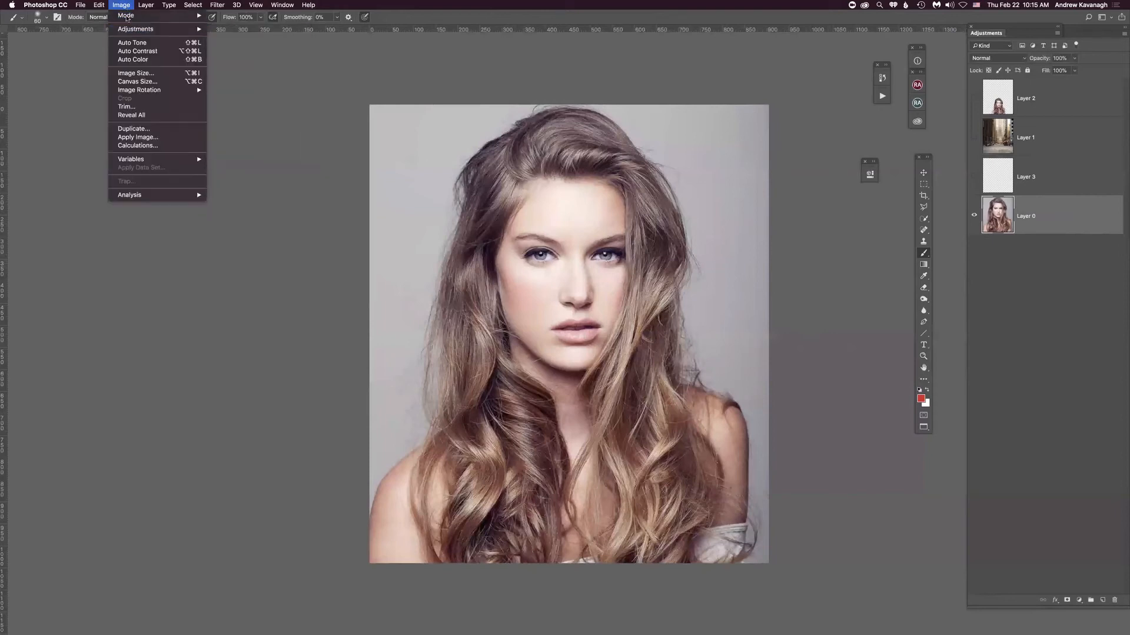
pyautogui.moveTo(137, 31)
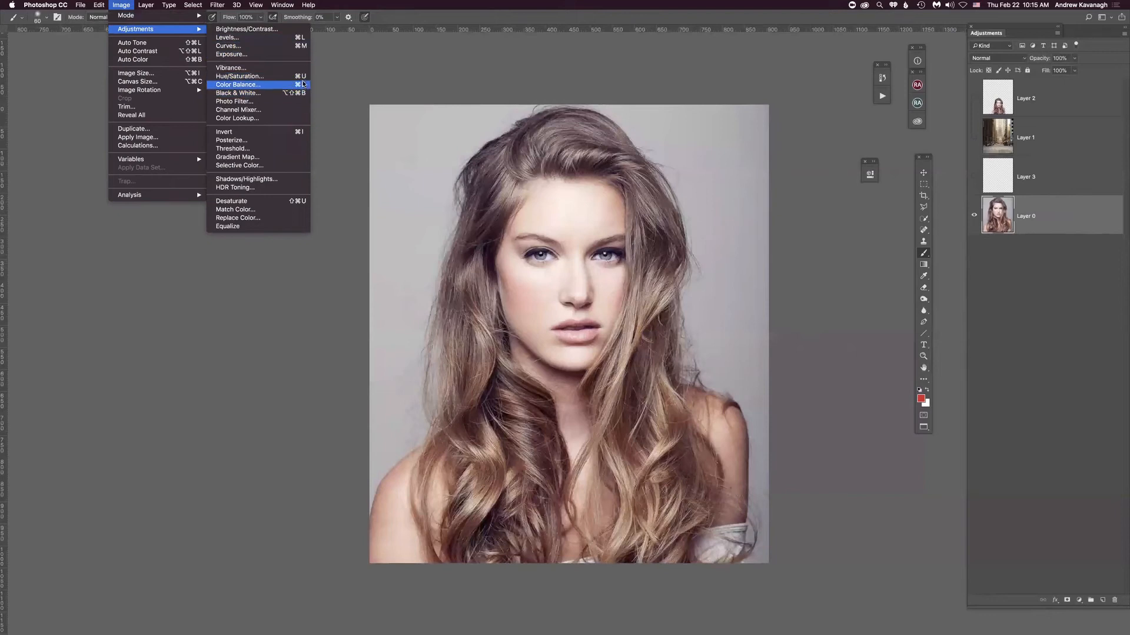
pyautogui.click(336, 59)
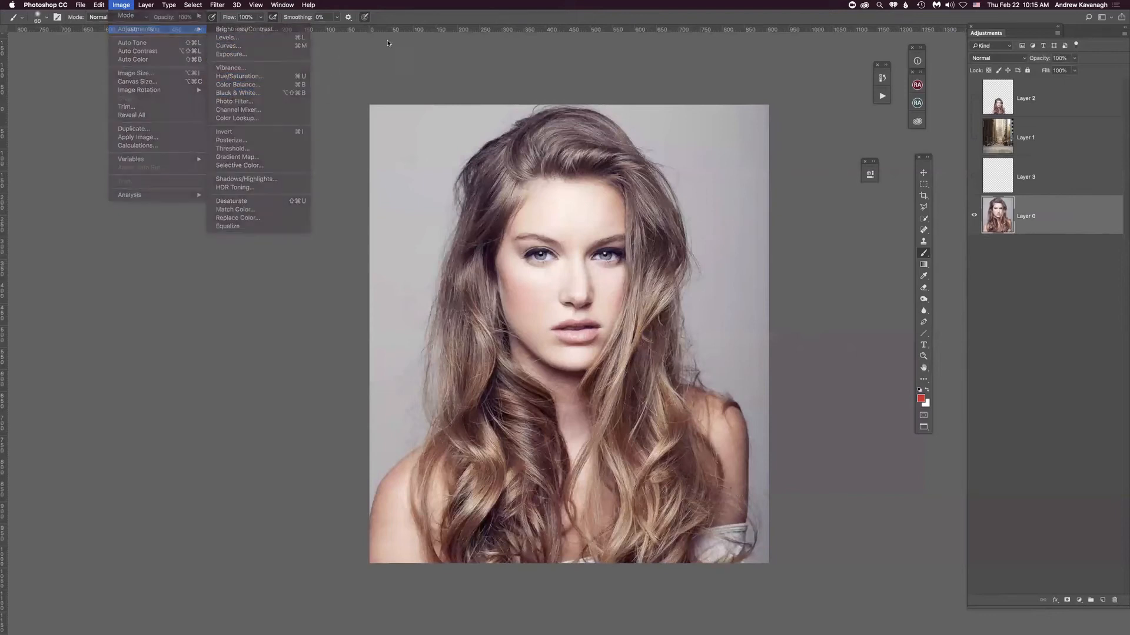
# Apply a Levels adjustment directly to Layer 0 that brightens the midtones, and toggle the layer's visibility to check it
pyautogui.press('super+l')
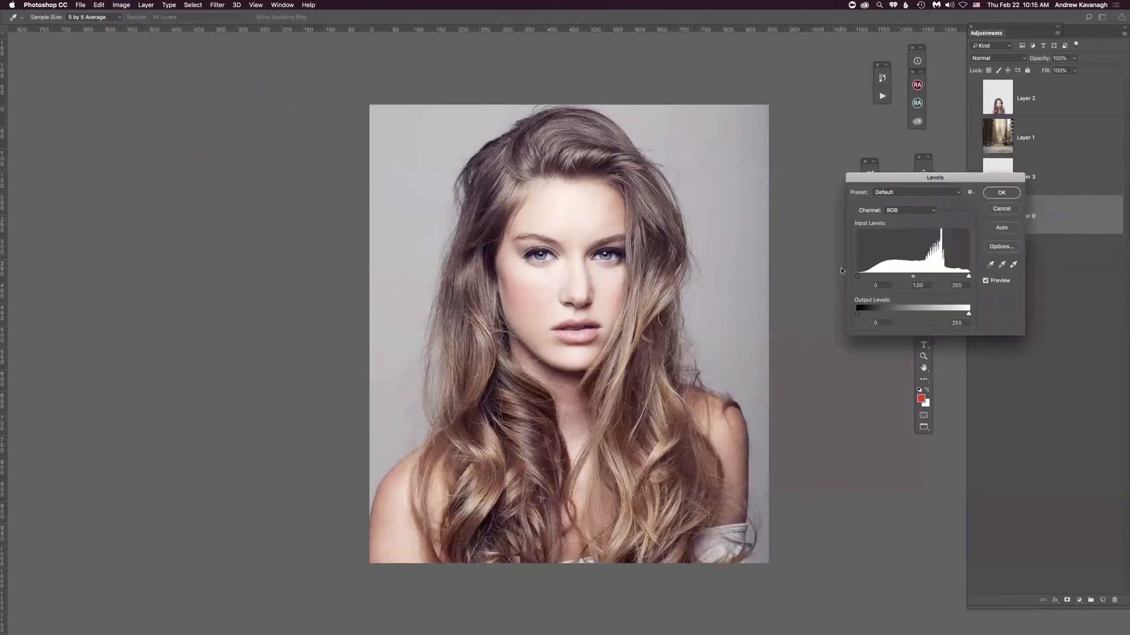
pyautogui.moveTo(914, 278); pyautogui.dragTo(905, 275)
pyautogui.click(1001, 193)
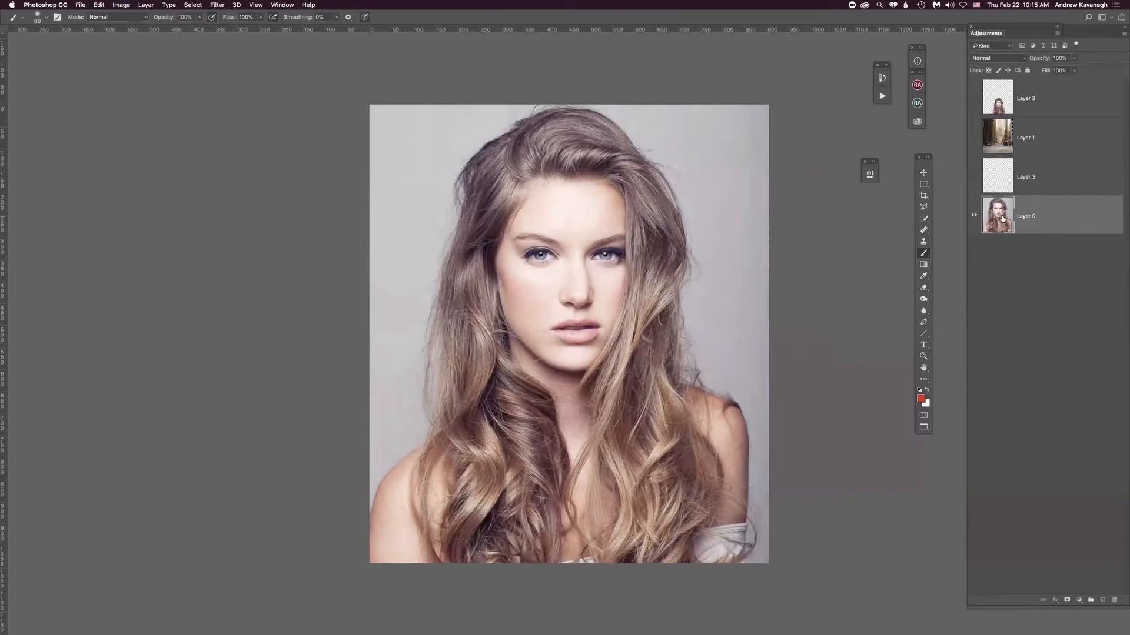
pyautogui.click(974, 215)
pyautogui.click(974, 216)
# Add a Levels adjustment layer above Layer 0 and darken its midtones
pyautogui.click(114, 4)
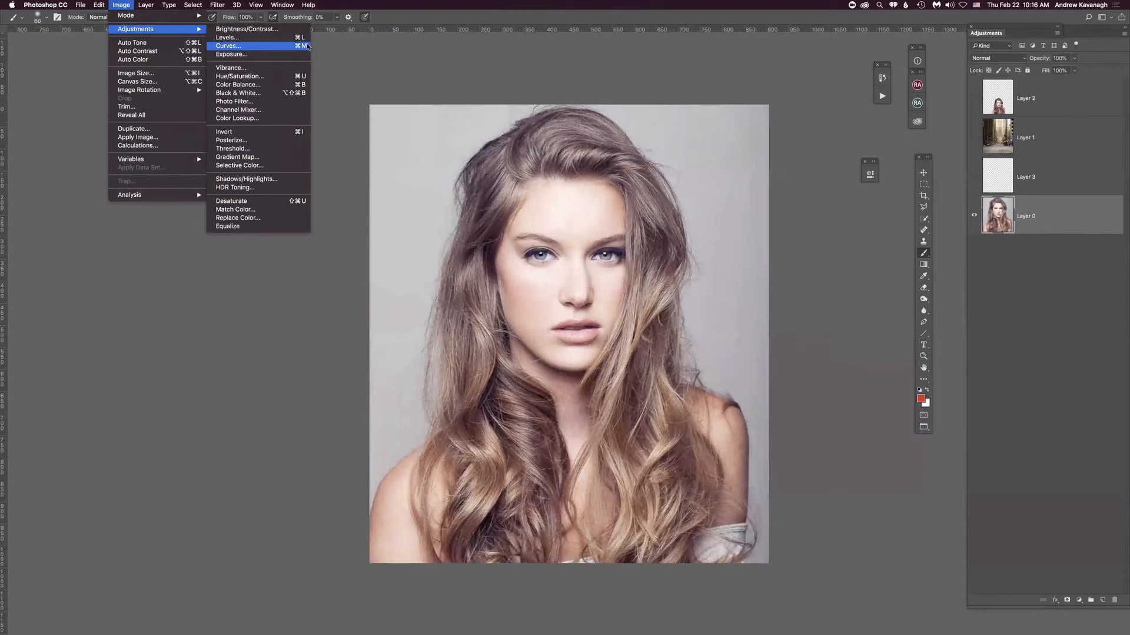
pyautogui.click(399, 60)
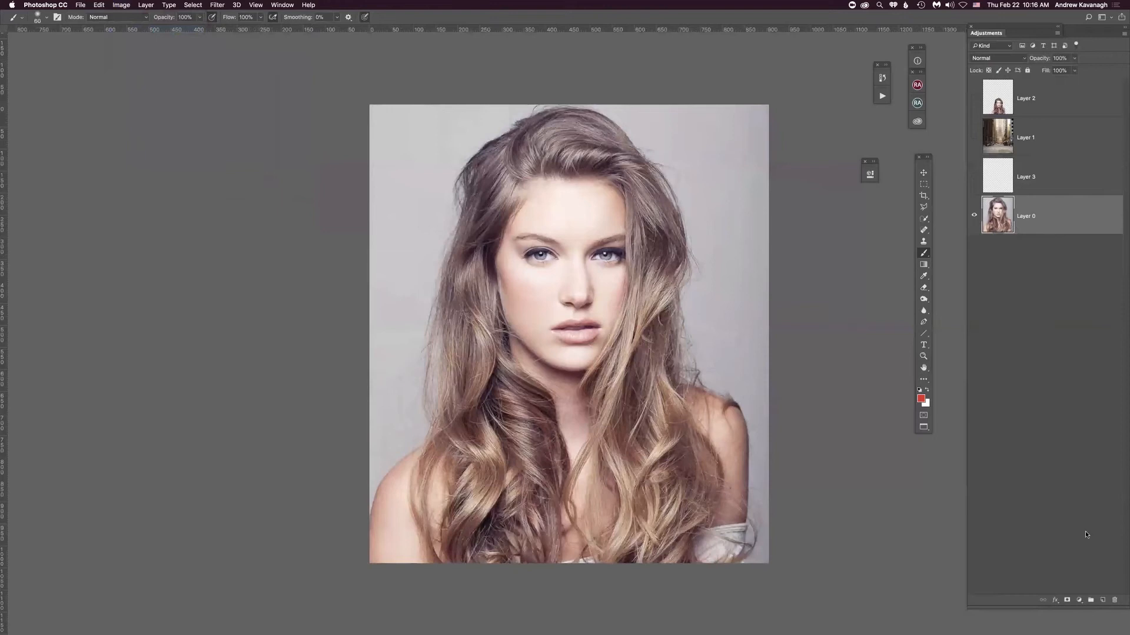
pyautogui.click(1078, 600)
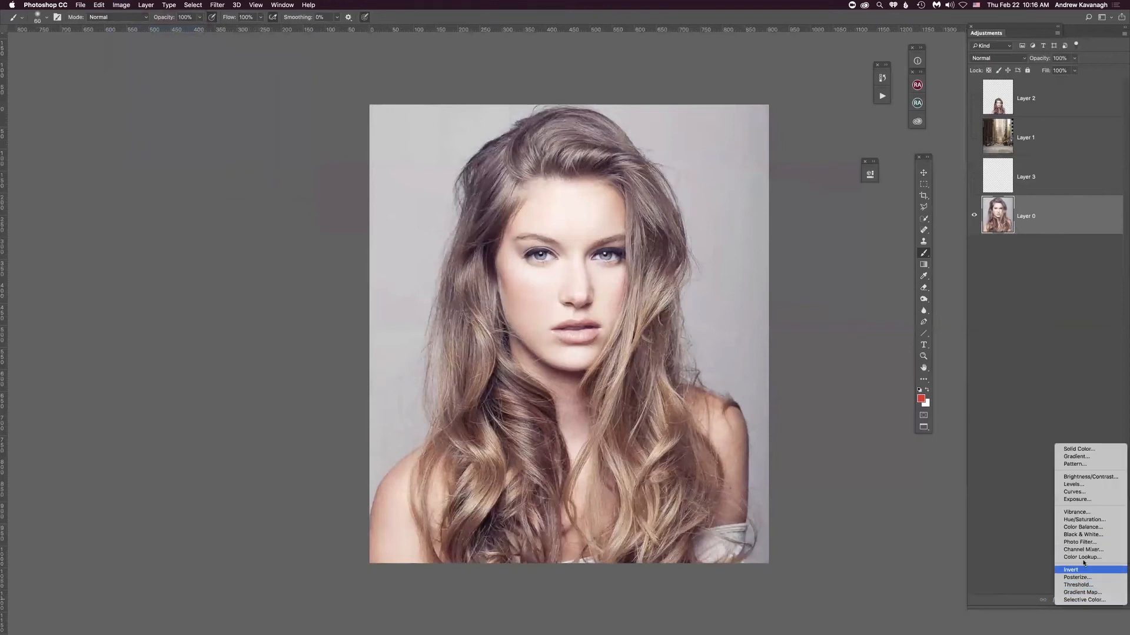
pyautogui.click(1074, 485)
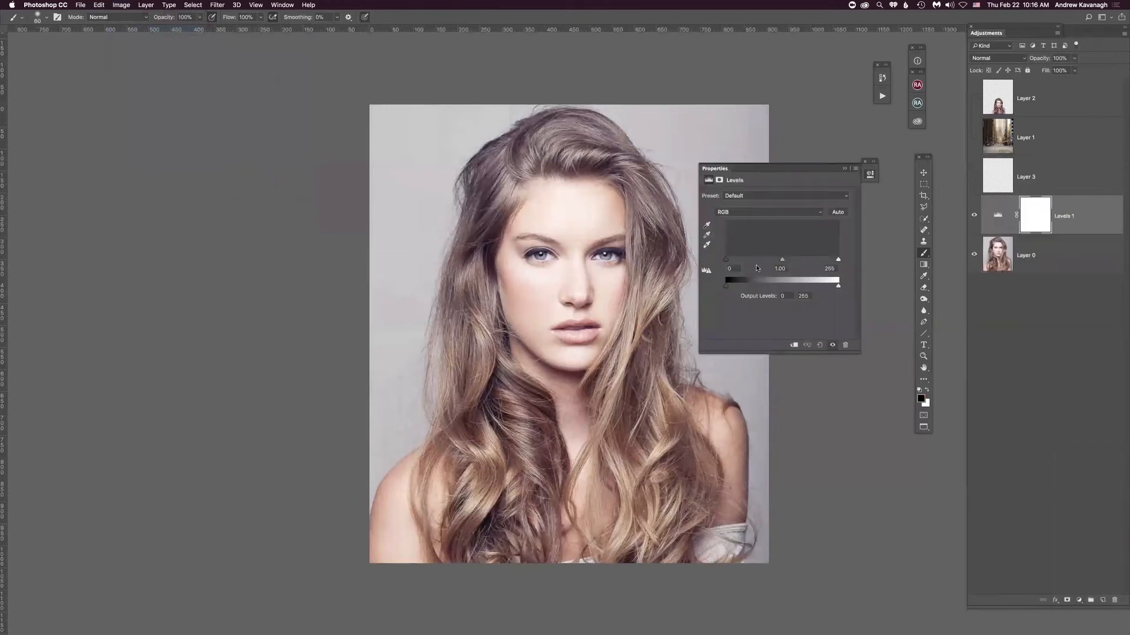
pyautogui.moveTo(782, 259); pyautogui.dragTo(801, 259)
pyautogui.click(844, 168)
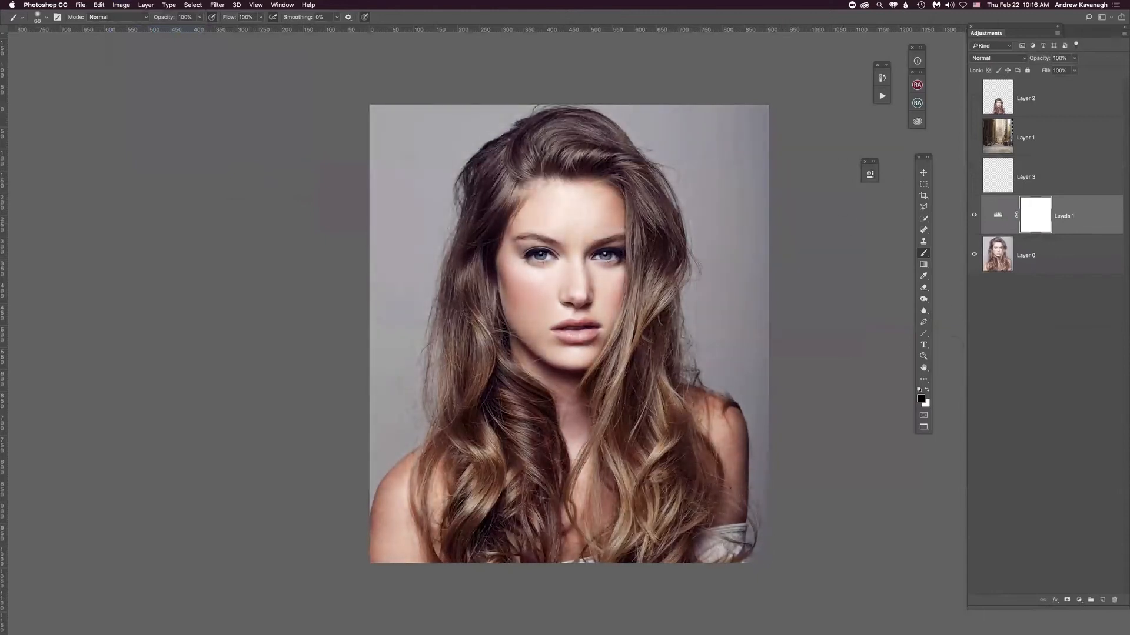
# Reopen the Levels 1 settings, set the midtones to 0.88, and collapse them again
pyautogui.doubleClick(997, 216)
pyautogui.moveTo(798, 263); pyautogui.dragTo(788, 259)
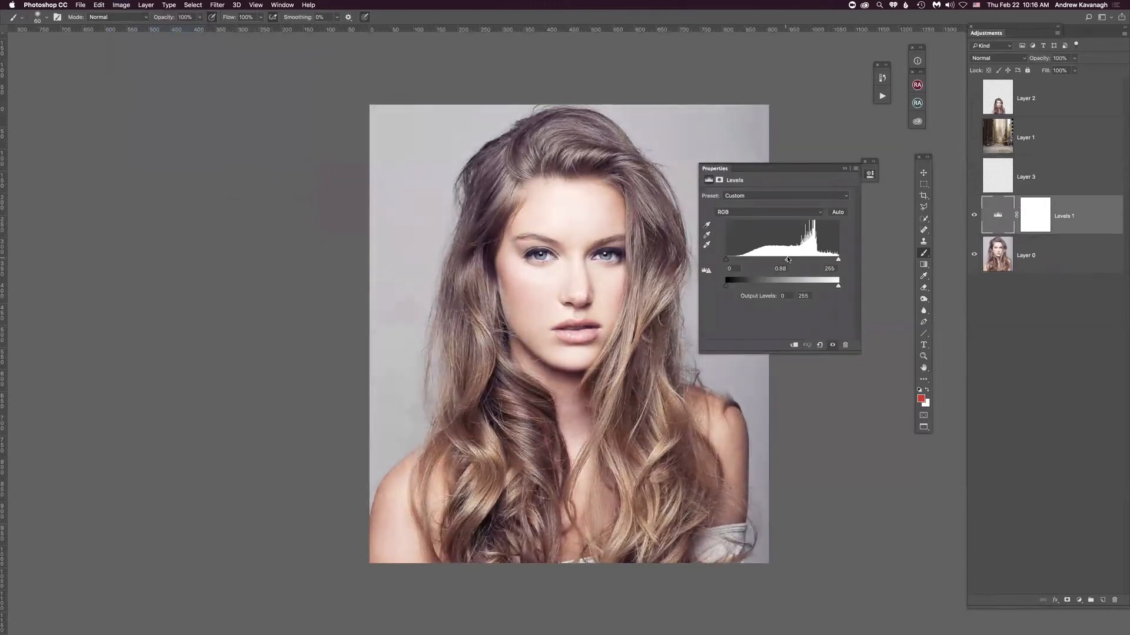
pyautogui.click(844, 168)
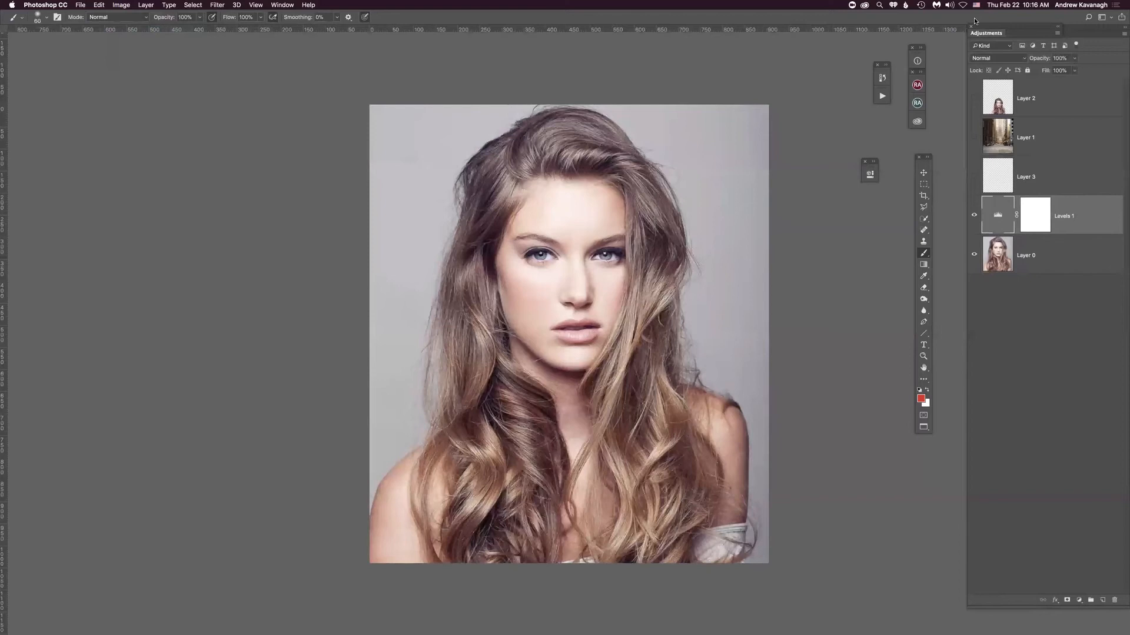
# Toggle the Levels 1 adjustment repeatedly to compare the portrait with and without it, leaving it hidden
pyautogui.click(974, 216)
pyautogui.click(974, 215)
pyautogui.click(974, 216)
pyautogui.click(974, 215)
pyautogui.click(975, 215)
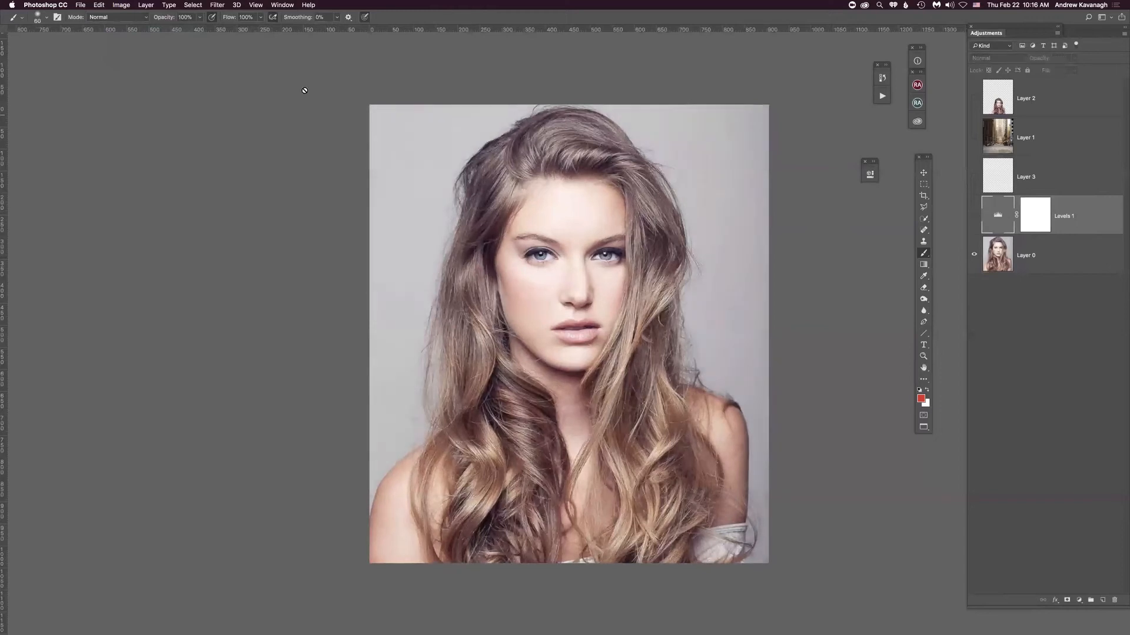
# Compare which direct image adjustments are available with the Levels 1 layer selected and with Layer 0 selected
pyautogui.click(121, 5)
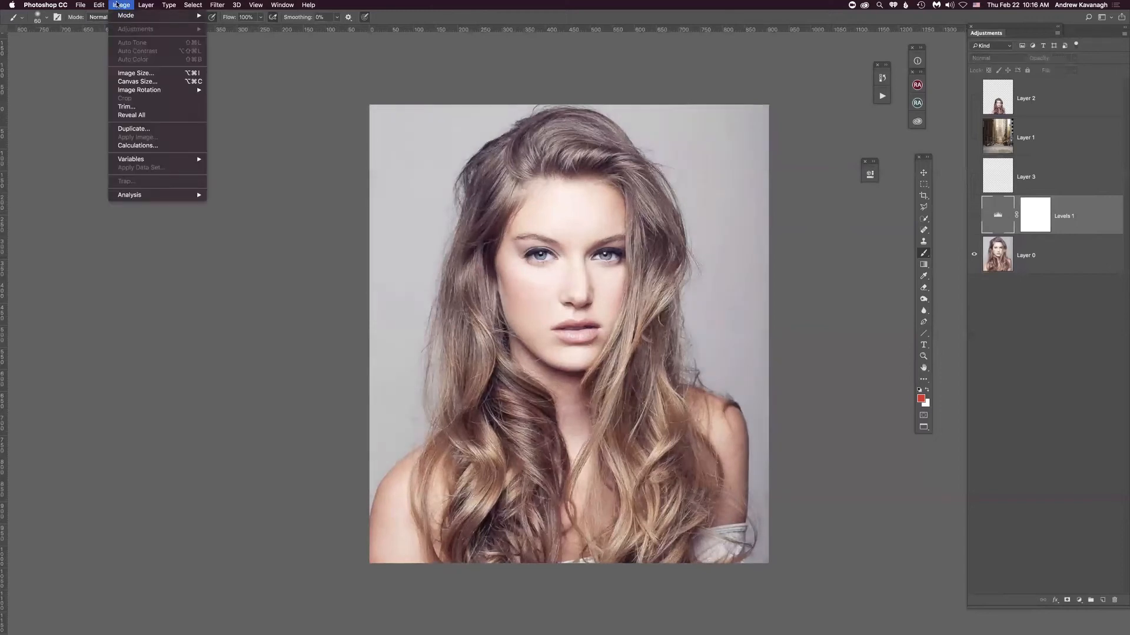
pyautogui.click(117, 4)
pyautogui.click(1052, 262)
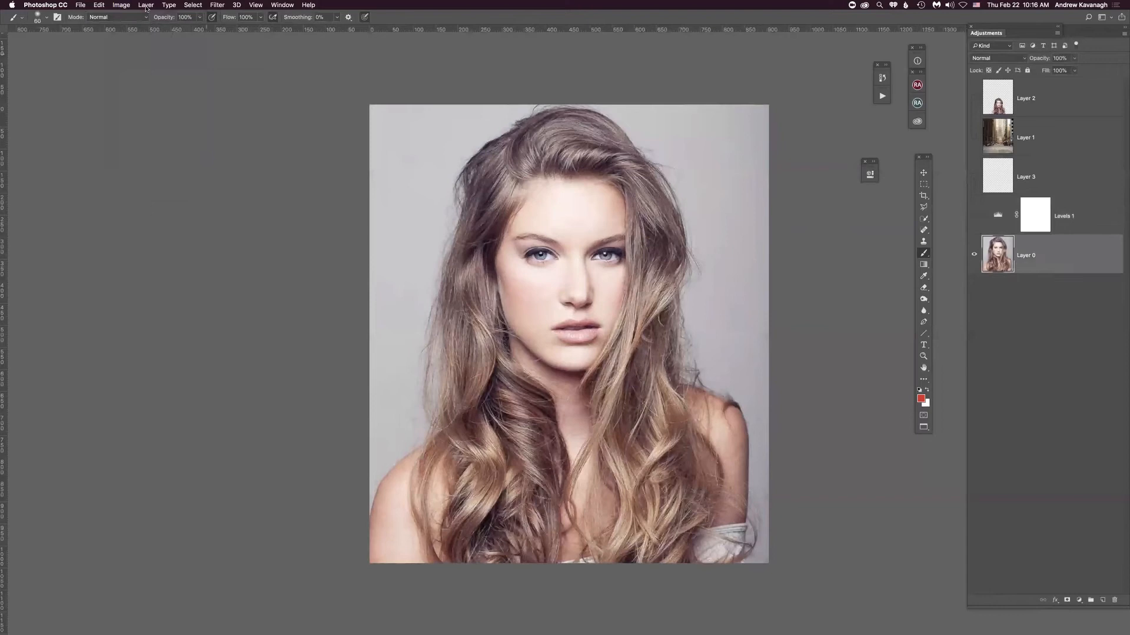
pyautogui.click(122, 4)
pyautogui.moveTo(131, 31)
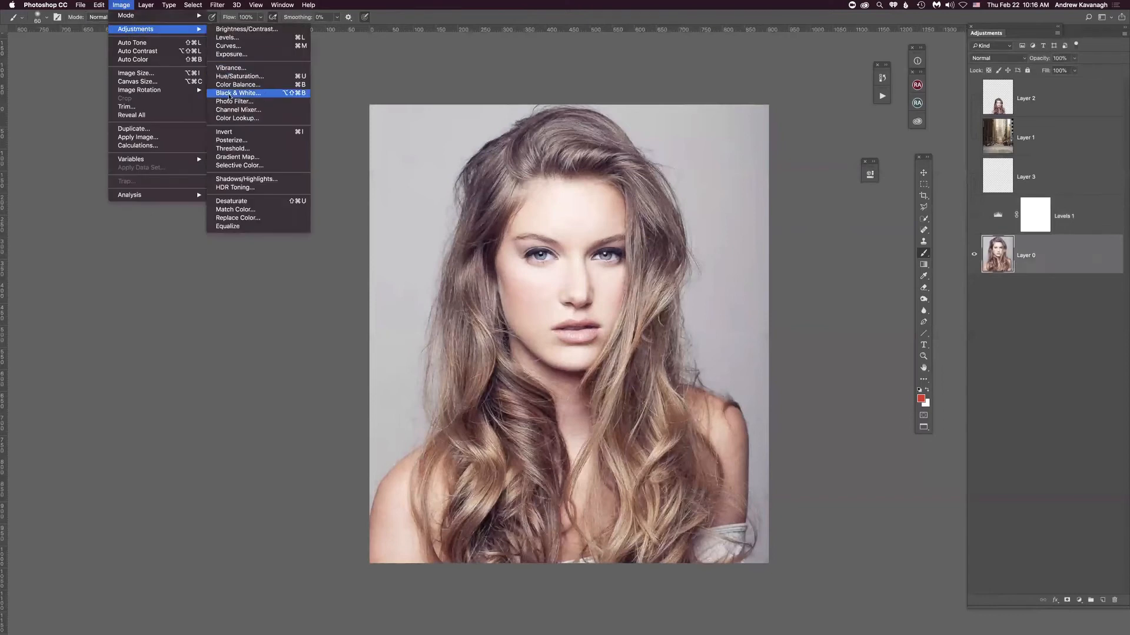
pyautogui.click(110, 218)
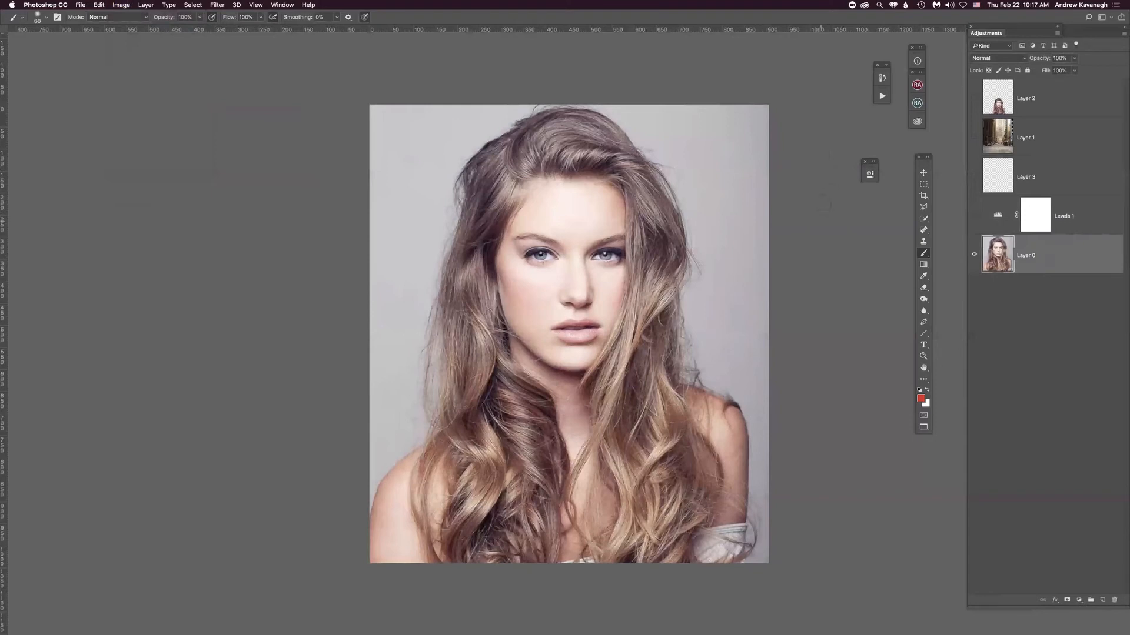
# Delete the Levels 1 adjustment layer and add a blue (#2336e8) Solid Color fill layer above Layer 0
pyautogui.click(1072, 219)
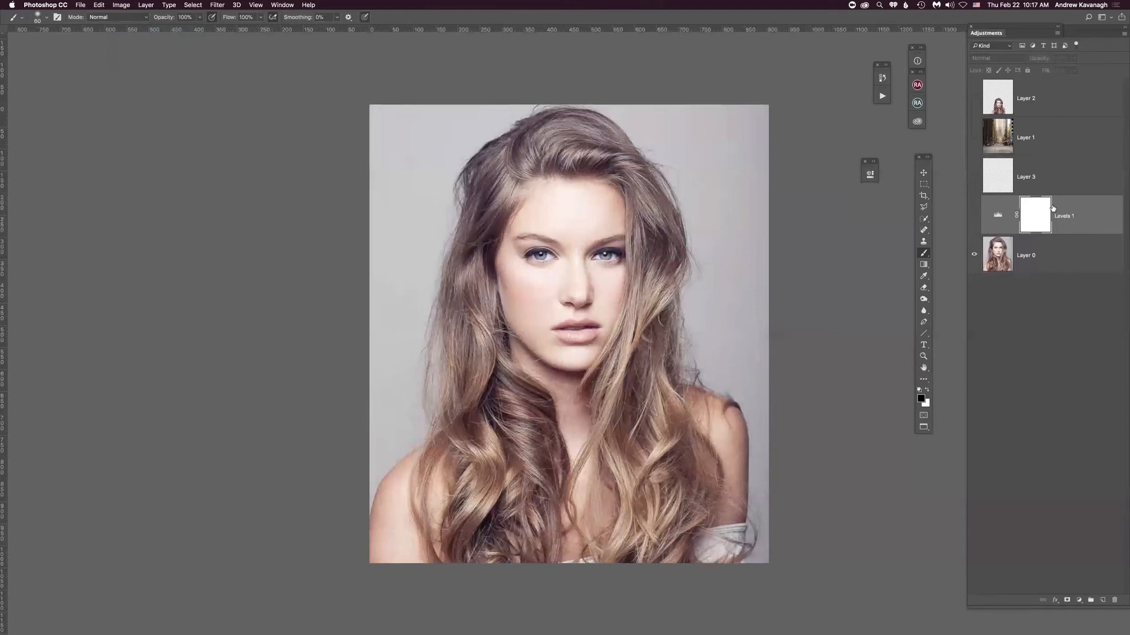
pyautogui.press('Delete')
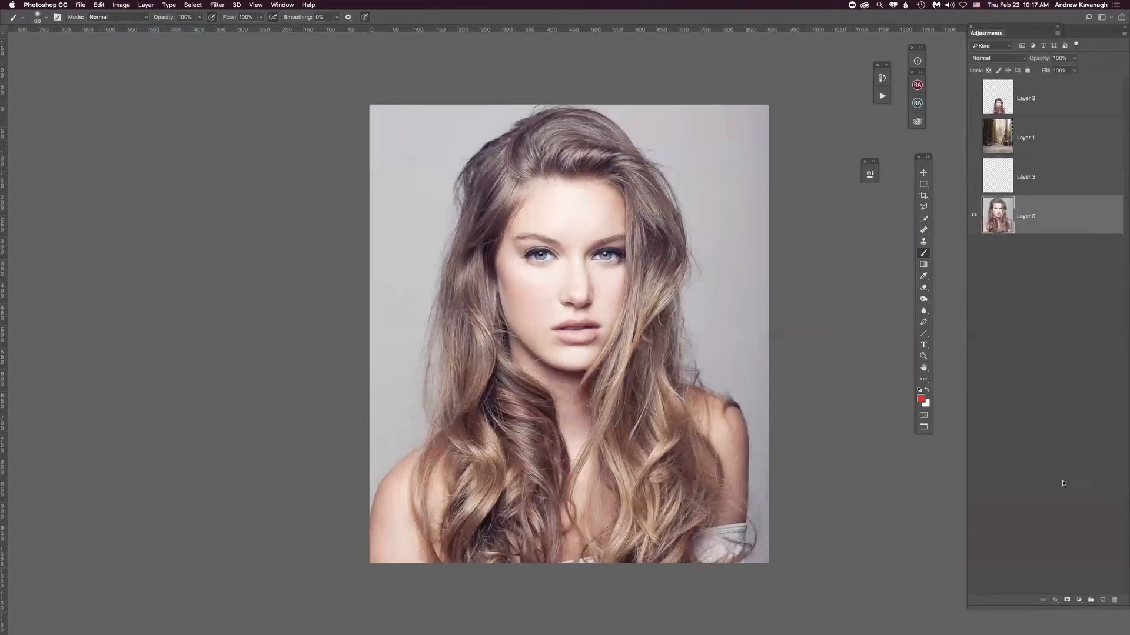
pyautogui.click(1079, 600)
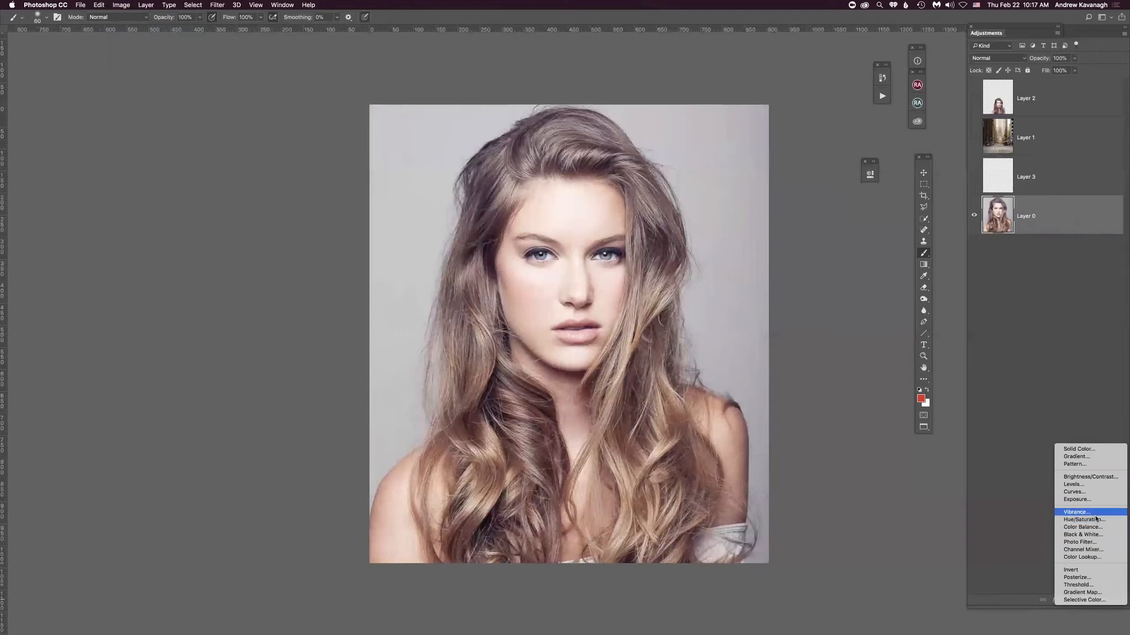
pyautogui.click(1080, 449)
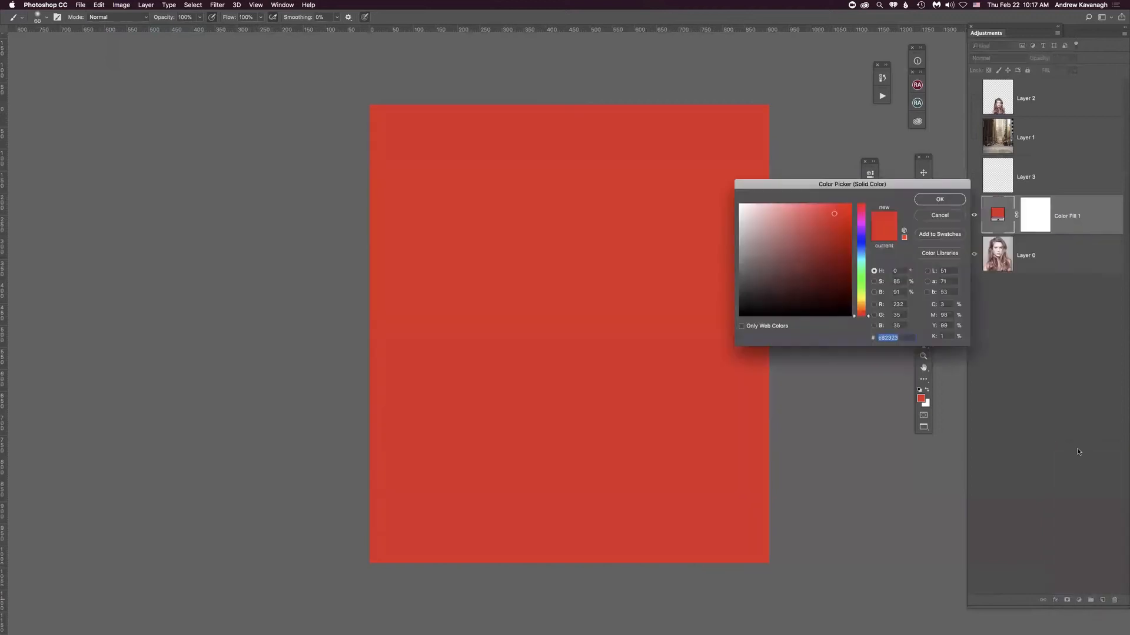
pyautogui.click(861, 244)
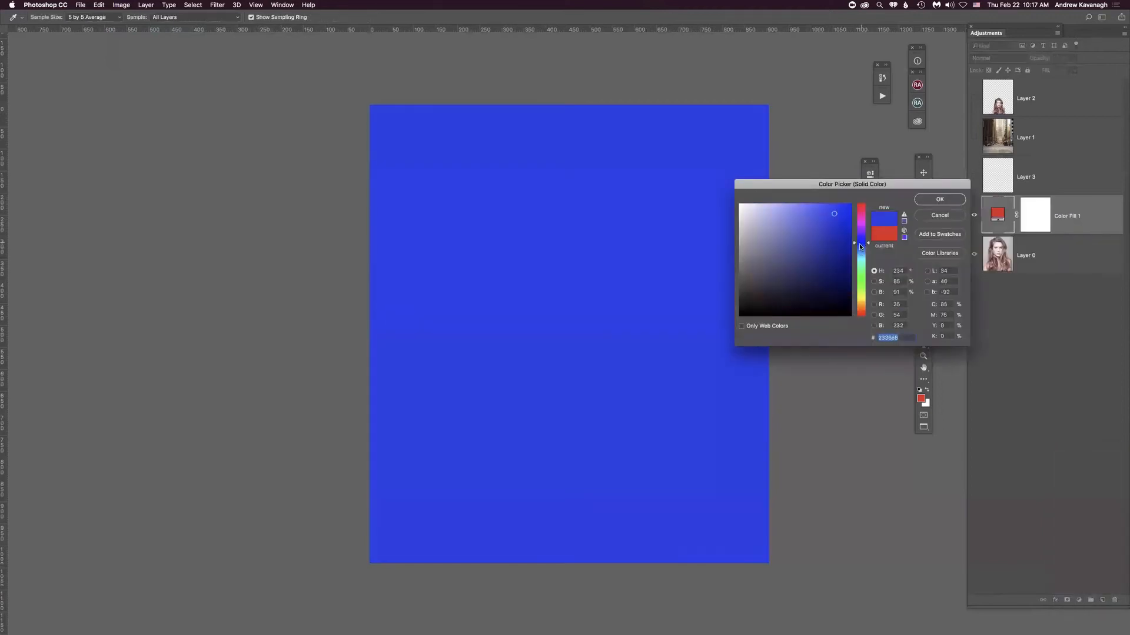
pyautogui.click(939, 199)
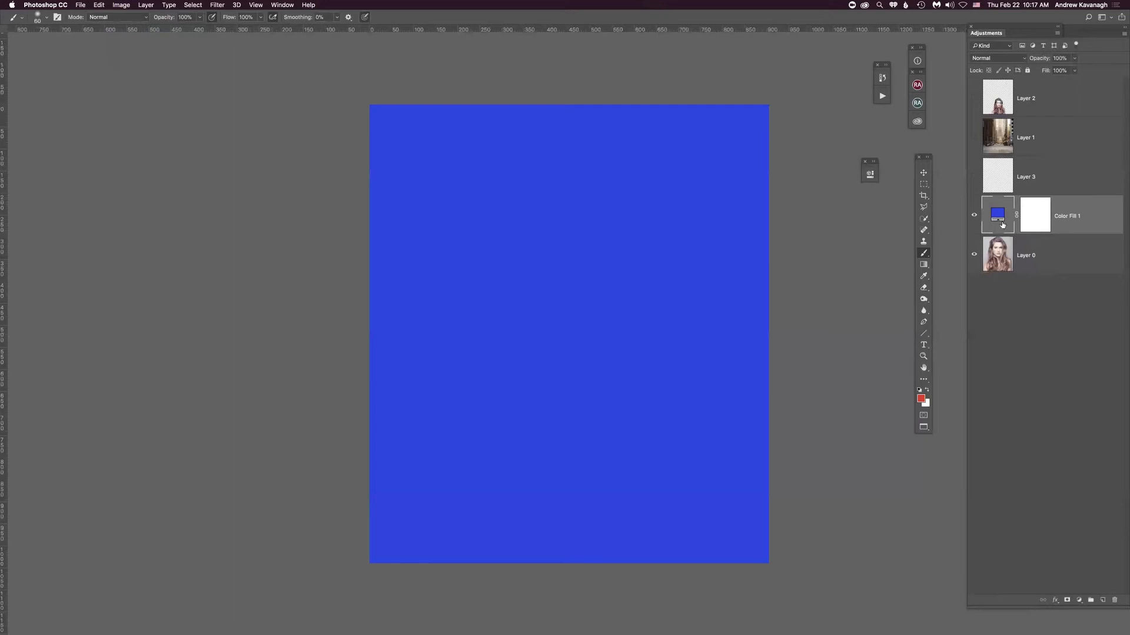
# Select the Color Fill 1 mask, show the Color Replacement Tool among the brush variants, and return to the Brush Tool
pyautogui.click(1036, 223)
pyautogui.hotkey('shift', 'b')
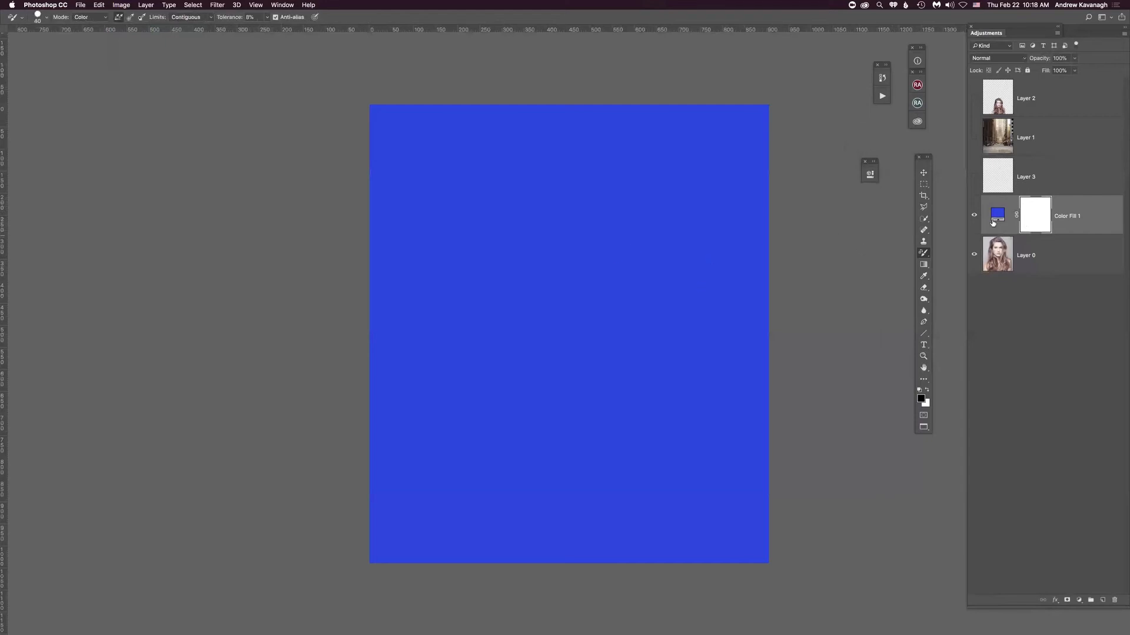
pyautogui.hotkey('shift', 'b')
pyautogui.hotkey('shift', 'b')
pyautogui.click(926, 255)
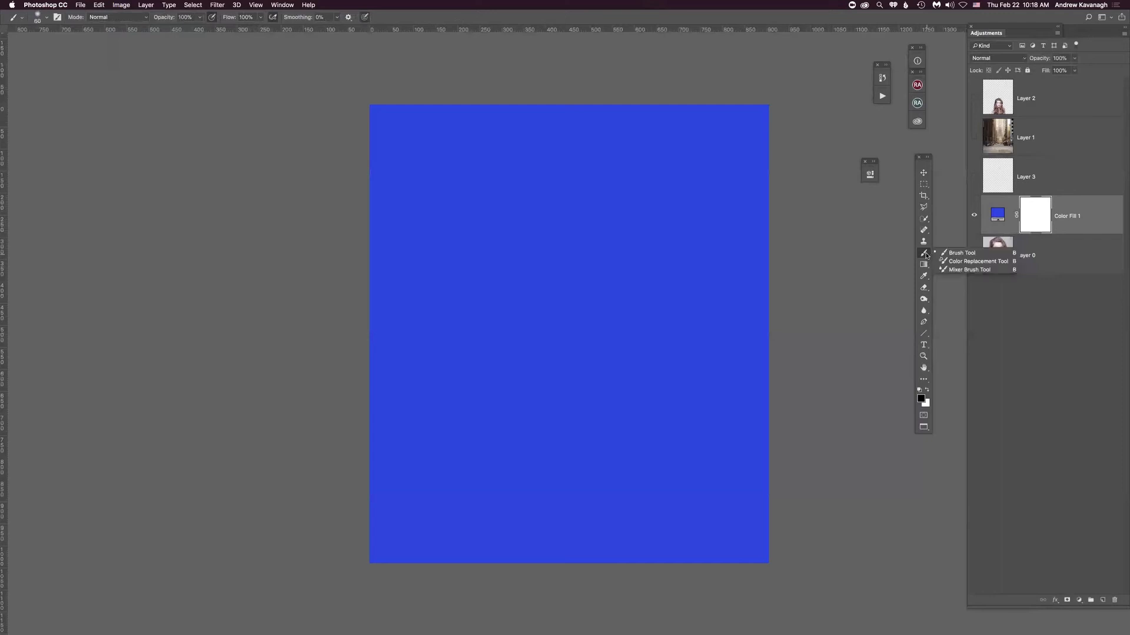
pyautogui.click(963, 261)
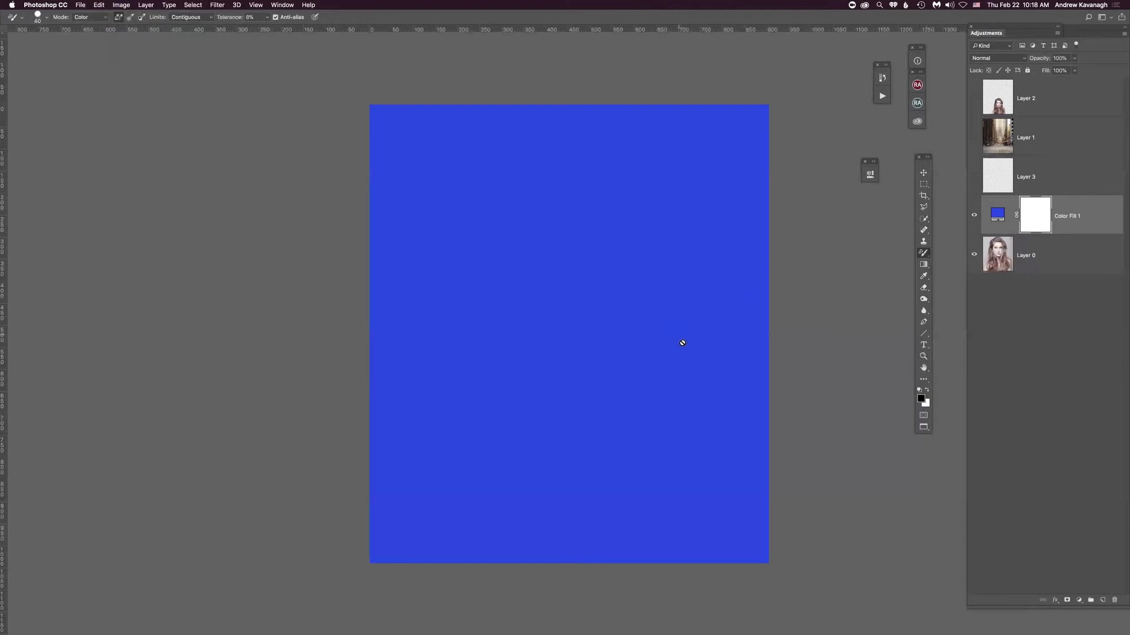
pyautogui.click(924, 253)
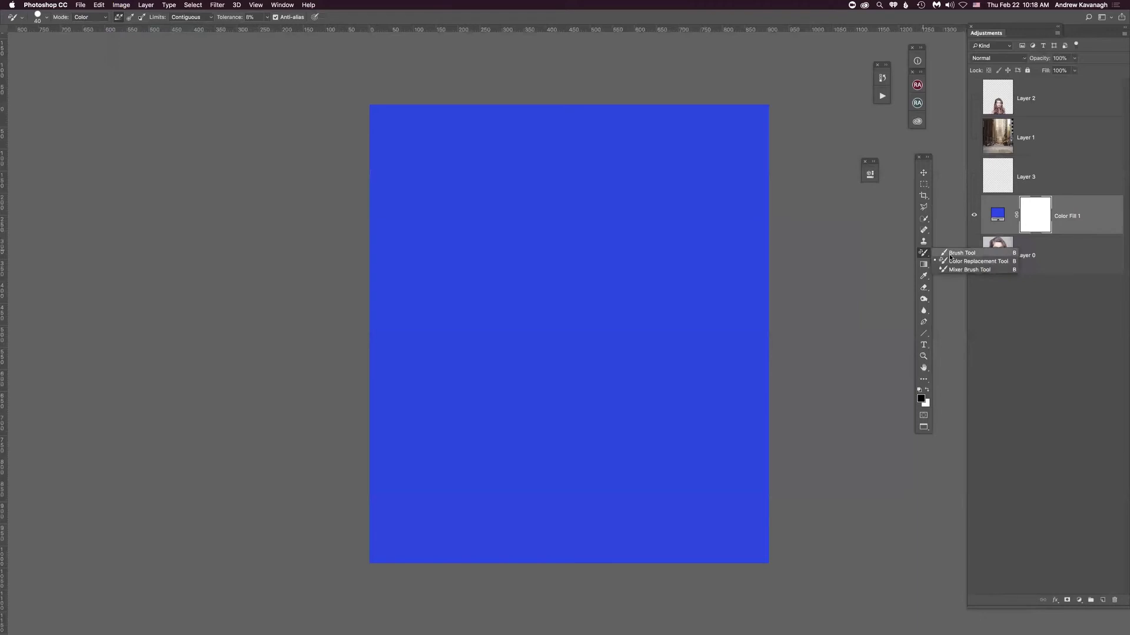
pyautogui.click(960, 253)
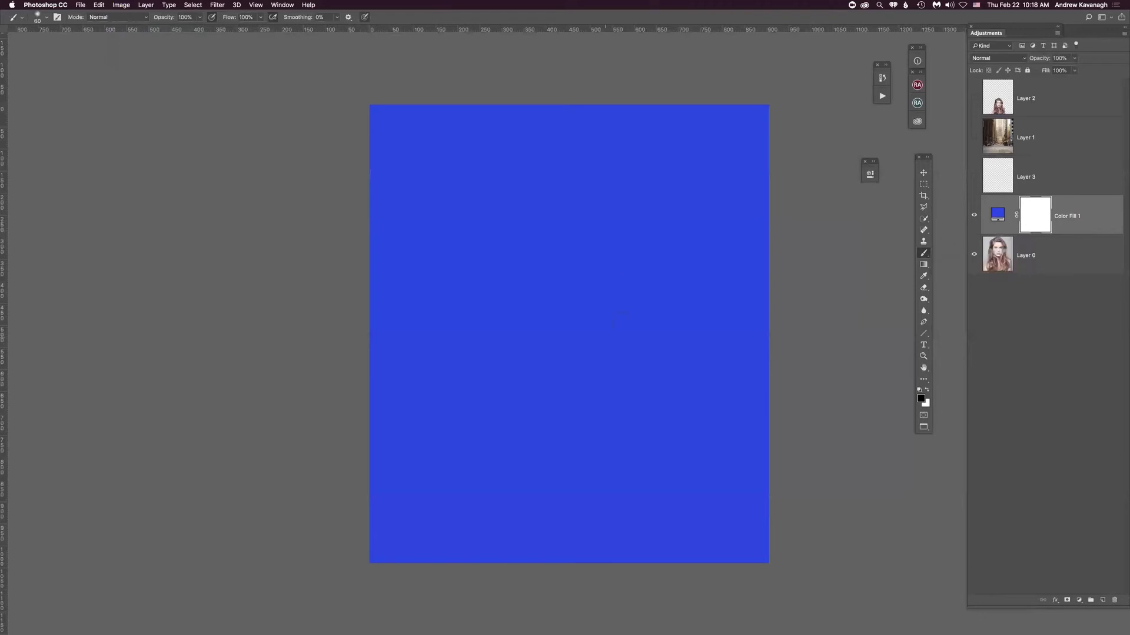
# Lower the Color Fill 1 opacity to 60% and paint black on its mask over the woman's eyes and lips
pyautogui.click(973, 215)
pyautogui.click(974, 216)
pyautogui.click(1038, 59)
pyautogui.write('60')
pyautogui.moveTo(601, 263)
pyautogui.mouseDown()
pyautogui.moveTo(615, 262)
pyautogui.moveTo(523, 263)
pyautogui.mouseUp()
pyautogui.moveTo(555, 324); pyautogui.dragTo(600, 329)
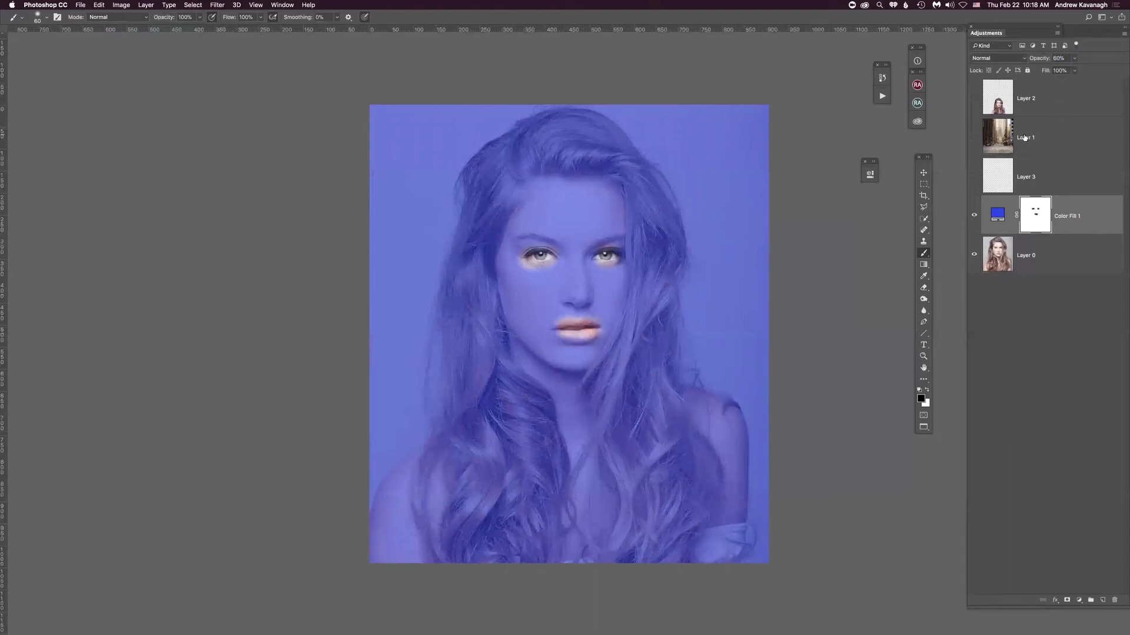
# Undo the eye and lip strokes on the Color Fill 1 mask and raise the layer's opacity to 99%
pyautogui.press('super+z')
pyautogui.press('alt+super+z')
pyautogui.press('alt+super+z')
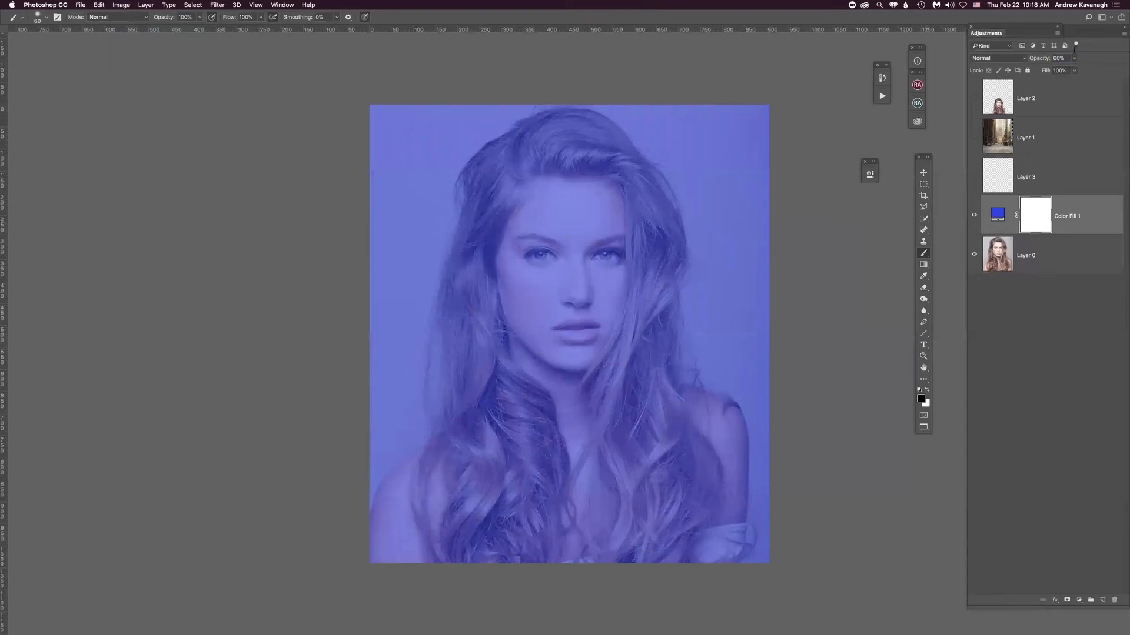
pyautogui.moveTo(1038, 61); pyautogui.dragTo(1059, 62)
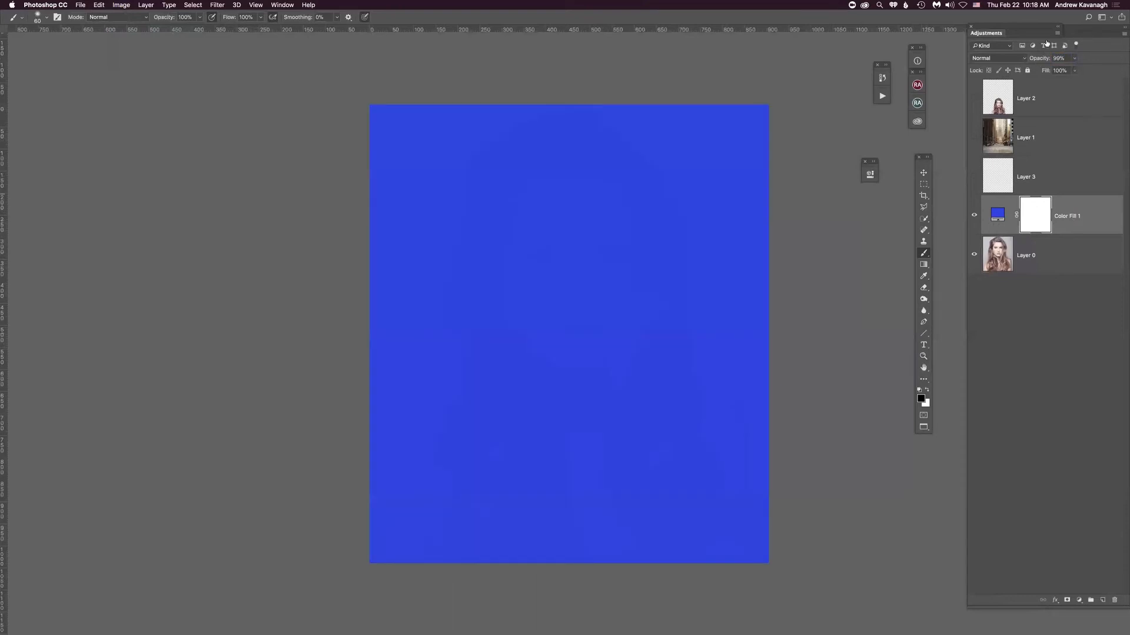
# Activate the Move Tool and try Dissolve and the darkening blend modes from Darken through Darker Color on Color Fill 1
pyautogui.click(1015, 58)
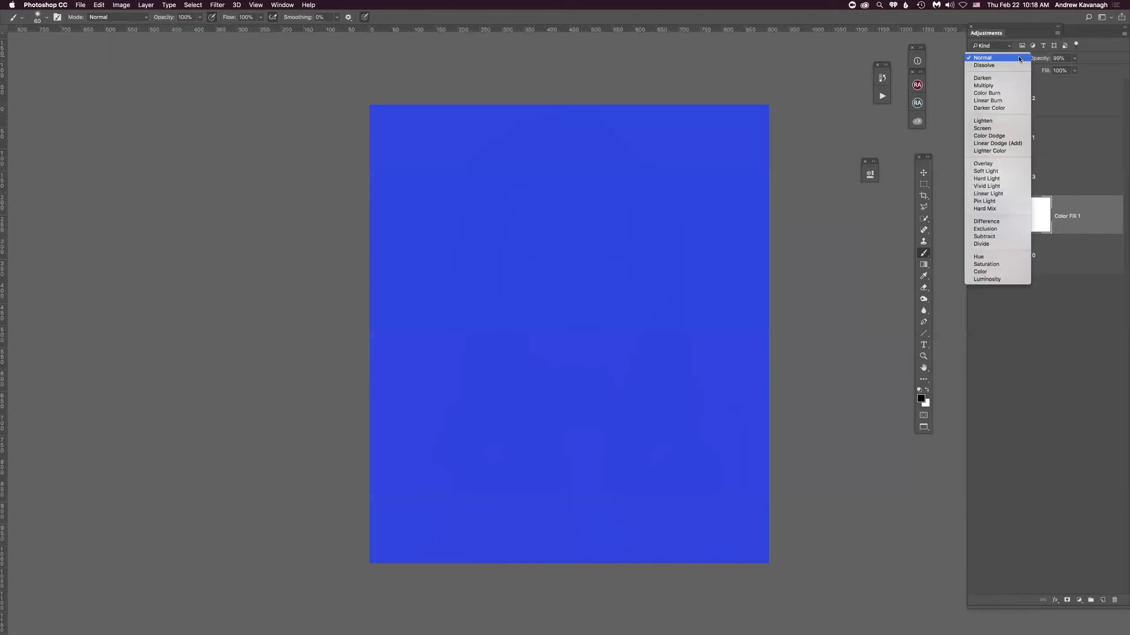
pyautogui.click(1007, 66)
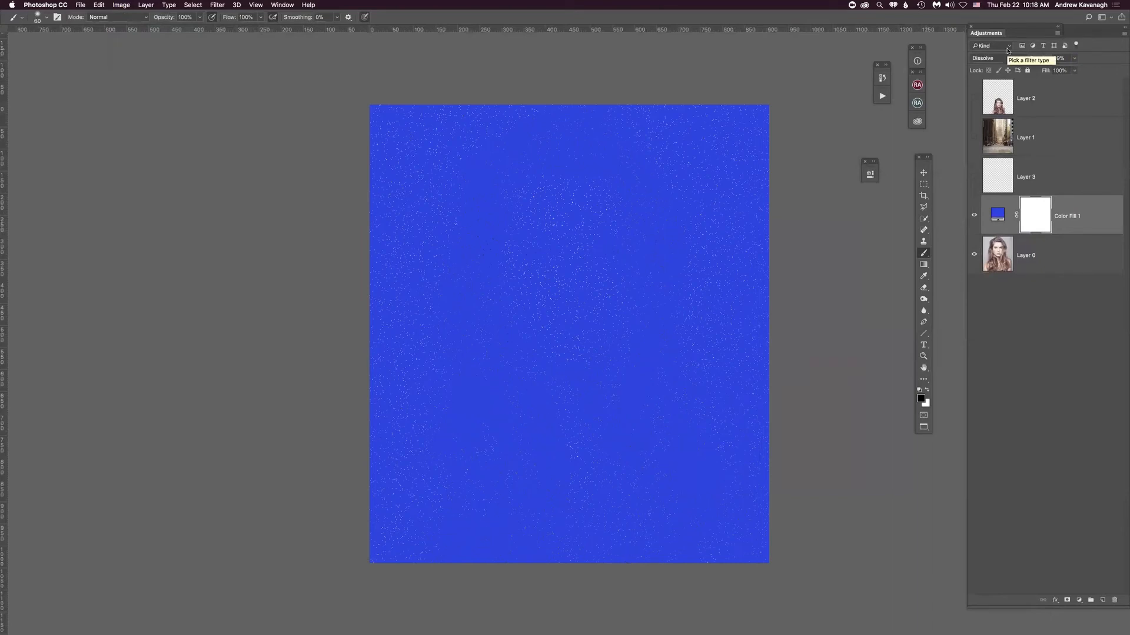
pyautogui.hotkey('alt', 'shift', 'i')
pyautogui.click(924, 173)
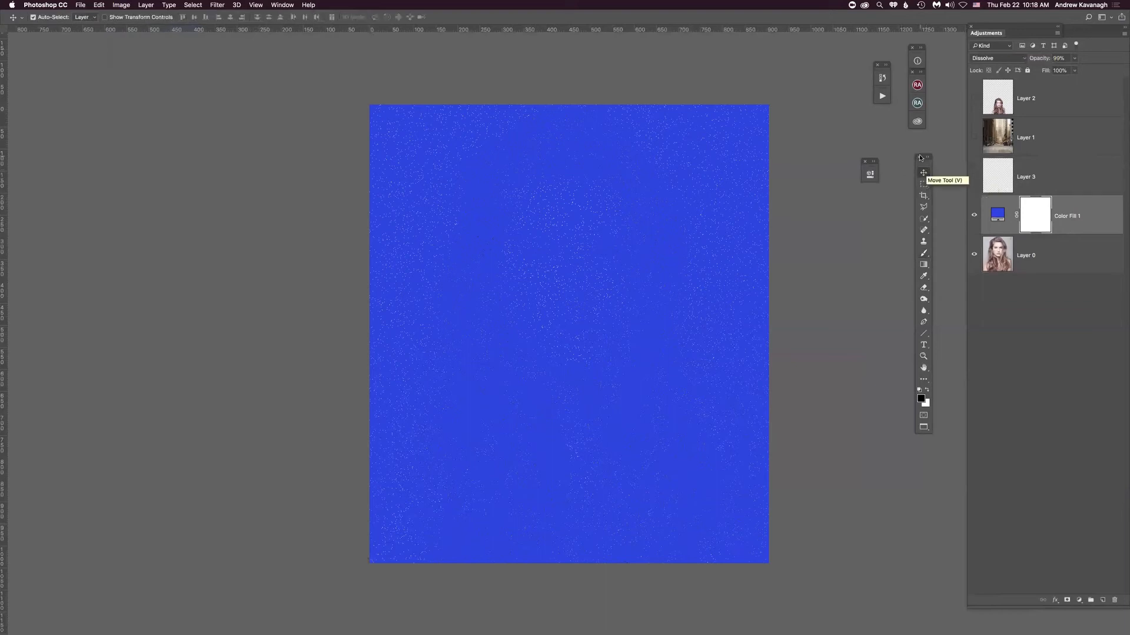
pyautogui.hotkey('alt', 'shift', 'k')
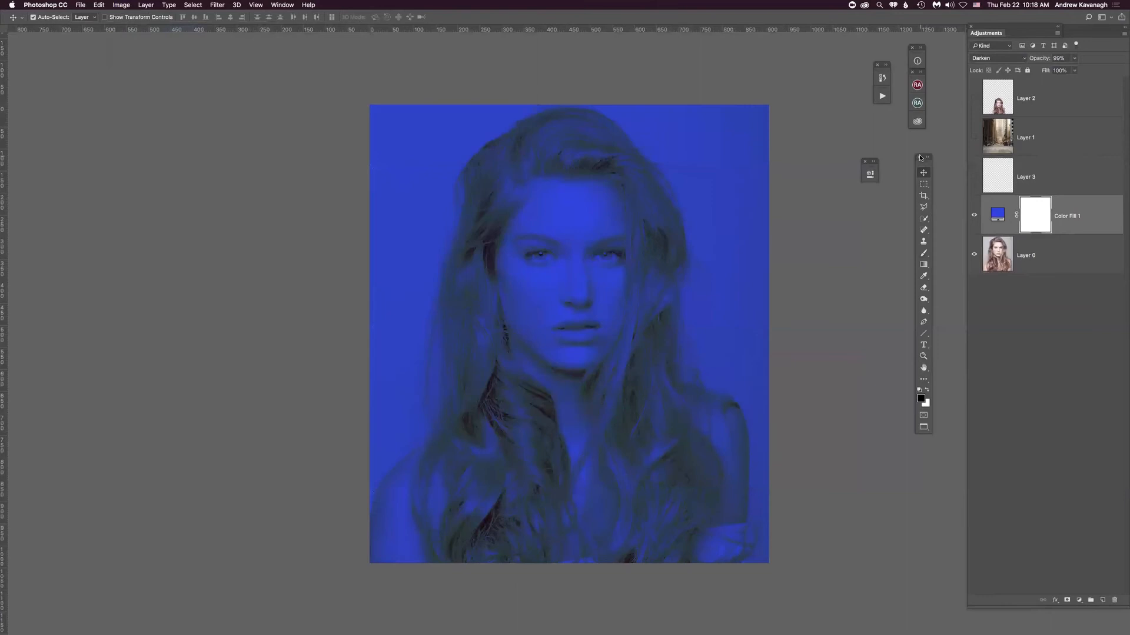
pyautogui.hotkey('alt', 'shift', 'm')
pyautogui.hotkey('shift', '+')
pyautogui.hotkey('shift', '+')
pyautogui.hotkey('shift', '-')
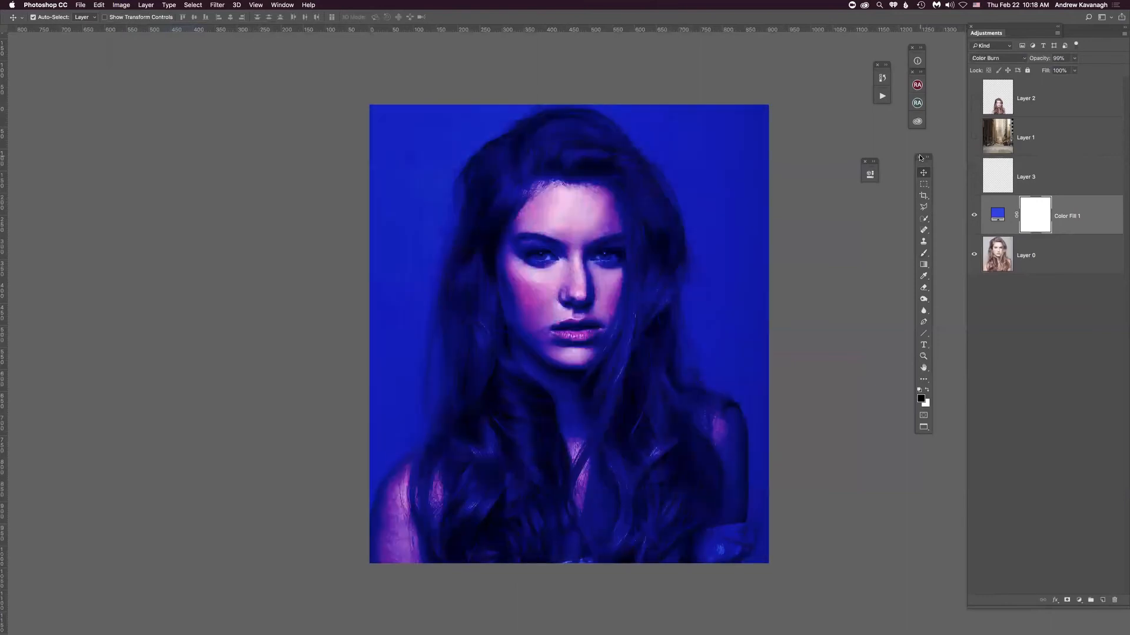
pyautogui.hotkey('shift', '+')
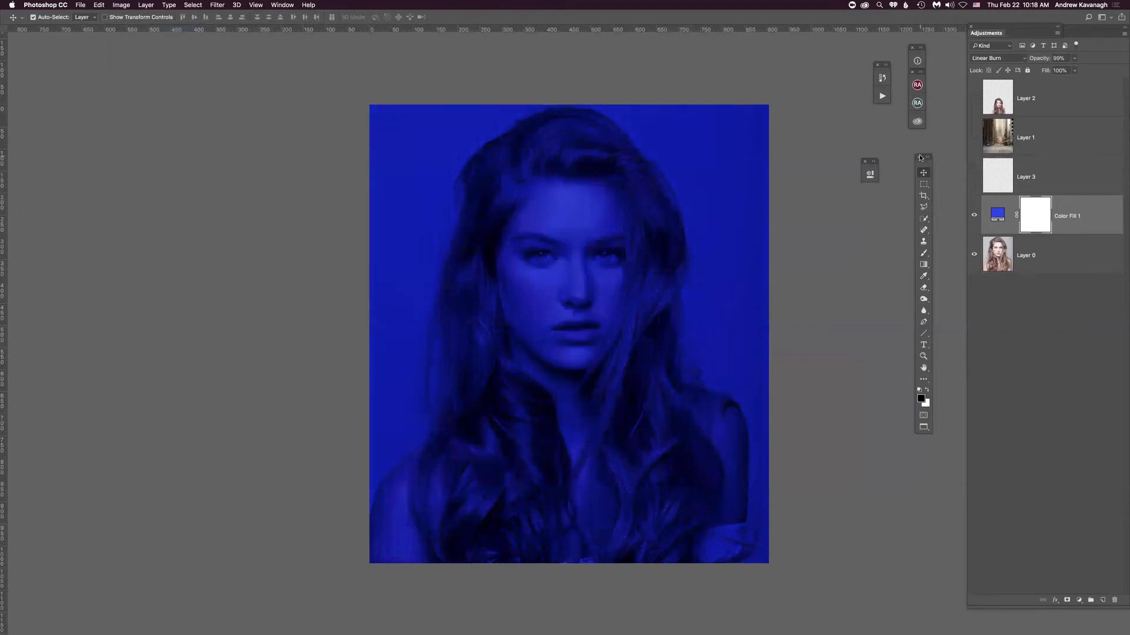
pyautogui.hotkey('shift', '+')
# Try the lightening blend modes on Color Fill 1, from Lighten through Screen and Color Dodge to Lighter Color
pyautogui.hotkey('shift', '+')
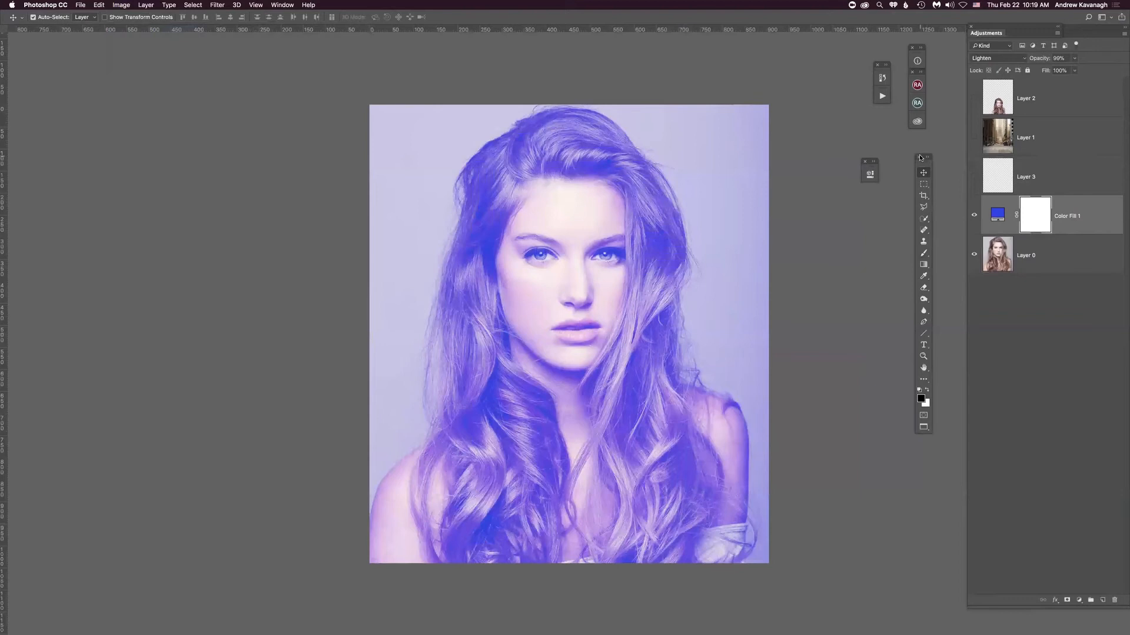
pyautogui.hotkey('shift', '+')
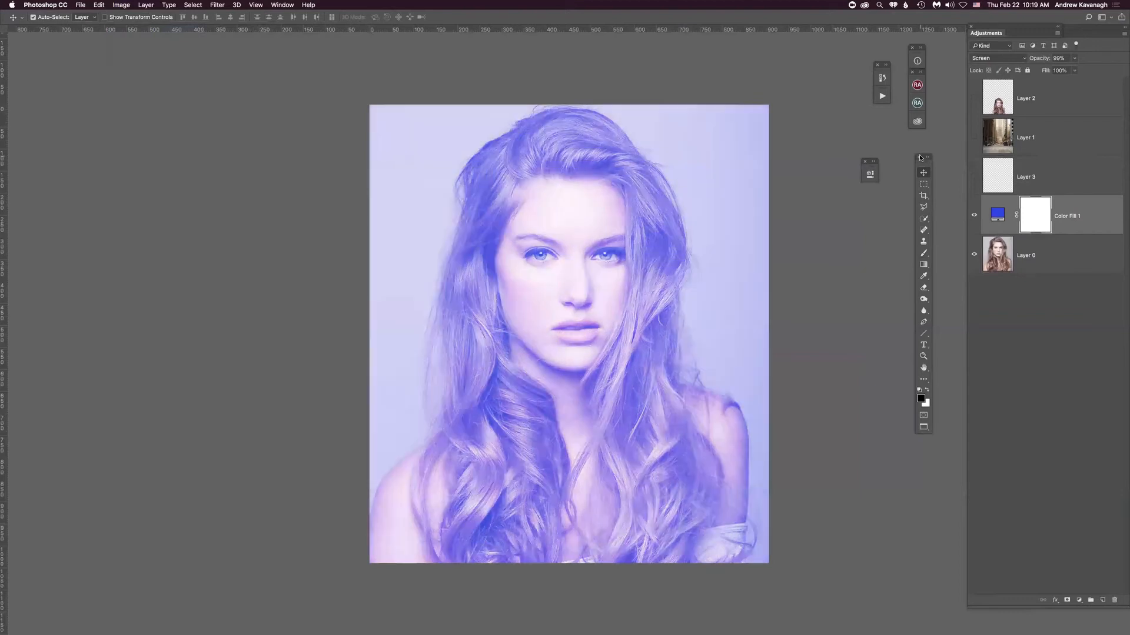
pyautogui.hotkey('shift', '+')
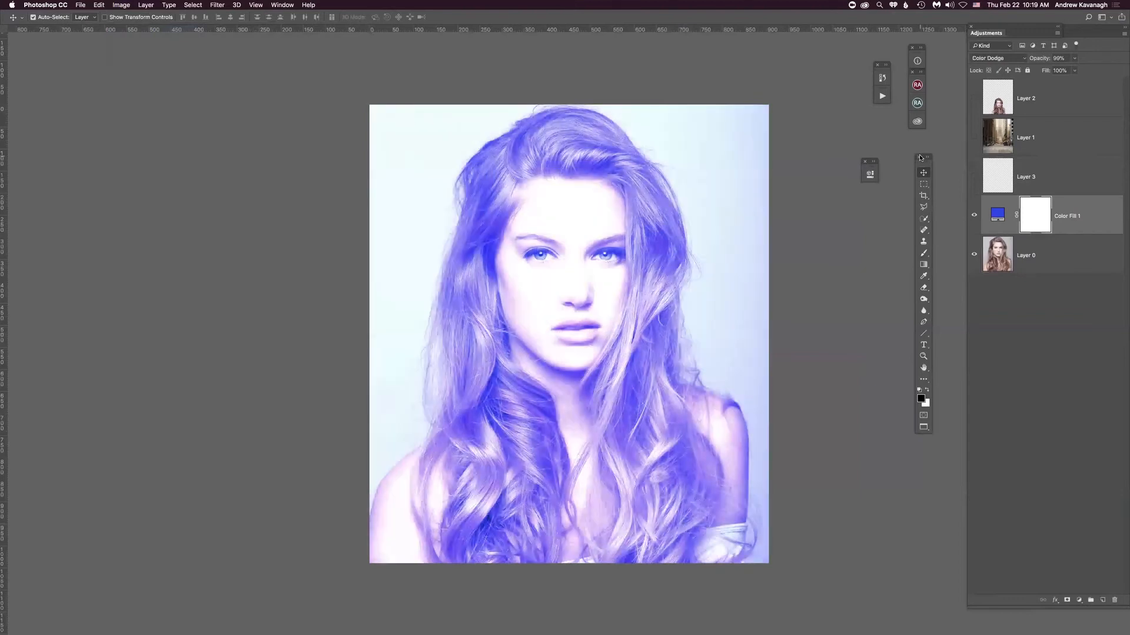
pyautogui.hotkey('shift', '+')
pyautogui.hotkey('shift', '+')
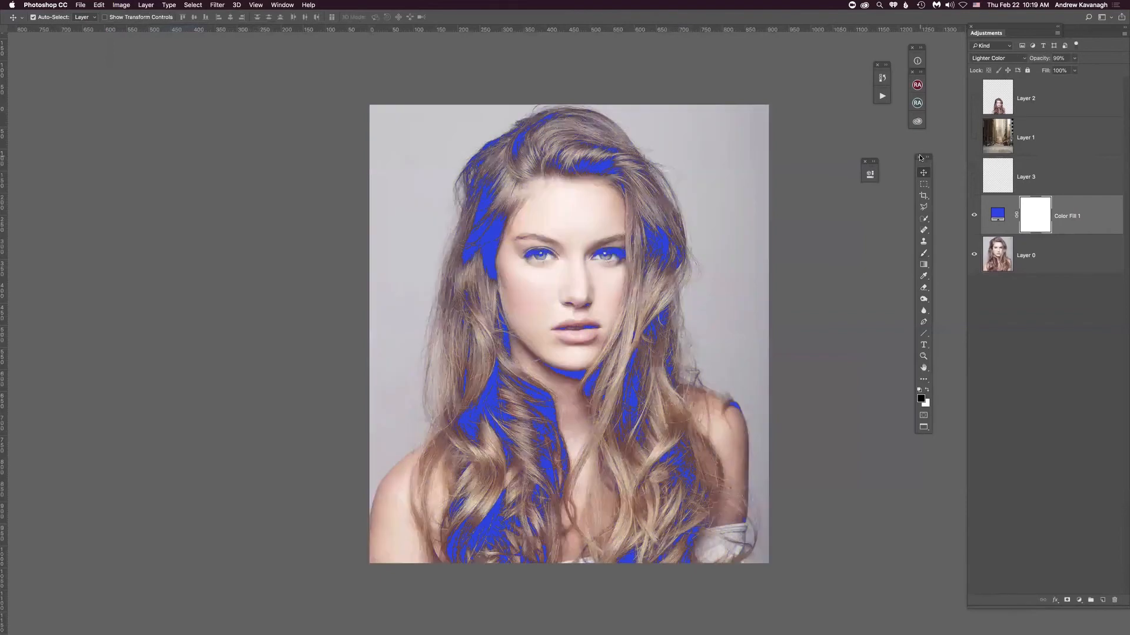
# Cycle Color Fill 1 through the contrast, comparative and component blend modes, from Overlay, Soft Light and Hard Light to Saturation
pyautogui.hotkey('shift', '+')
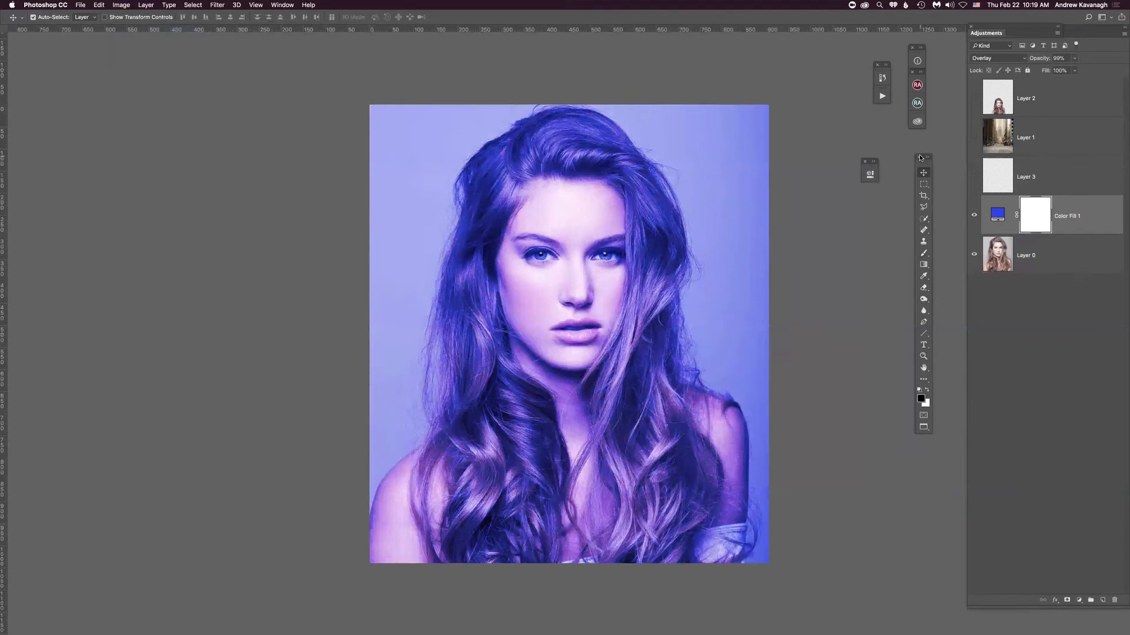
pyautogui.hotkey('shift', '+')
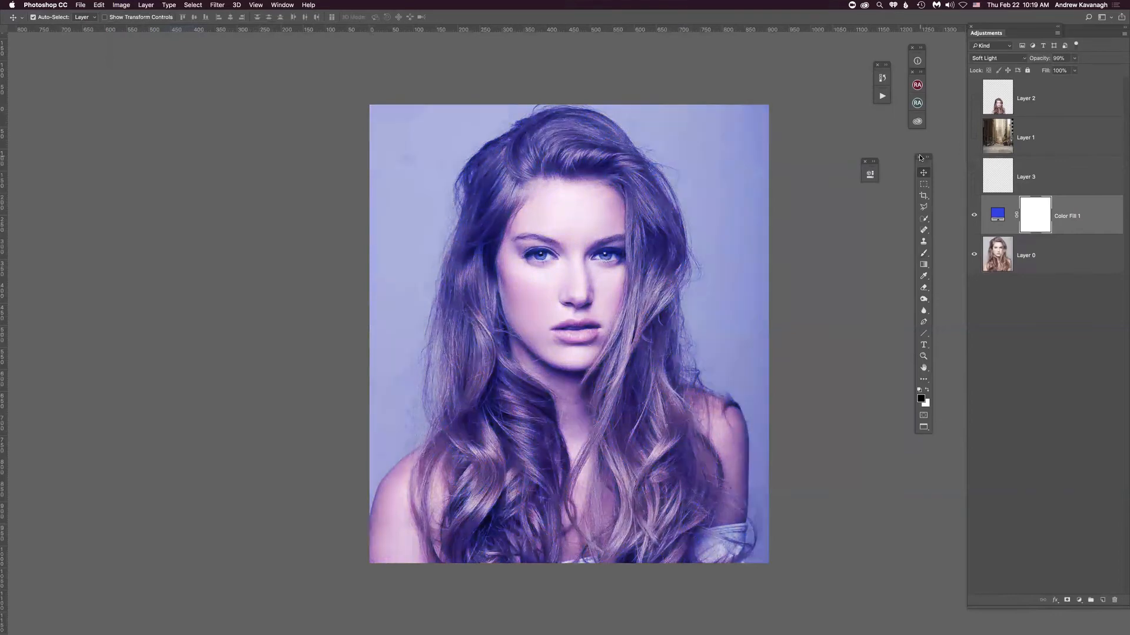
pyautogui.hotkey('shift', '+')
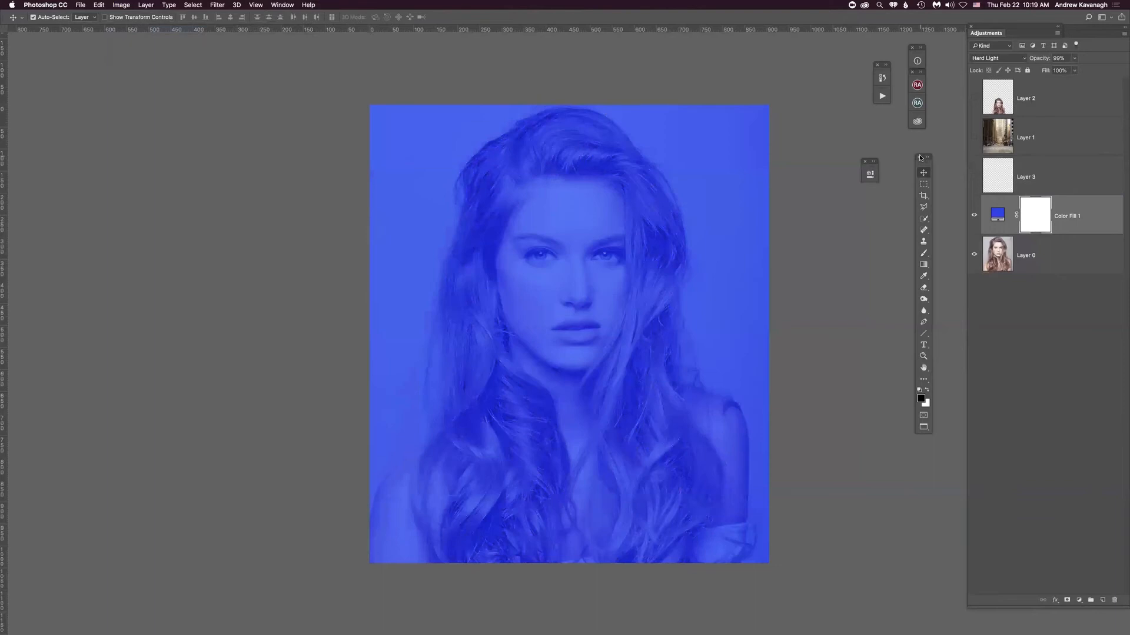
pyautogui.hotkey('shift', '+')
pyautogui.hotkey('shift', '+')
pyautogui.hotkey('shift', '+')
pyautogui.hotkey('shift', '+')
pyautogui.hotkey('shift', '+')
pyautogui.hotkey('shift', '+')
pyautogui.hotkey('shift', '+')
pyautogui.hotkey('shift', '+')
pyautogui.hotkey('shift', '+')
pyautogui.hotkey('shift', '+')
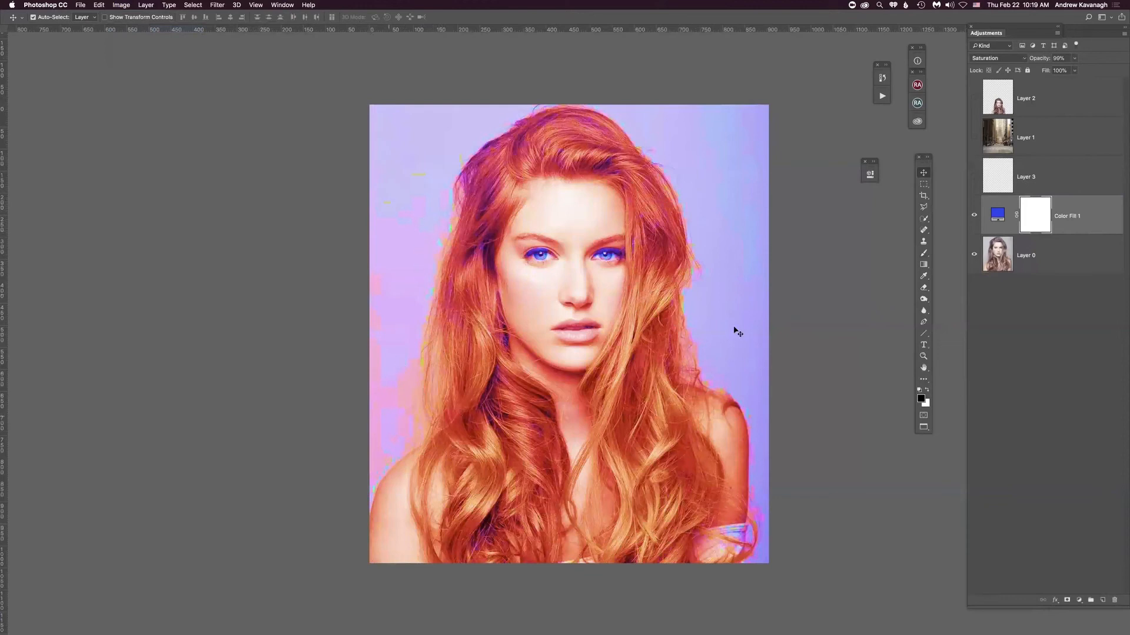
# Reset Color Fill 1 to Normal, compare the image with it hidden and shown, and set its blend mode to Overlay
pyautogui.click(1003, 57)
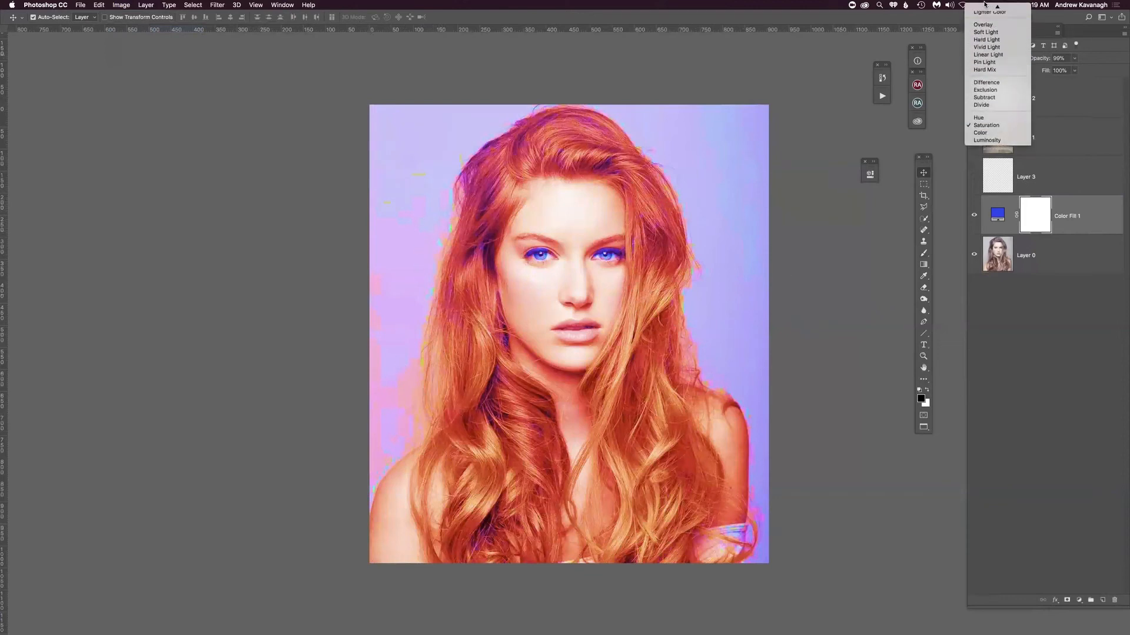
pyautogui.click(983, 8)
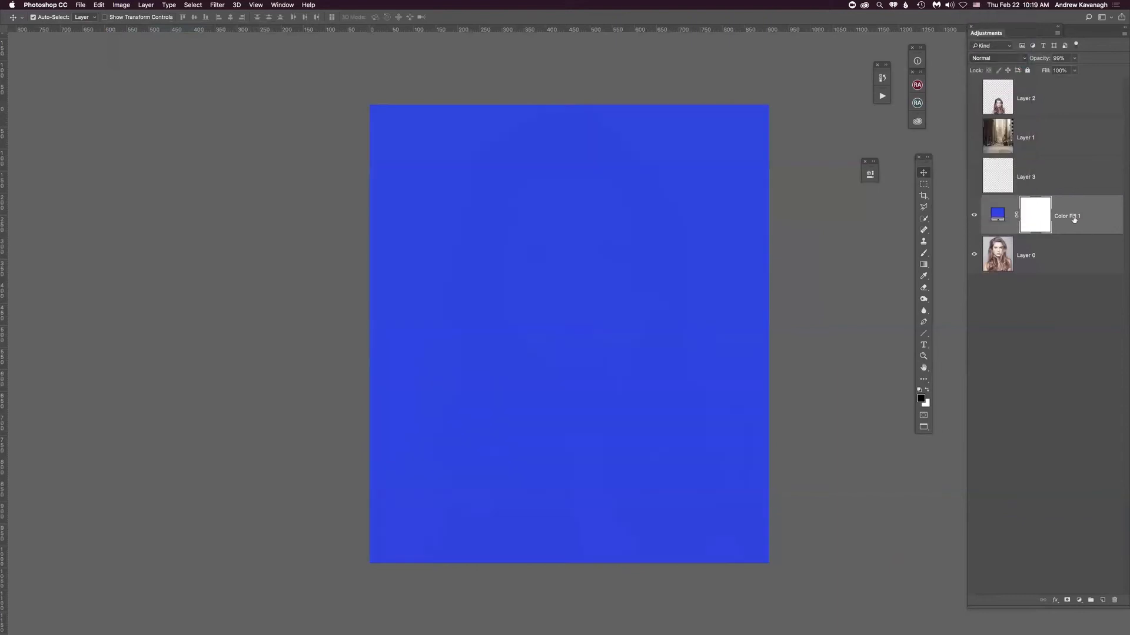
pyautogui.click(973, 216)
pyautogui.click(974, 216)
pyautogui.click(1001, 58)
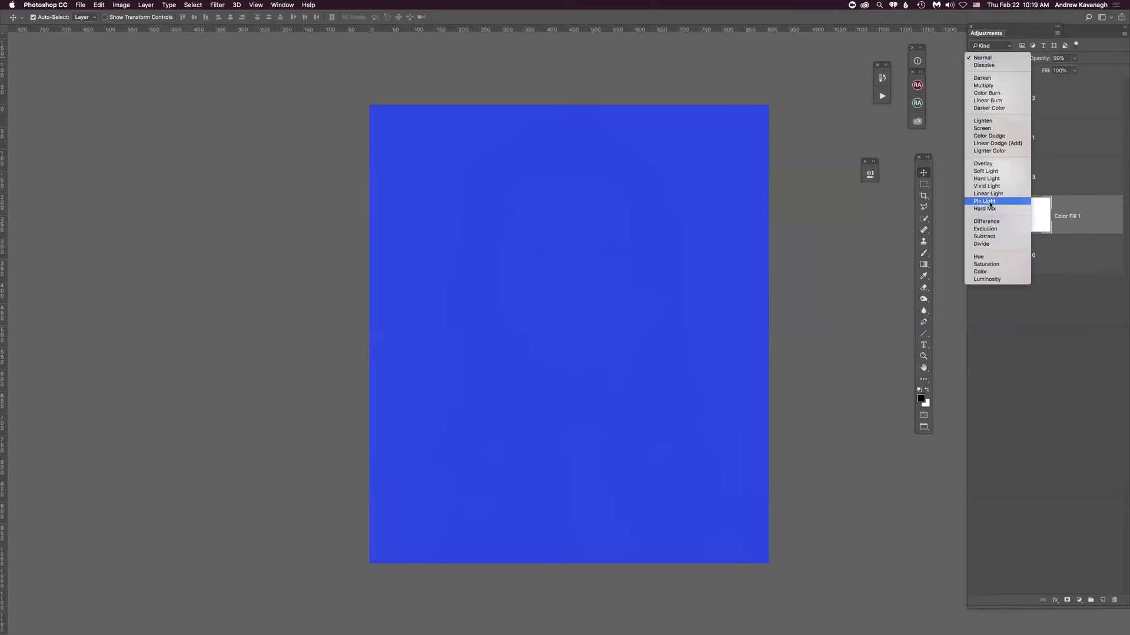
pyautogui.click(993, 164)
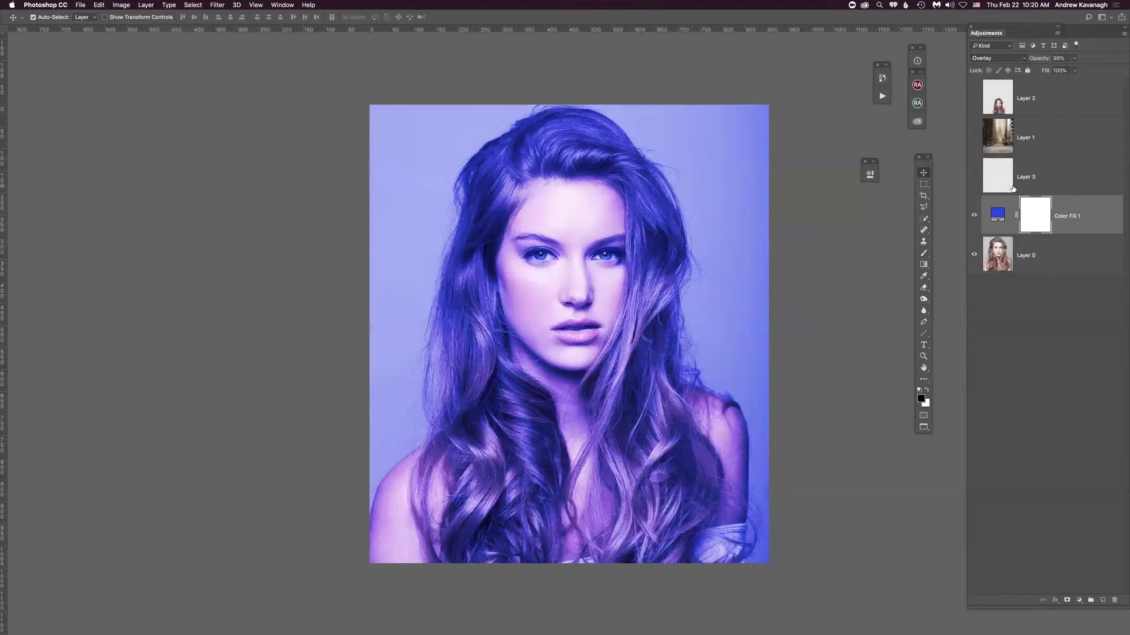
# Change the Color Fill 1 colour to dark crimson (#7a0431) and compare the image with the layer hidden and shown
pyautogui.doubleClick(997, 215)
pyautogui.moveTo(832, 190); pyautogui.dragTo(893, 197)
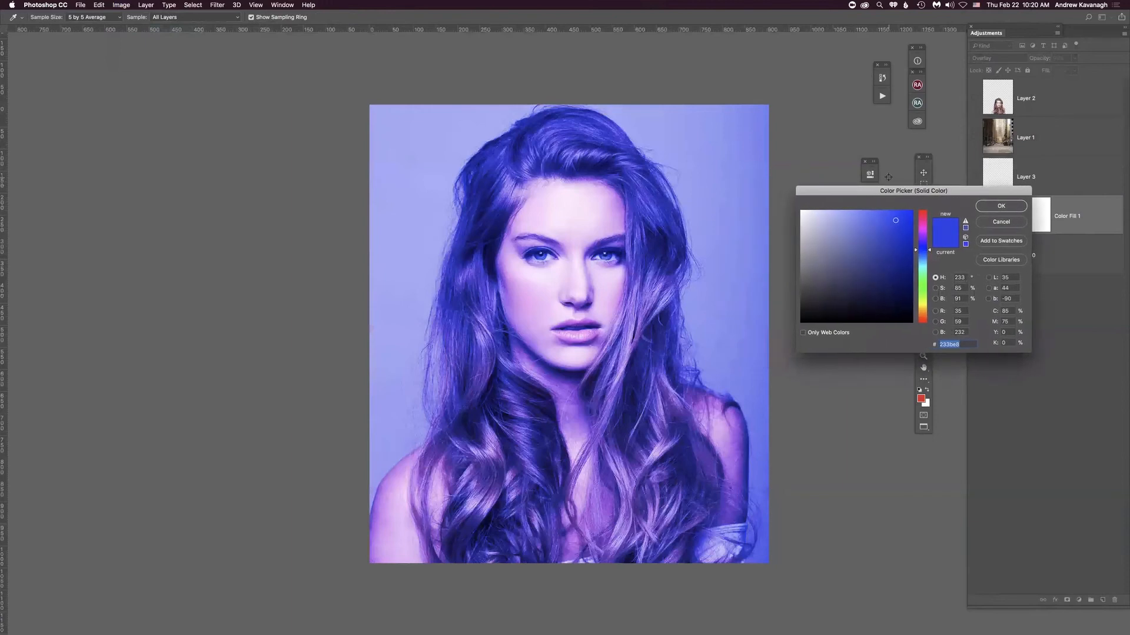
pyautogui.click(920, 219)
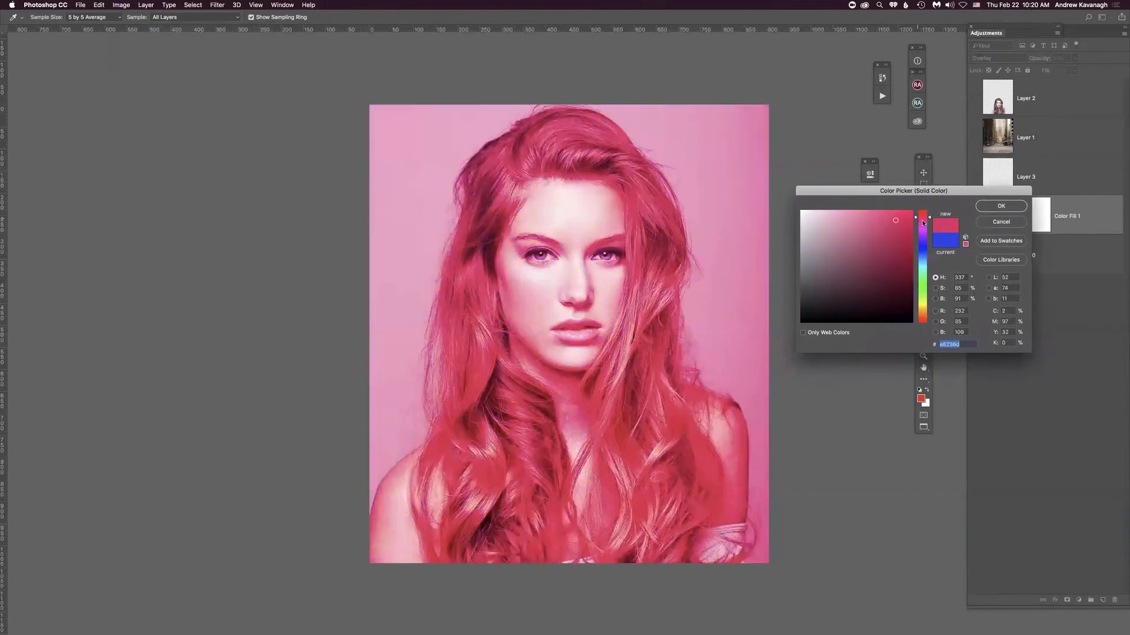
pyautogui.moveTo(907, 222); pyautogui.dragTo(909, 269)
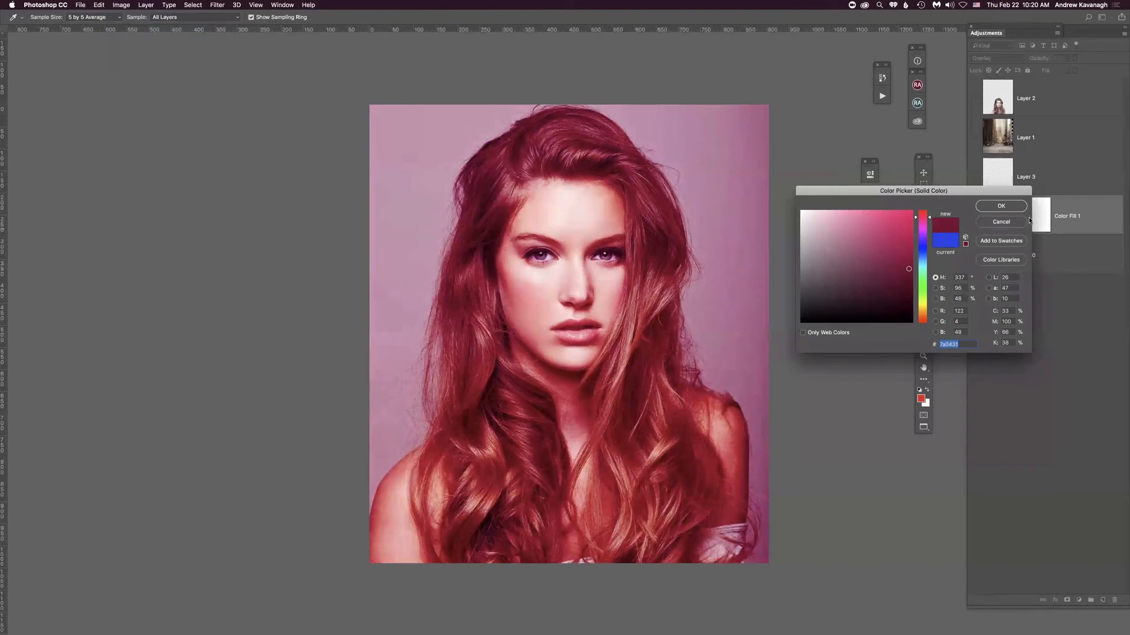
pyautogui.click(1004, 207)
pyautogui.click(973, 217)
pyautogui.click(973, 217)
pyautogui.click(973, 218)
pyautogui.click(973, 216)
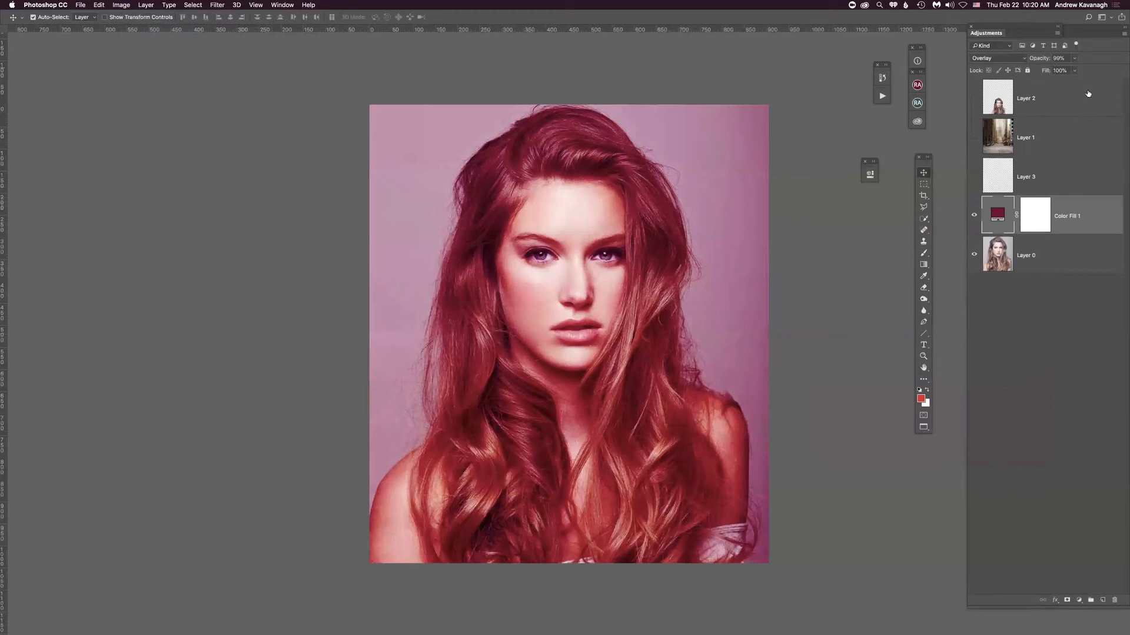
# Lower the Color Fill 1 opacity to 61% and compare the softened tint with the layer hidden and shown
pyautogui.moveTo(1040, 62); pyautogui.dragTo(1044, 60)
pyautogui.moveTo(1028, 61); pyautogui.dragTo(1040, 60)
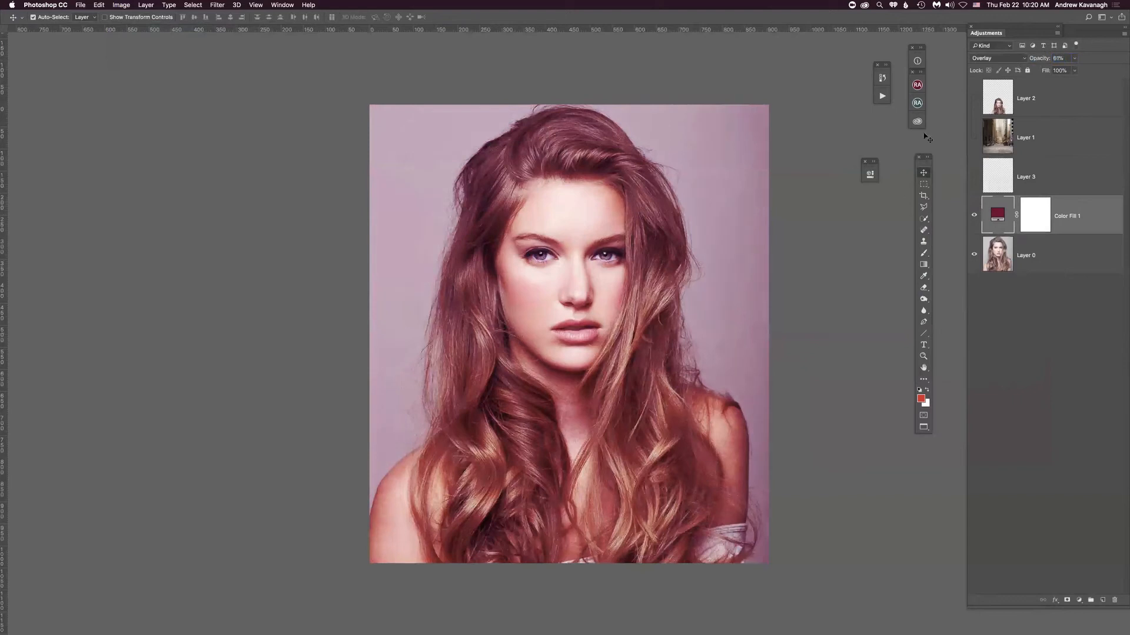
pyautogui.click(973, 216)
pyautogui.click(974, 215)
pyautogui.click(973, 216)
pyautogui.click(974, 215)
pyautogui.click(1080, 600)
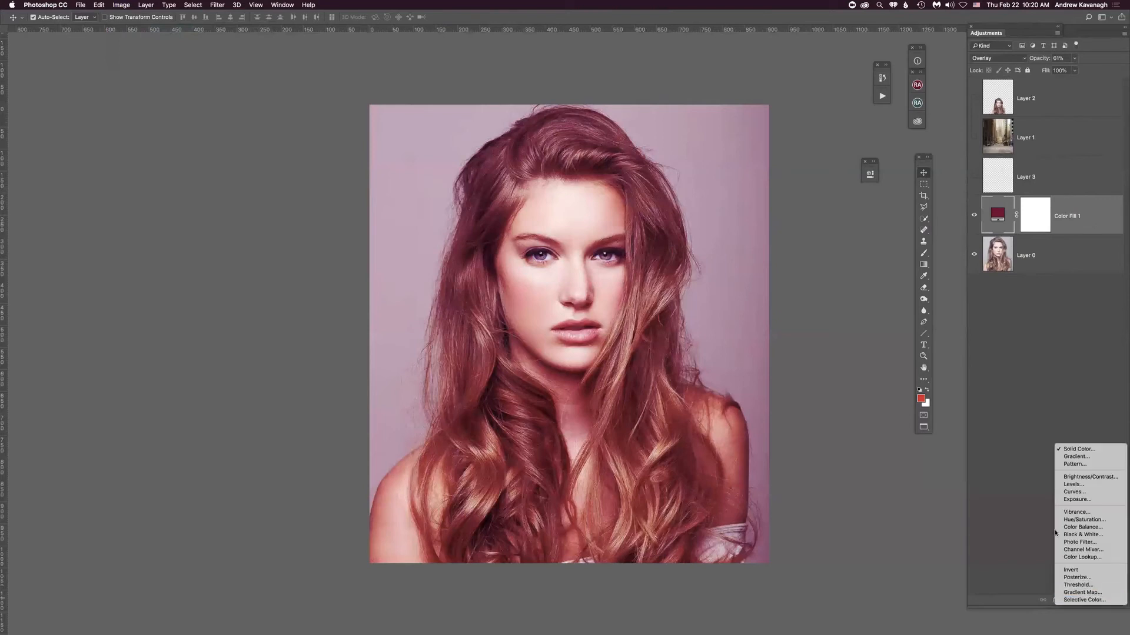
pyautogui.click(1018, 349)
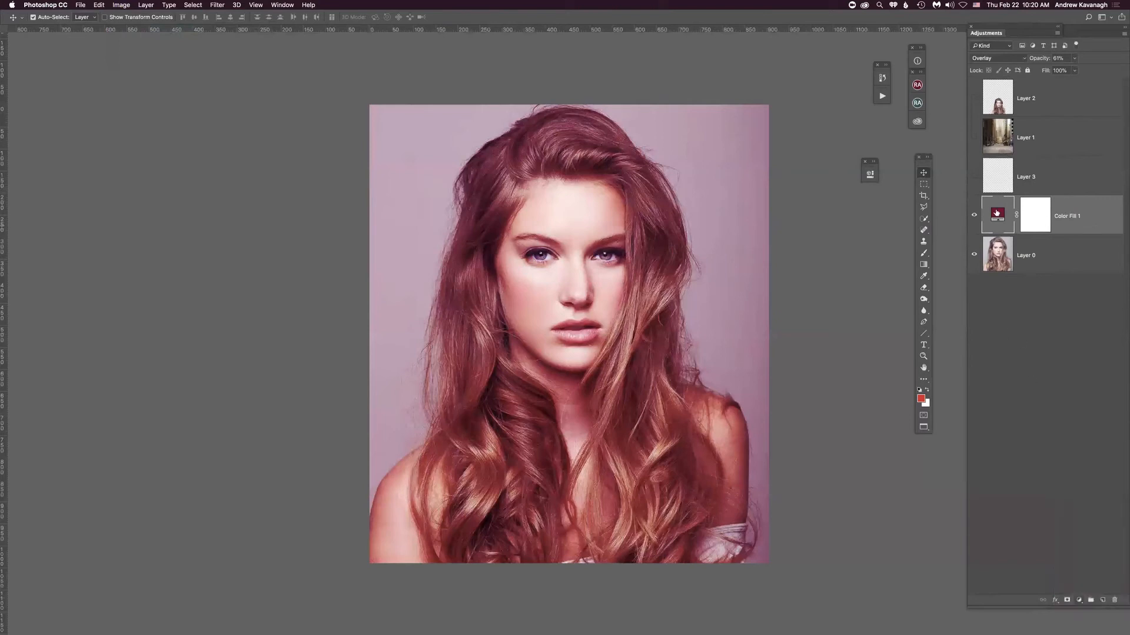
# Hide Color Fill 1, duplicate Layer 0, and move the copy directly above Layer 1
pyautogui.click(974, 216)
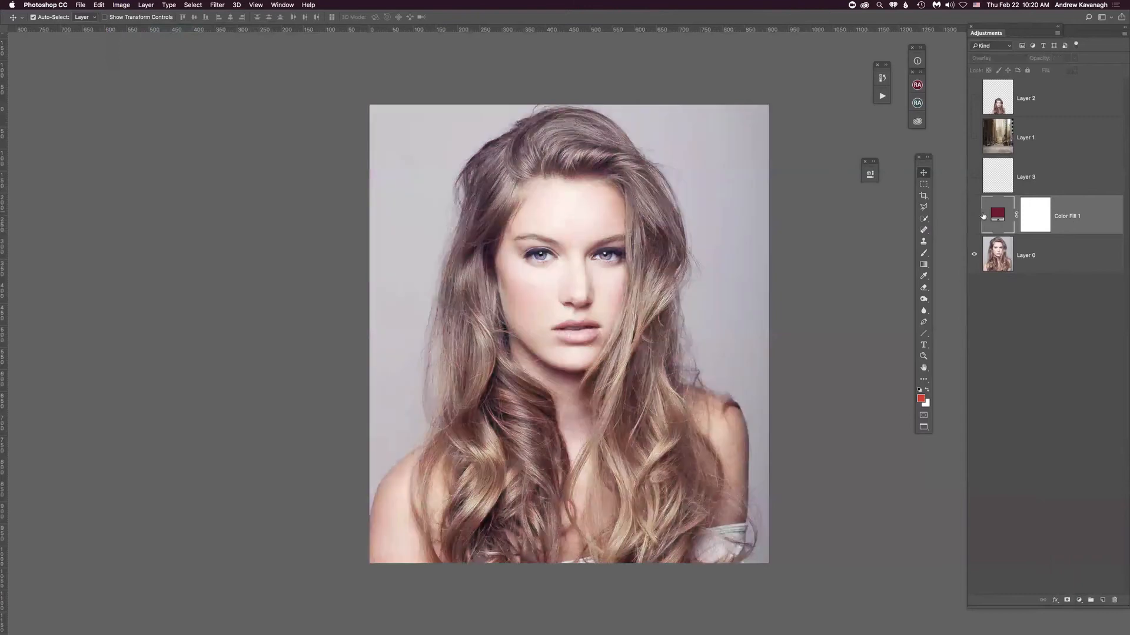
pyautogui.click(1038, 257)
pyautogui.press('super+j')
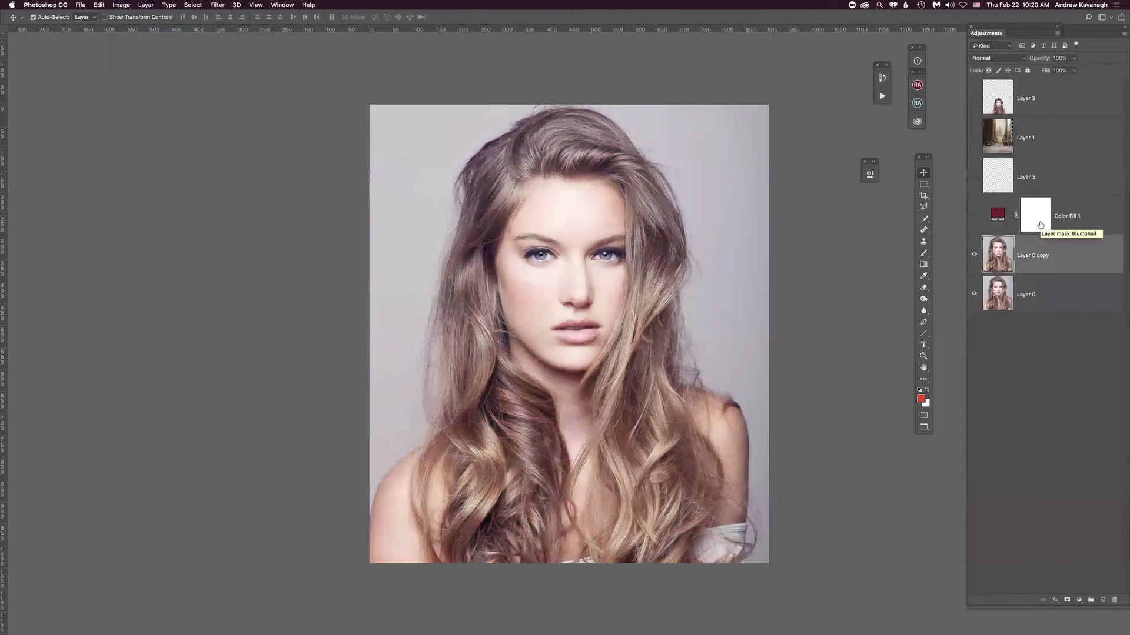
pyautogui.moveTo(1047, 260); pyautogui.dragTo(1039, 125)
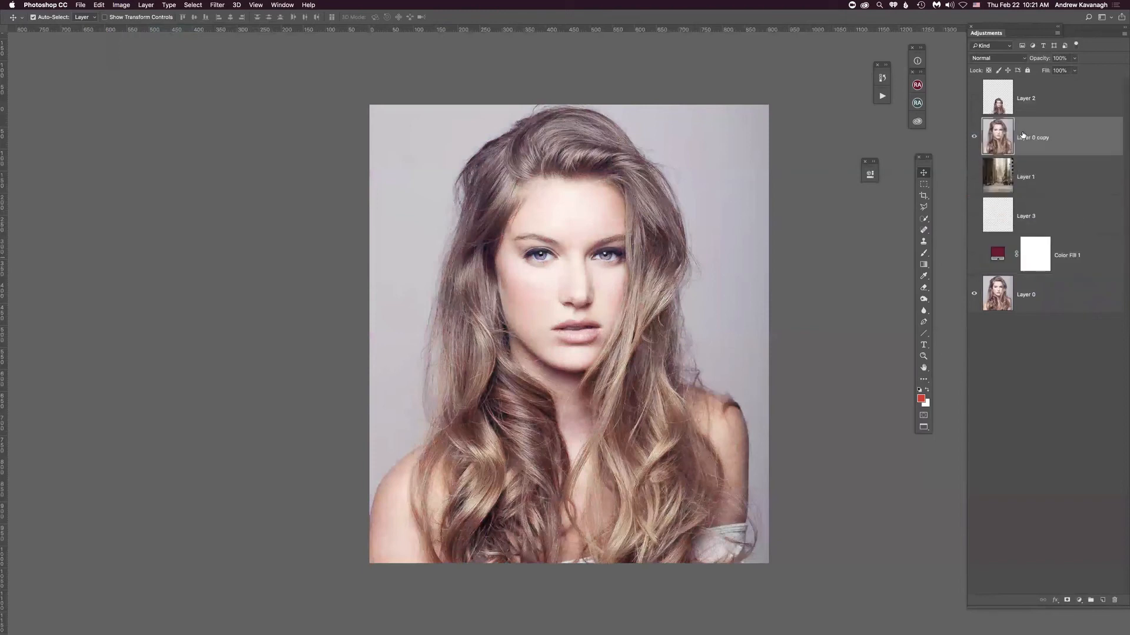
# Show Layer 1 and Layer 3, and compare the image with Layer 0 copy hidden and shown
pyautogui.click(975, 176)
pyautogui.click(974, 137)
pyautogui.click(974, 137)
pyautogui.click(974, 137)
pyautogui.click(973, 137)
pyautogui.click(974, 137)
pyautogui.click(973, 137)
pyautogui.click(974, 137)
pyautogui.click(975, 137)
# Group Layer 0 copy, Layer 1 and Layer 3 into a new group named Retouched
pyautogui.keyDown('shift'); pyautogui.click(1040, 216); pyautogui.keyUp('shift')
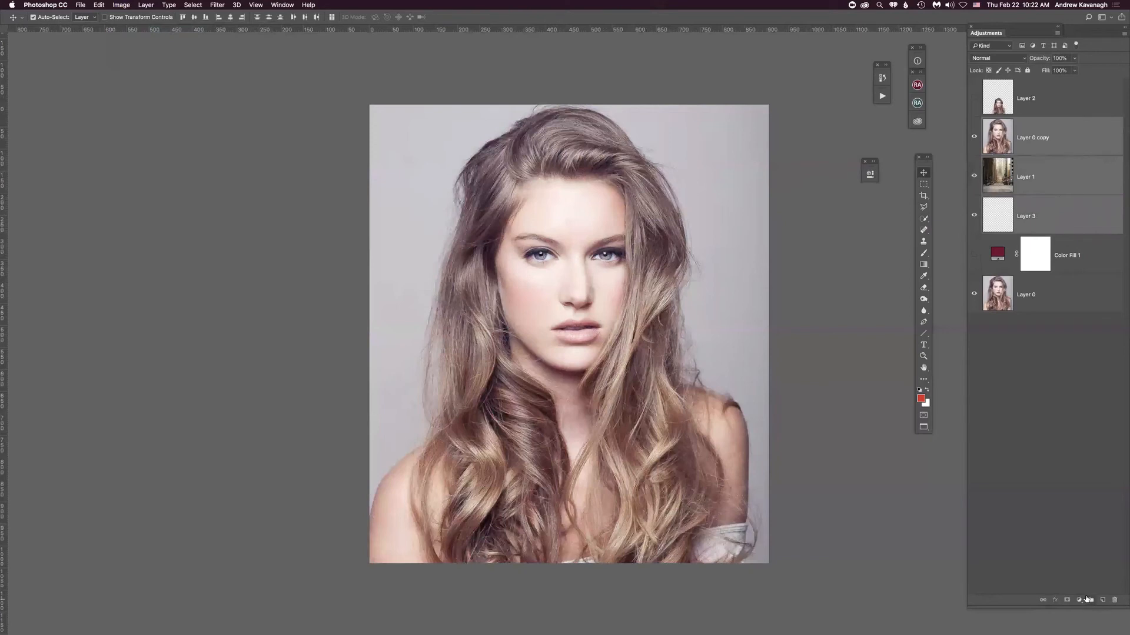
pyautogui.press('super')
pyautogui.keyDown('alt'); pyautogui.click(1089, 599); pyautogui.keyUp('alt')
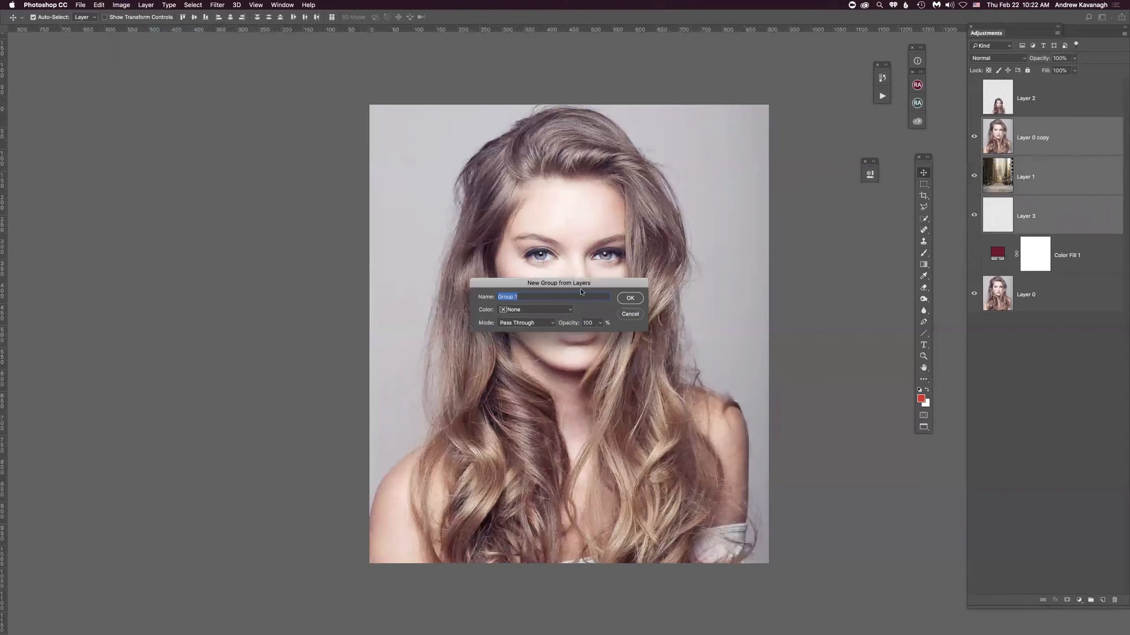
pyautogui.write('Retouched')
pyautogui.press('Return')
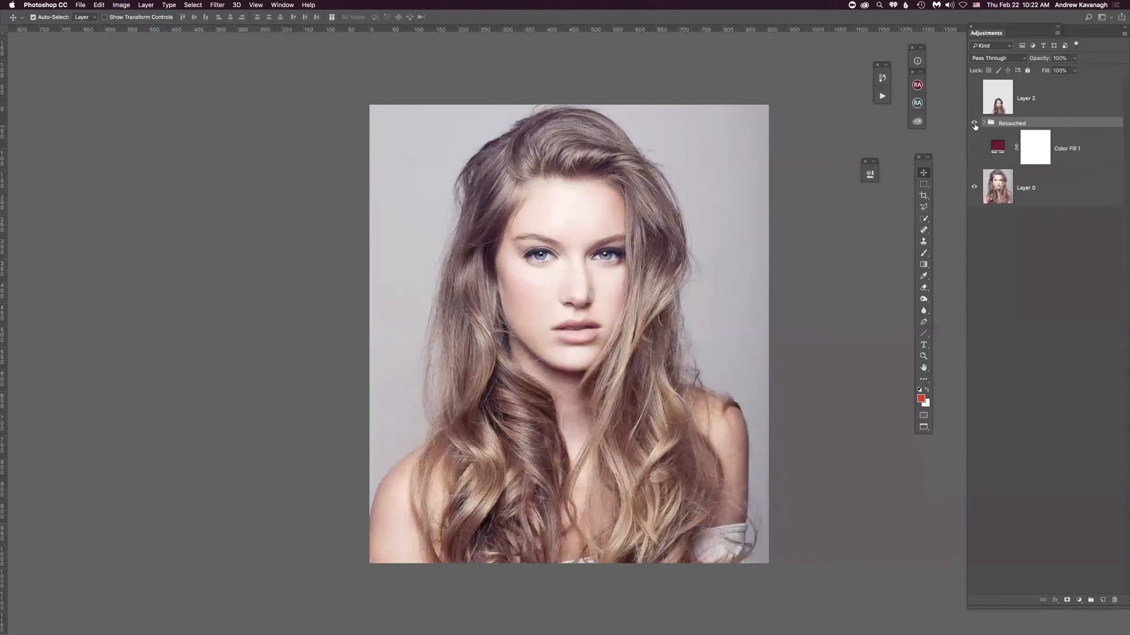
# Hide Layer 0, compare the image with the Retouched group hidden and shown, and expand the group
pyautogui.click(974, 188)
pyautogui.click(974, 124)
pyautogui.click(974, 123)
pyautogui.click(974, 123)
pyautogui.click(974, 124)
pyautogui.click(974, 124)
pyautogui.click(974, 124)
pyautogui.click(984, 123)
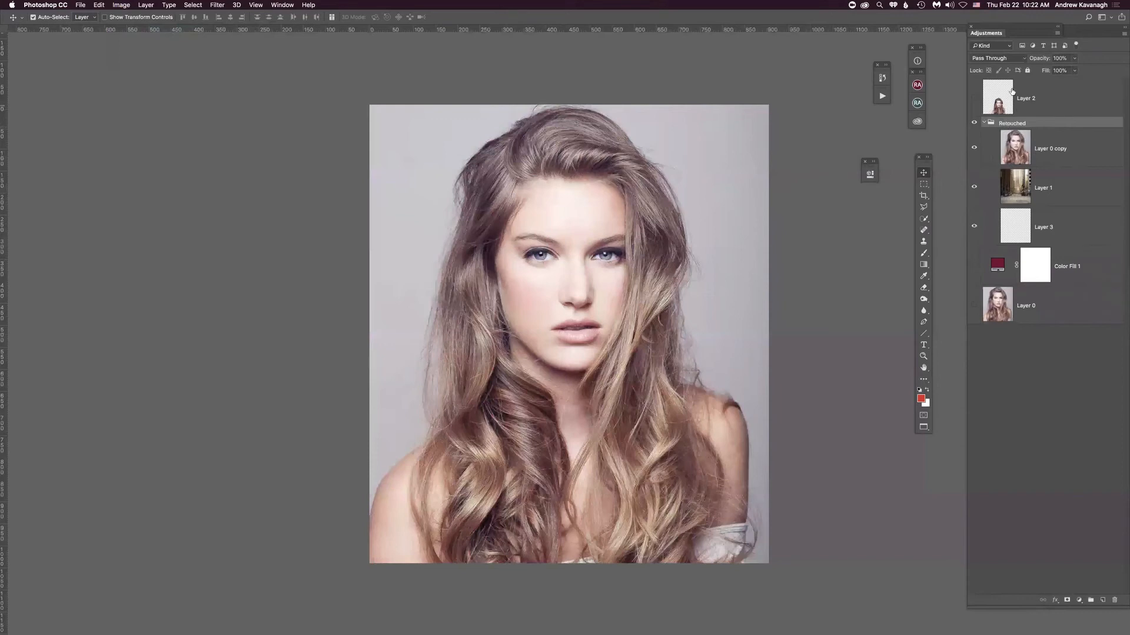
pyautogui.click(972, 123)
pyautogui.click(972, 123)
# Ungroup the Retouched layers and place Layer 0 copy back directly above Layer 1
pyautogui.press('super')
pyautogui.press('super')
pyautogui.press('super+shift+g')
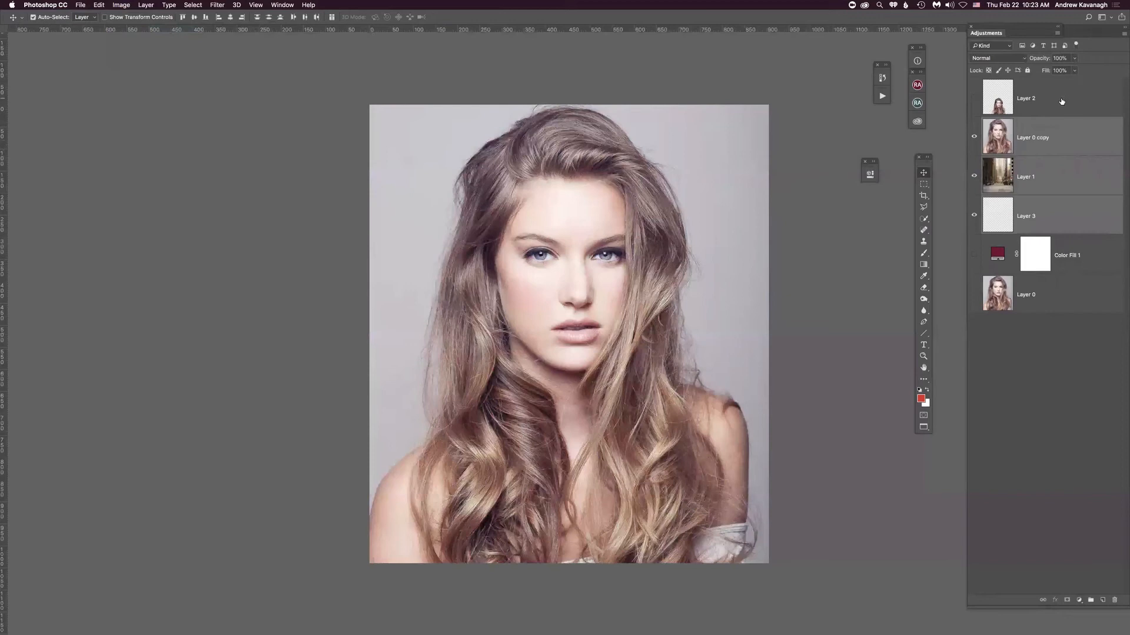
pyautogui.press('super+z')
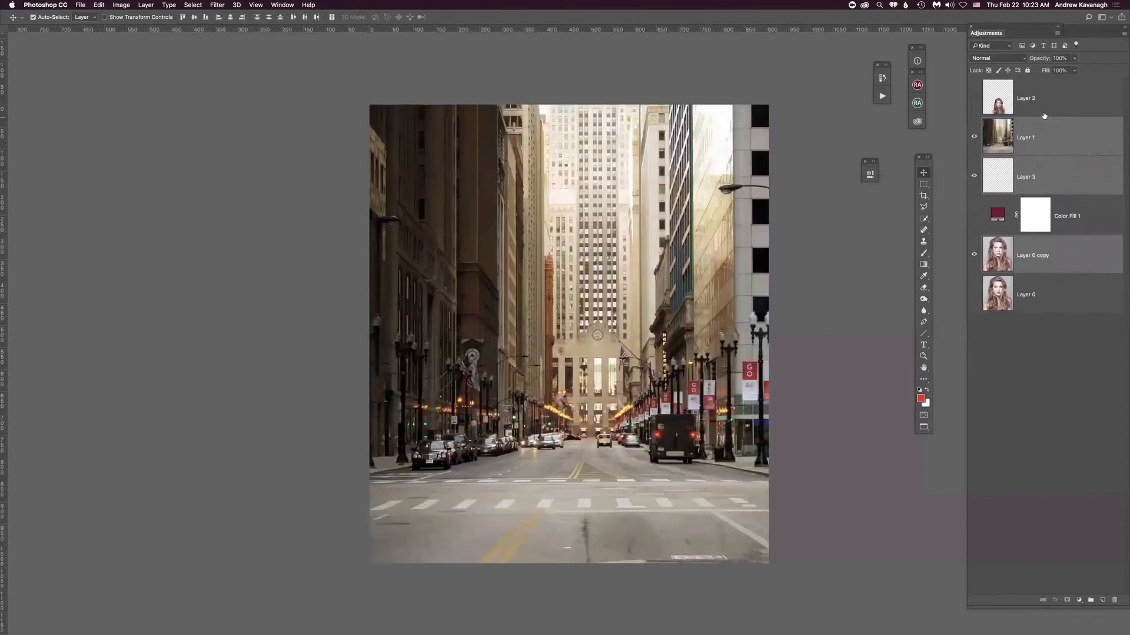
pyautogui.click(1050, 291)
pyautogui.moveTo(1038, 256); pyautogui.dragTo(1038, 132)
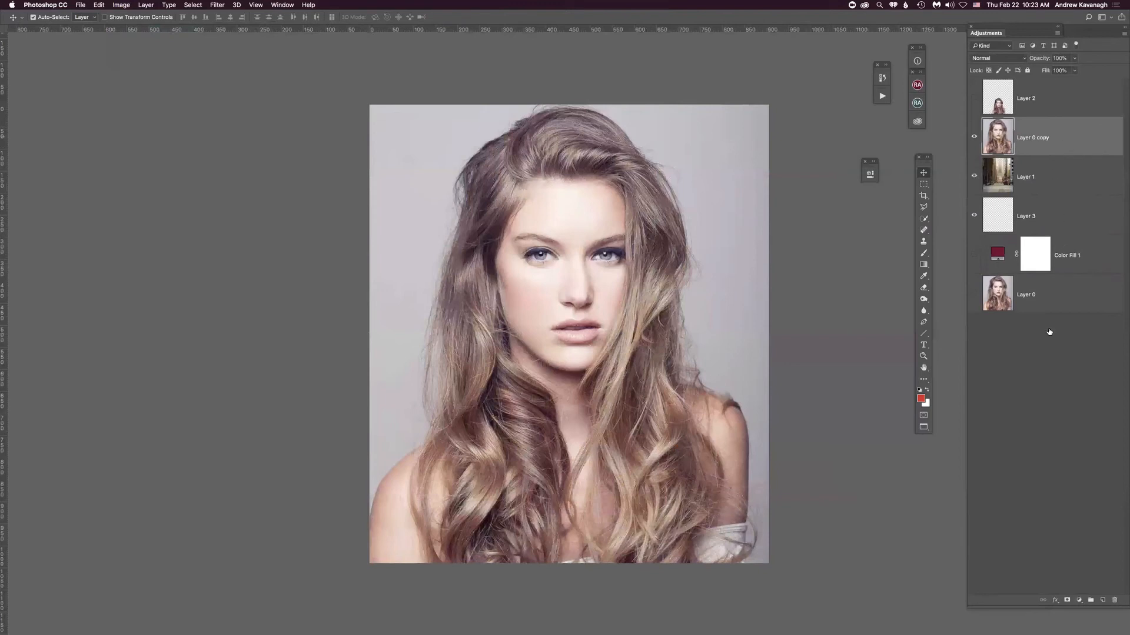
# Add a white layer mask to Layer 0 copy and compare the image with that layer hidden and shown
pyautogui.click(1067, 602)
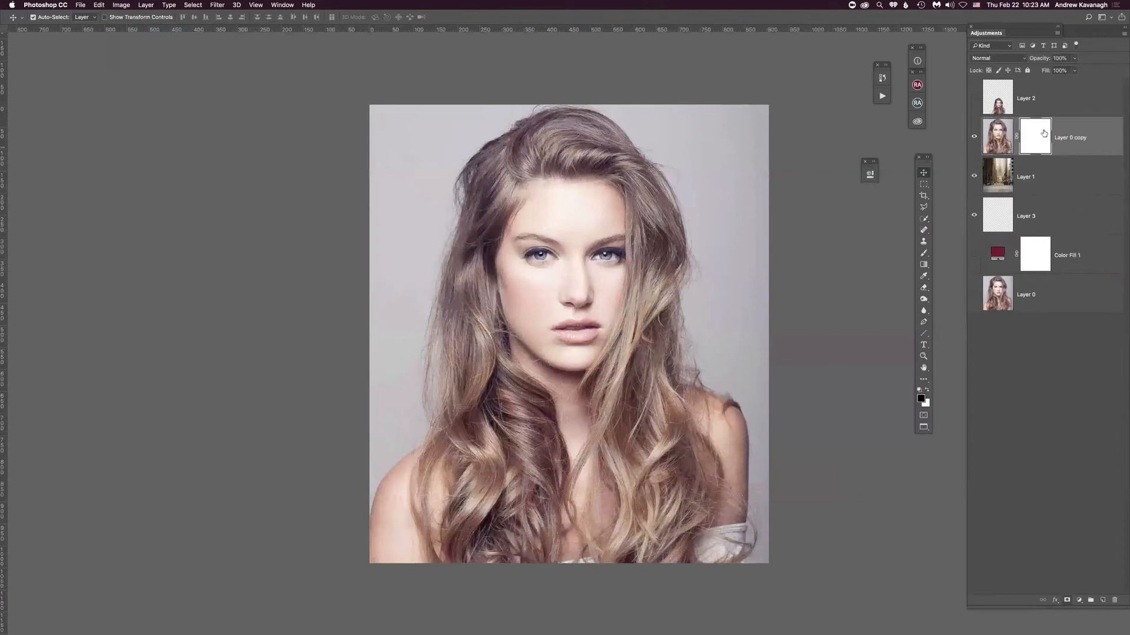
pyautogui.click(973, 139)
pyautogui.click(973, 139)
pyautogui.click(973, 139)
pyautogui.click(973, 139)
# Pick a 60 px Soft Round brush with 0% hardness, dab the mask beside the hair, and set the brush mode to Normal
pyautogui.press('b')
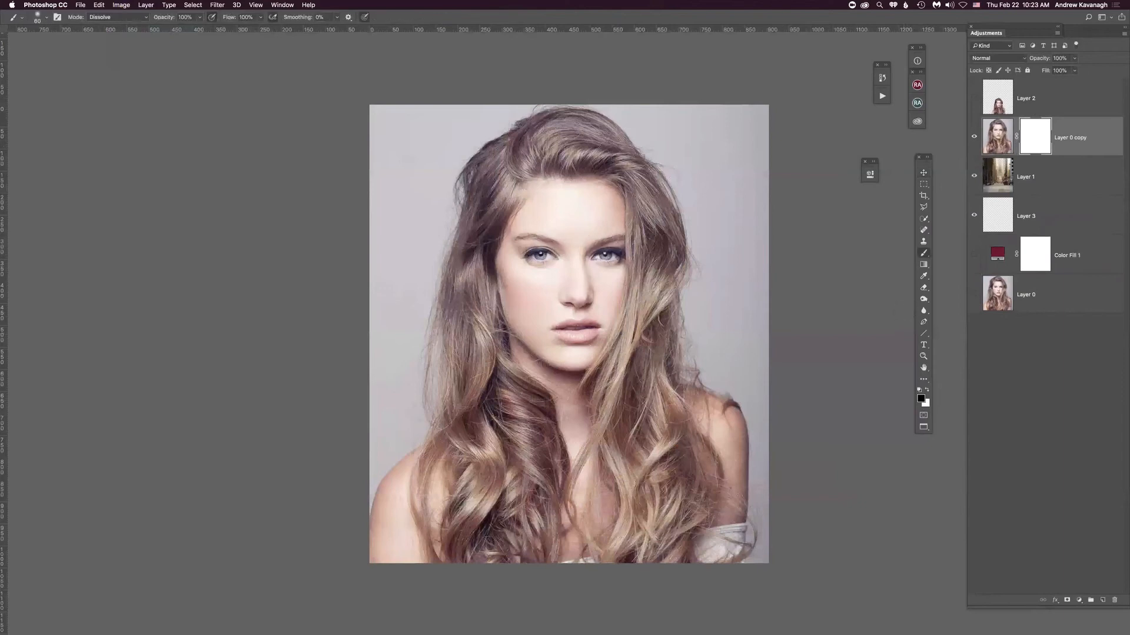
pyautogui.rightClick(716, 221)
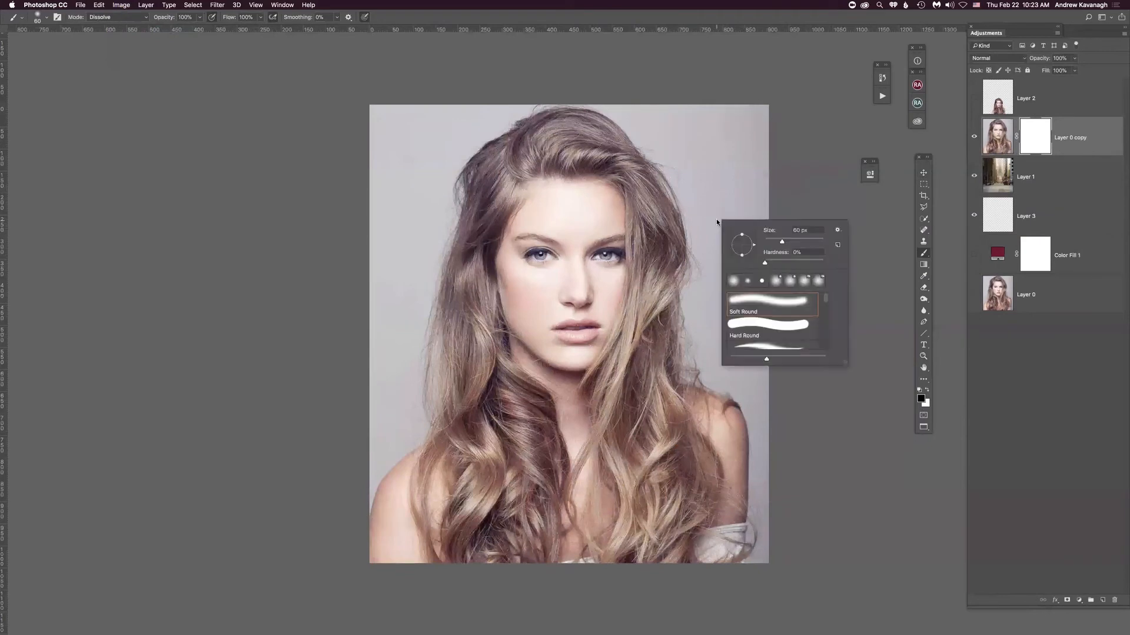
pyautogui.click(764, 264)
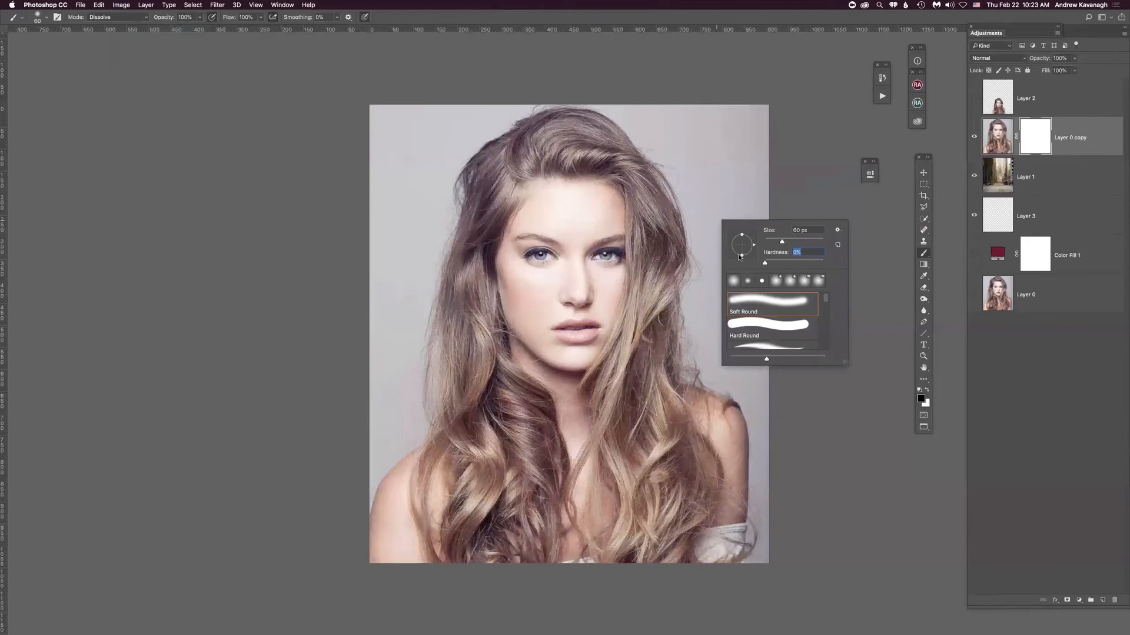
pyautogui.click(719, 177)
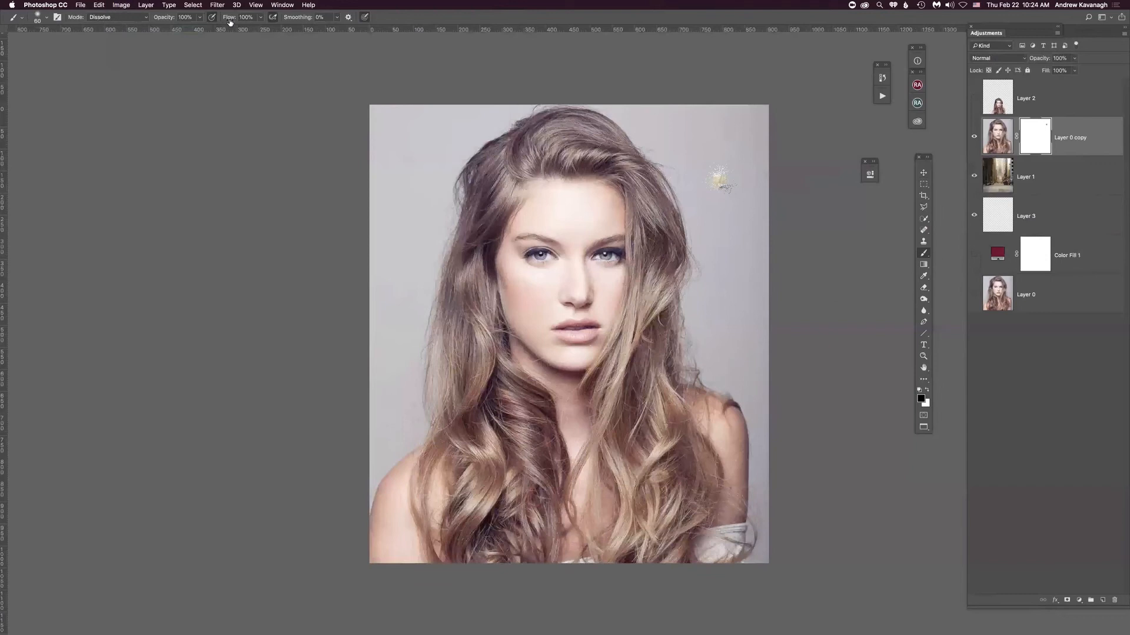
pyautogui.click(142, 18)
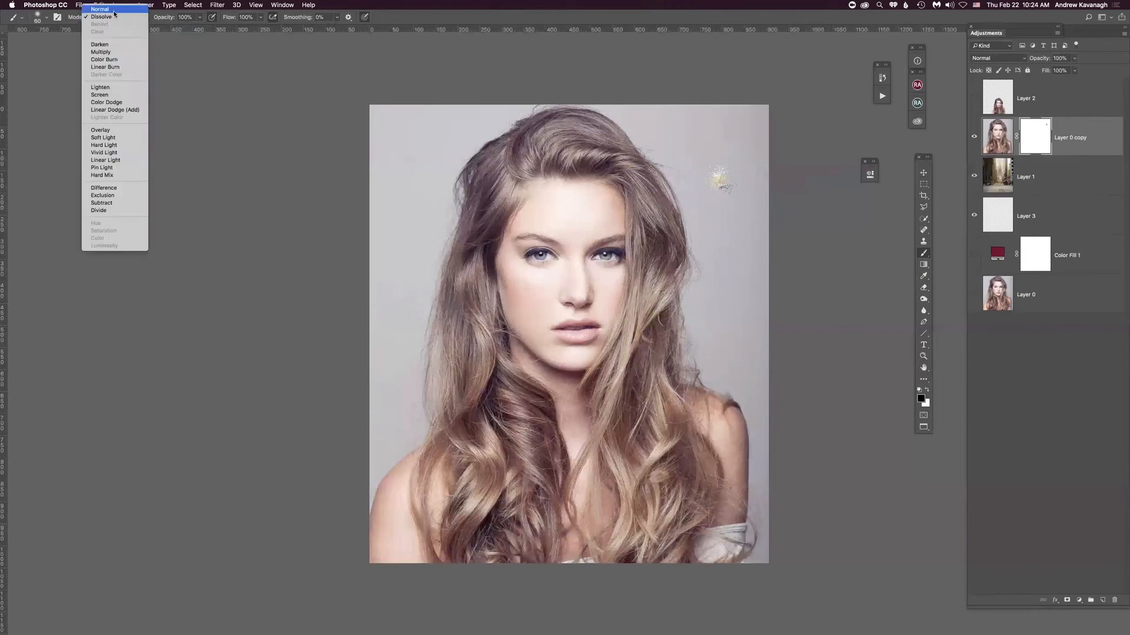
pyautogui.click(113, 10)
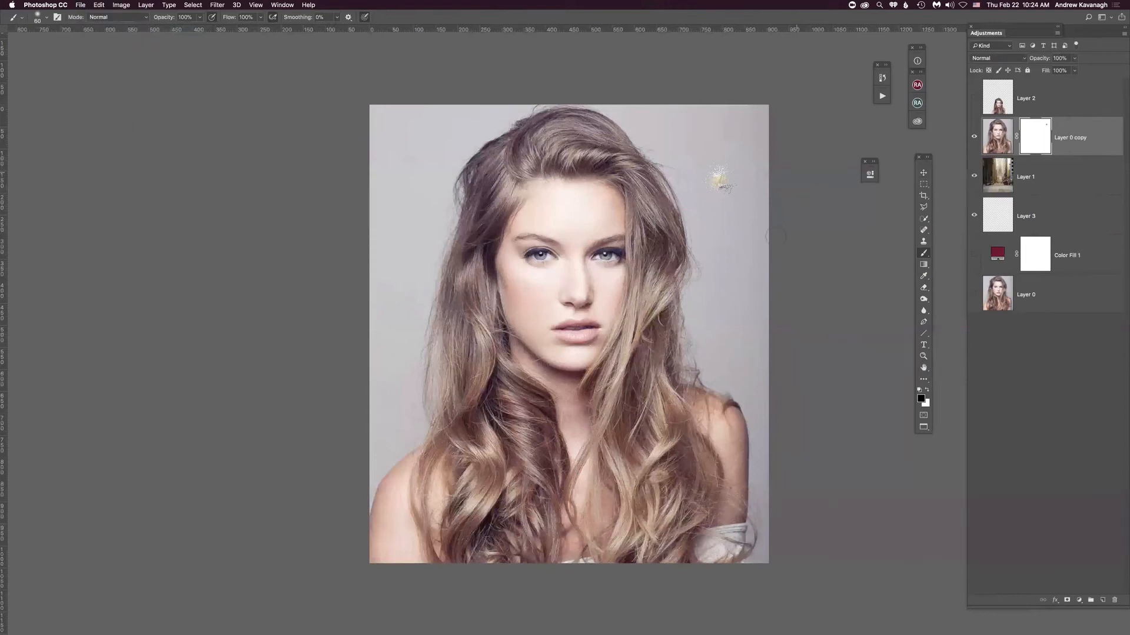
# Paint black on the Layer 0 copy mask along the right side of the woman's hair to reveal the street
pyautogui.moveTo(718, 172)
pyautogui.mouseDown()
pyautogui.moveTo(715, 198)
pyautogui.moveTo(730, 213)
pyautogui.moveTo(764, 182)
pyautogui.moveTo(762, 138)
pyautogui.moveTo(732, 138)
pyautogui.moveTo(742, 108)
pyautogui.moveTo(640, 109)
pyautogui.moveTo(687, 148)
pyautogui.moveTo(716, 229)
pyautogui.moveTo(755, 285)
pyautogui.moveTo(715, 259)
pyautogui.moveTo(696, 226)
pyautogui.moveTo(708, 287)
pyautogui.moveTo(703, 279)
pyautogui.moveTo(700, 314)
pyautogui.mouseUp()
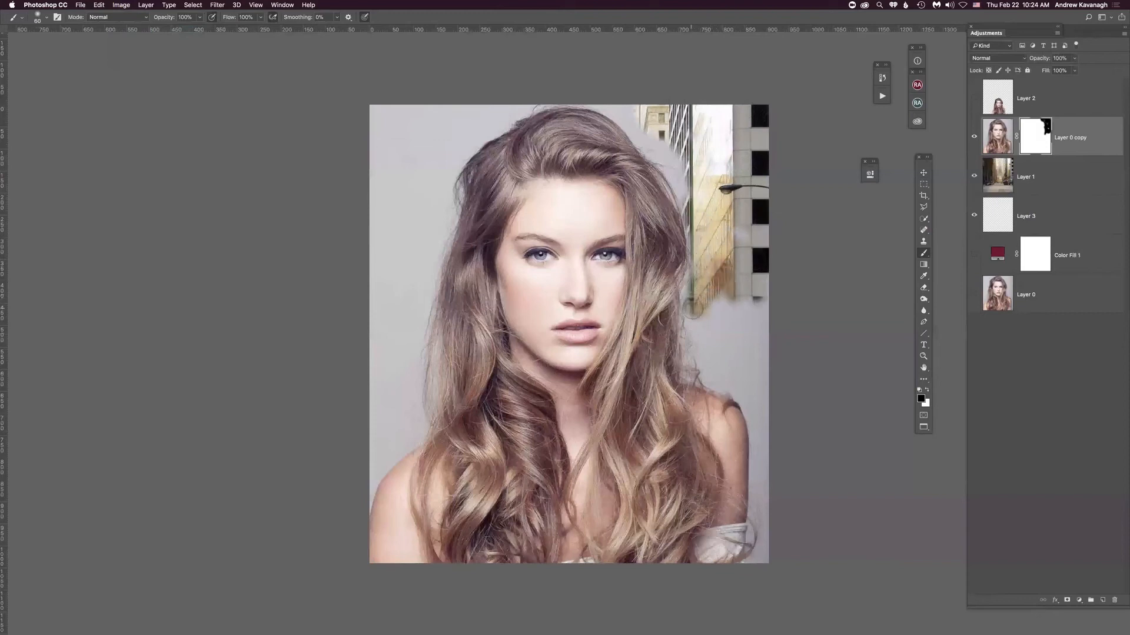
pyautogui.moveTo(688, 308)
pyautogui.mouseDown()
pyautogui.moveTo(712, 384)
pyautogui.moveTo(740, 391)
pyautogui.moveTo(757, 422)
pyautogui.moveTo(785, 325)
pyautogui.moveTo(768, 378)
pyautogui.moveTo(760, 306)
pyautogui.moveTo(737, 344)
pyautogui.moveTo(714, 313)
pyautogui.moveTo(744, 374)
pyautogui.mouseUp()
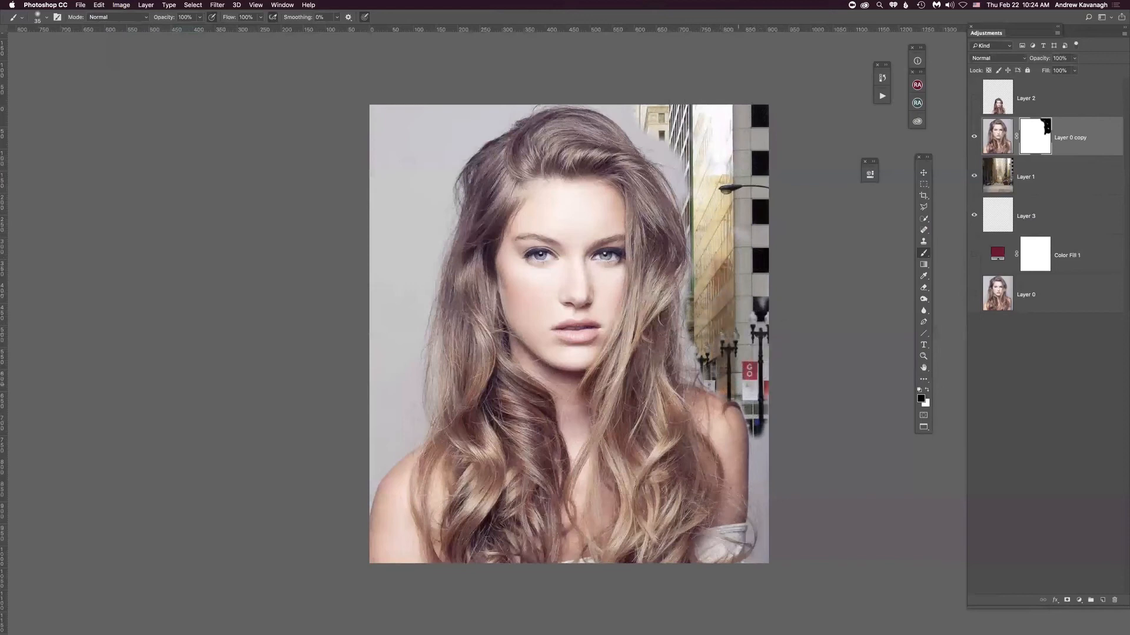
pyautogui.moveTo(686, 332)
pyautogui.mouseDown()
pyautogui.moveTo(679, 282)
pyautogui.moveTo(686, 193)
pyautogui.moveTo(651, 122)
pyautogui.mouseUp()
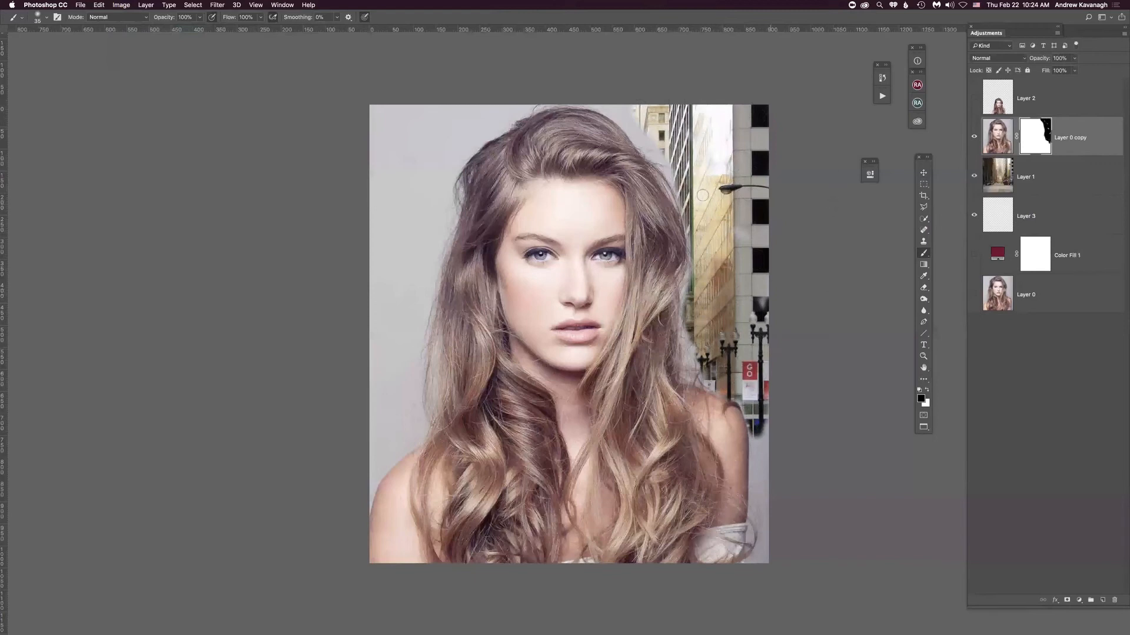
pyautogui.moveTo(653, 138)
pyautogui.mouseDown()
pyautogui.moveTo(635, 120)
pyautogui.moveTo(674, 173)
pyautogui.mouseUp()
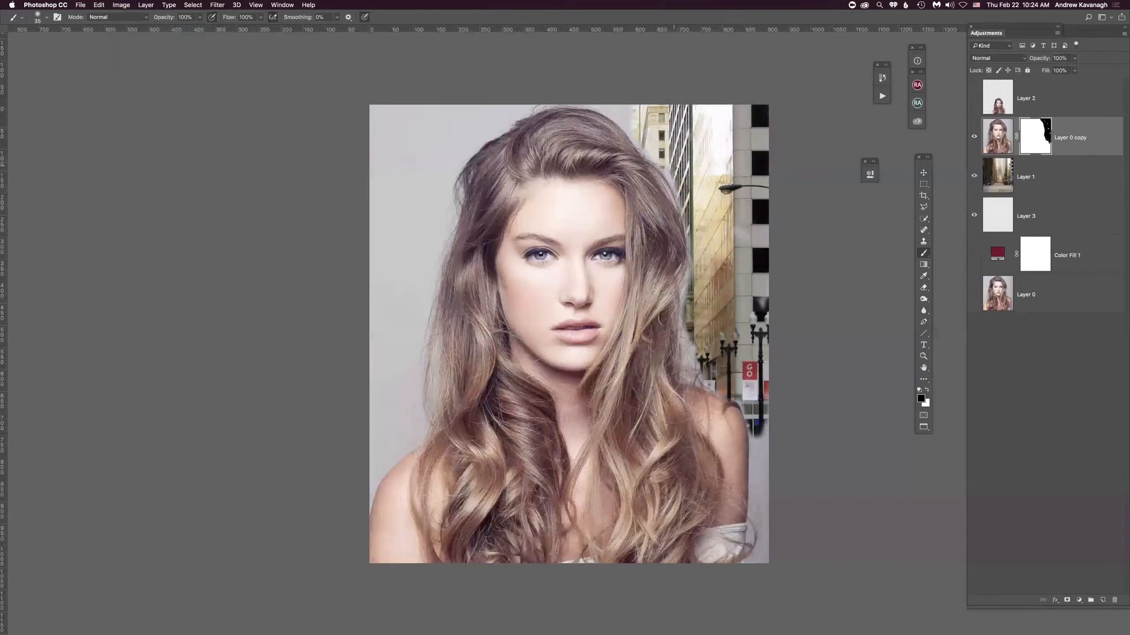
pyautogui.moveTo(652, 130)
pyautogui.mouseDown()
pyautogui.moveTo(627, 115)
pyautogui.moveTo(642, 137)
pyautogui.mouseUp()
# Mask the backdrop to the upper left of the hair at 50% brush opacity and repaint it at 100%
pyautogui.press('1')
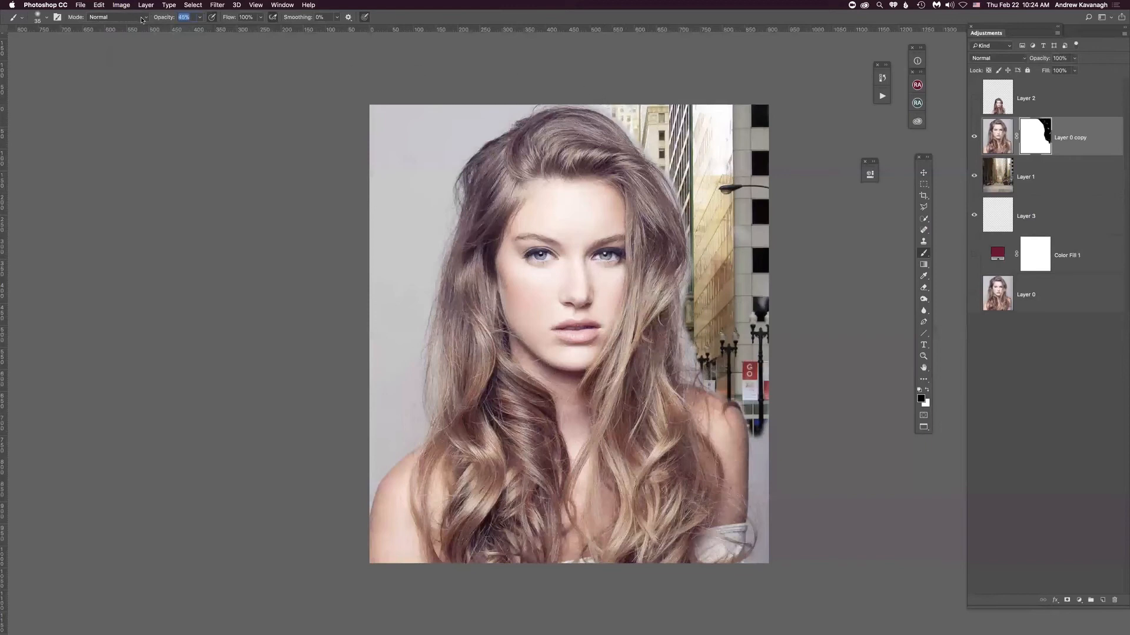
pyautogui.moveTo(143, 21); pyautogui.dragTo(164, 20)
pyautogui.moveTo(487, 118)
pyautogui.mouseDown()
pyautogui.moveTo(442, 141)
pyautogui.moveTo(447, 156)
pyautogui.moveTo(412, 188)
pyautogui.moveTo(435, 230)
pyautogui.moveTo(427, 247)
pyautogui.moveTo(456, 209)
pyautogui.moveTo(459, 168)
pyautogui.moveTo(510, 118)
pyautogui.moveTo(497, 108)
pyautogui.moveTo(419, 124)
pyautogui.mouseUp()
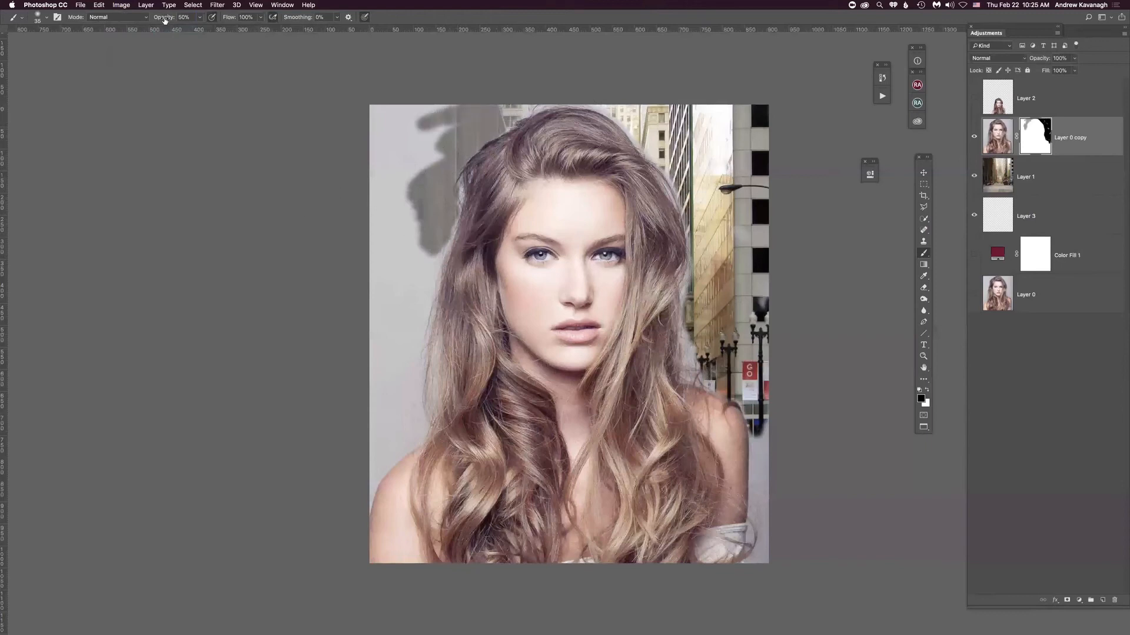
pyautogui.moveTo(164, 18); pyautogui.dragTo(222, 26)
pyautogui.moveTo(397, 166)
pyautogui.mouseDown()
pyautogui.moveTo(489, 118)
pyautogui.moveTo(459, 153)
pyautogui.moveTo(480, 144)
pyautogui.moveTo(512, 115)
pyautogui.moveTo(465, 108)
pyautogui.moveTo(377, 130)
pyautogui.moveTo(380, 203)
pyautogui.moveTo(453, 173)
pyautogui.moveTo(450, 232)
pyautogui.moveTo(433, 267)
pyautogui.mouseUp()
# Enlarge the brush to 100 px and mask out the remaining grey backdrop on both sides of the woman
pyautogui.press(']')
pyautogui.press(']')
pyautogui.press(']')
pyautogui.press(']')
pyautogui.press(']')
pyautogui.press(']')
pyautogui.press(']')
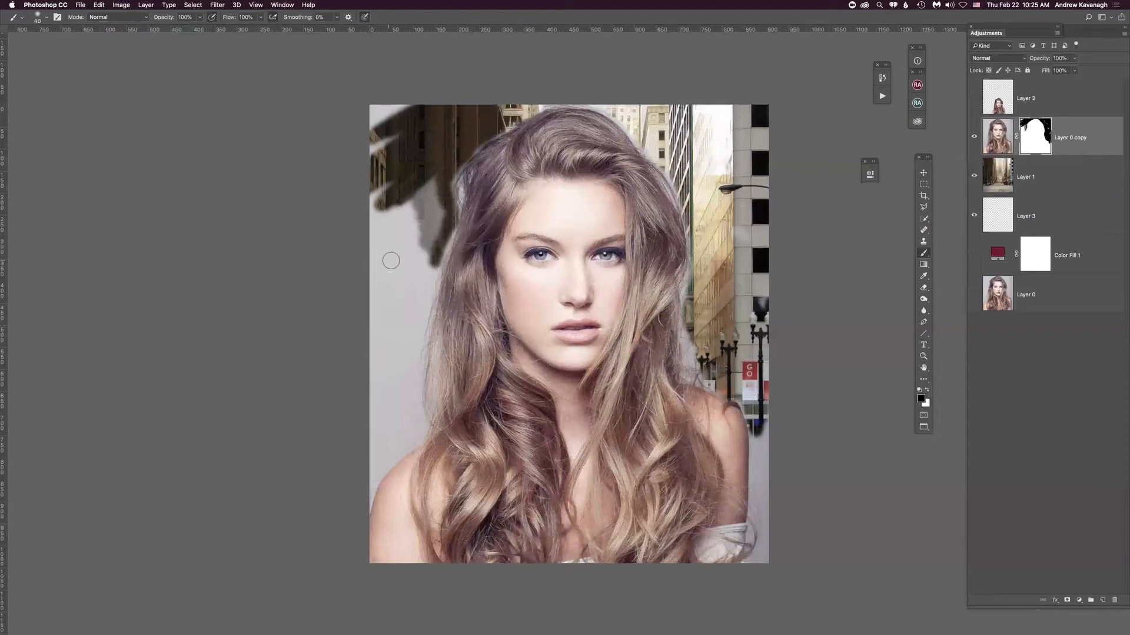
pyautogui.moveTo(420, 215)
pyautogui.mouseDown()
pyautogui.moveTo(410, 227)
pyautogui.moveTo(414, 277)
pyautogui.moveTo(386, 328)
pyautogui.moveTo(385, 448)
pyautogui.moveTo(377, 151)
pyautogui.mouseUp()
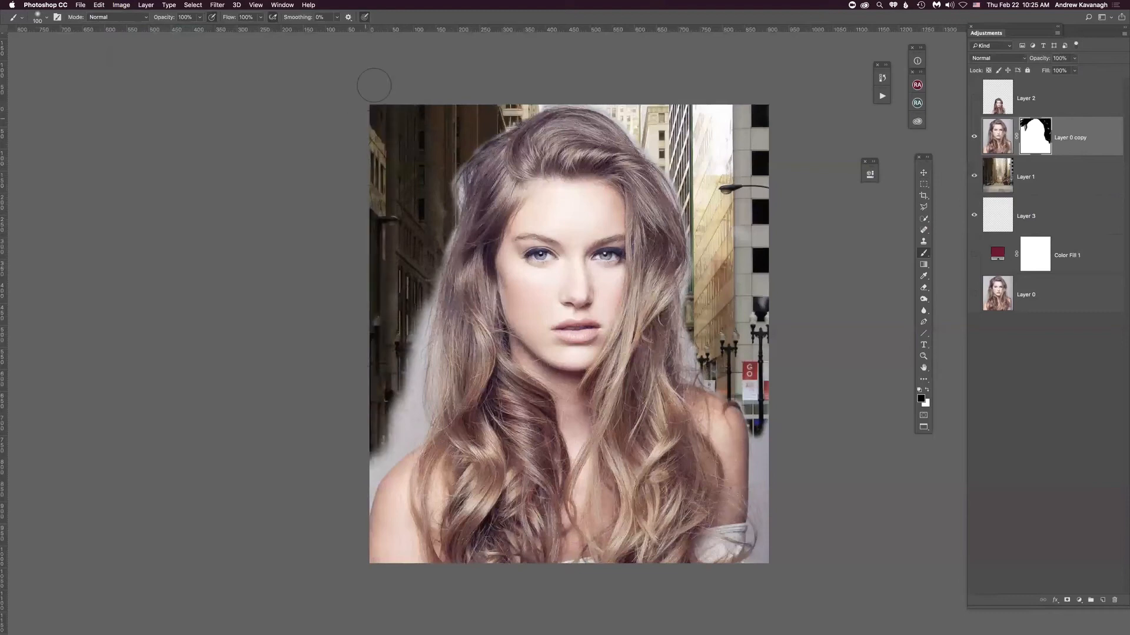
pyautogui.moveTo(368, 385)
pyautogui.mouseDown()
pyautogui.moveTo(414, 318)
pyautogui.moveTo(400, 435)
pyautogui.moveTo(344, 477)
pyautogui.mouseUp()
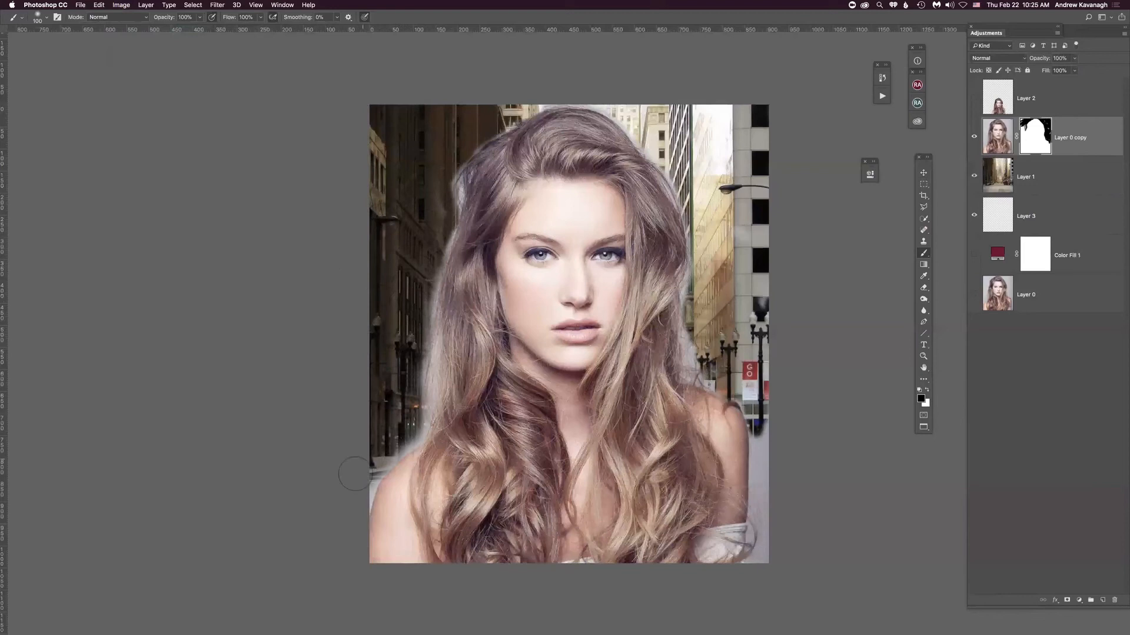
pyautogui.moveTo(440, 164); pyautogui.dragTo(425, 223)
pyautogui.moveTo(687, 334); pyautogui.dragTo(700, 374)
pyautogui.moveTo(768, 486)
pyautogui.mouseDown()
pyautogui.moveTo(761, 550)
pyautogui.moveTo(778, 504)
pyautogui.mouseUp()
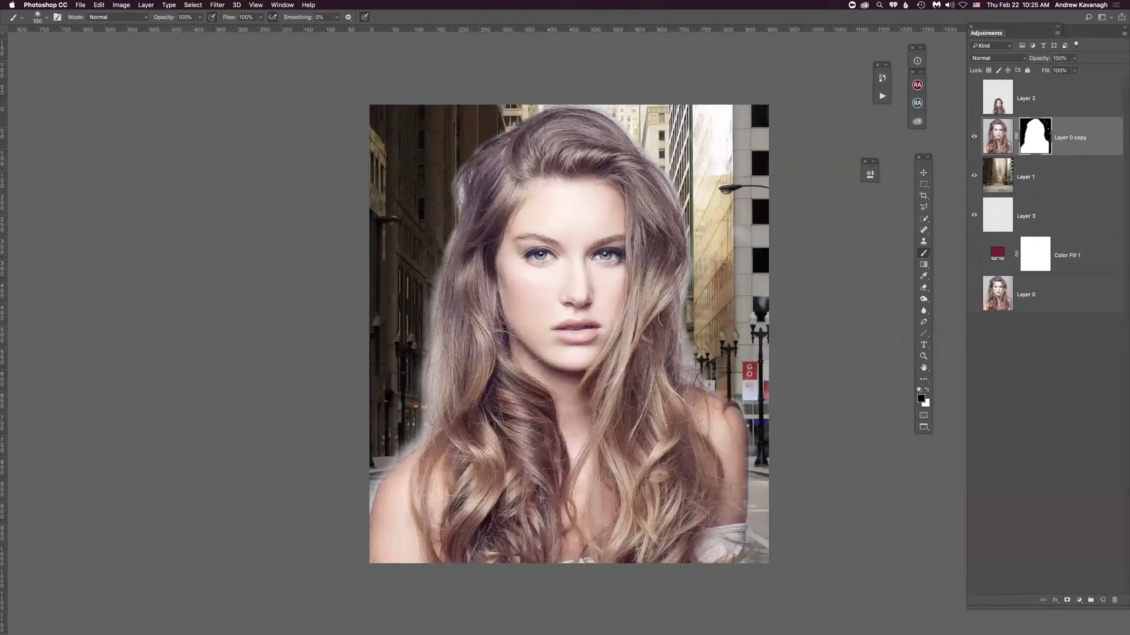
# Swap the foreground and background colours until white is the foreground, and reduce the brush size to 40 px
pyautogui.click(927, 390)
pyautogui.press('x')
pyautogui.press('x')
pyautogui.press('x')
pyautogui.press('x')
pyautogui.press('[')
pyautogui.press('[')
pyautogui.press('[')
pyautogui.press('[')
pyautogui.press('[')
# Target the image of Layer 0 copy rather than its mask and add a Color Overlay effect in red (dd1919)
pyautogui.click(1055, 600)
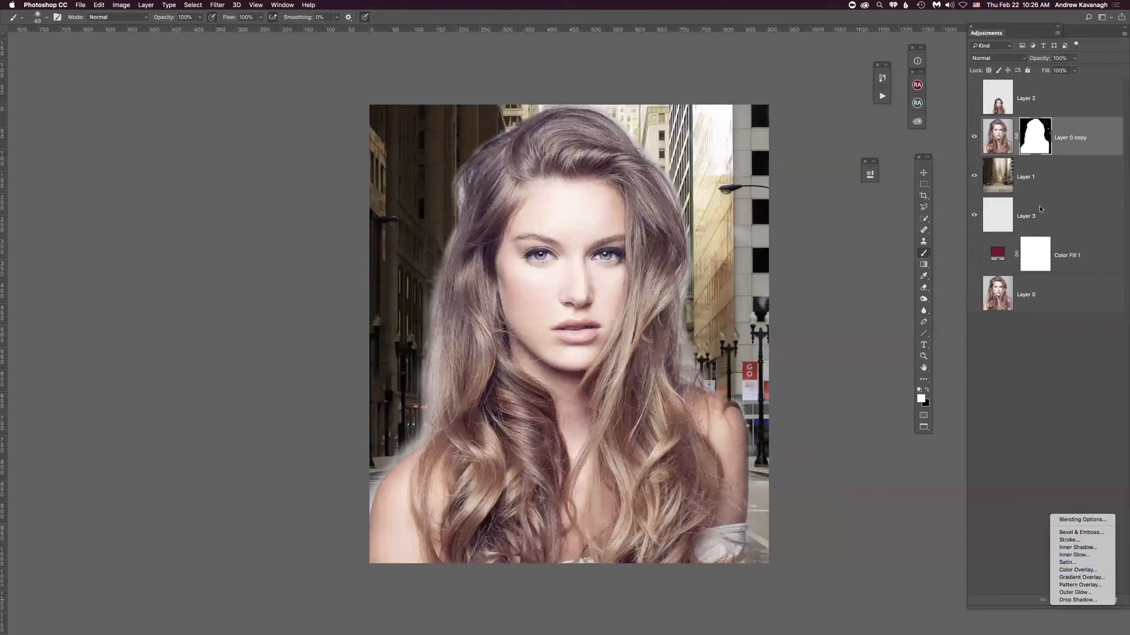
pyautogui.click(996, 139)
pyautogui.click(994, 136)
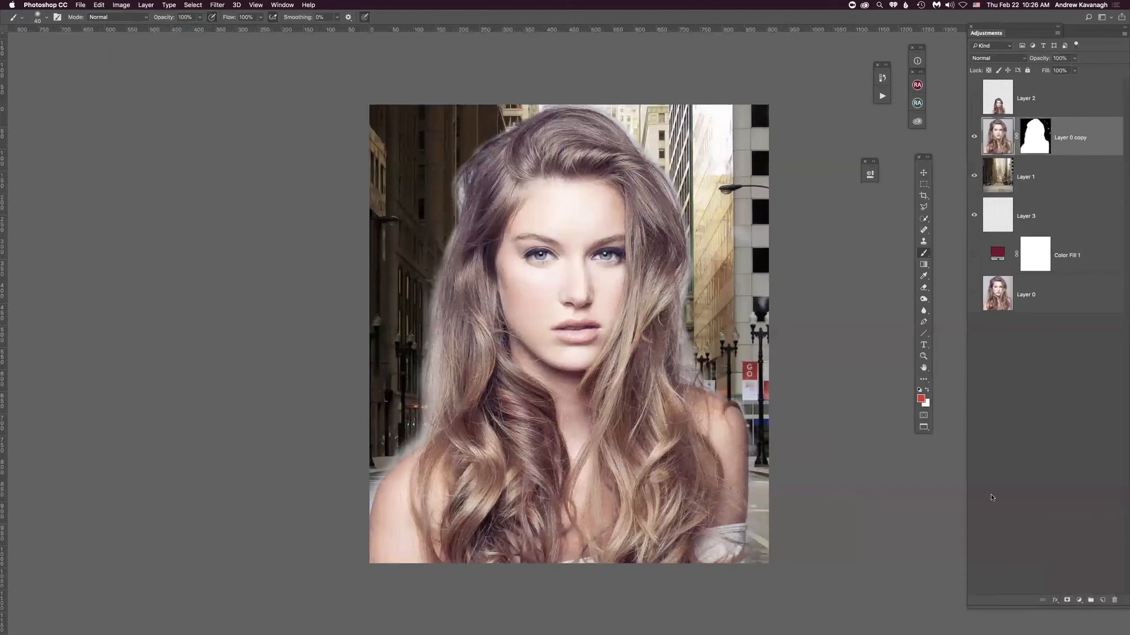
pyautogui.click(1052, 601)
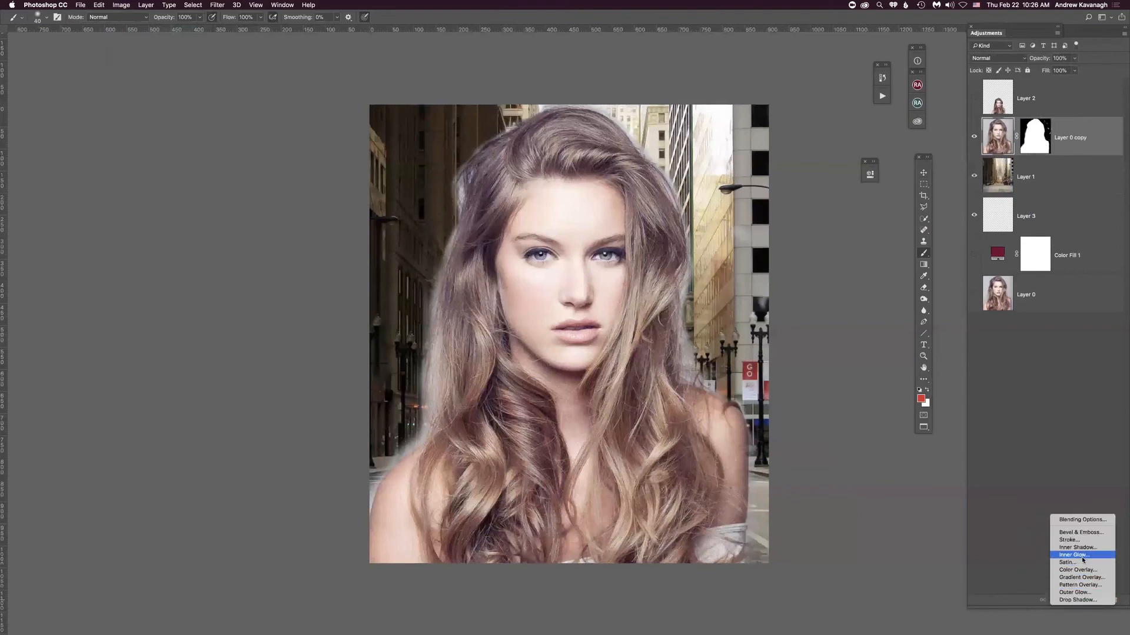
pyautogui.click(1077, 576)
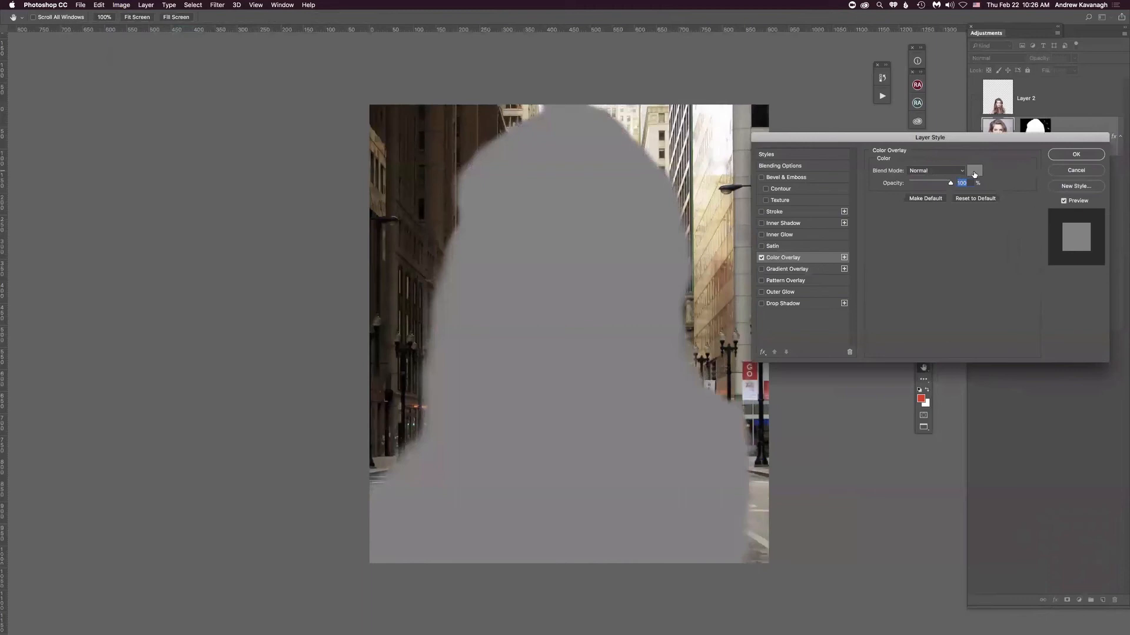
pyautogui.click(974, 172)
pyautogui.click(899, 224)
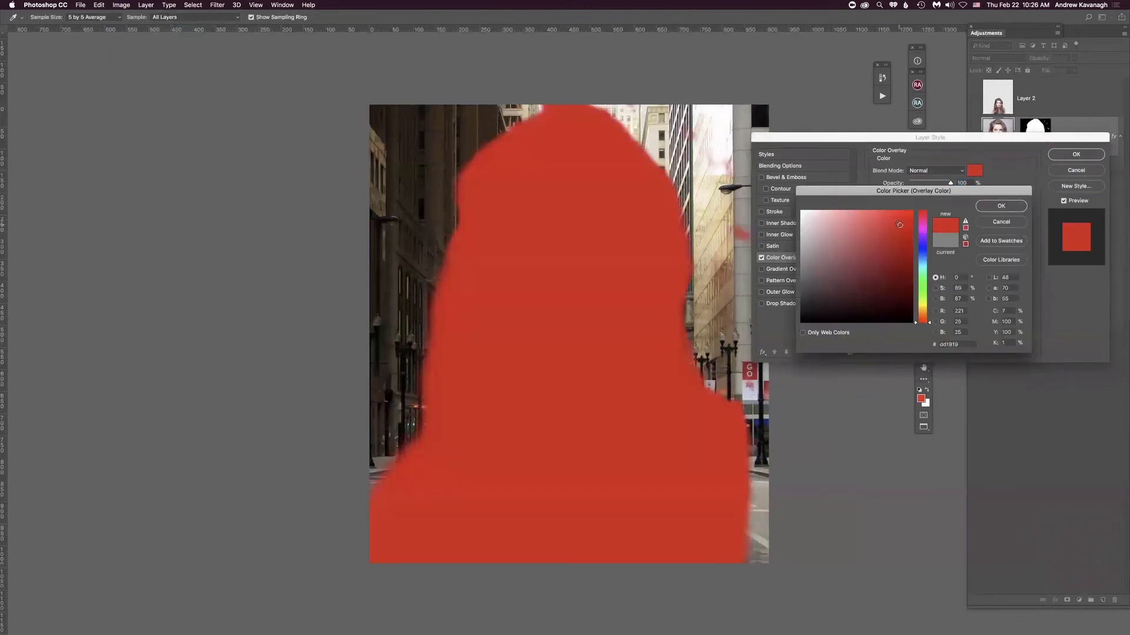
pyautogui.click(1001, 206)
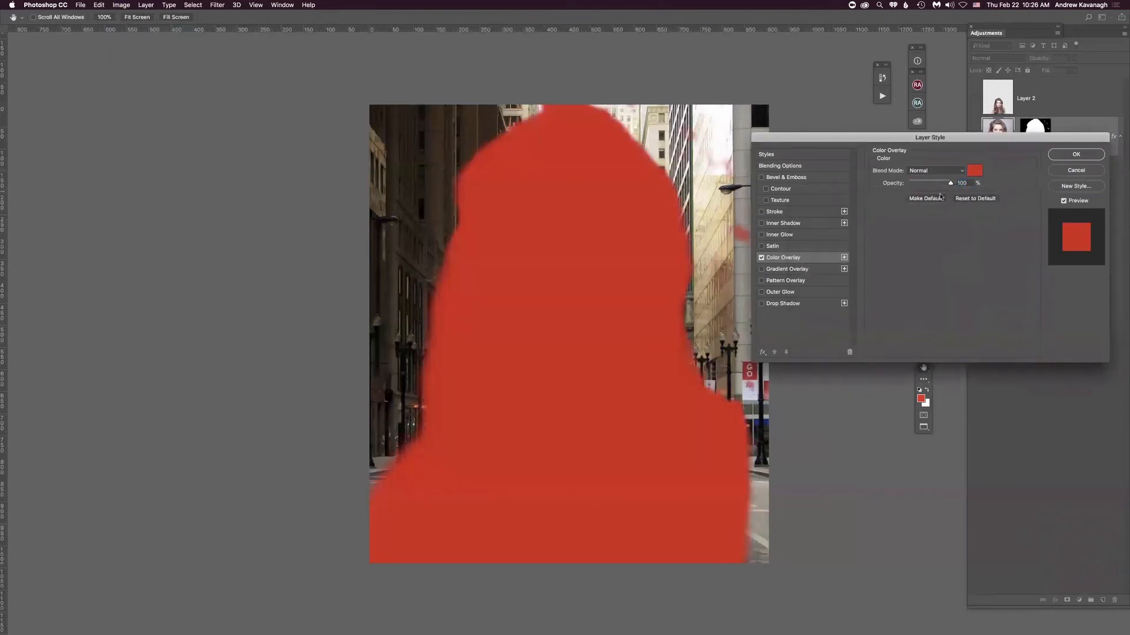
# Set the Color Overlay's blend mode to Overlay and its opacity to 43%, and apply the layer style
pyautogui.moveTo(936, 141); pyautogui.dragTo(909, 159)
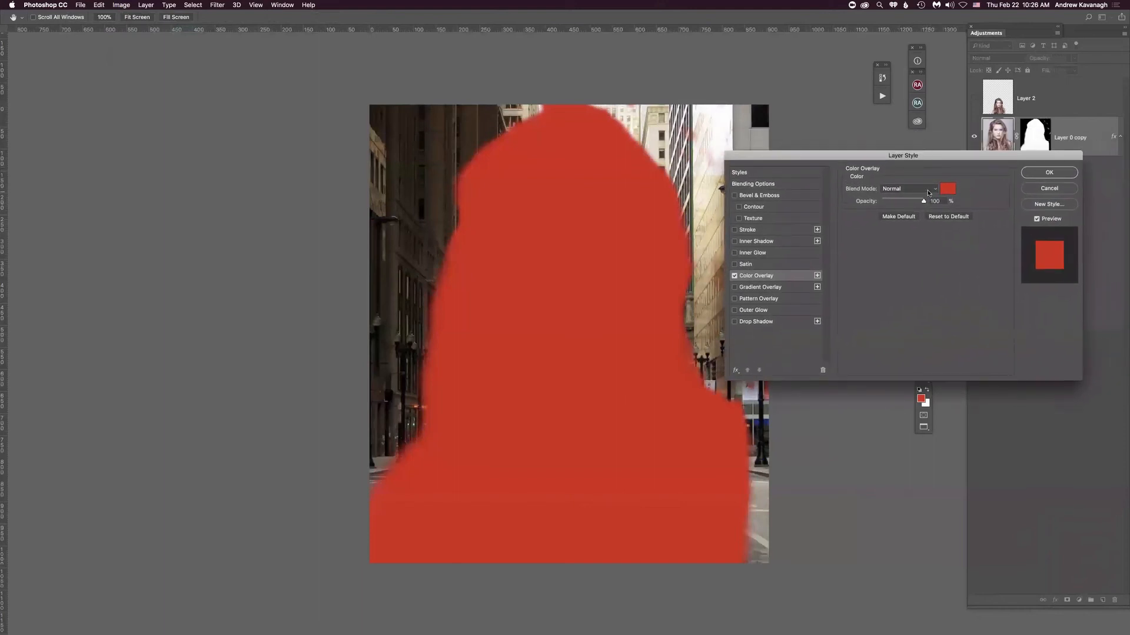
pyautogui.click(929, 190)
pyautogui.click(904, 291)
pyautogui.moveTo(920, 203); pyautogui.dragTo(899, 202)
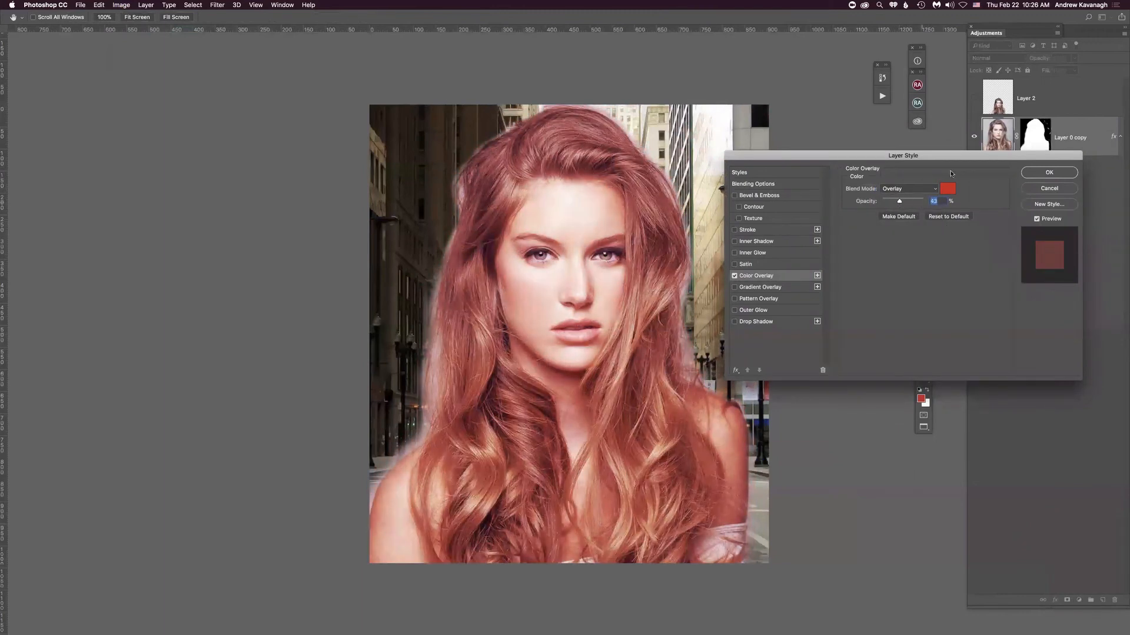
pyautogui.click(1046, 172)
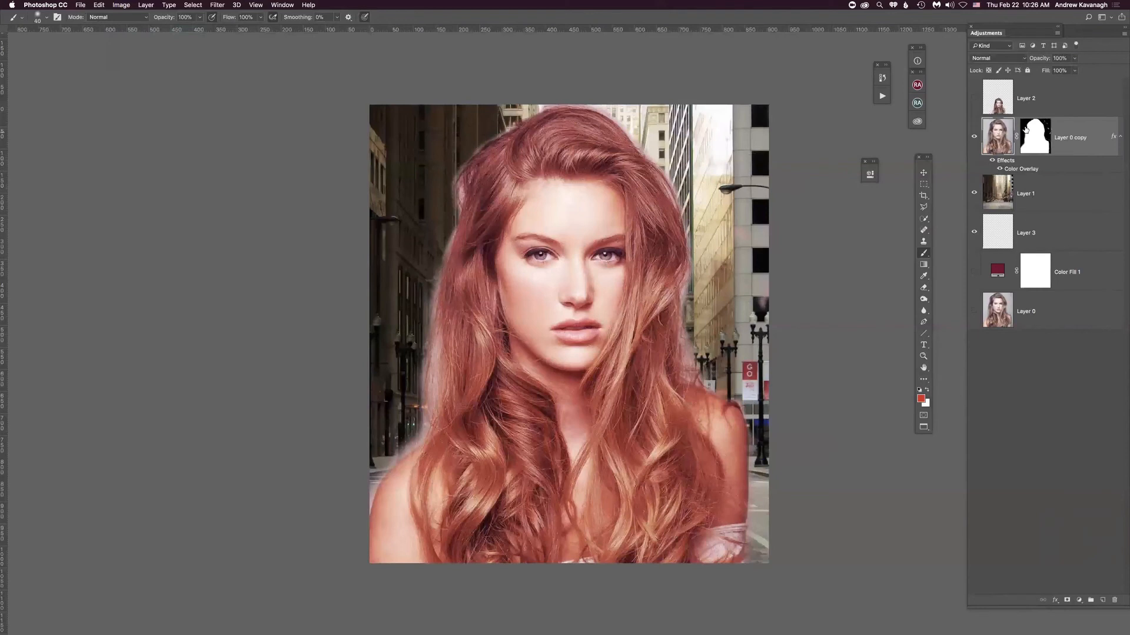
# Compare the woman with the effects of Layer 0 copy hidden and shown
pyautogui.click(992, 161)
pyautogui.click(992, 161)
pyautogui.click(993, 162)
pyautogui.click(992, 161)
# Delete the effects from Layer 0 copy and undo the deletion
pyautogui.moveTo(1005, 162); pyautogui.dragTo(1047, 200)
pyautogui.moveTo(1113, 543); pyautogui.dragTo(1115, 602)
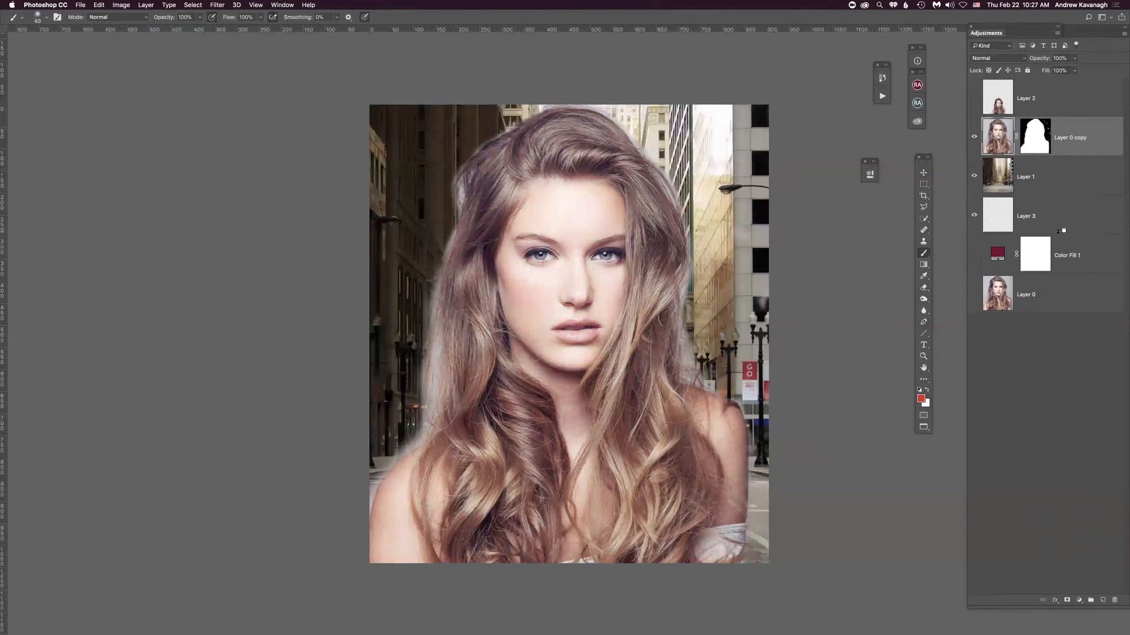
pyautogui.moveTo(1059, 231); pyautogui.dragTo(1061, 238)
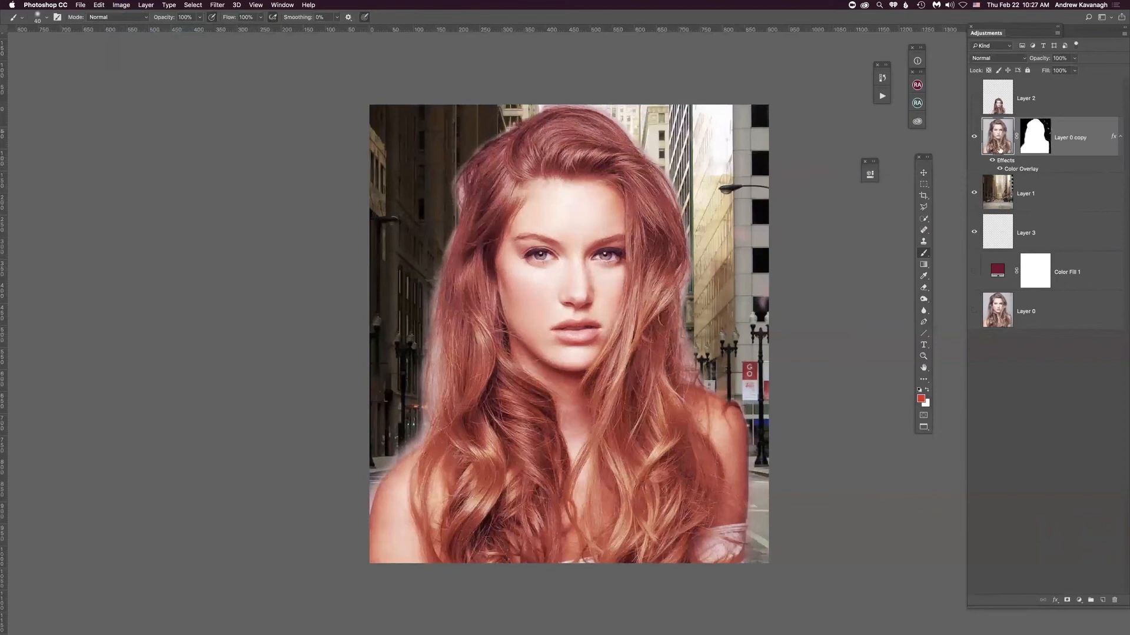
# Move the Color Overlay effect to Layer 1, hide Layer 0 copy, and compare the street with the effect off and on
pyautogui.moveTo(1017, 169); pyautogui.dragTo(1026, 186)
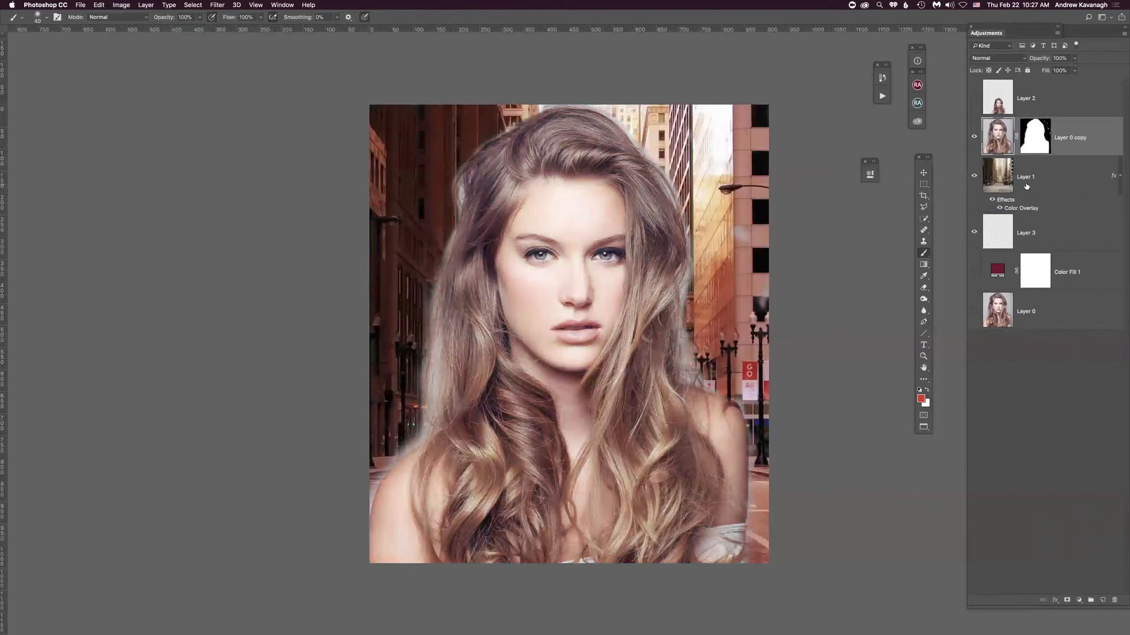
pyautogui.click(974, 137)
pyautogui.click(991, 200)
pyautogui.click(991, 200)
pyautogui.click(990, 200)
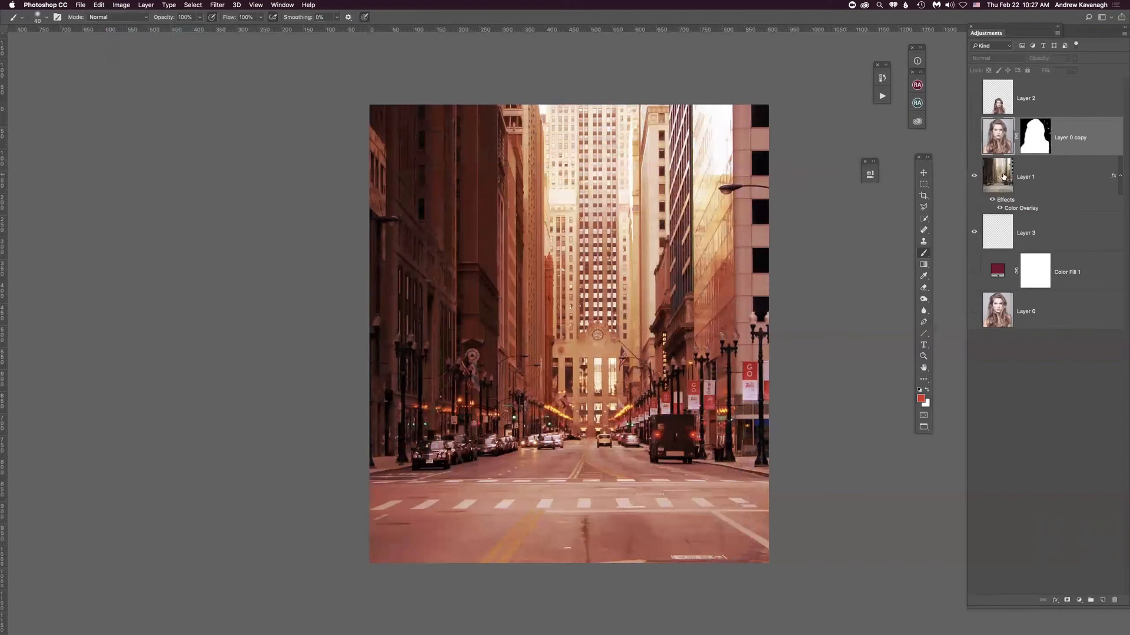
# Undo the visibility changes and the effect move so the Color Overlay is back on the visible Layer 0 copy
pyautogui.press('super+z')
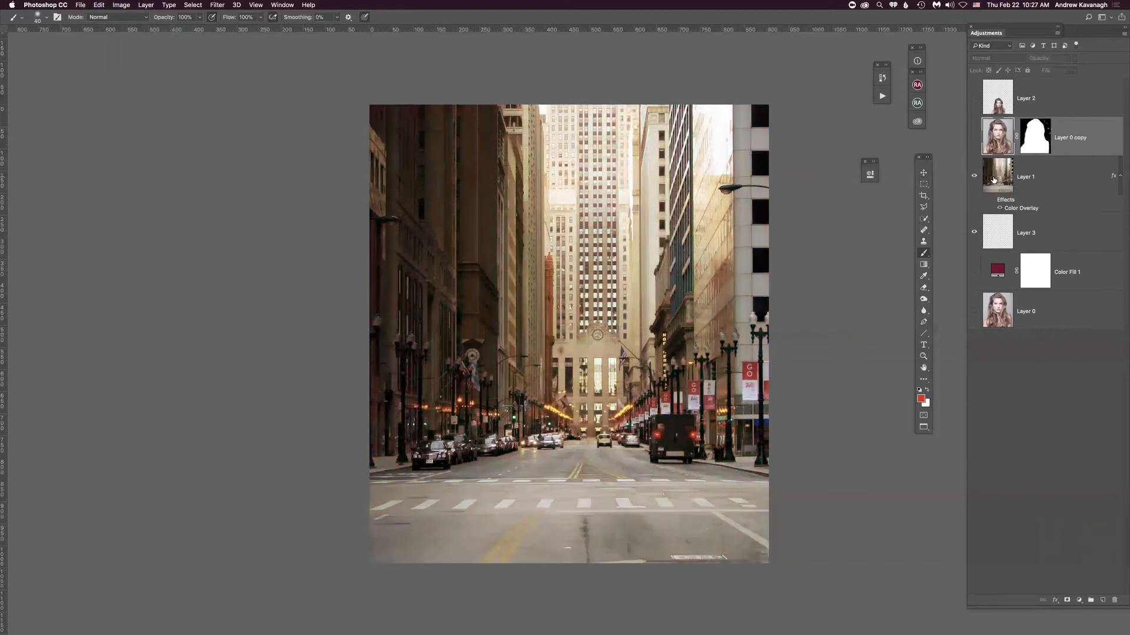
pyautogui.press('super+z')
pyautogui.press('alt+super+z')
pyautogui.press('alt+super+z')
pyautogui.press('alt+super+z')
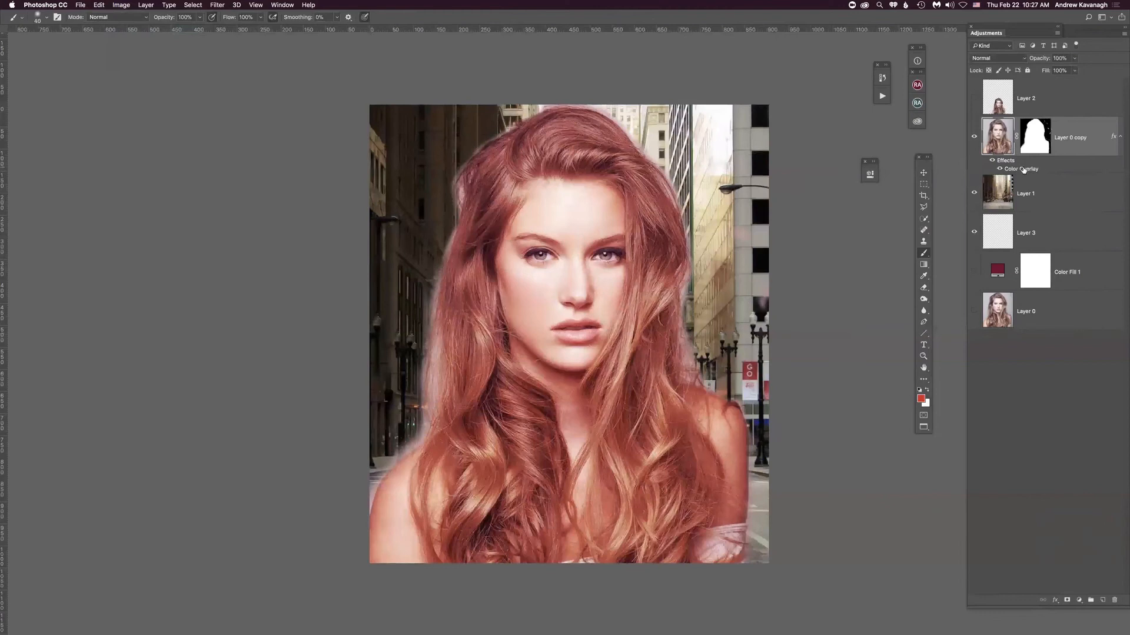
# Duplicate the Color Overlay effect from Layer 0 copy onto Layer 1 and compare each layer hidden and shown
pyautogui.moveTo(1013, 168)
pyautogui.mouseDown()
pyautogui.moveTo(1028, 177)
pyautogui.moveTo(1019, 189)
pyautogui.mouseUp()
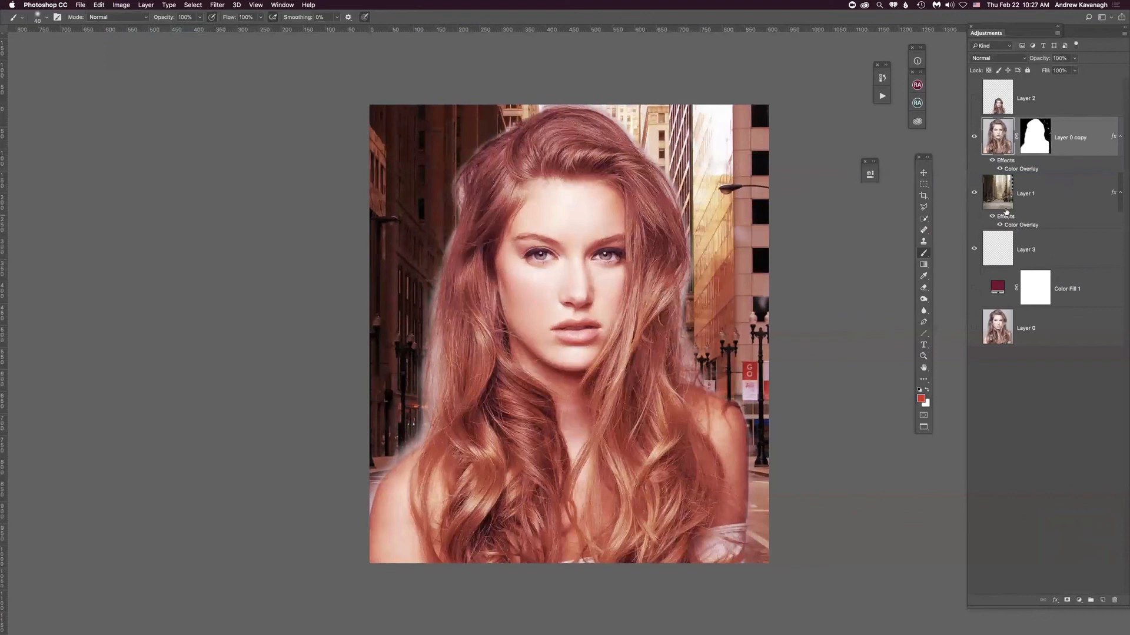
pyautogui.click(975, 195)
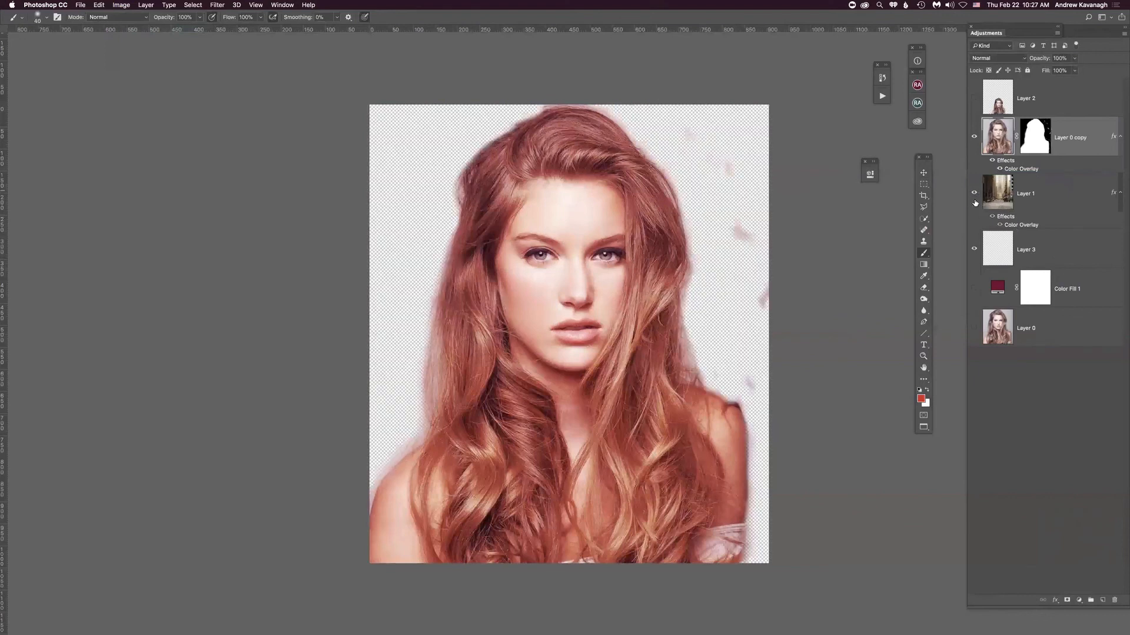
pyautogui.click(975, 194)
pyautogui.click(973, 137)
pyautogui.click(973, 137)
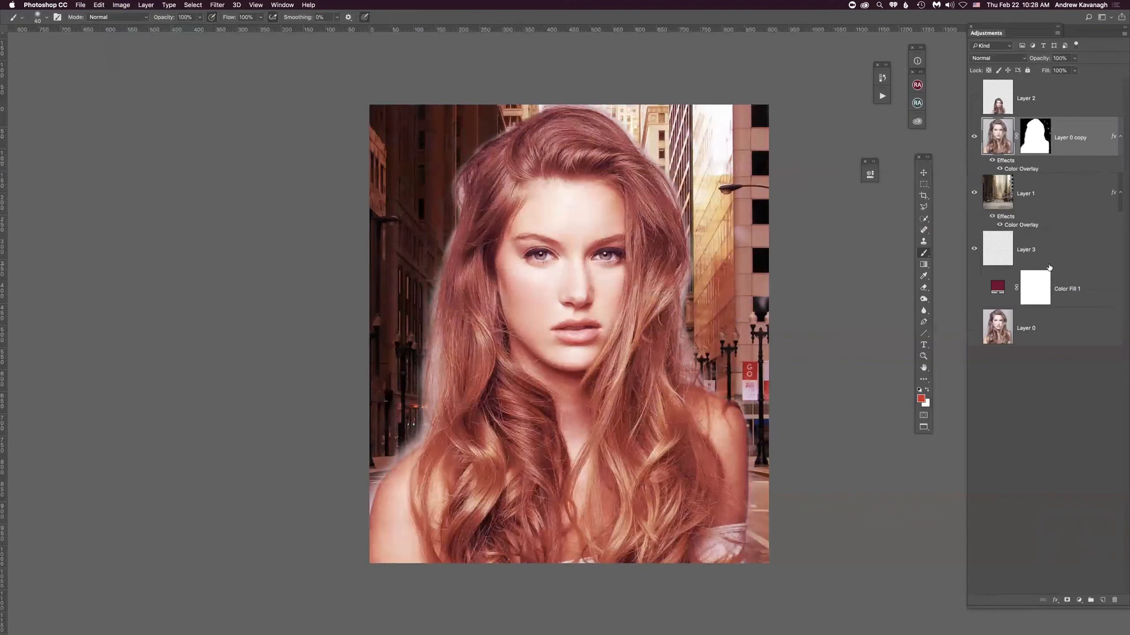
# Delete the Color Overlay effects from Layer 1 and Layer 0 copy
pyautogui.moveTo(1006, 219); pyautogui.dragTo(1117, 604)
pyautogui.moveTo(1007, 163); pyautogui.dragTo(1114, 602)
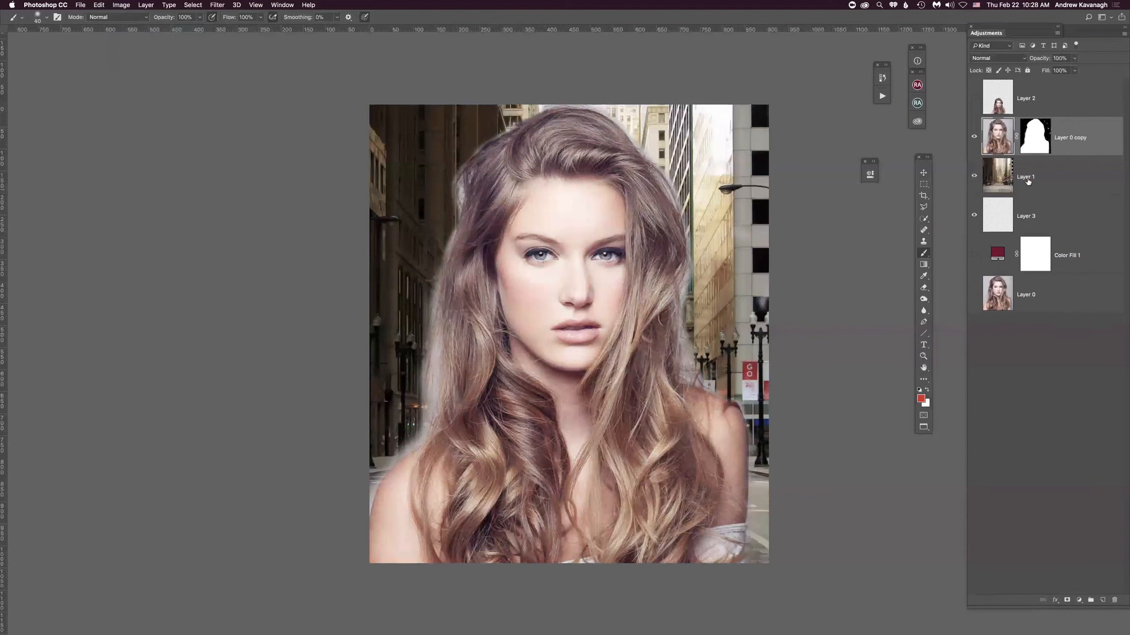
# Link Layer 0 copy with Layer 1 and move the linked woman and street slightly downward together
pyautogui.keyDown('shift'); pyautogui.click(1040, 185); pyautogui.keyUp('shift')
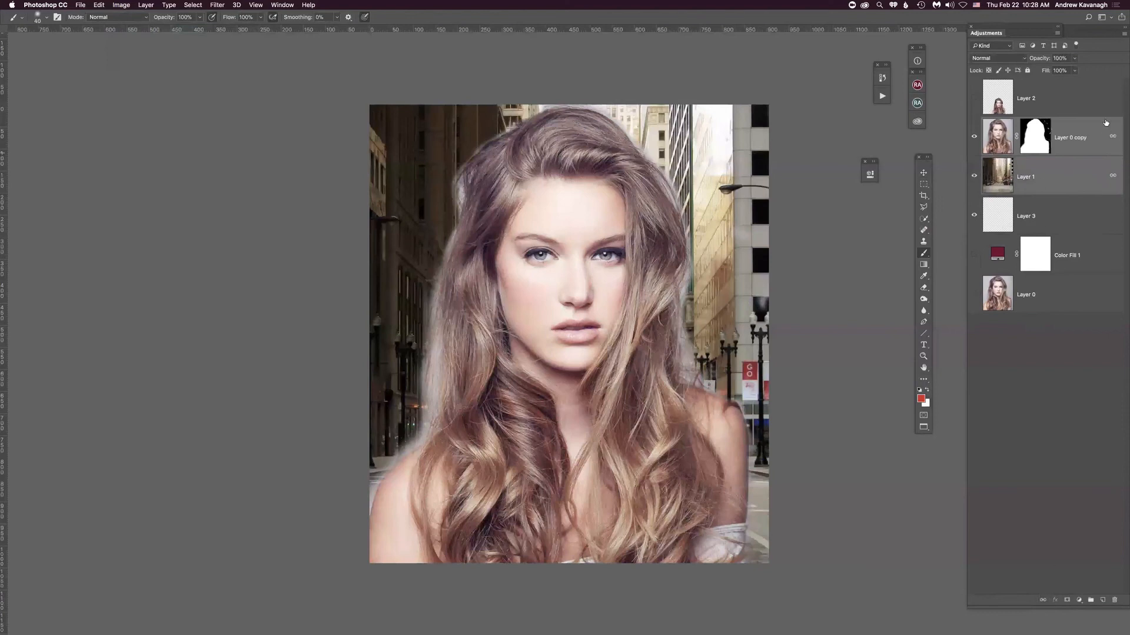
pyautogui.press('v')
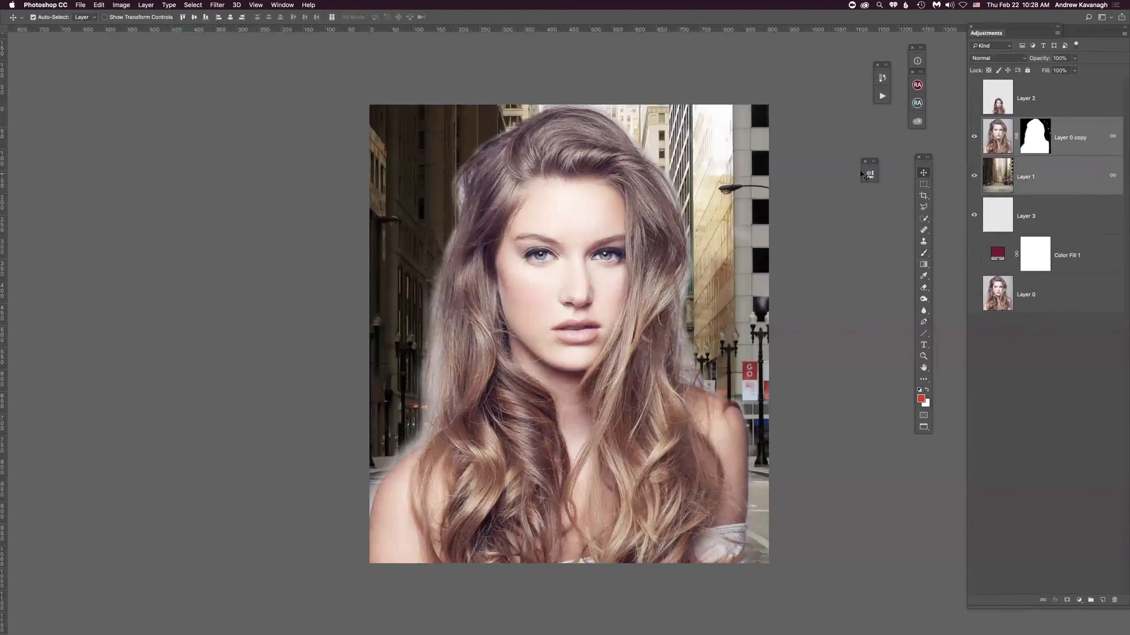
pyautogui.moveTo(644, 208); pyautogui.dragTo(689, 289)
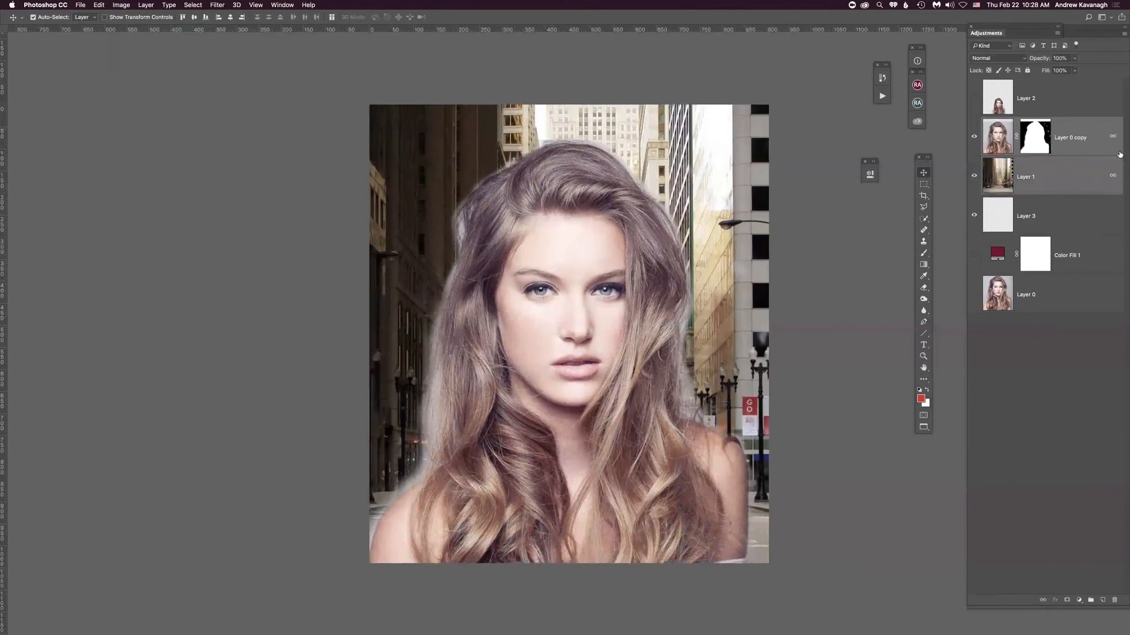
# Unlink the two layers, shift the woman on Layer 0 copy slightly up, and move the street on Layer 1 separately up and to the right
pyautogui.click(1042, 600)
pyautogui.click(1039, 178)
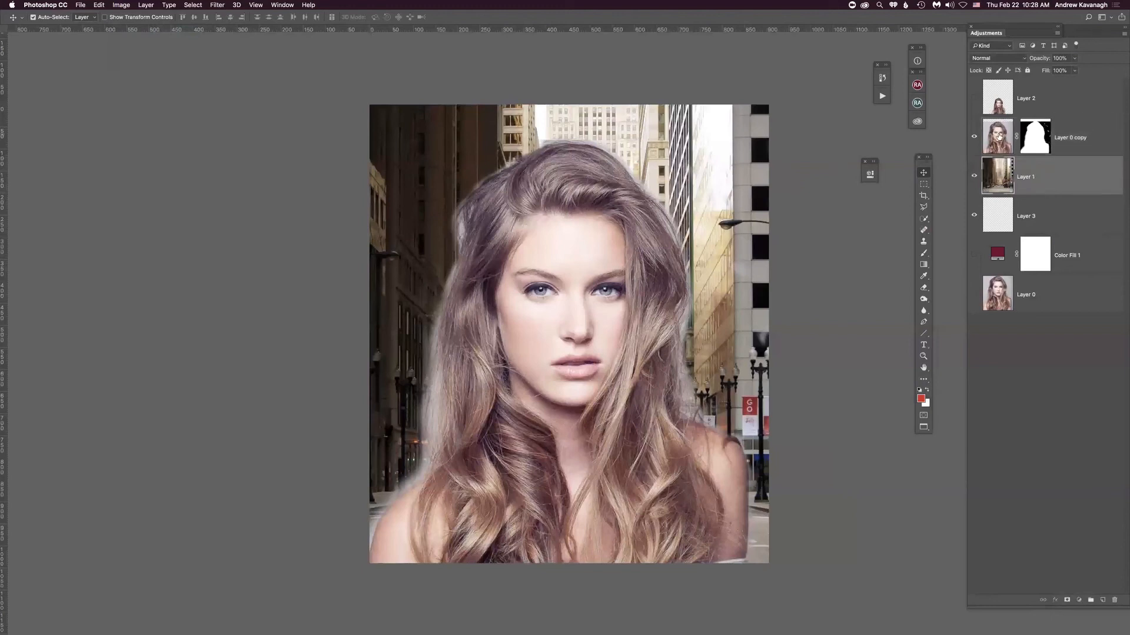
pyautogui.click(995, 140)
pyautogui.moveTo(604, 329); pyautogui.dragTo(604, 316)
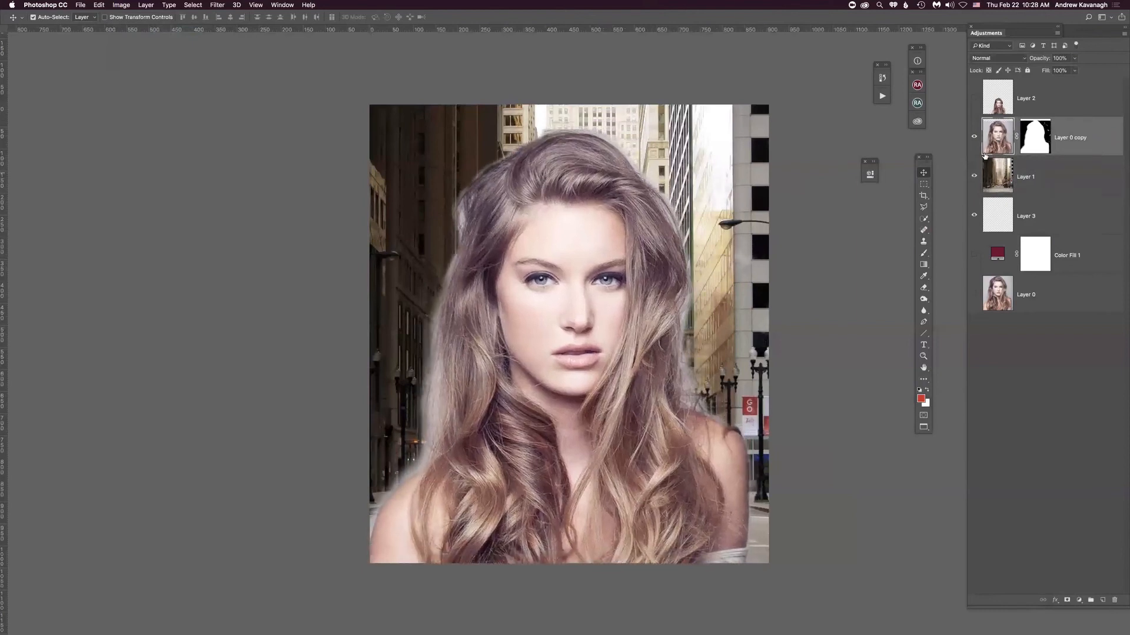
pyautogui.click(999, 175)
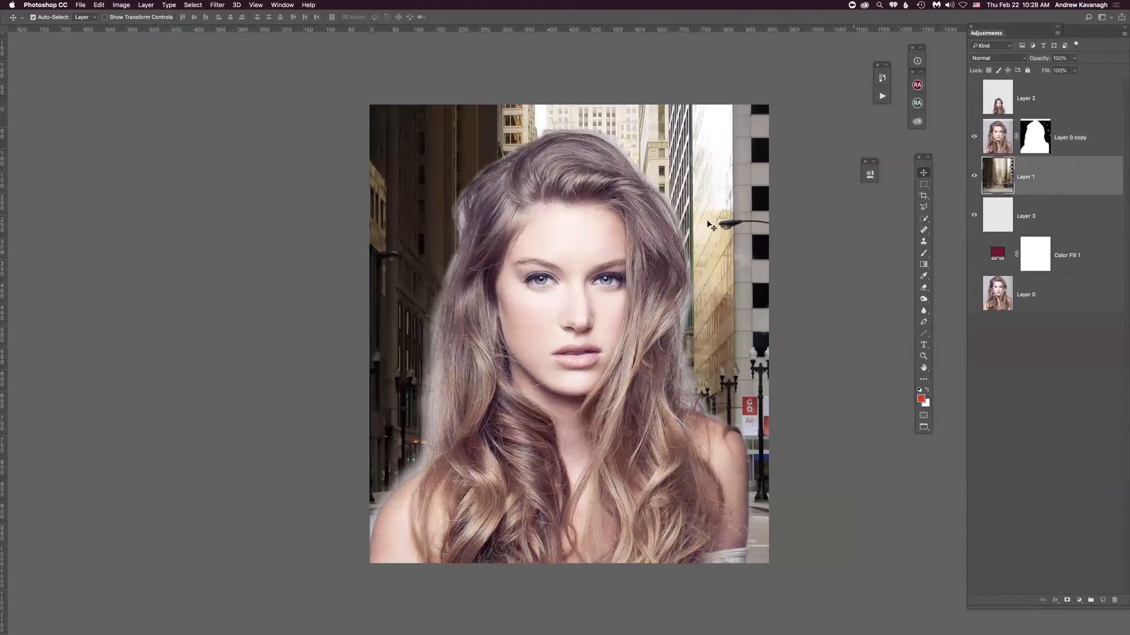
pyautogui.moveTo(696, 250); pyautogui.dragTo(725, 207)
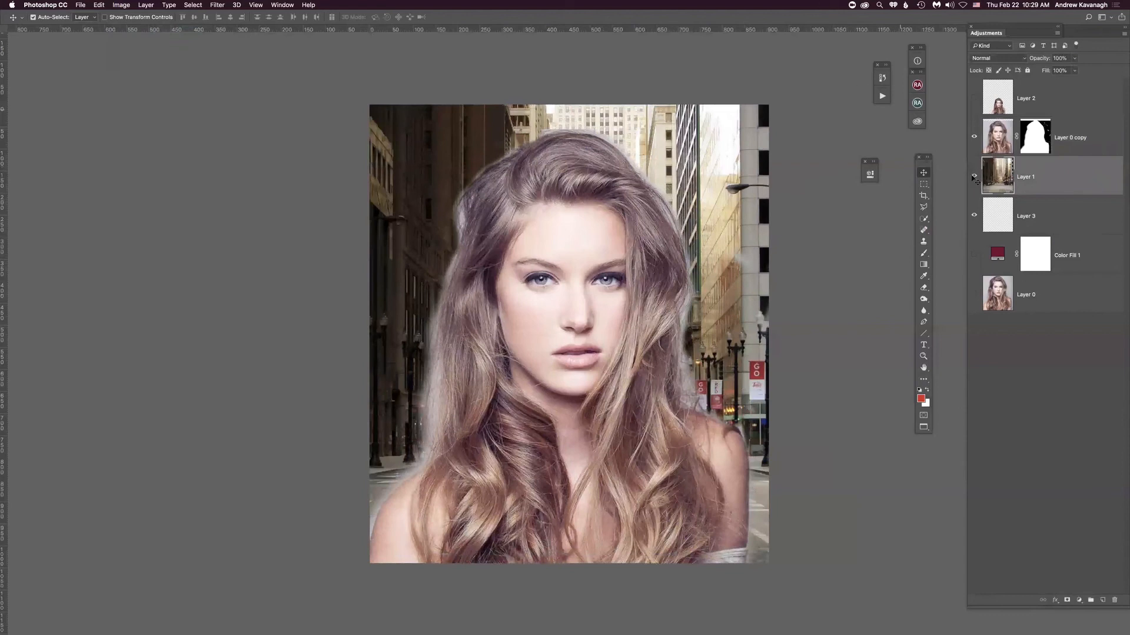
pyautogui.click(923, 185)
pyautogui.click(924, 299)
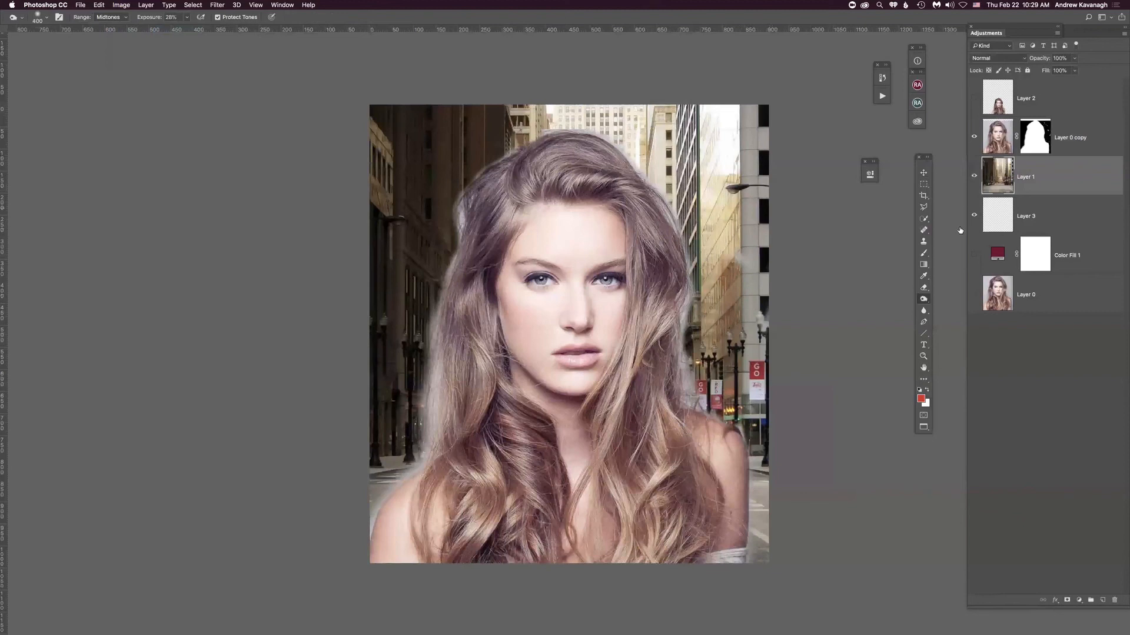
pyautogui.click(923, 172)
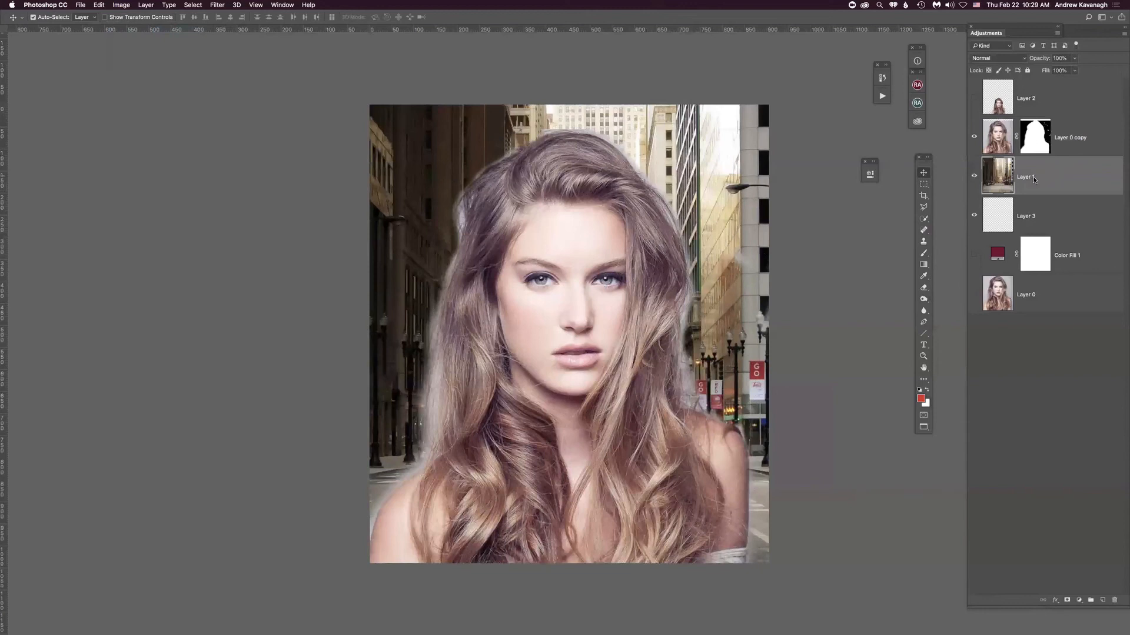
# Give Layer 1 a green color label and reset the label to No Color
pyautogui.rightClick(1034, 178)
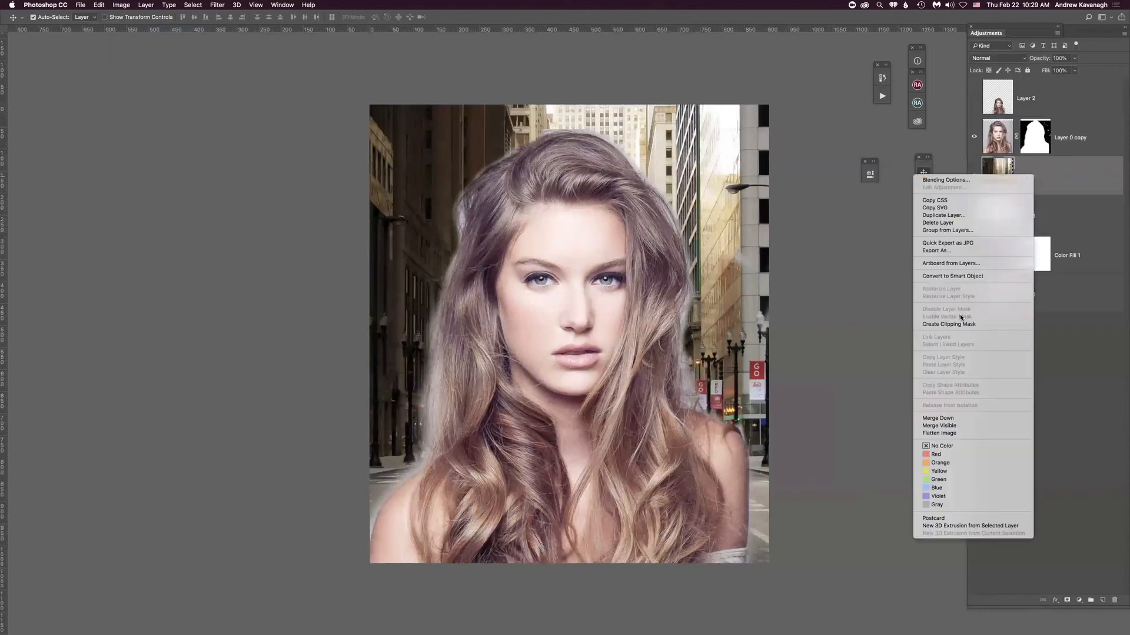
pyautogui.click(1066, 232)
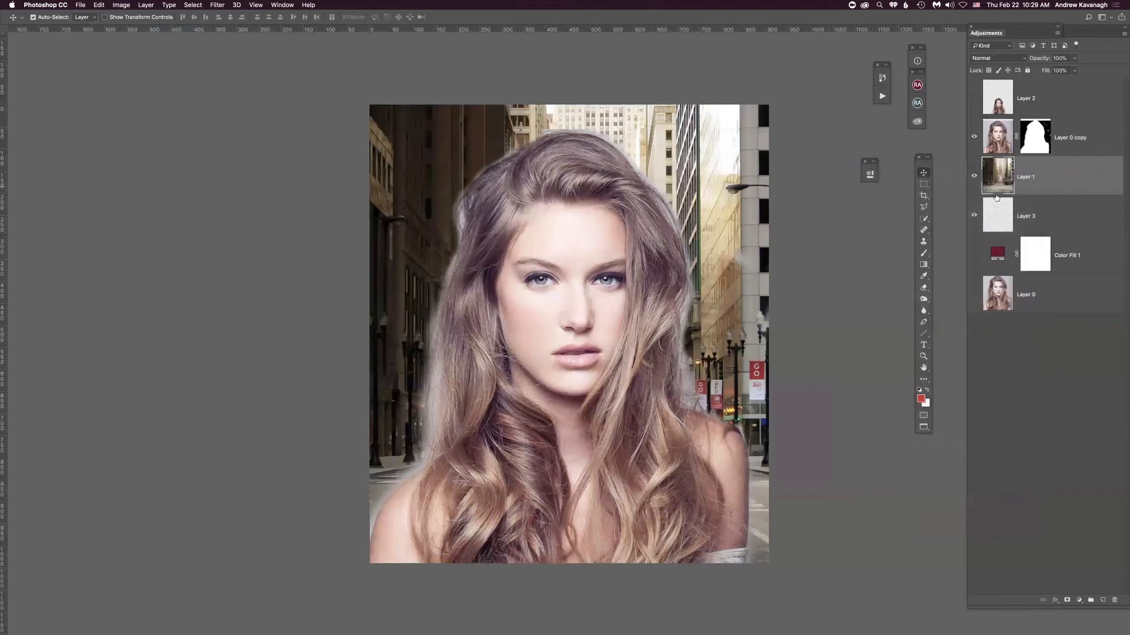
pyautogui.rightClick(1042, 178)
pyautogui.click(947, 480)
pyautogui.rightClick(1039, 176)
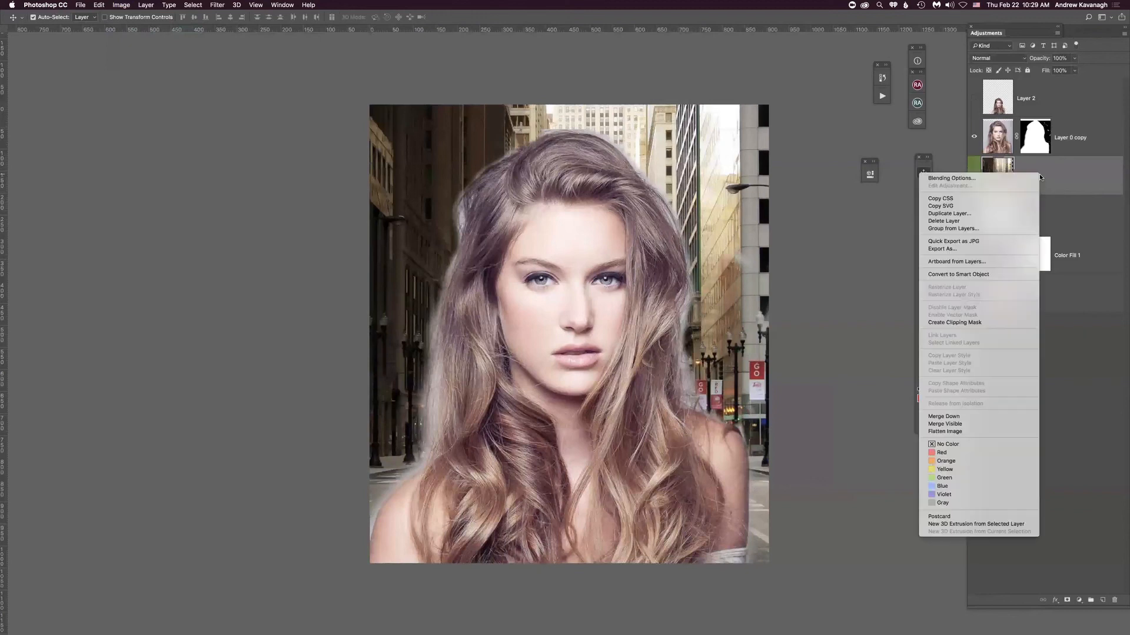
pyautogui.click(940, 445)
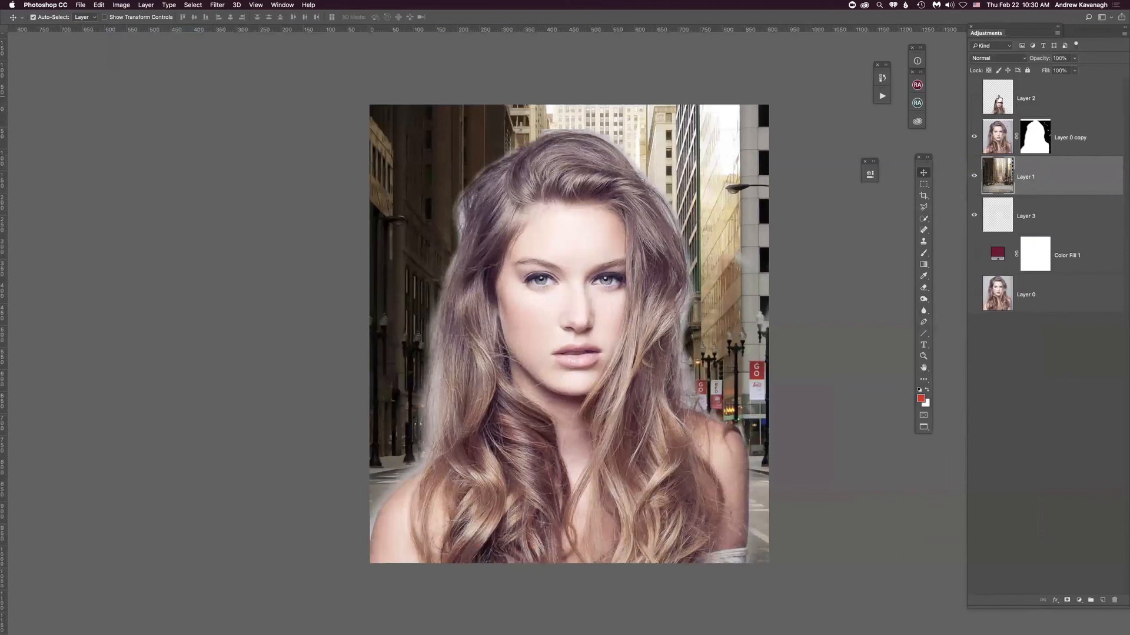
# Run the RETOUCHED BY AK action and move the resulting credit text layer above Layer 2
pyautogui.press('super+minus')
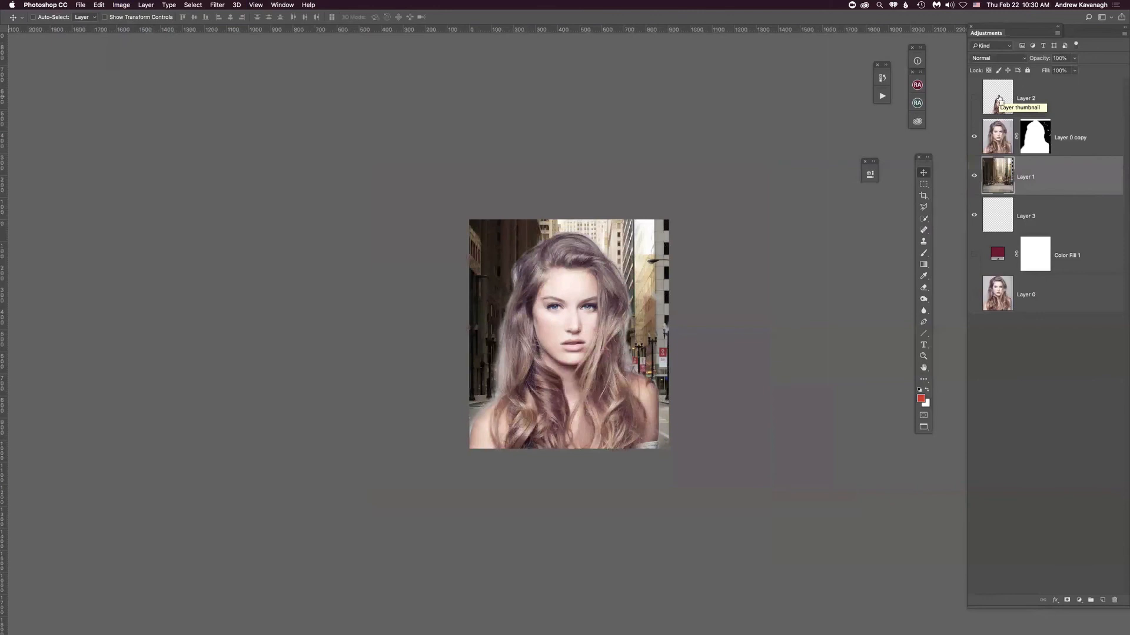
pyautogui.press('super+plus')
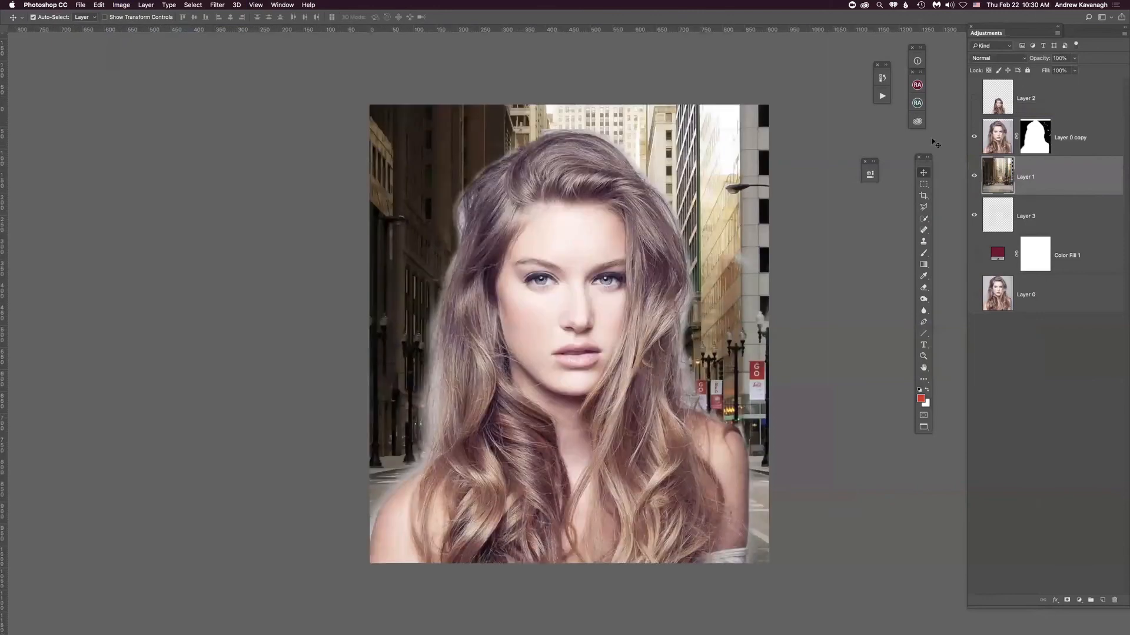
pyautogui.click(881, 97)
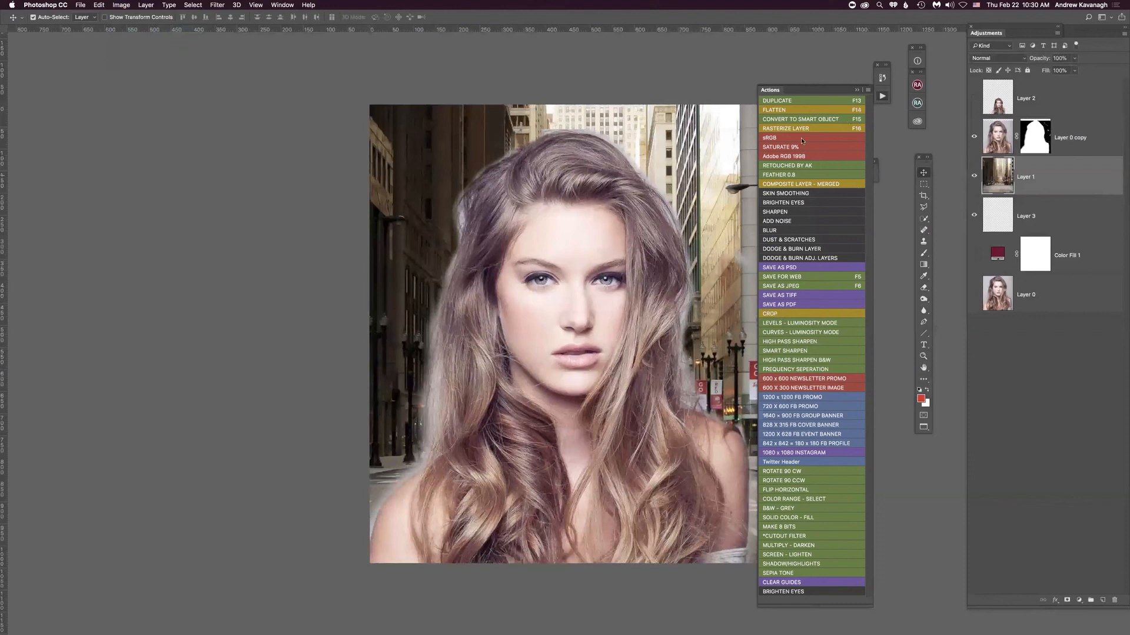
pyautogui.click(817, 165)
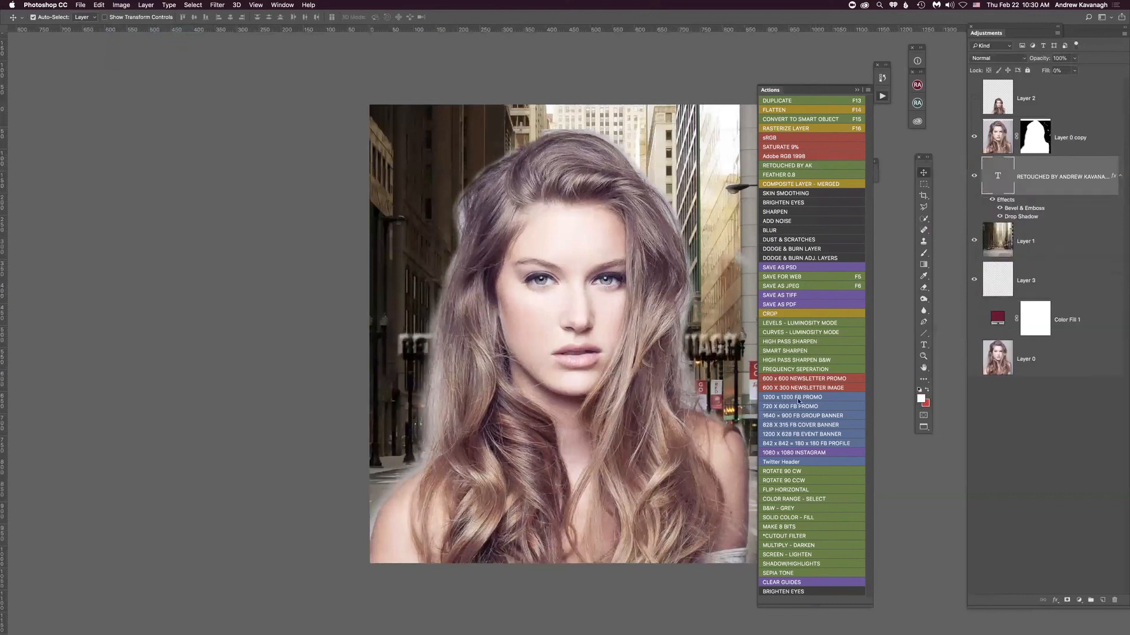
pyautogui.moveTo(1059, 176)
pyautogui.mouseDown()
pyautogui.moveTo(1053, 92)
pyautogui.moveTo(1031, 95)
pyautogui.mouseUp()
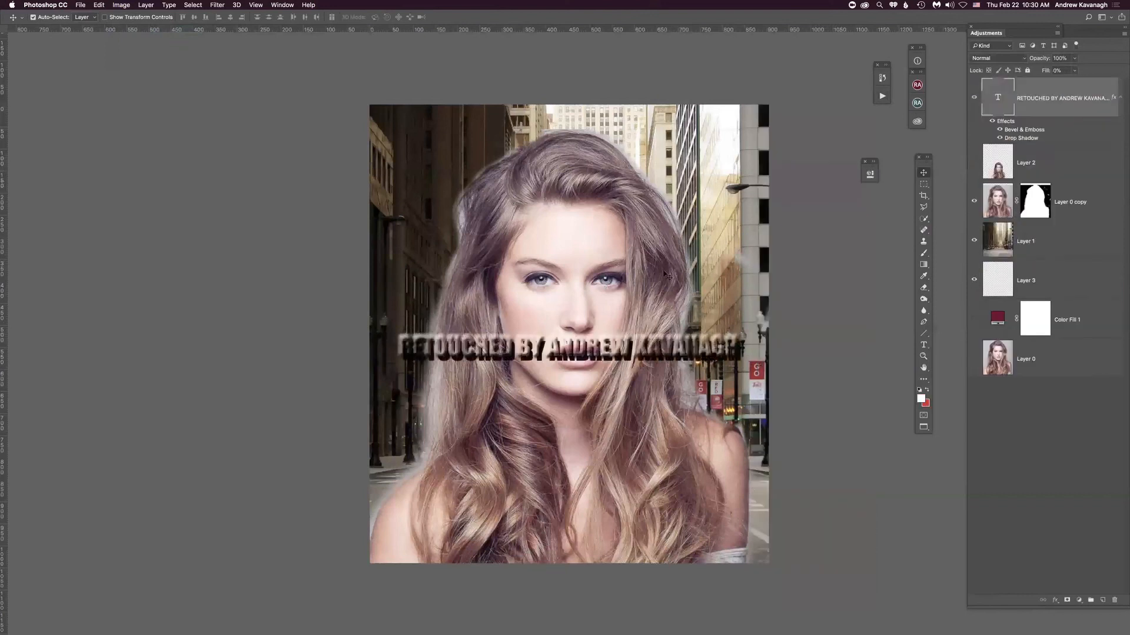
# Reduce the Bevel & Emboss size on the credit text layer to a thin edge
pyautogui.doubleClick(1026, 130)
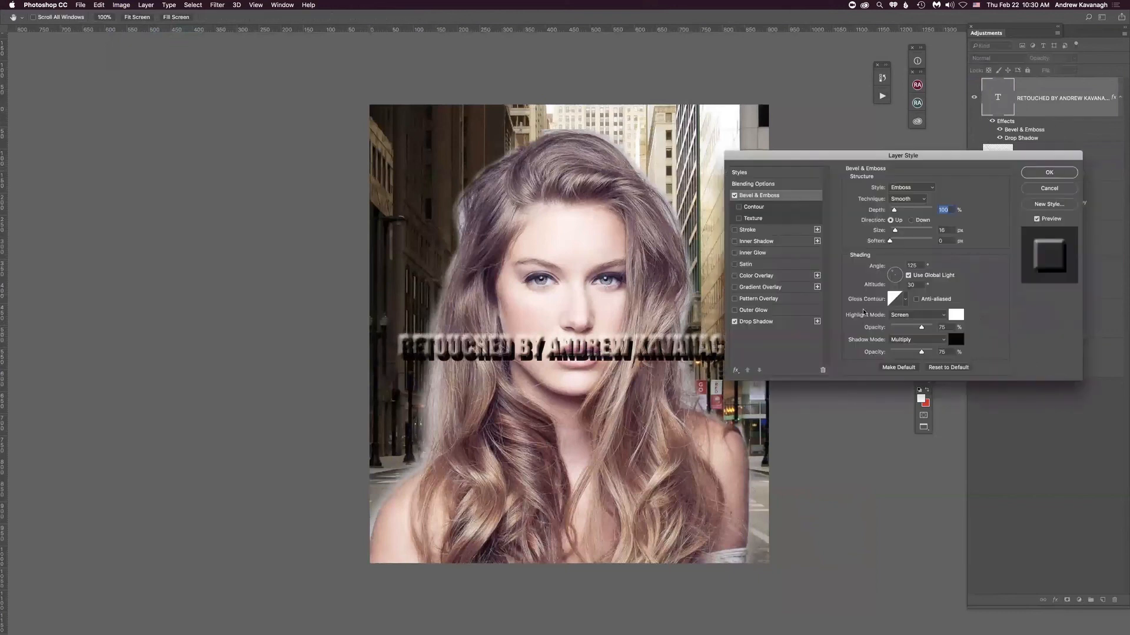
pyautogui.moveTo(893, 231); pyautogui.dragTo(891, 231)
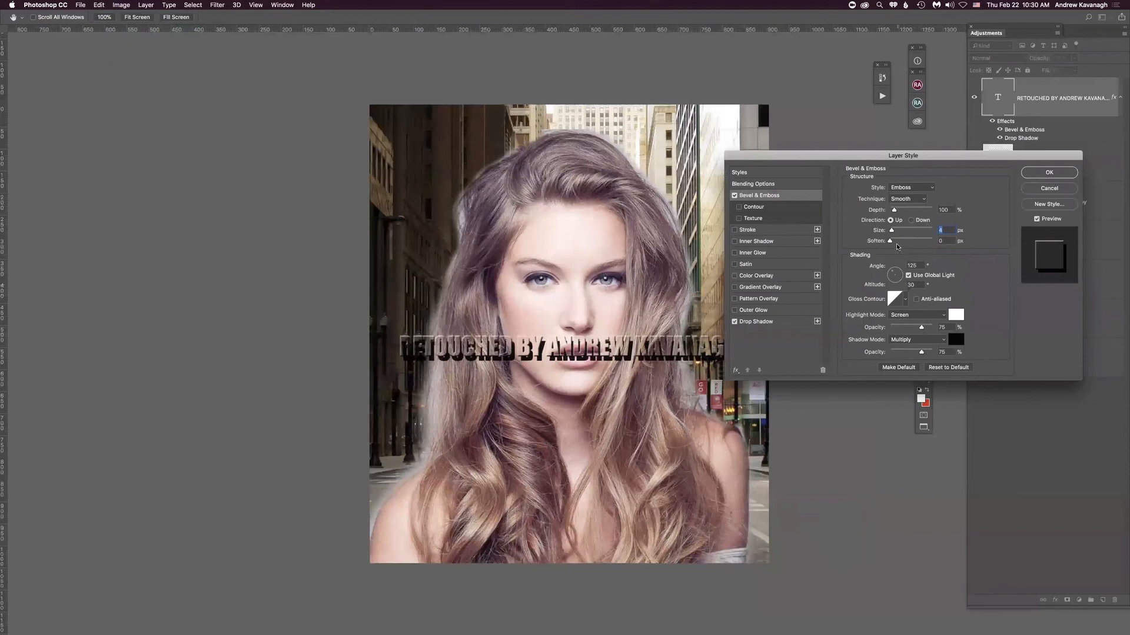
pyautogui.moveTo(892, 231); pyautogui.dragTo(890, 232)
pyautogui.click(1048, 171)
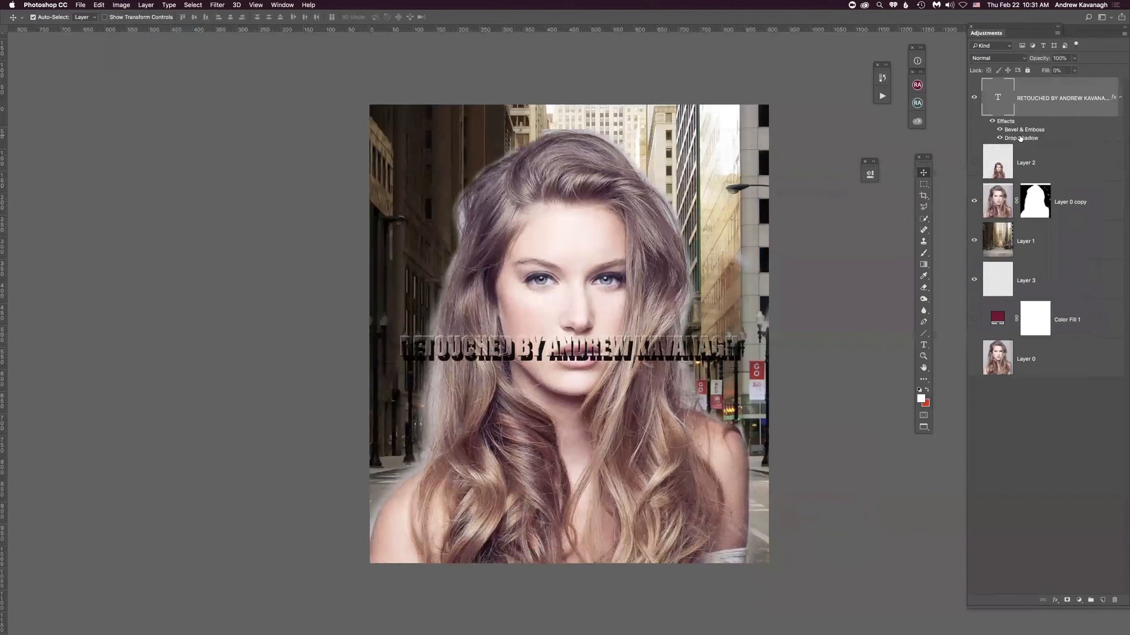
# Set the credit text's Drop Shadow distance to 6 px and move the text slightly lower, just below the woman's lips
pyautogui.doubleClick(1020, 138)
pyautogui.moveTo(887, 230); pyautogui.dragTo(884, 230)
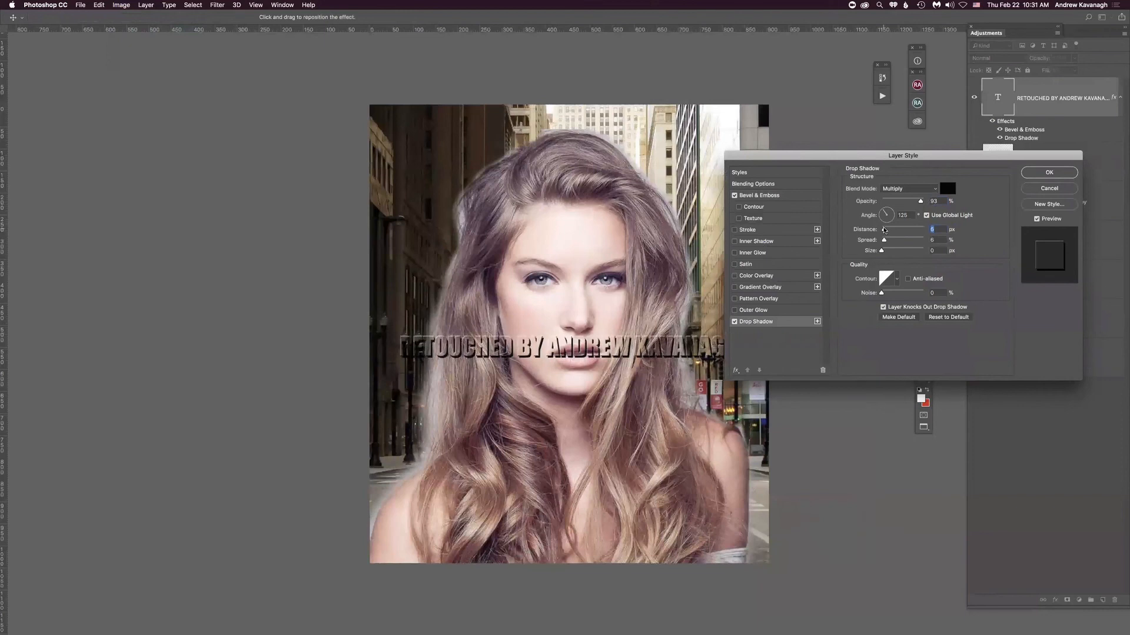
pyautogui.click(1049, 173)
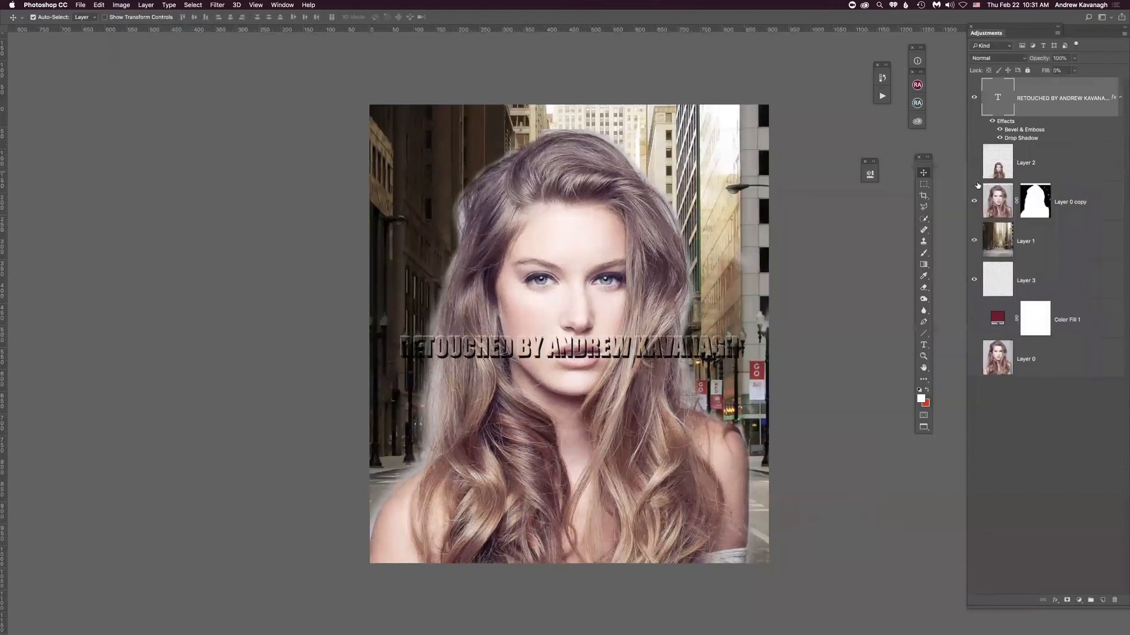
pyautogui.moveTo(639, 349)
pyautogui.mouseDown()
pyautogui.moveTo(619, 351)
pyautogui.moveTo(630, 374)
pyautogui.moveTo(662, 382)
pyautogui.mouseUp()
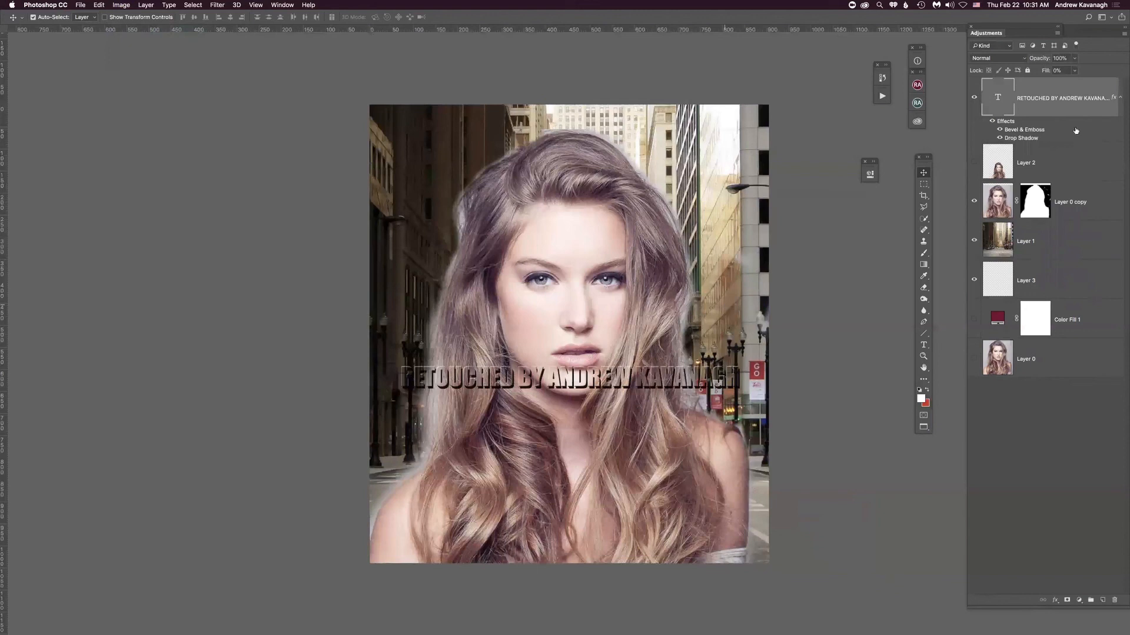
# Compare the image with the credit text hidden and shown, and give the text layer a red color label
pyautogui.click(973, 98)
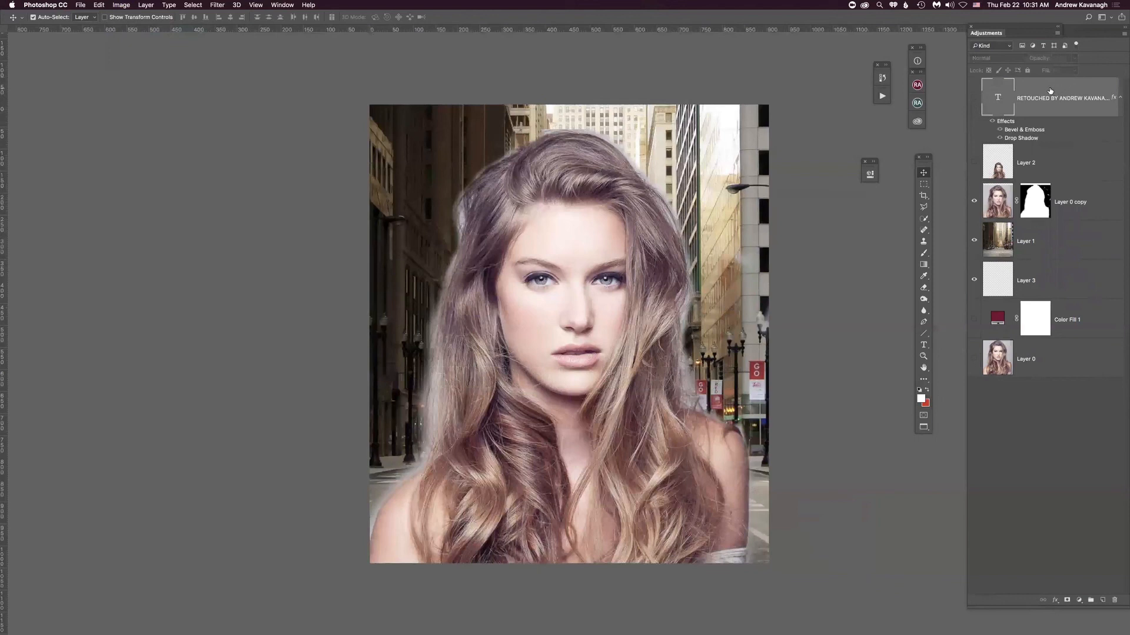
pyautogui.click(974, 98)
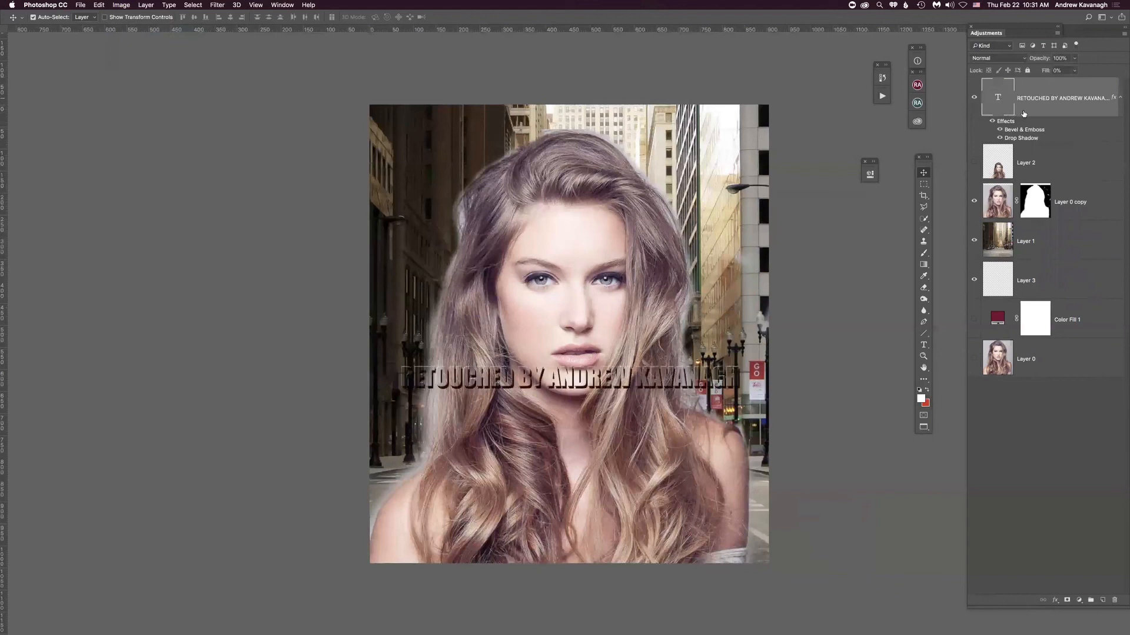
pyautogui.rightClick(1058, 110)
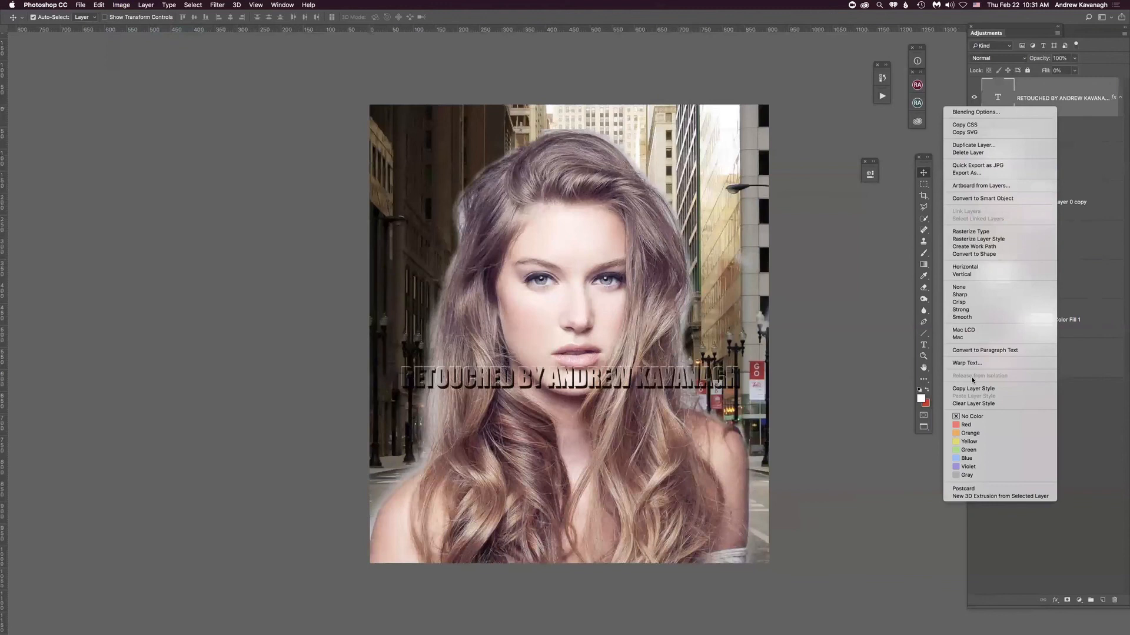
pyautogui.click(965, 424)
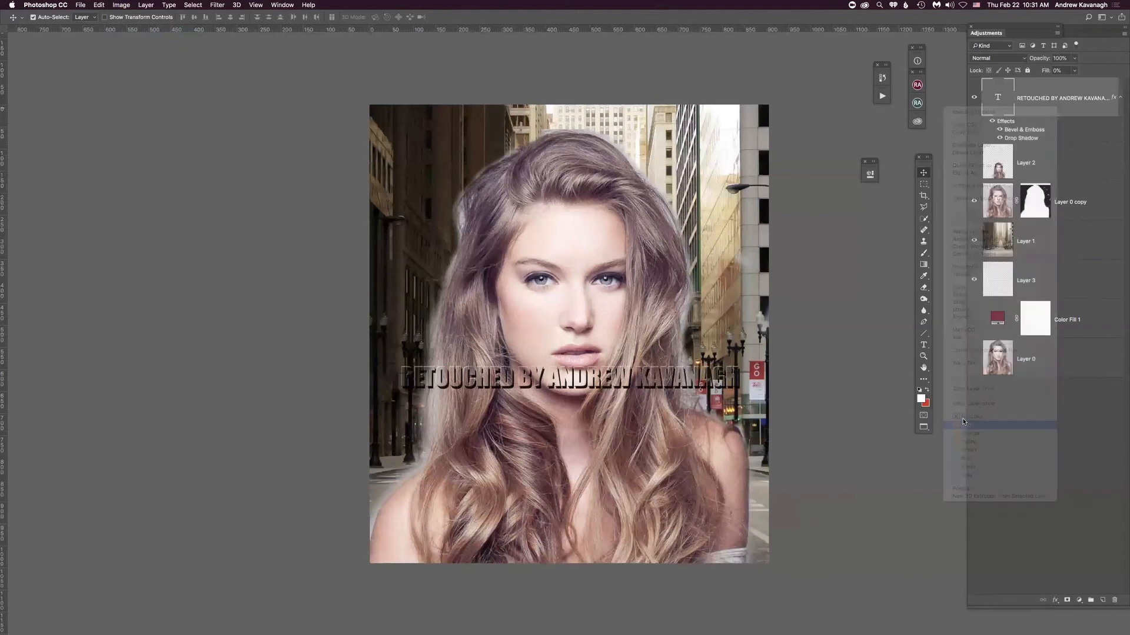
# Toggle the red-labelled credit text layer's visibility repeatedly to compare the image, and delete that layer
pyautogui.click(974, 97)
pyautogui.click(975, 98)
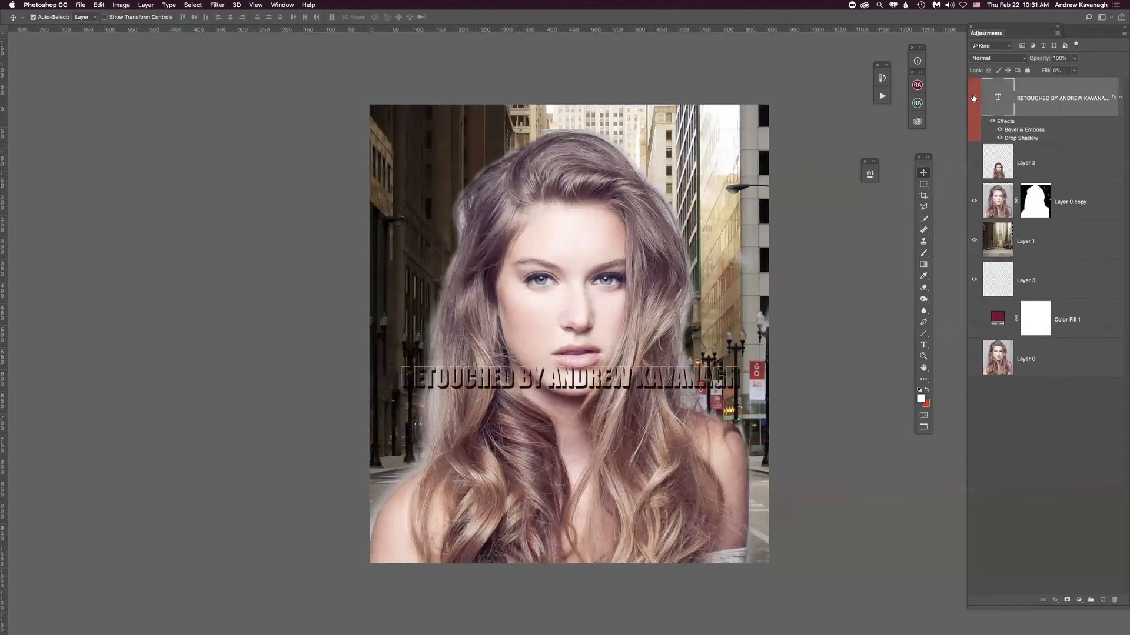
pyautogui.click(974, 98)
pyautogui.click(975, 98)
pyautogui.click(974, 98)
pyautogui.click(974, 99)
pyautogui.click(975, 99)
pyautogui.click(975, 100)
pyautogui.click(974, 102)
pyautogui.click(974, 101)
pyautogui.press('Delete')
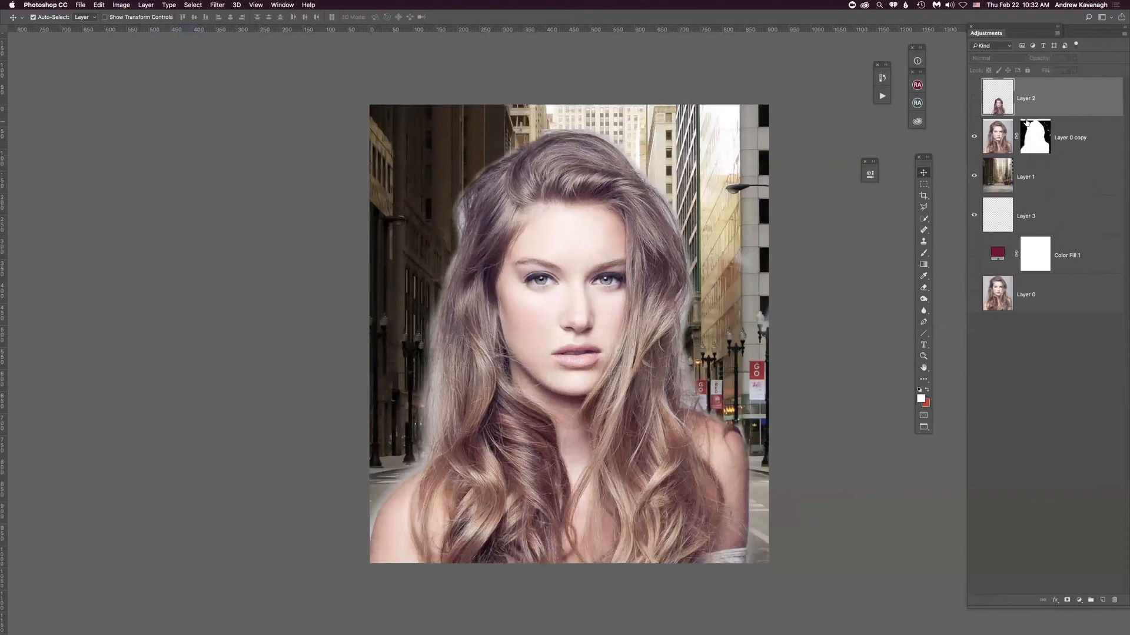
# Select Layer 0 copy and filter the layer list by the name "Layer 3"
pyautogui.click(998, 139)
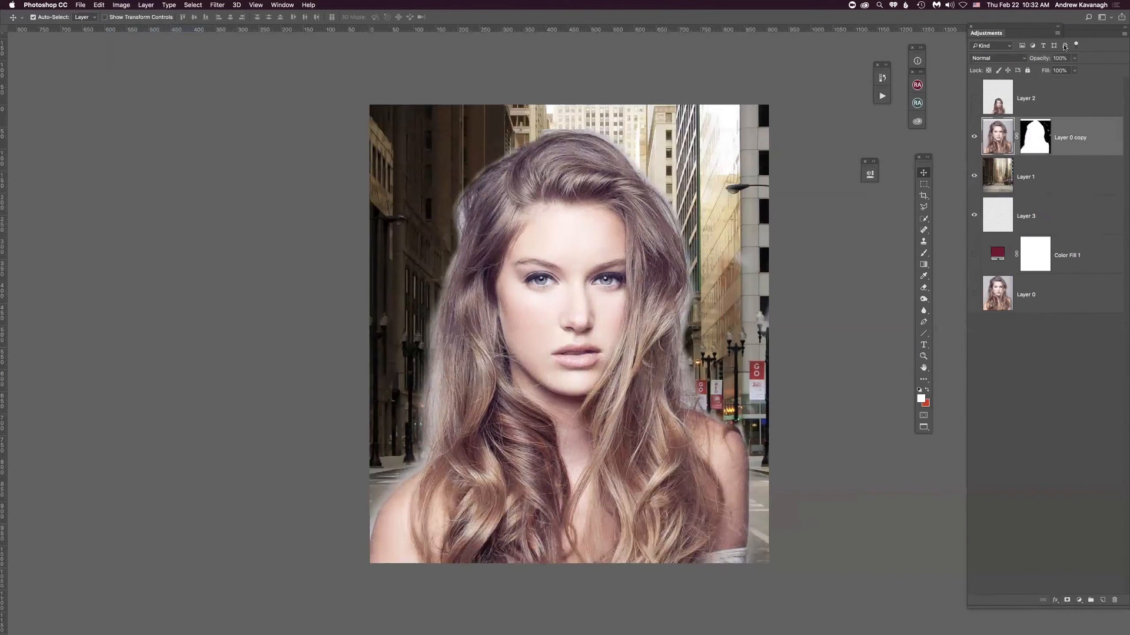
pyautogui.click(1009, 46)
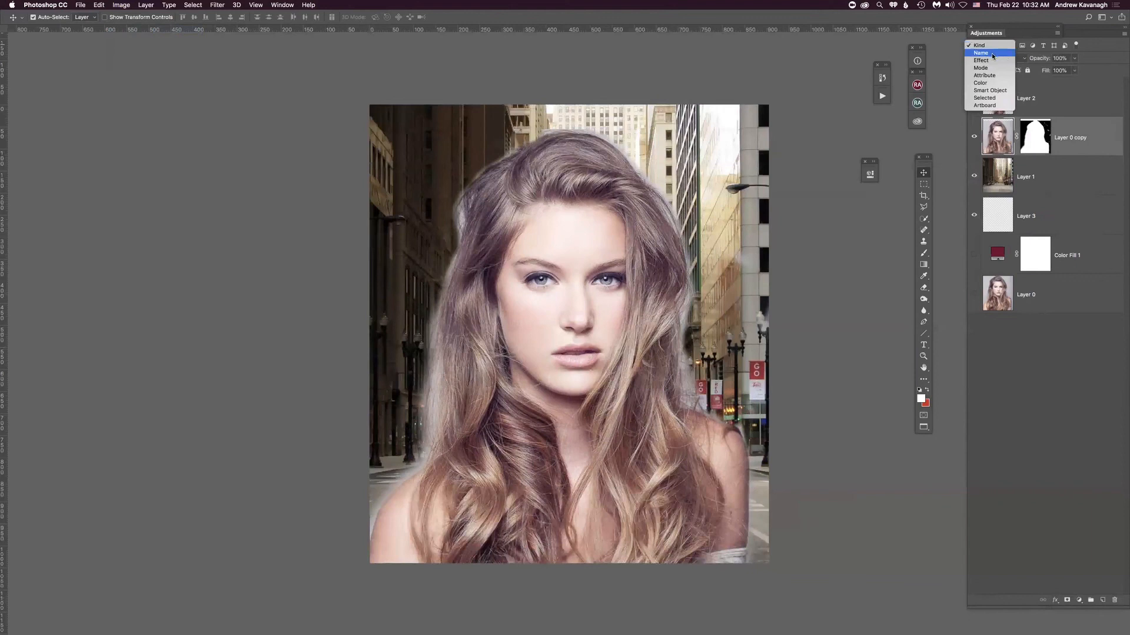
pyautogui.click(992, 54)
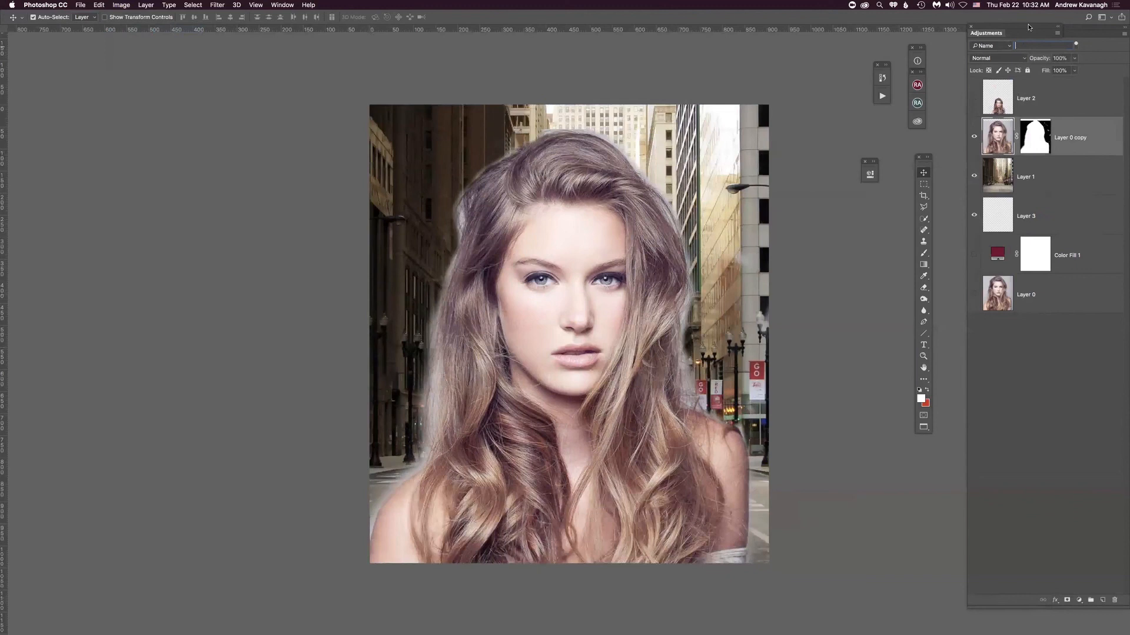
pyautogui.write('Layer 3')
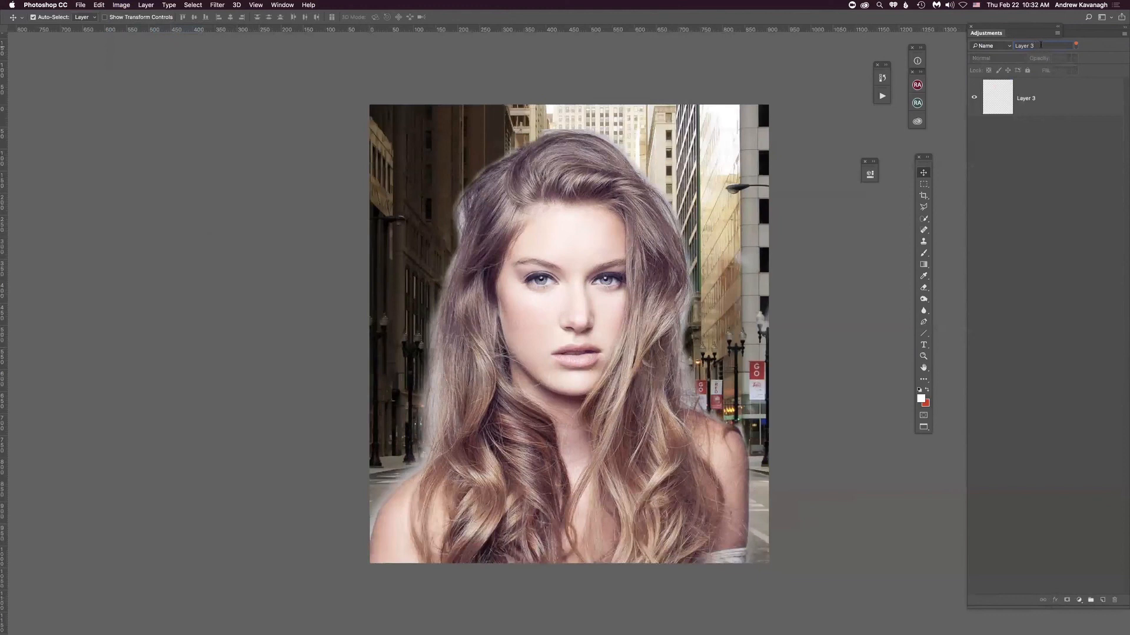
# Clear the layer-name filter and switch the layer list filtering to Kind
pyautogui.moveTo(1040, 46); pyautogui.dragTo(982, 41)
pyautogui.press('BackSpace')
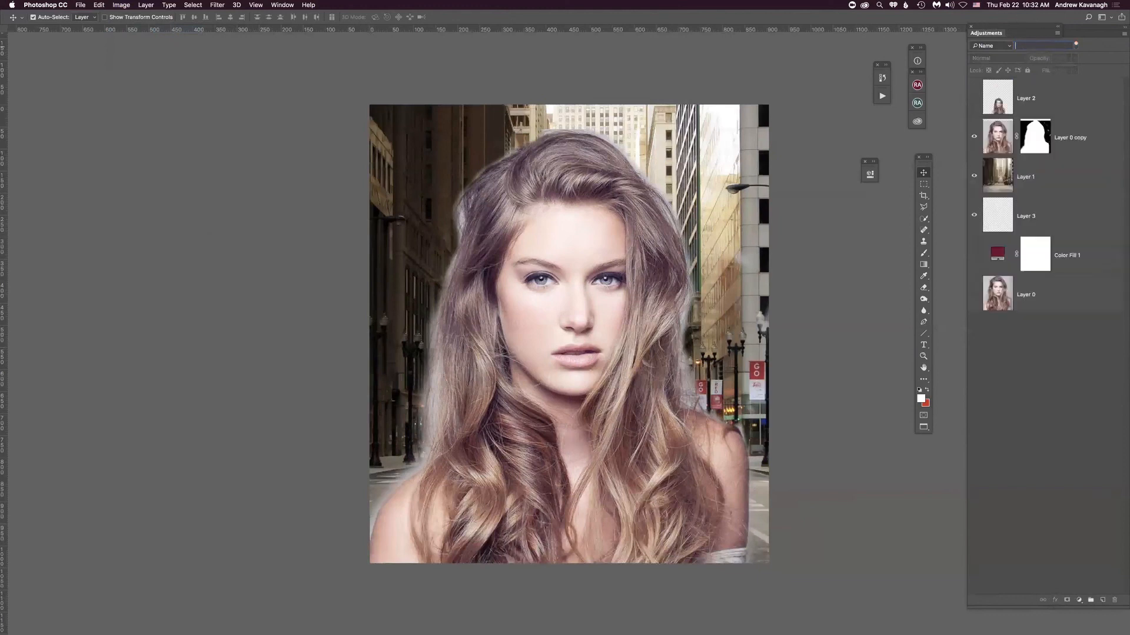
pyautogui.click(991, 45)
pyautogui.click(984, 37)
# Try the adjustment, type and pixel layer filters one at a time, turning each off again, and look over the other filter types
pyautogui.click(1033, 46)
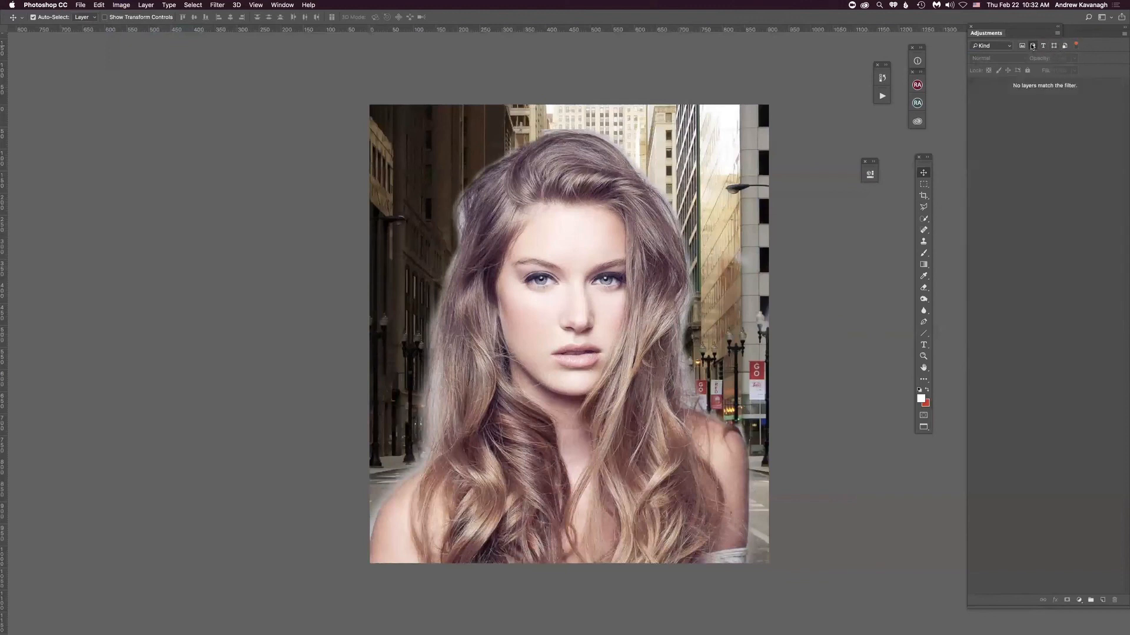
pyautogui.click(1022, 45)
pyautogui.click(1022, 46)
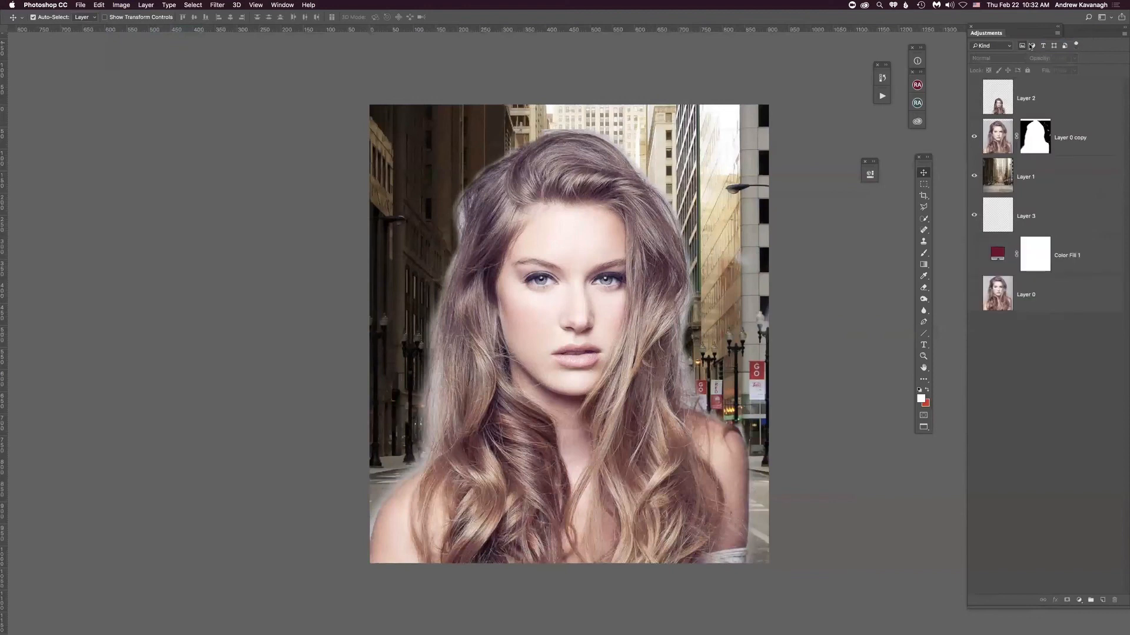
pyautogui.click(1044, 47)
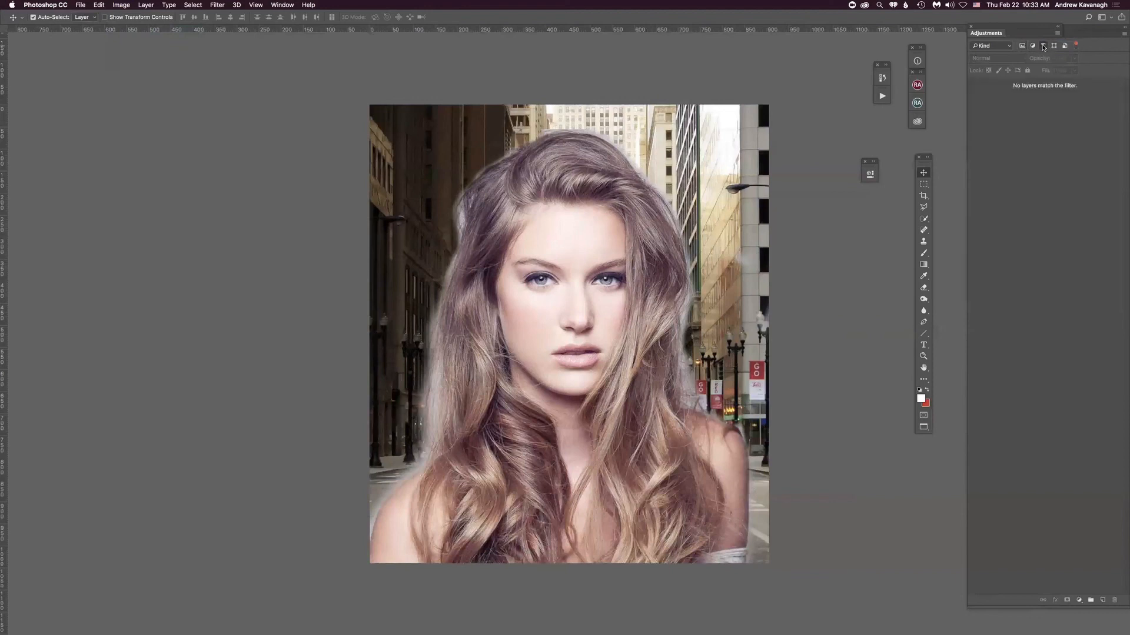
pyautogui.click(1043, 46)
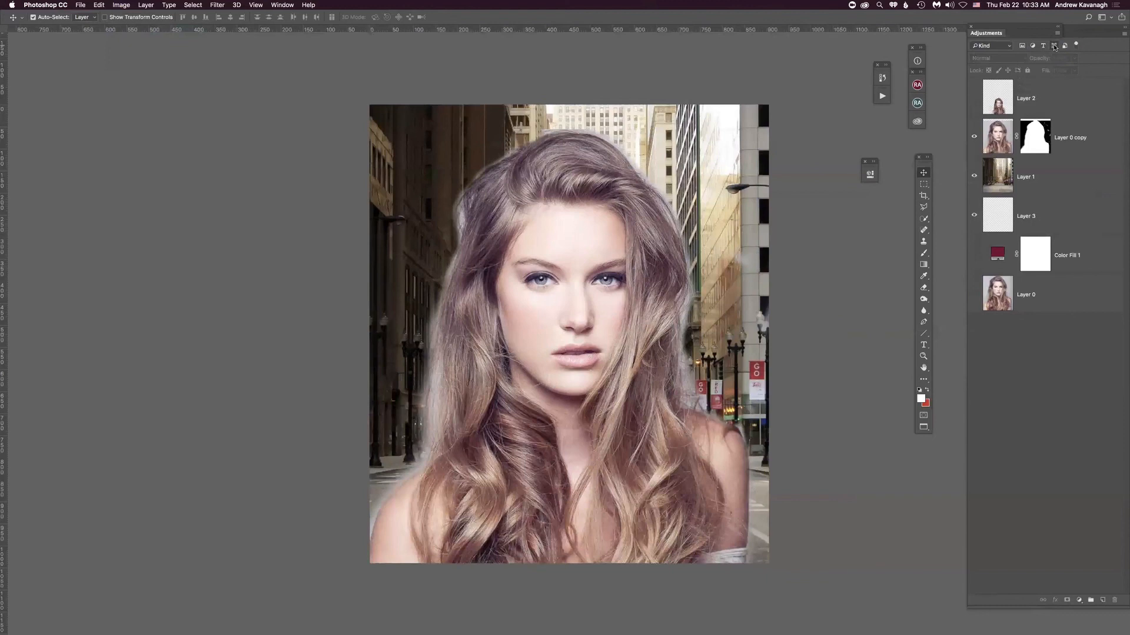
pyautogui.click(1022, 46)
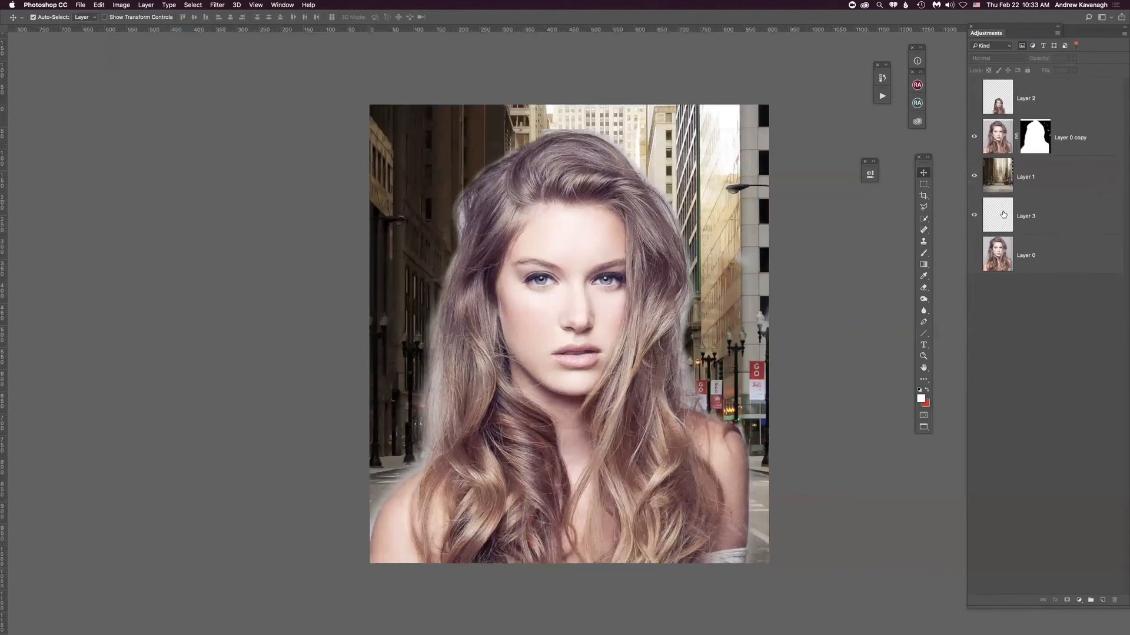
pyautogui.click(1022, 46)
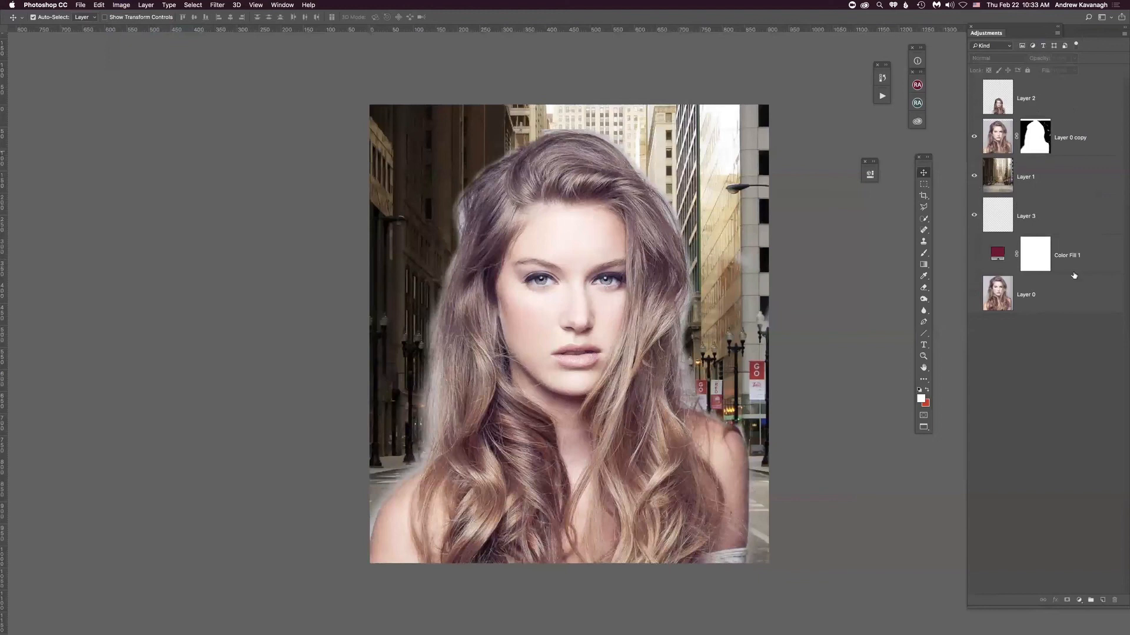
pyautogui.click(1005, 46)
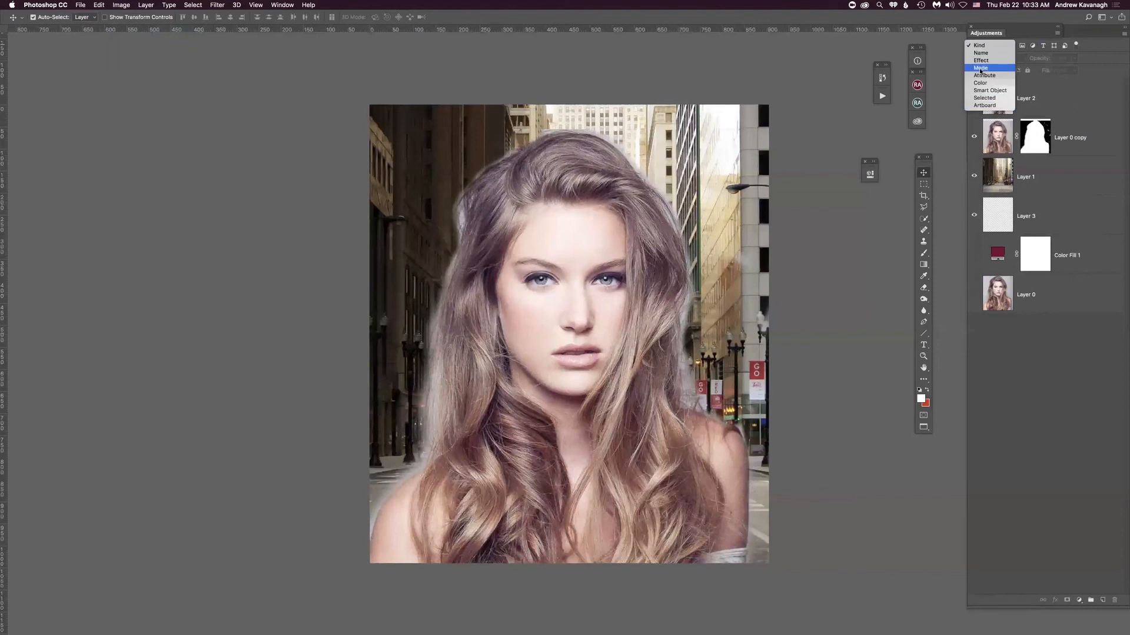
pyautogui.click(1099, 48)
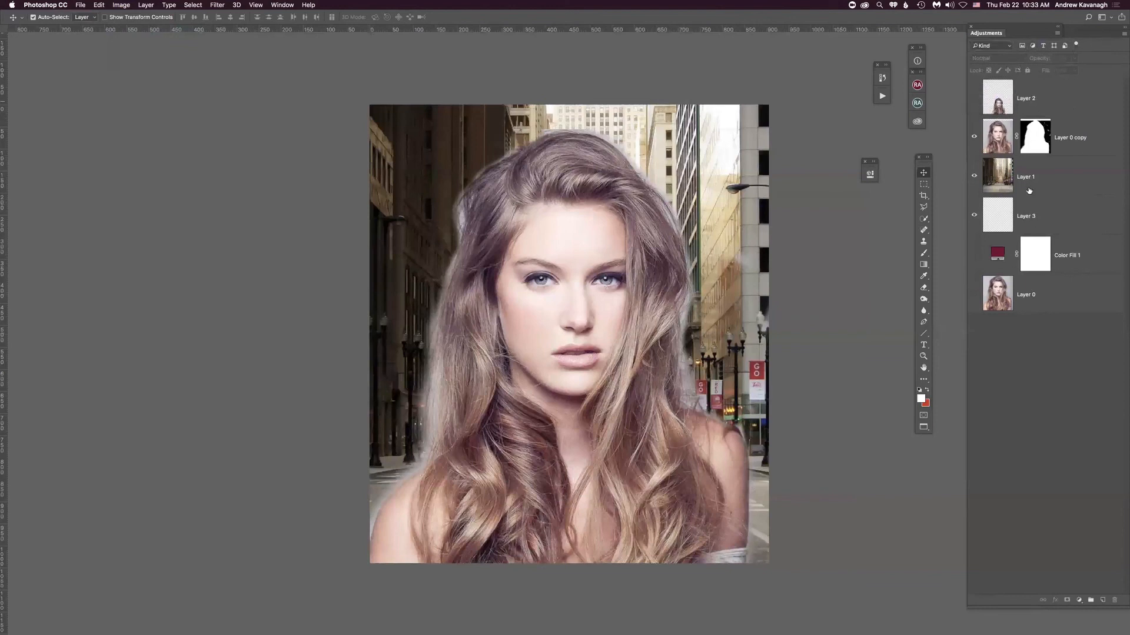
# Select Layer 0 copy, switch to Layer 1 from the list of layers beneath the woman's hair, and view that list once more
pyautogui.click(999, 140)
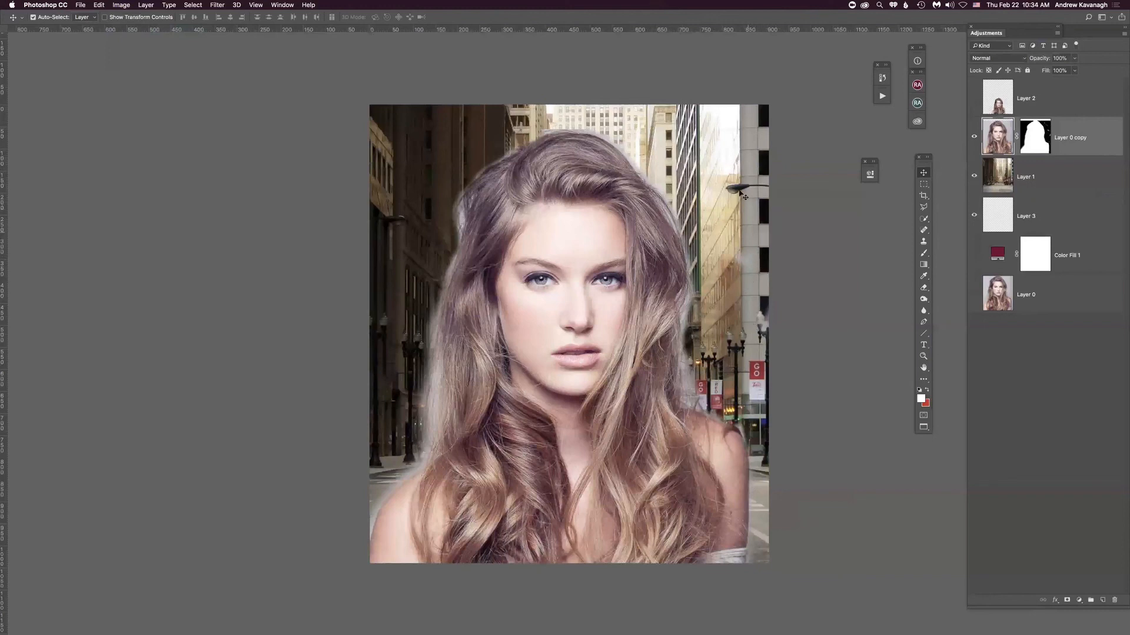
pyautogui.rightClick(680, 268)
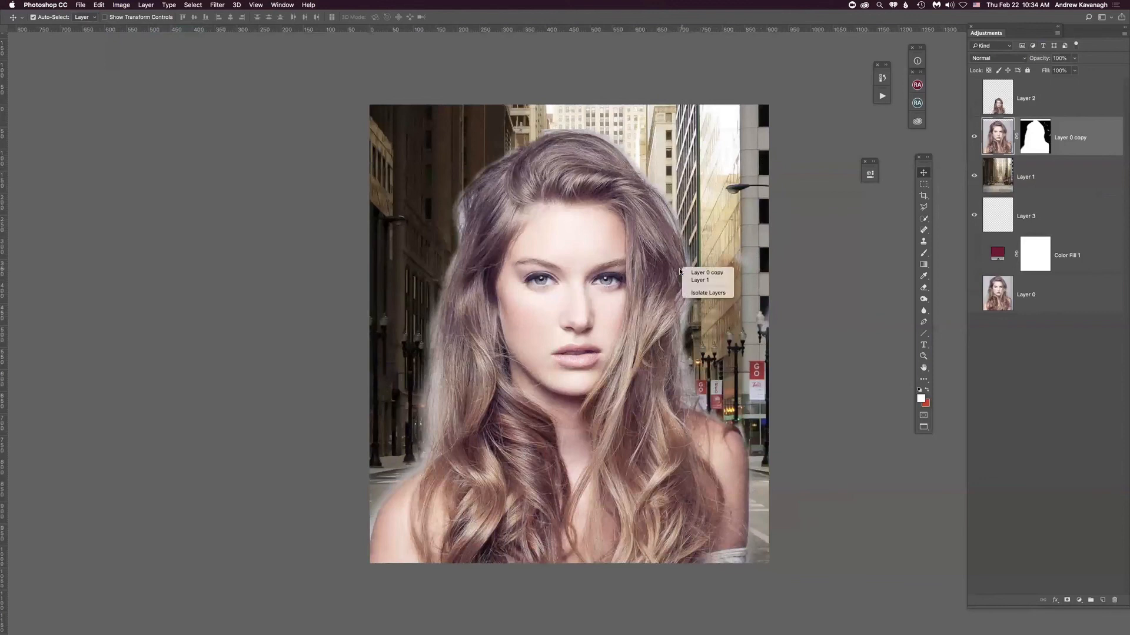
pyautogui.click(703, 281)
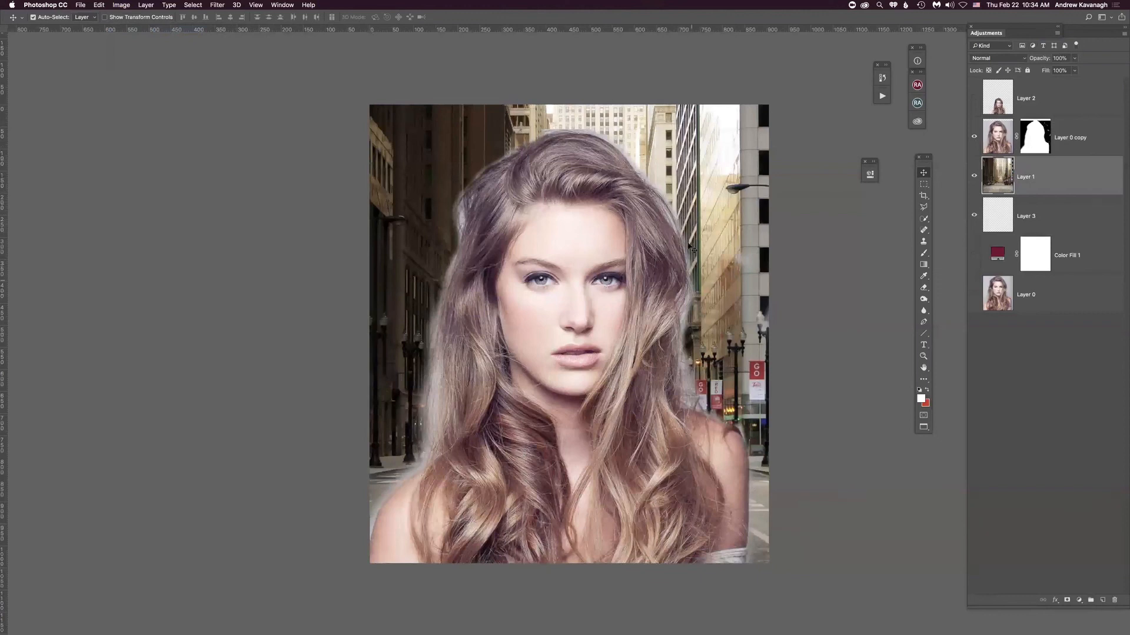
pyautogui.rightClick(663, 277)
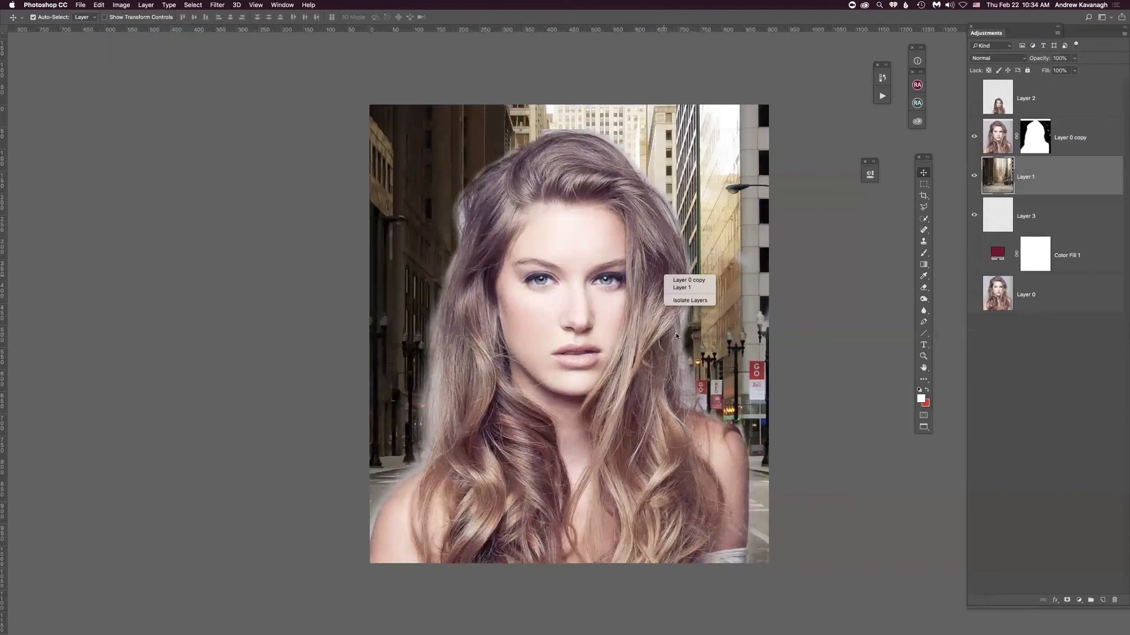
pyautogui.click(1019, 188)
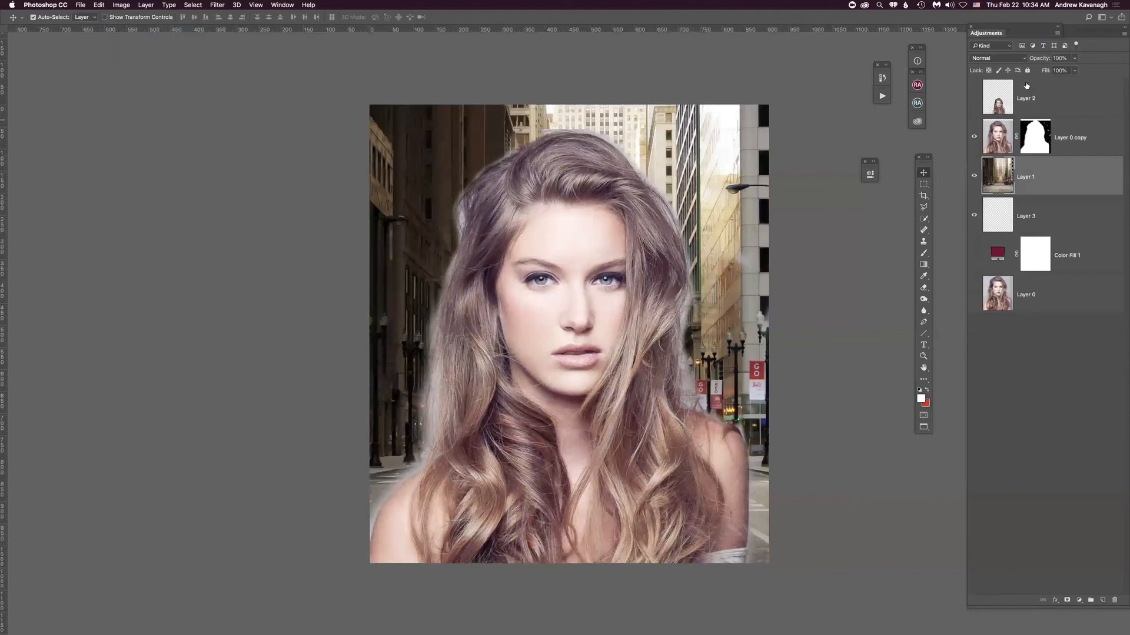
# Select Layer 0 copy, try the Dissolve blend mode on it, and return it to Normal
pyautogui.click(998, 141)
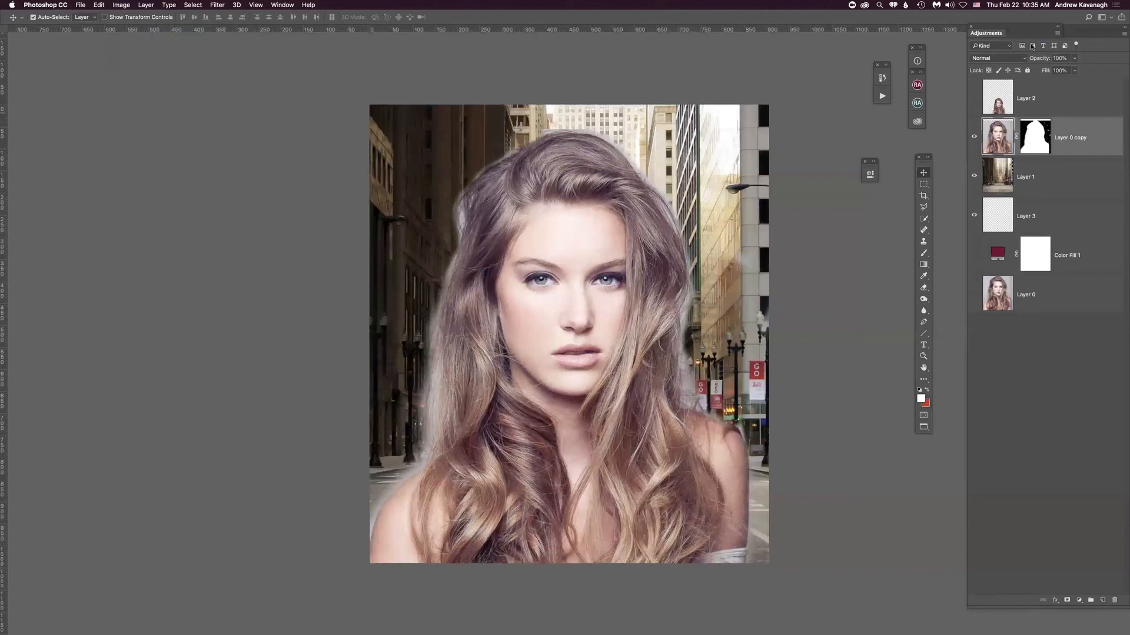
pyautogui.click(1022, 60)
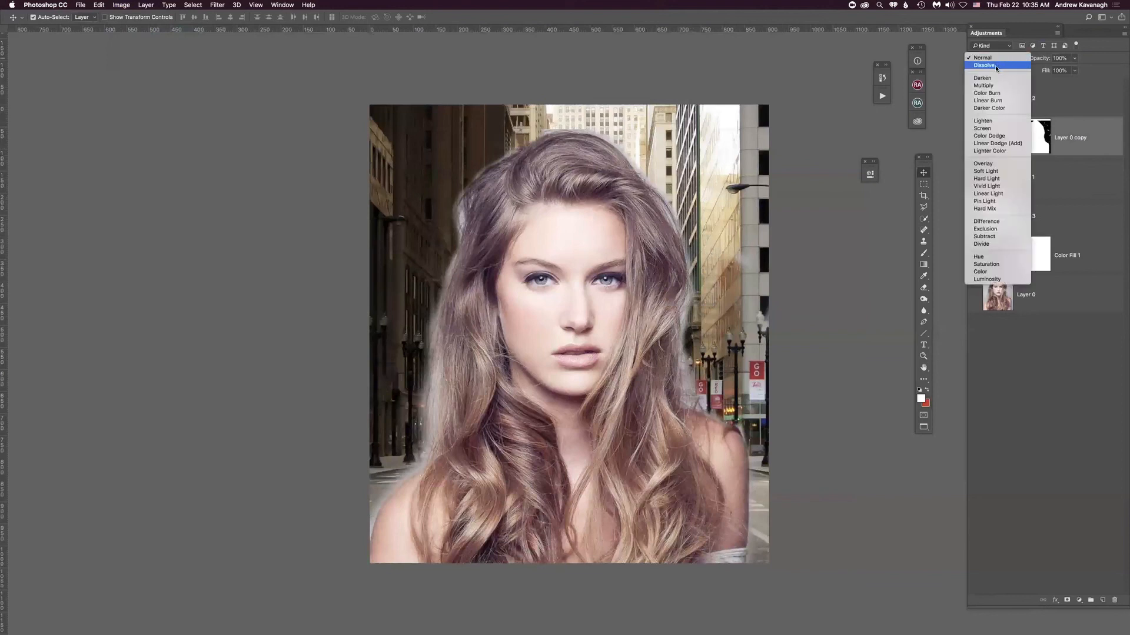
pyautogui.click(996, 69)
pyautogui.click(1018, 61)
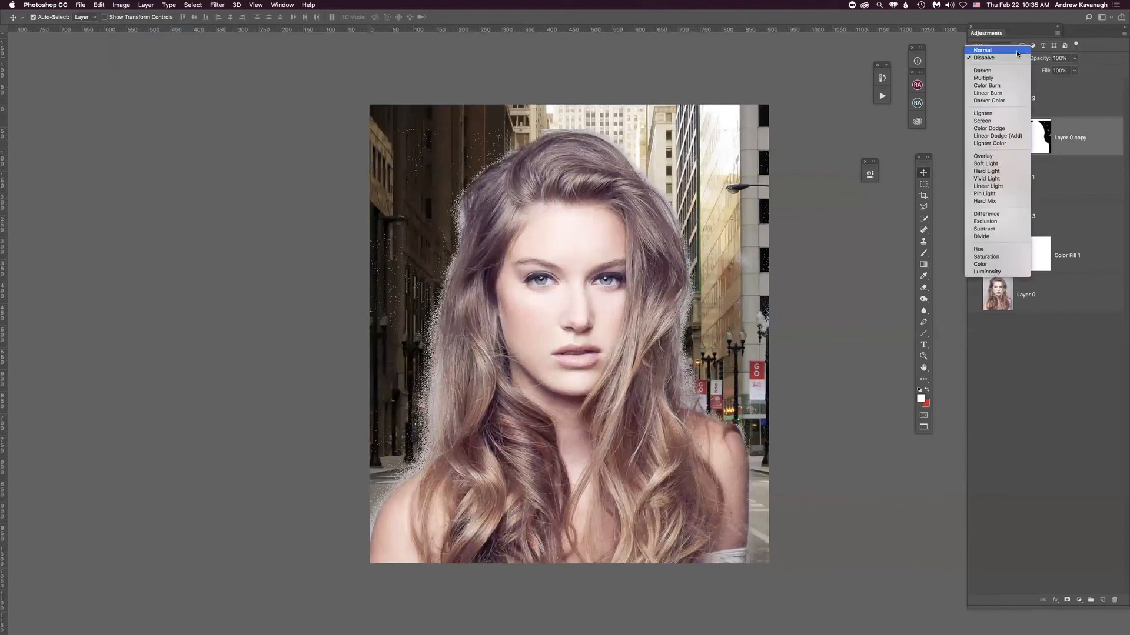
pyautogui.click(1018, 51)
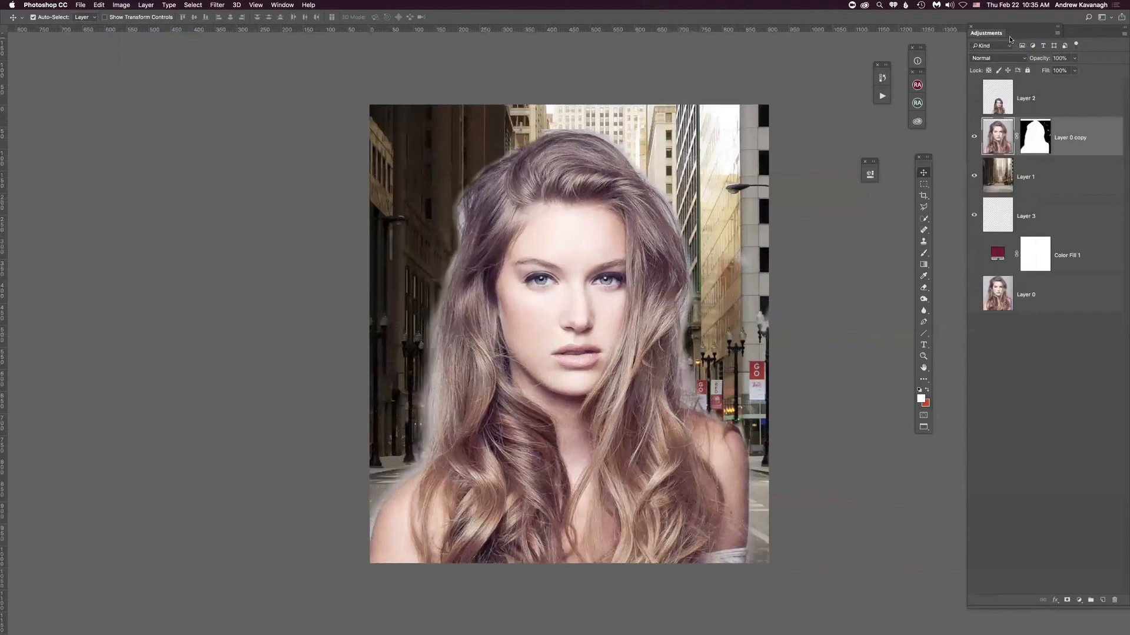
# Preview the Dissolve, Darken, Multiply and Lighten blend modes on Layer 0 copy
pyautogui.hotkey('shift', '+')
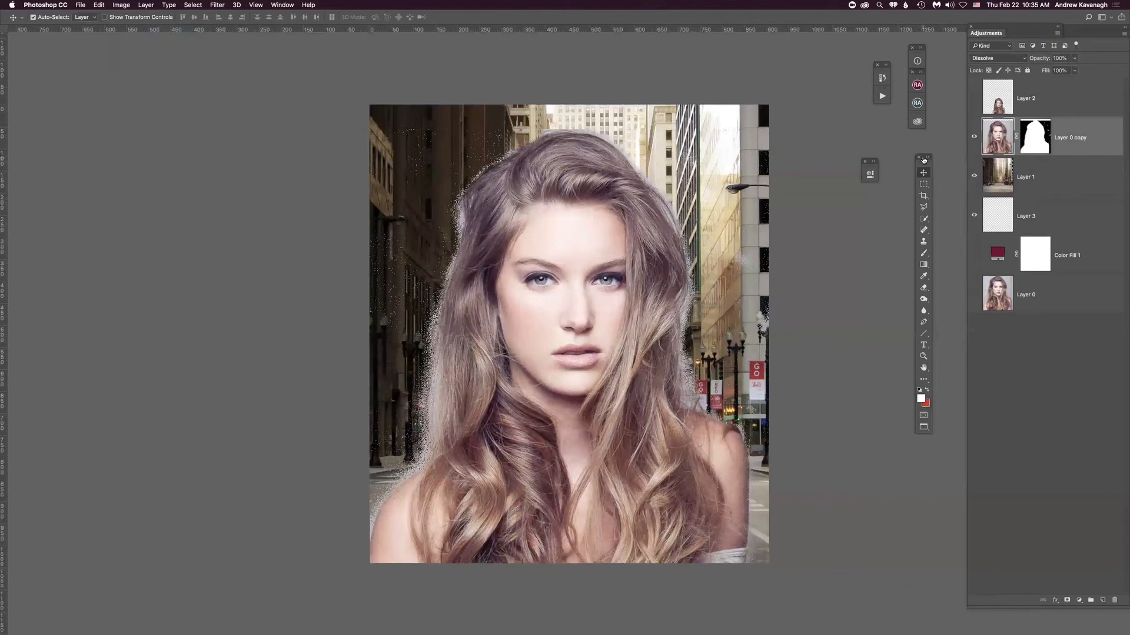
pyautogui.hotkey('shift', '+')
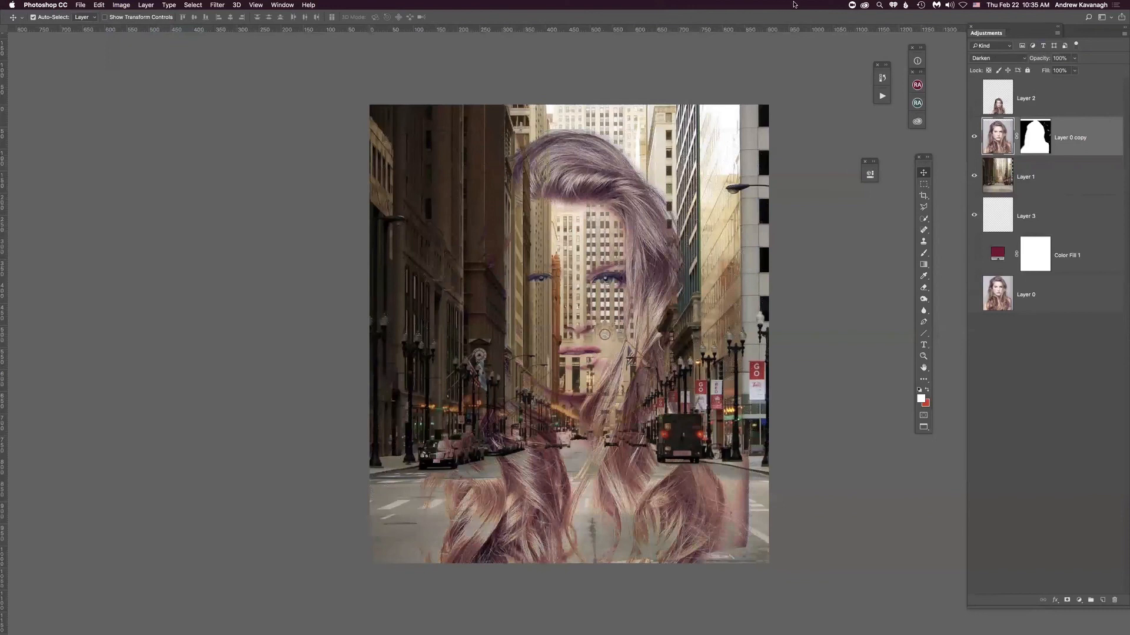
pyautogui.click(1022, 59)
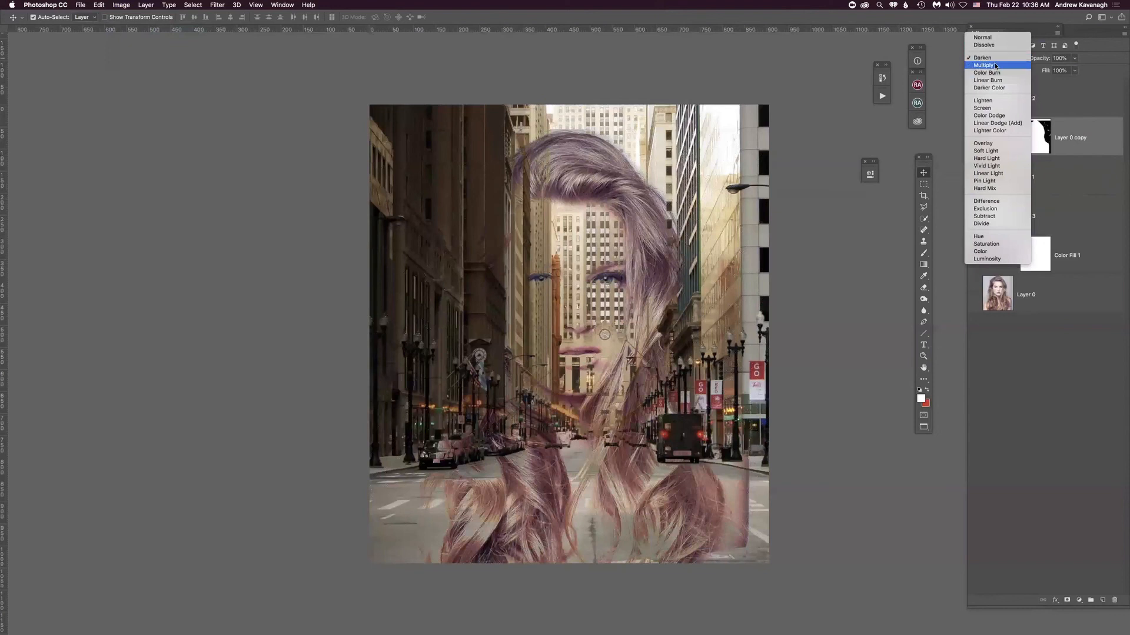
pyautogui.click(991, 66)
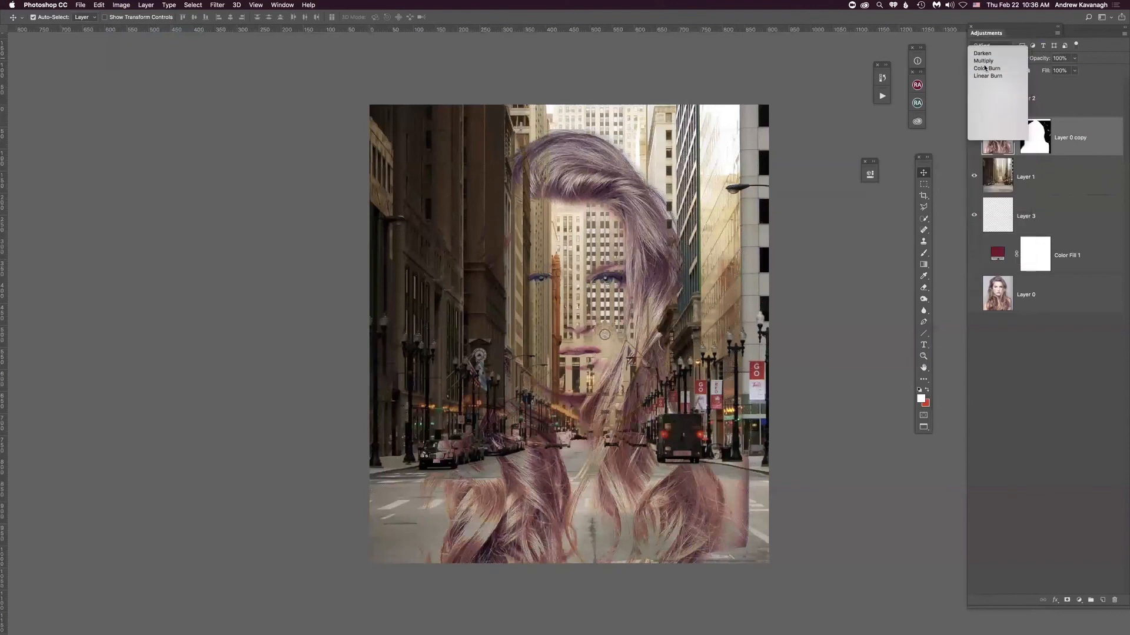
pyautogui.click(998, 61)
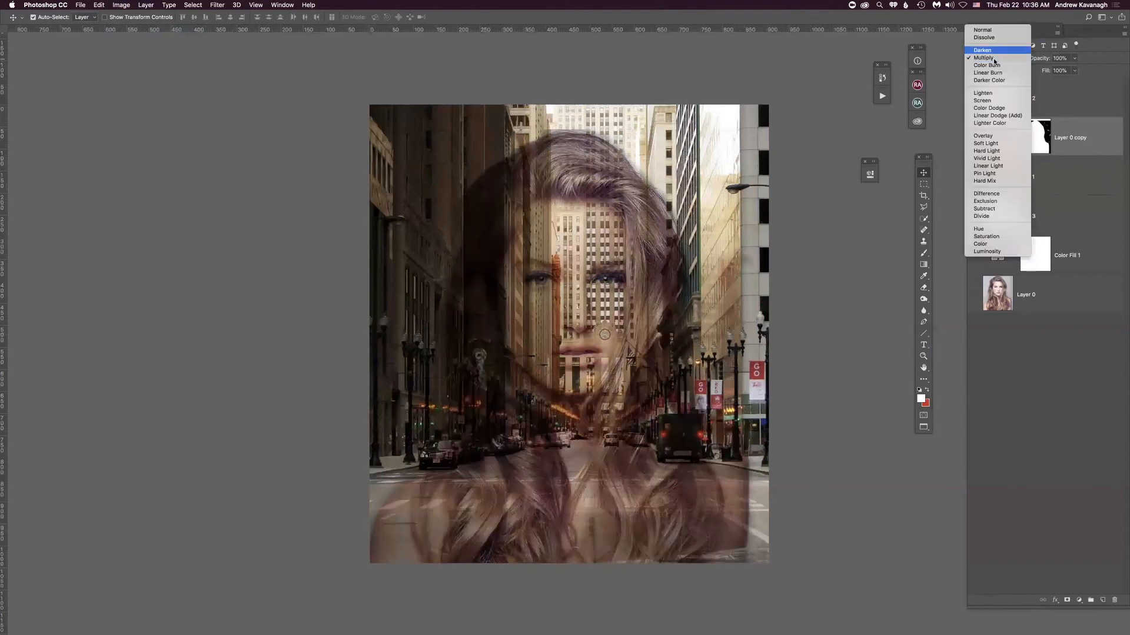
pyautogui.click(981, 93)
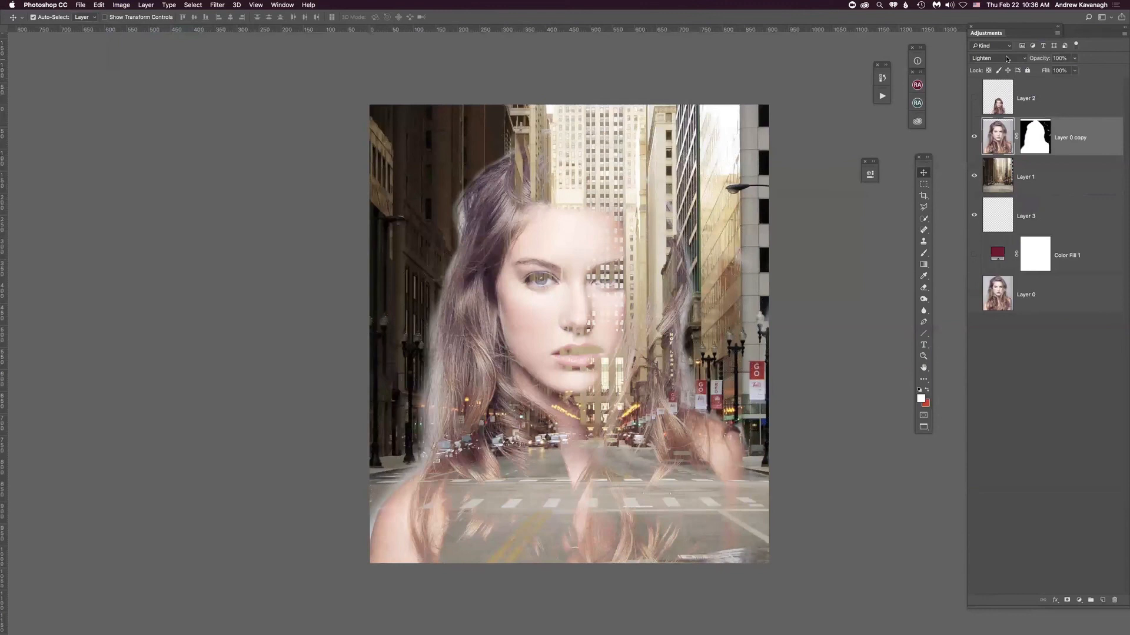
# Preview Layer 0 copy in Overlay mode, look over the blend mode groups, and restore Normal
pyautogui.click(1005, 58)
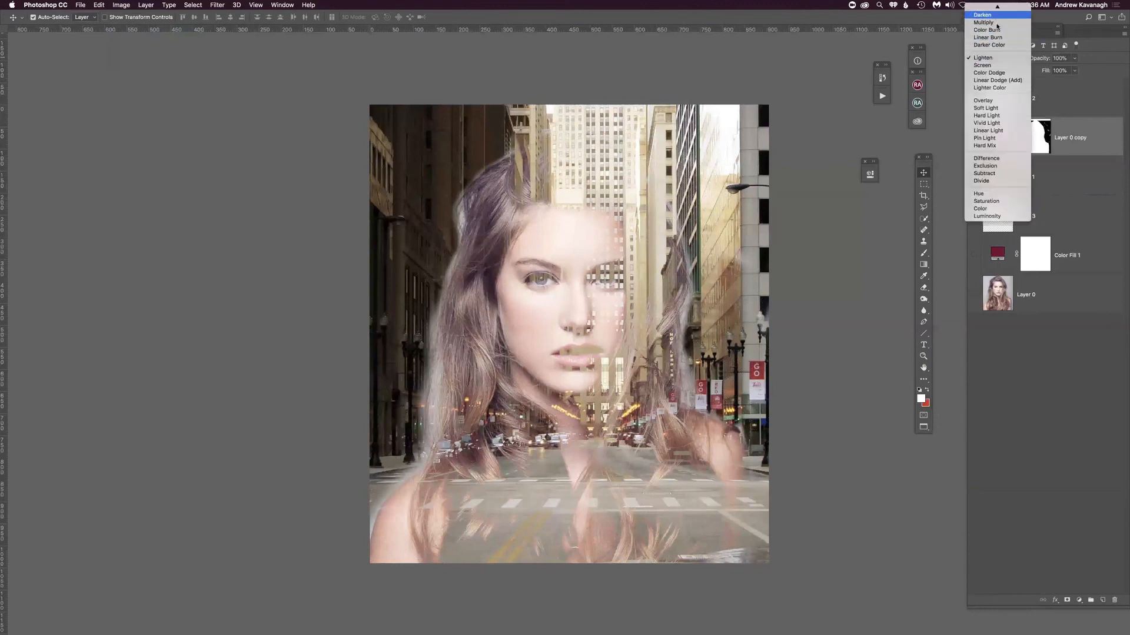
pyautogui.click(994, 103)
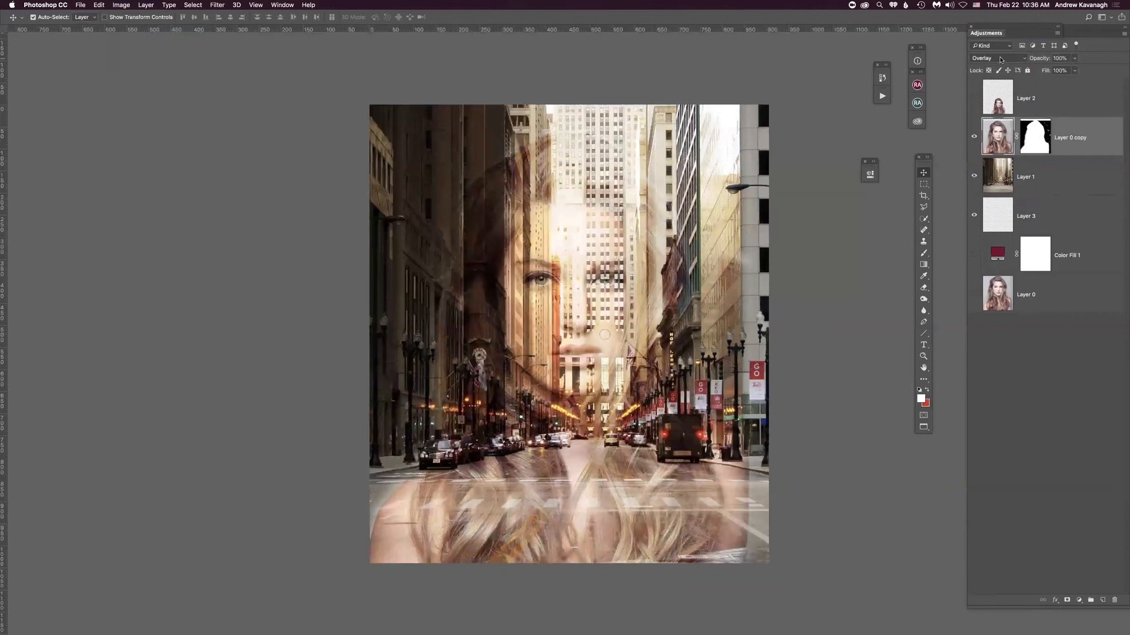
pyautogui.click(1001, 60)
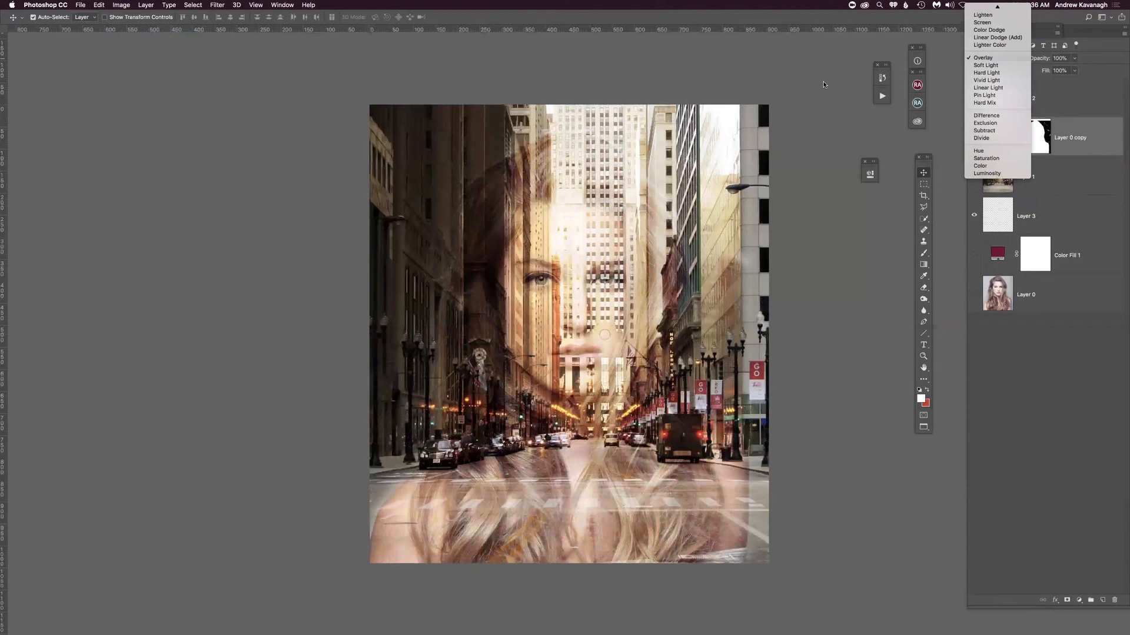
pyautogui.moveTo(996, 8)
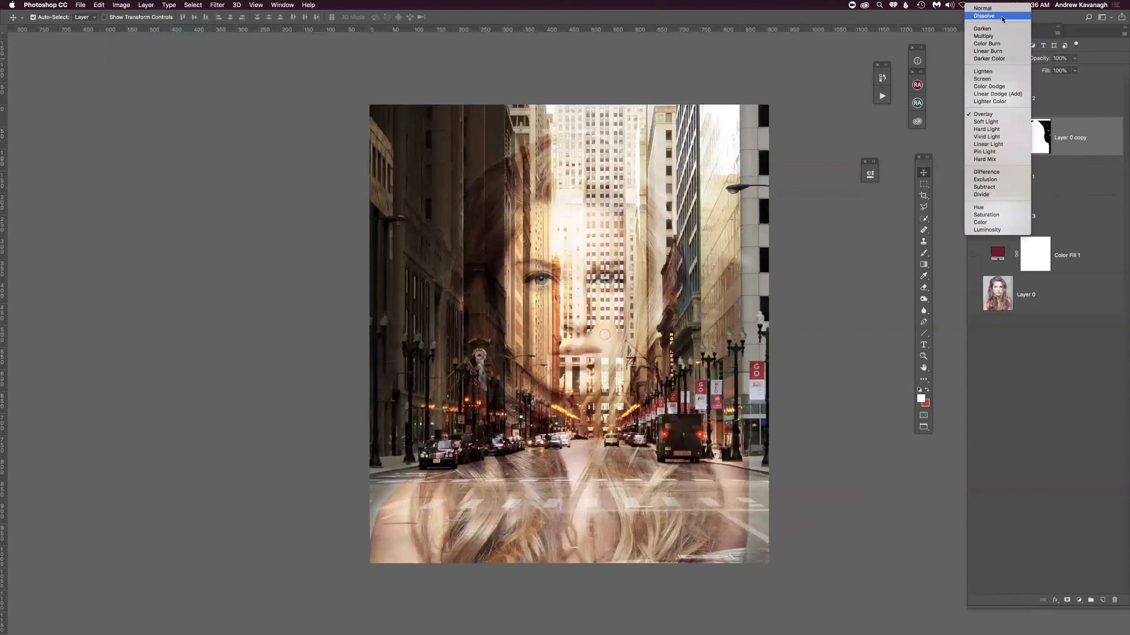
pyautogui.click(996, 10)
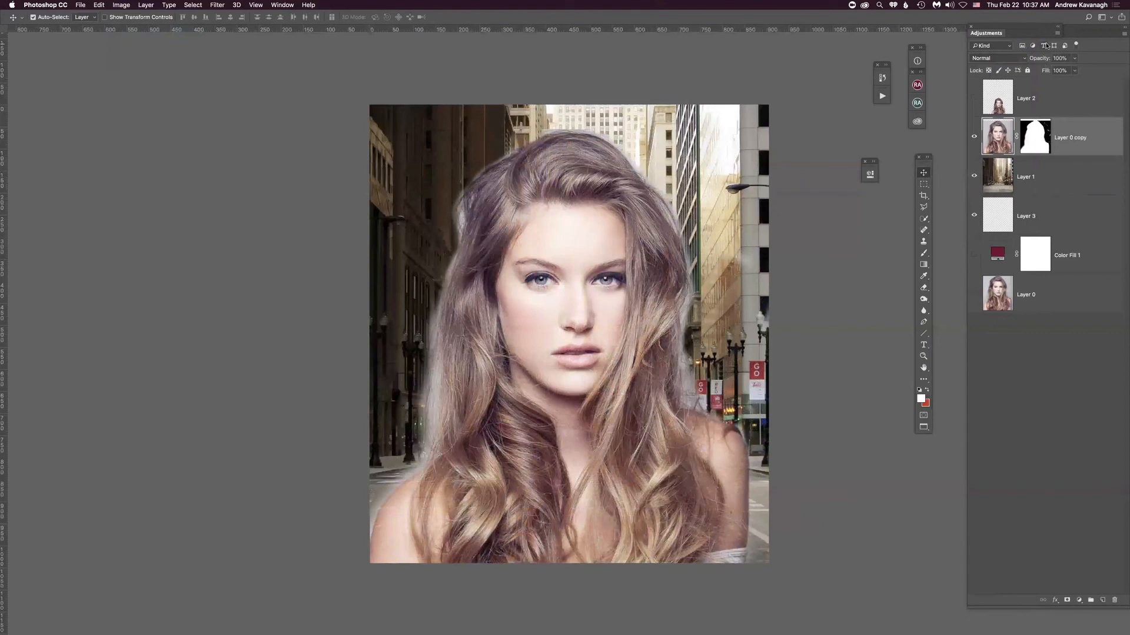
# Cycle Layer 0 copy's blend mode through the darkening modes from Darken to Darker Color
pyautogui.hotkey('shift', 'alt', 'm')
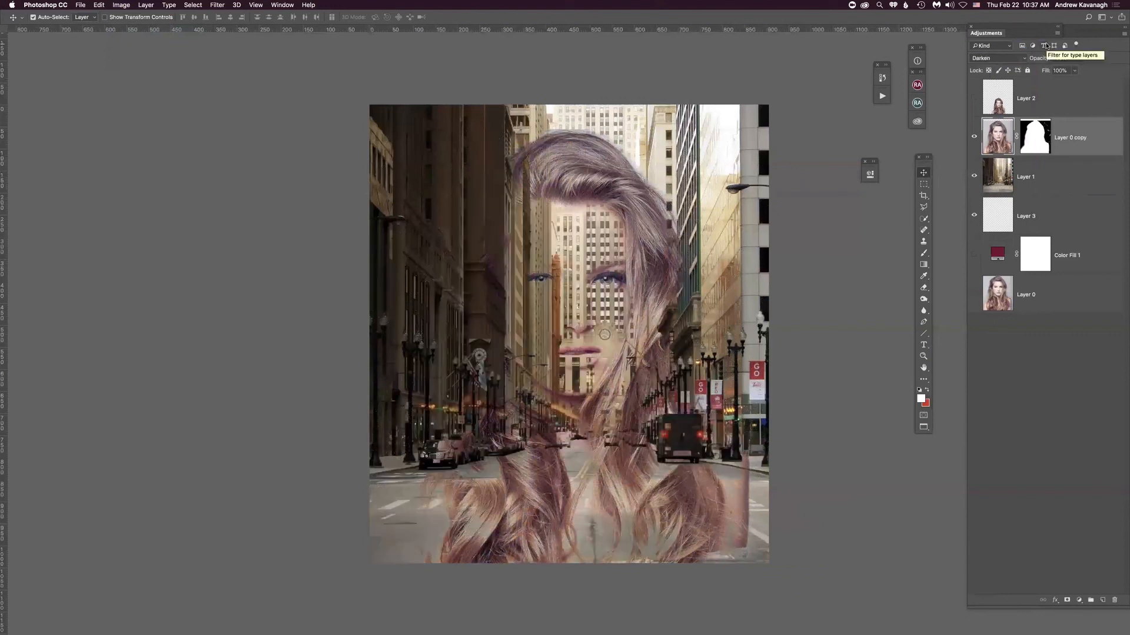
pyautogui.hotkey('shift', '+')
pyautogui.hotkey('shift', '+')
pyautogui.hotkey('shift', '+')
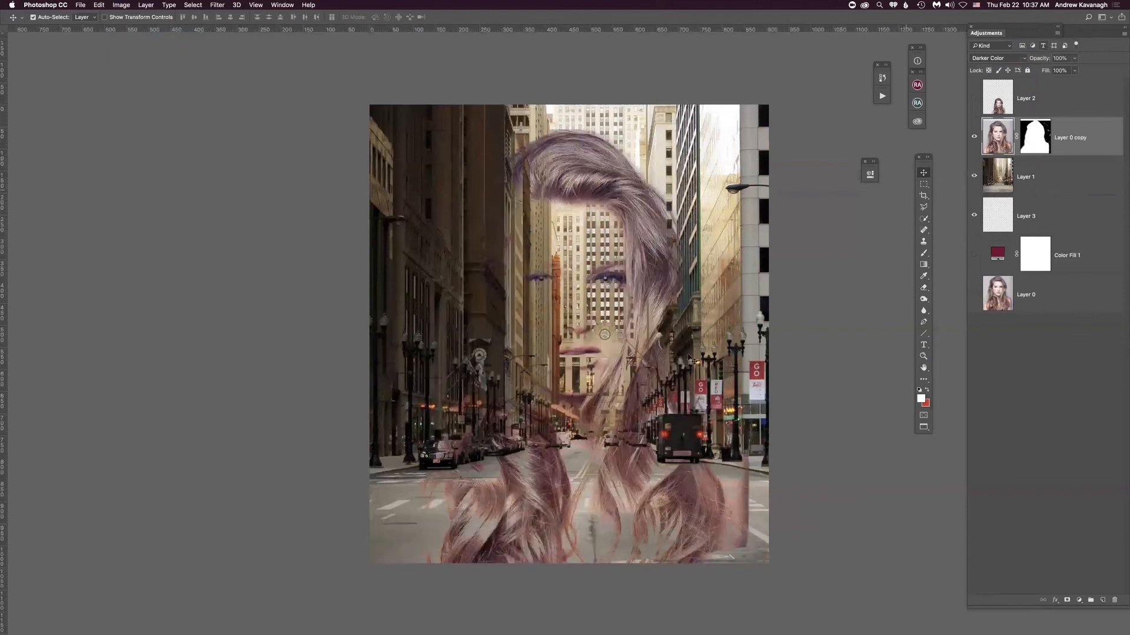
# Select Layer 0 copy's mask and cycle the layer's blend mode forward through Overlay to Vivid Light
pyautogui.click(1038, 135)
pyautogui.hotkey('shift', '+')
pyautogui.hotkey('shift', '+')
pyautogui.hotkey('shift', '+')
pyautogui.hotkey('shift', '+')
pyautogui.hotkey('shift', '+')
pyautogui.hotkey('shift', '+')
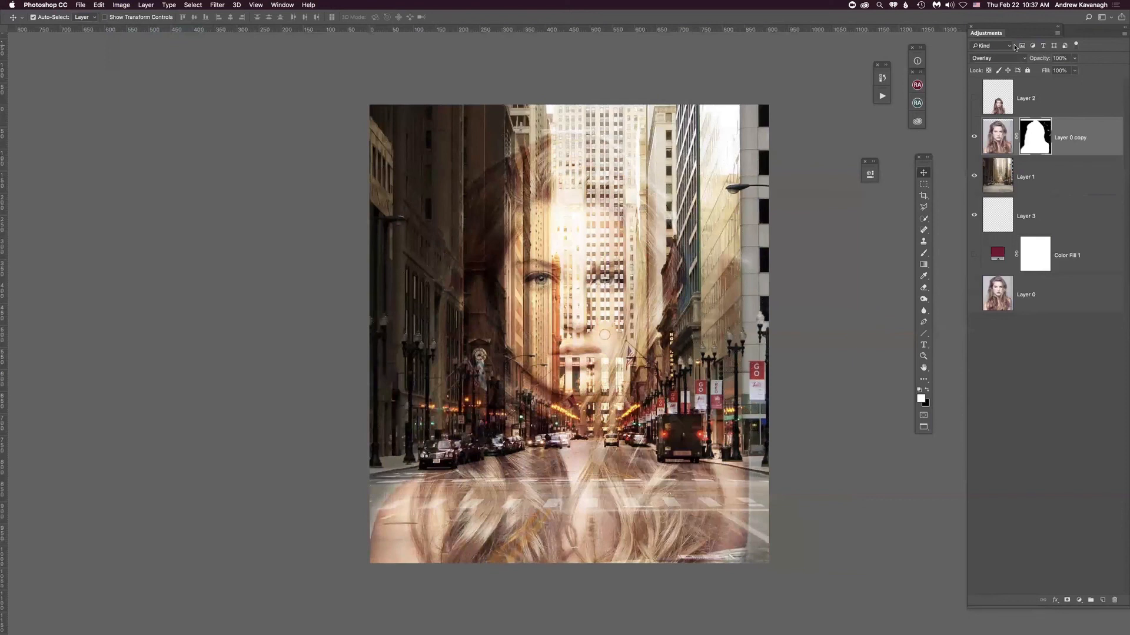
pyautogui.hotkey('shift', '+')
pyautogui.hotkey('shift', '+')
pyautogui.hotkey('shift', '+')
pyautogui.hotkey('shift', '+')
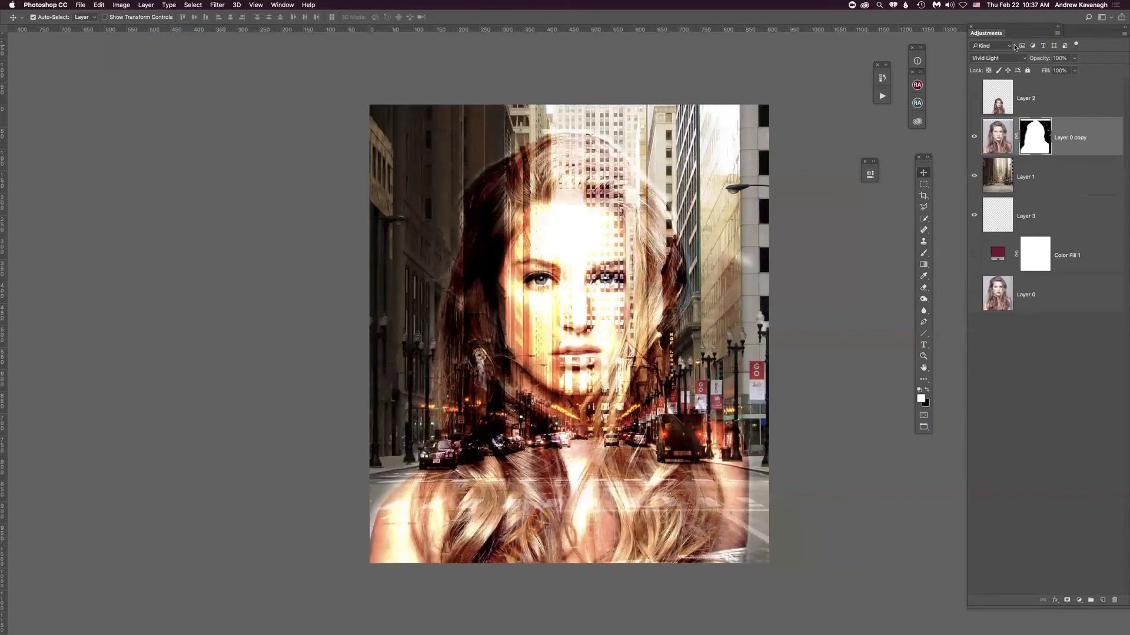